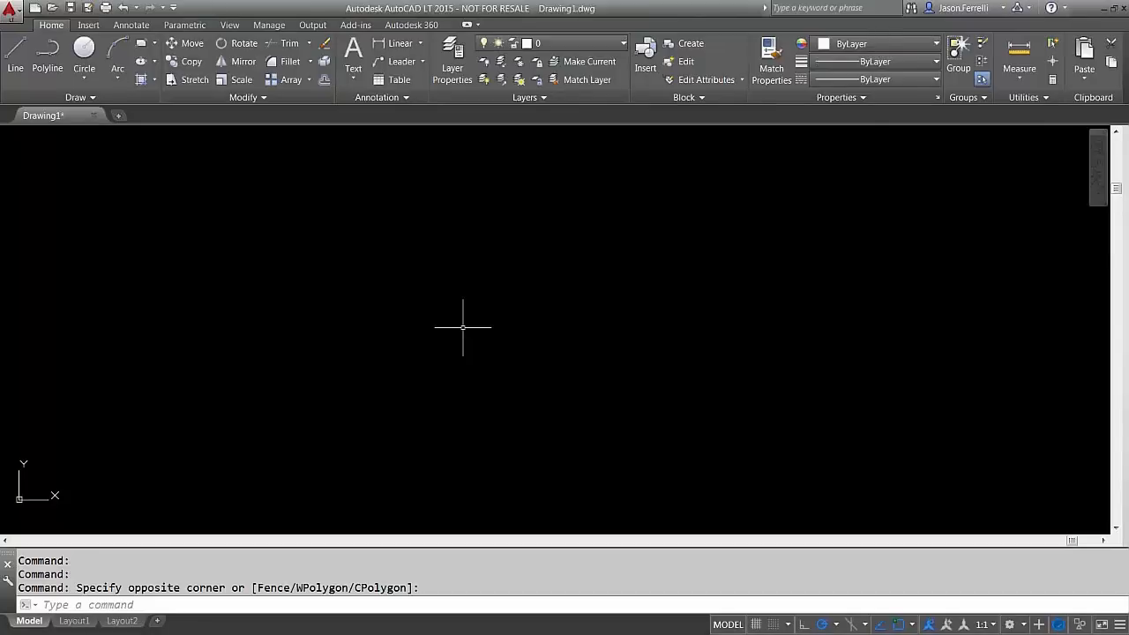
# Open the Sheet Set Manager from View tab Palettes and float it at the drawing area's left
pyautogui.click(231, 25)
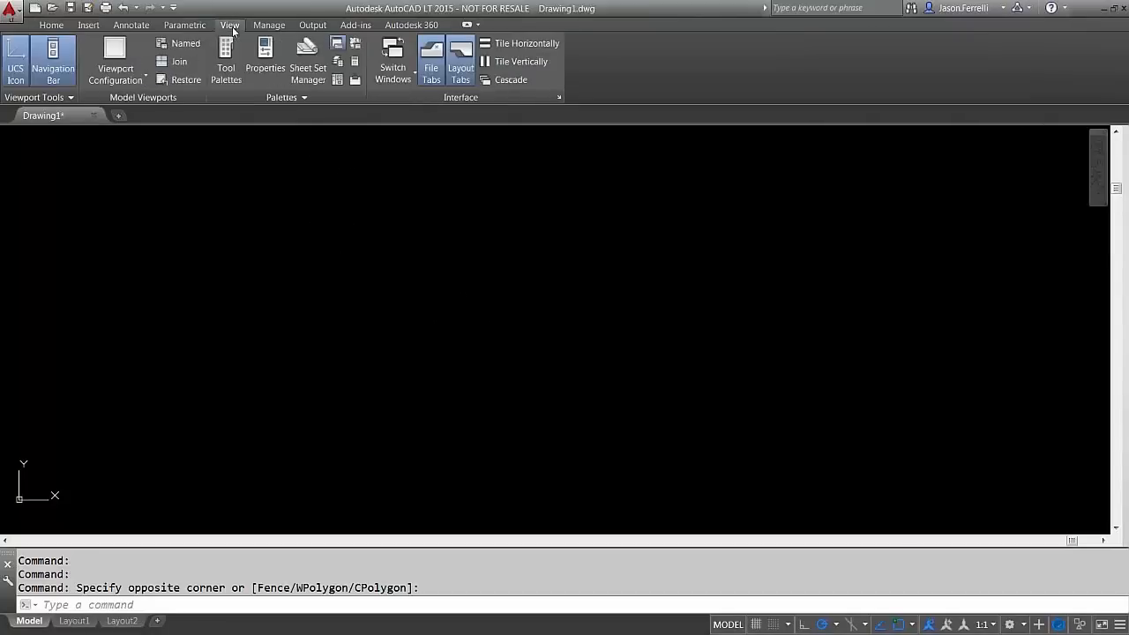
pyautogui.click(305, 59)
pyautogui.moveTo(80, 136); pyautogui.dragTo(366, 184)
pyautogui.moveTo(304, 204)
pyautogui.mouseDown()
pyautogui.moveTo(269, 227)
pyautogui.moveTo(129, 205)
pyautogui.mouseUp()
pyautogui.click(301, 73)
# Reopen the Sheet Set Manager palette using the SSM and SHEETSET commands, then Ctrl+4
pyautogui.click(215, 216)
pyautogui.click(215, 219)
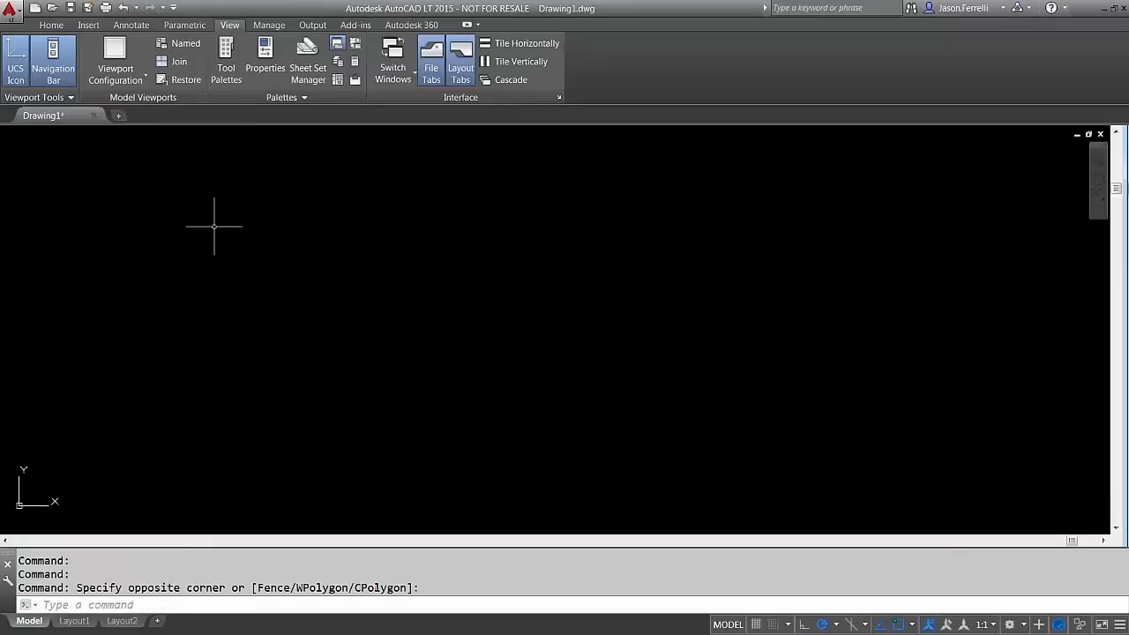
pyautogui.write('smooth')
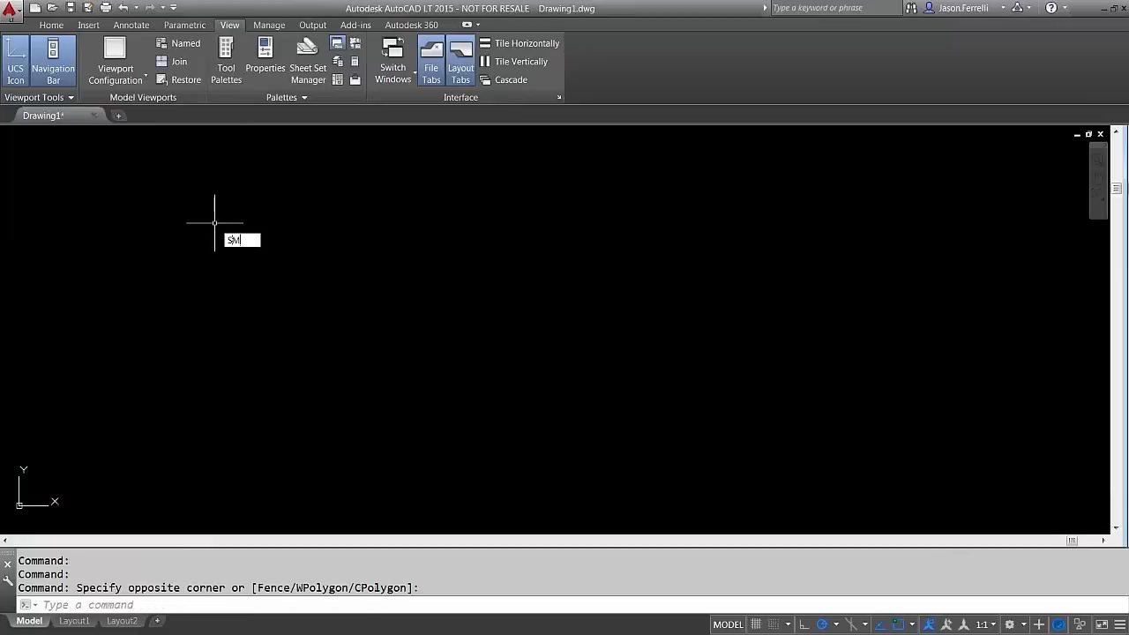
pyautogui.press('Return')
pyautogui.press('Escape')
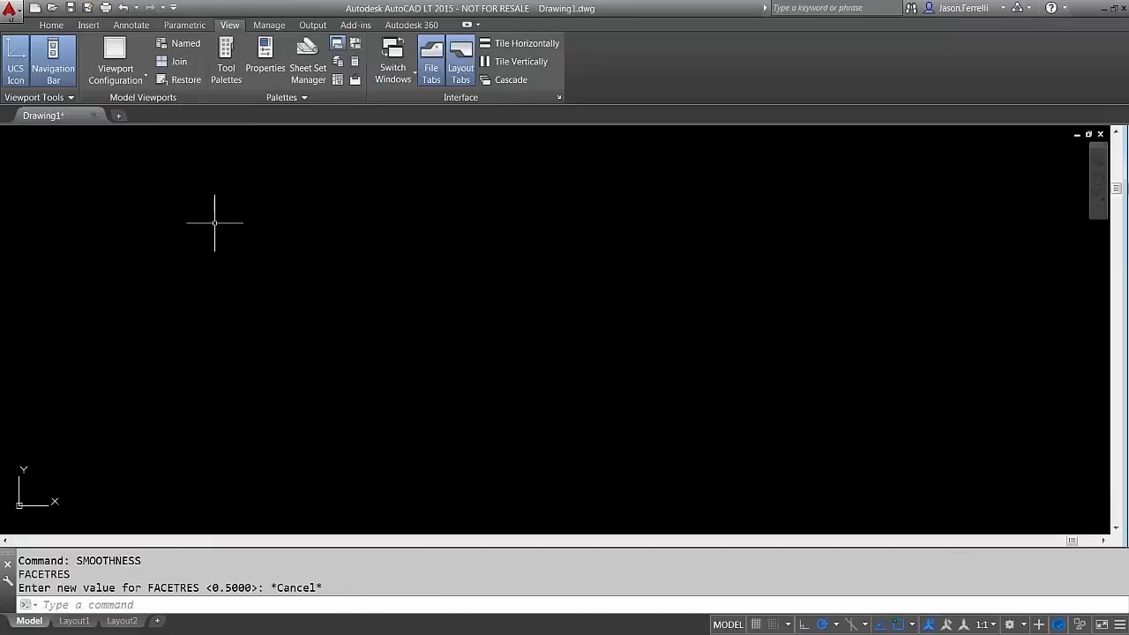
pyautogui.write('ssm')
pyautogui.press('Return')
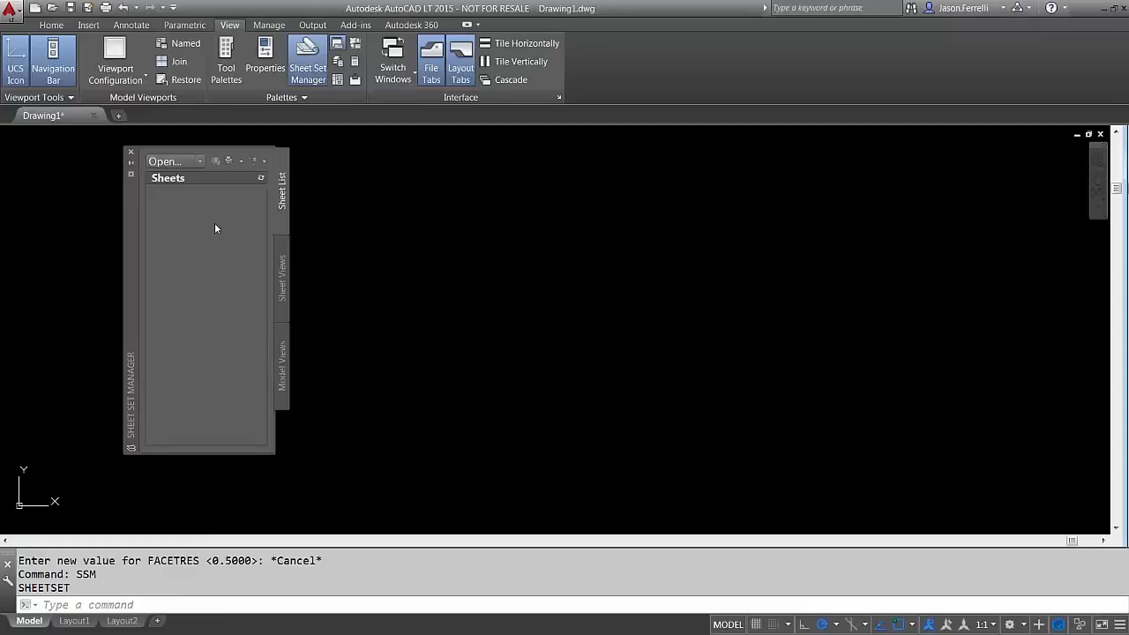
pyautogui.click(130, 151)
pyautogui.write('sheetset')
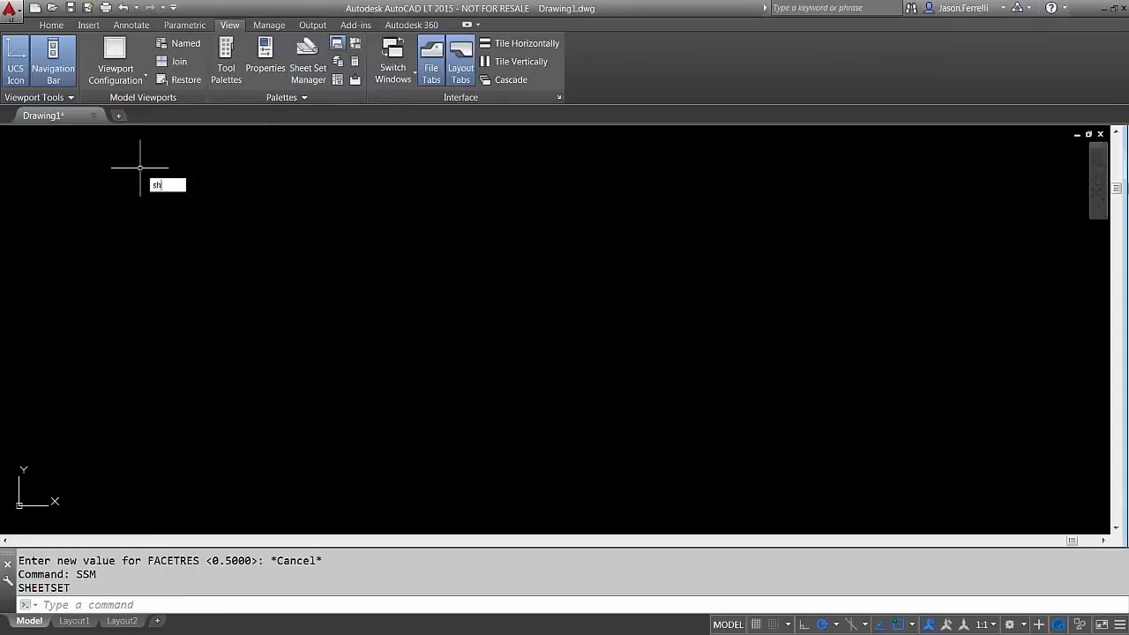
pyautogui.press('Return')
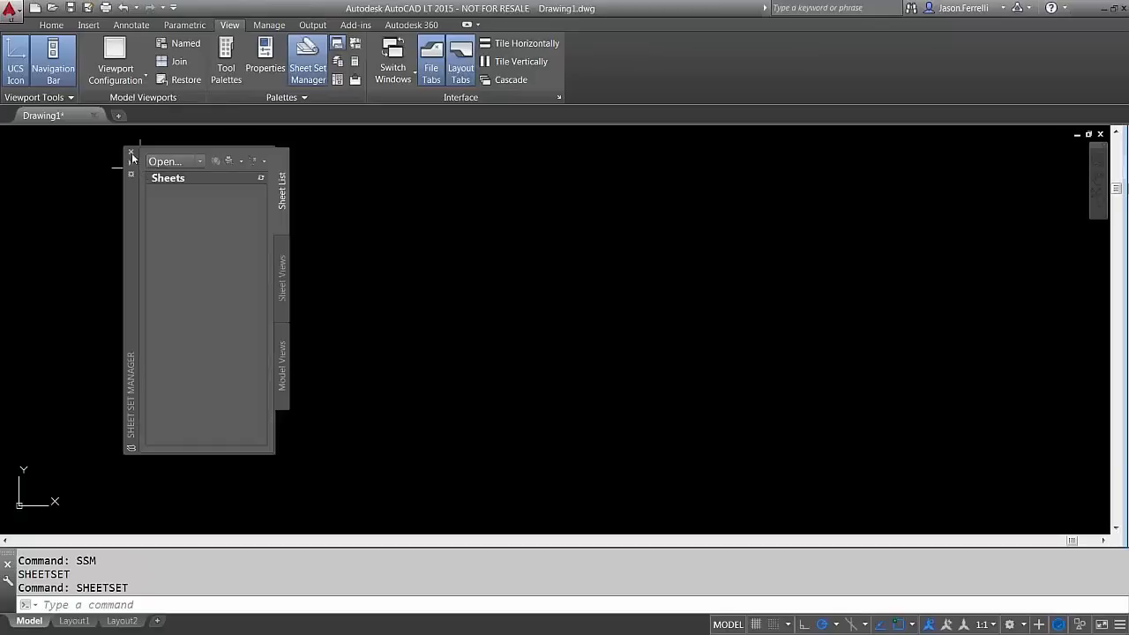
pyautogui.click(130, 152)
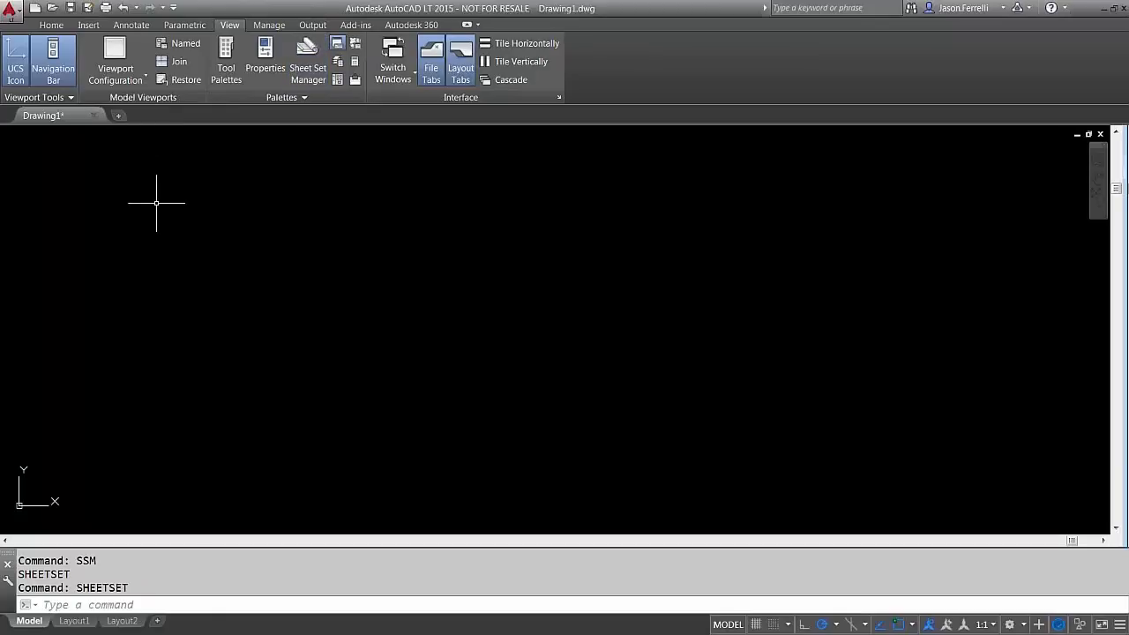
pyautogui.hotkey('ctrl', '4')
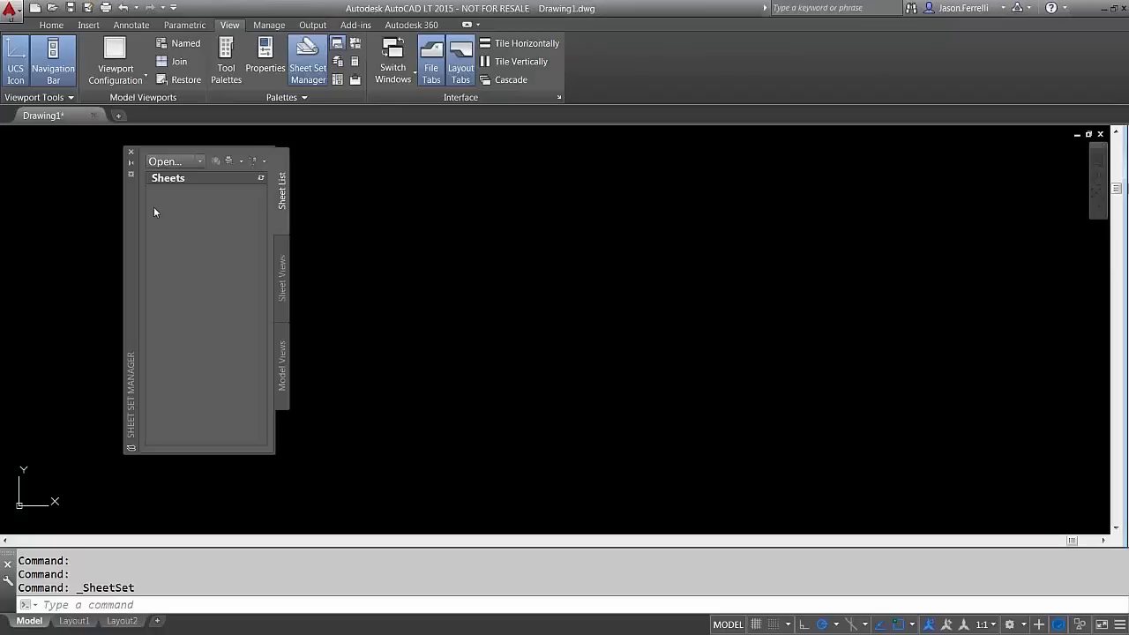
# Move the Sheet Set Manager up-left, enlarge it, and choose Open... for an existing sheet set
pyautogui.click(51, 25)
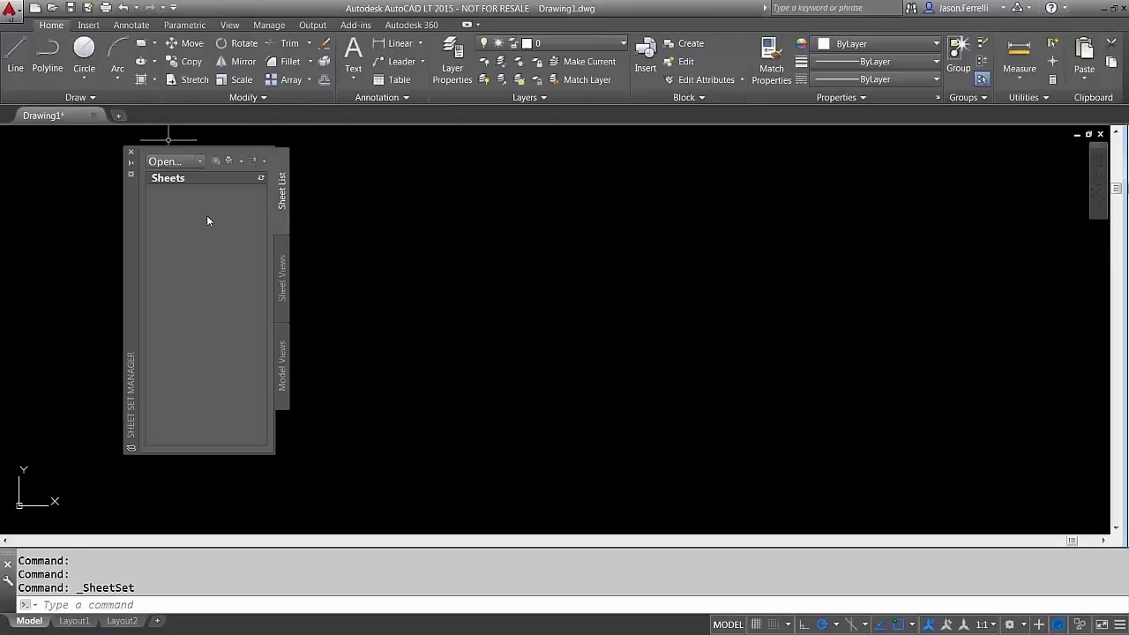
pyautogui.moveTo(128, 248); pyautogui.dragTo(108, 248)
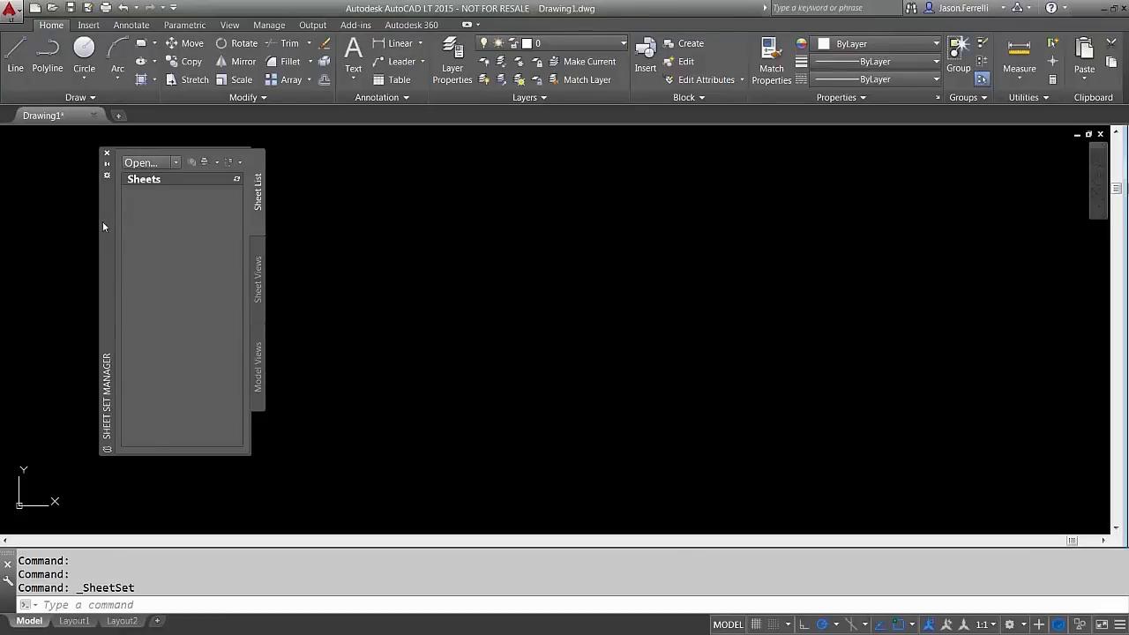
pyautogui.moveTo(102, 227); pyautogui.dragTo(81, 213)
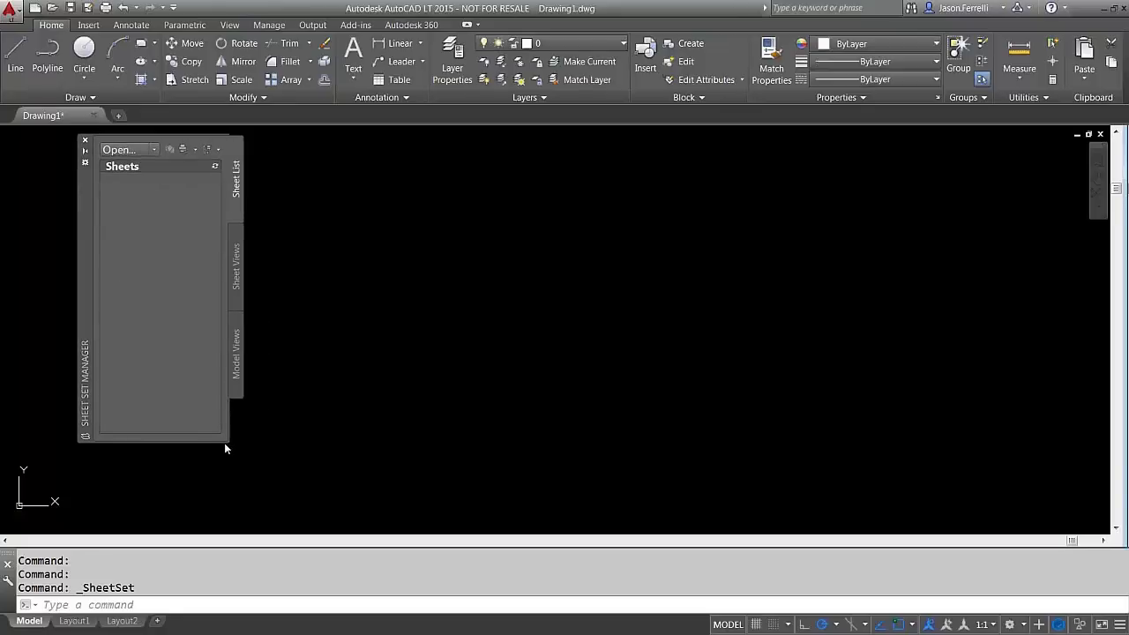
pyautogui.moveTo(226, 449); pyautogui.dragTo(330, 495)
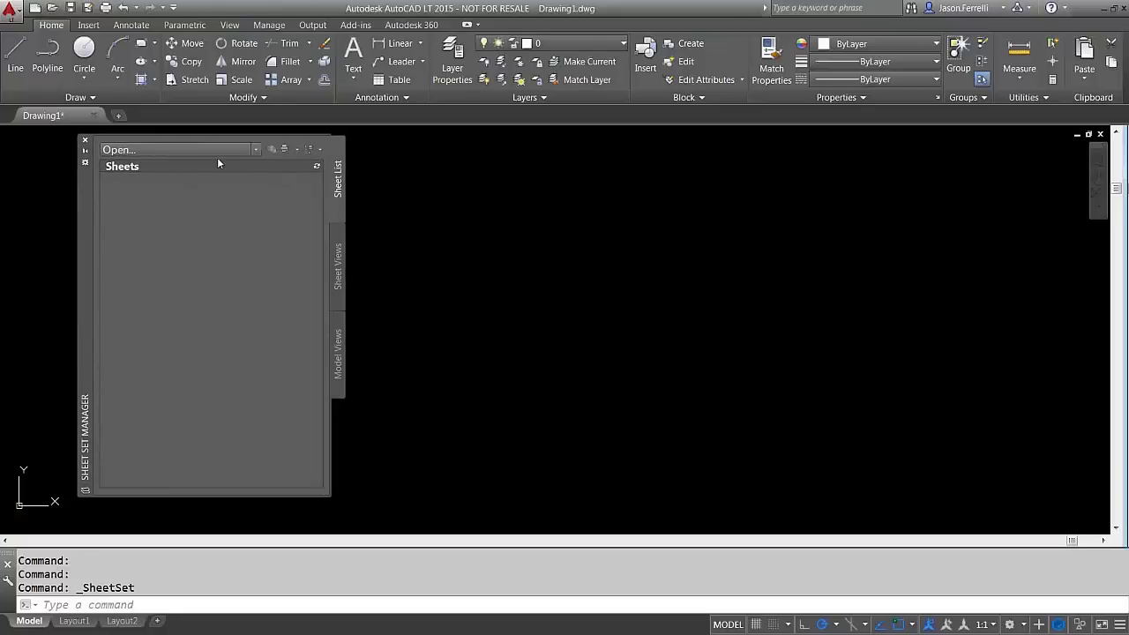
pyautogui.click(254, 150)
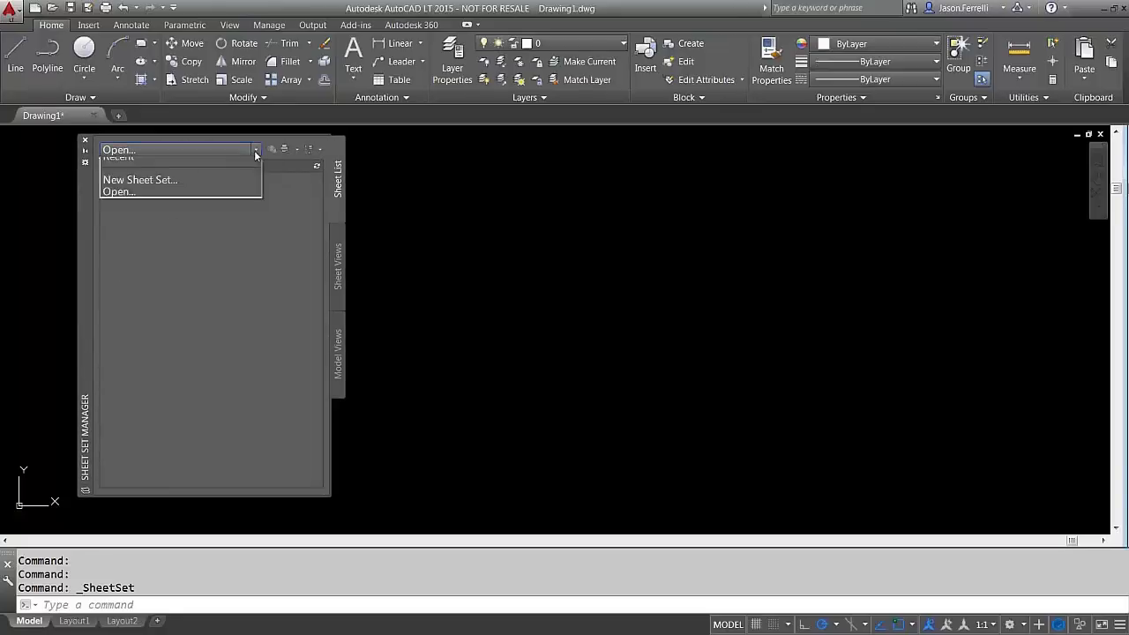
pyautogui.click(198, 199)
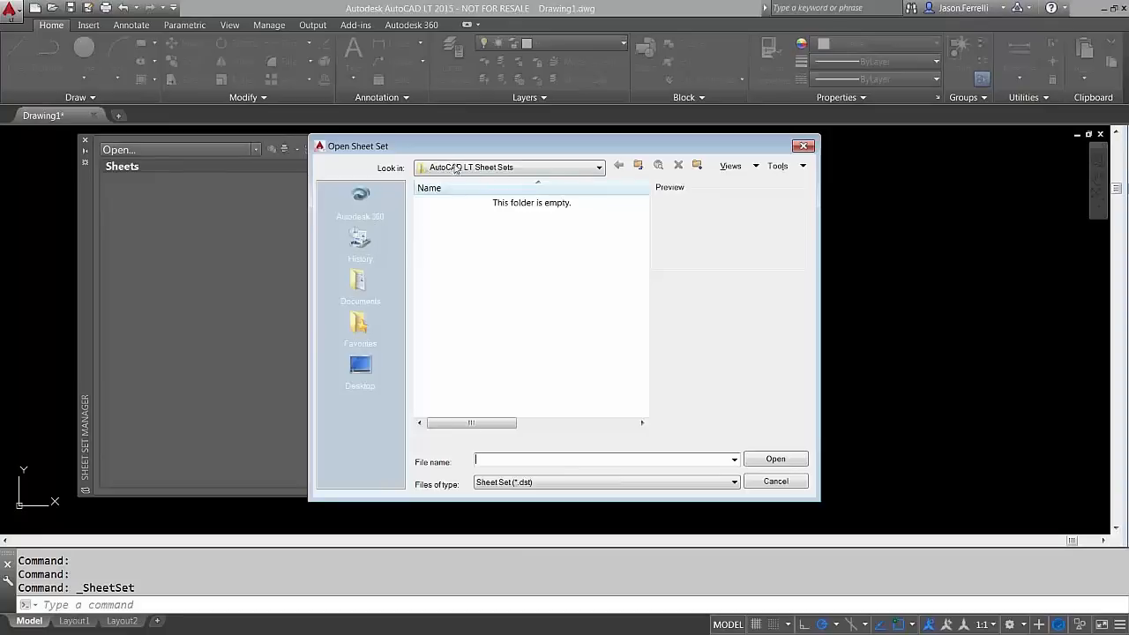
# Browse to Desktop > ~Webcasts > SSM and open Complete Sheet Set.dst
pyautogui.click(452, 168)
pyautogui.click(476, 181)
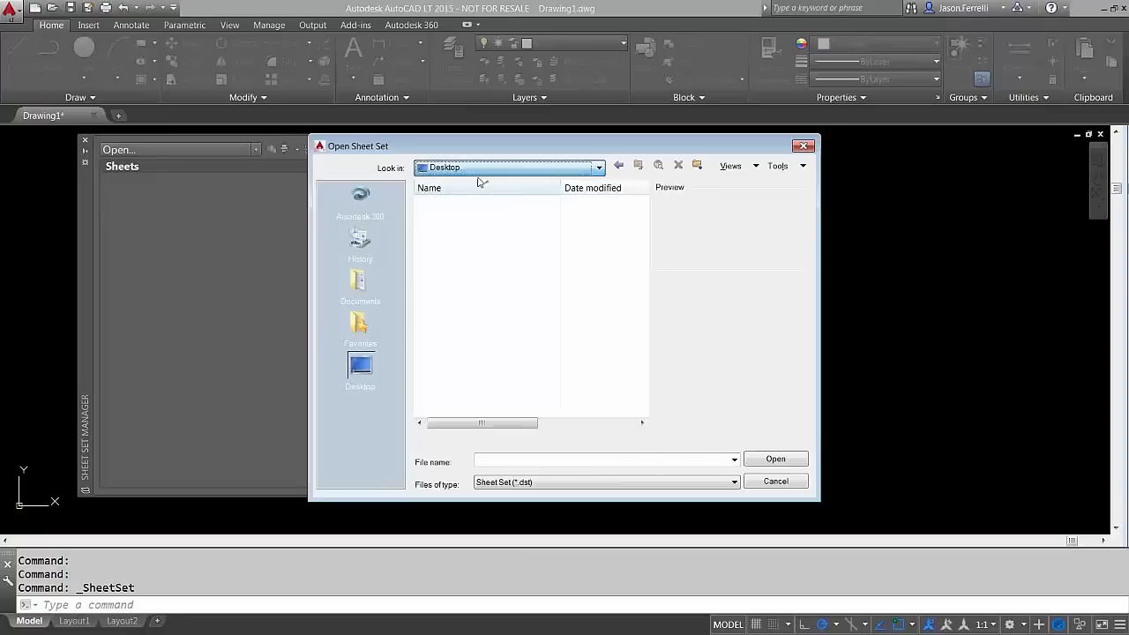
pyautogui.doubleClick(466, 289)
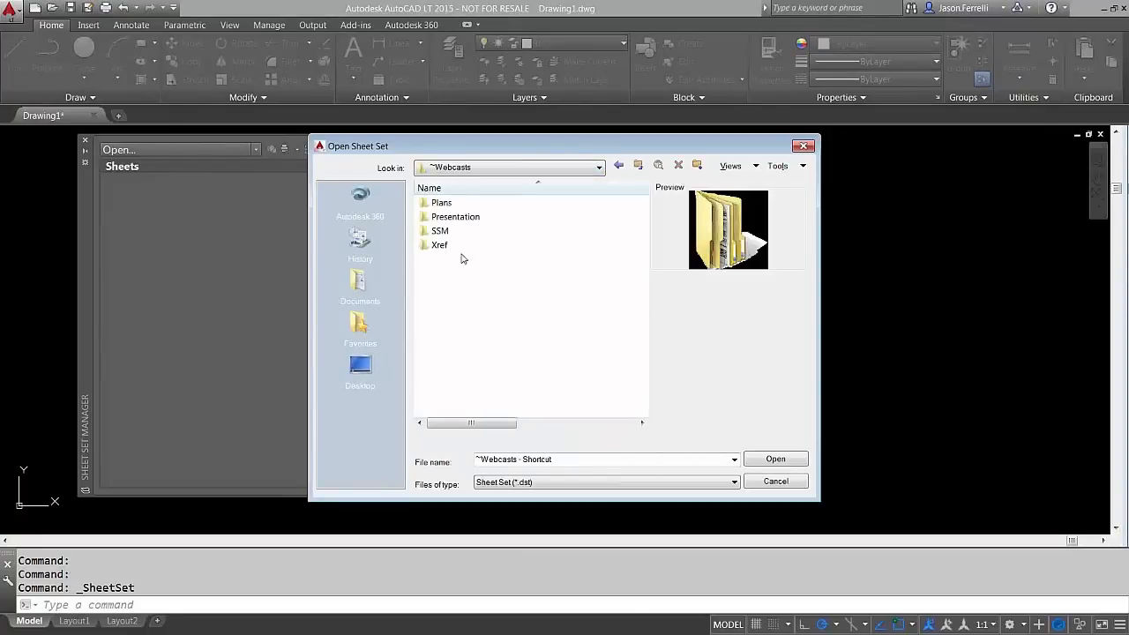
pyautogui.doubleClick(445, 231)
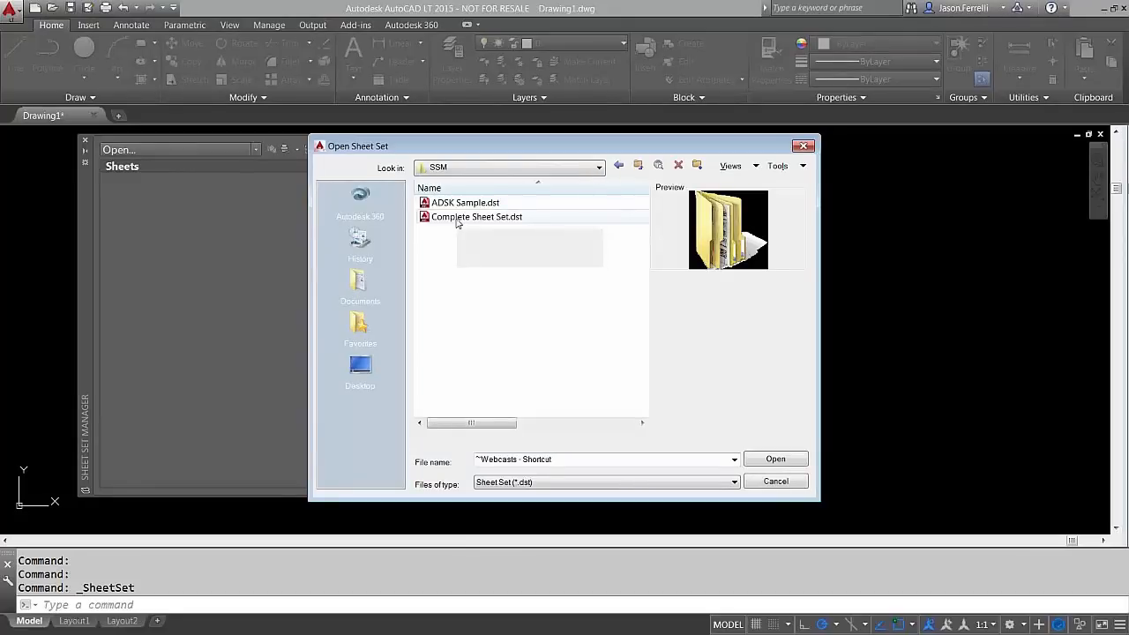
pyautogui.doubleClick(459, 221)
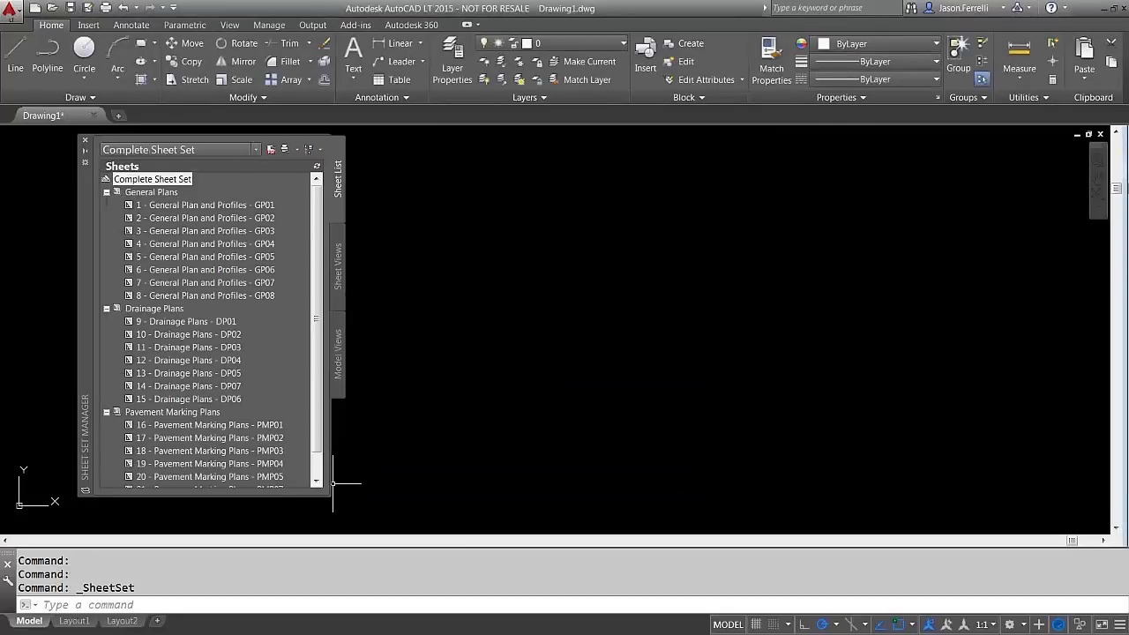
# Make the palette taller to list all 22 sheets and open sheet 1 - General Plan and Profiles - GP01
pyautogui.moveTo(327, 495); pyautogui.dragTo(322, 516)
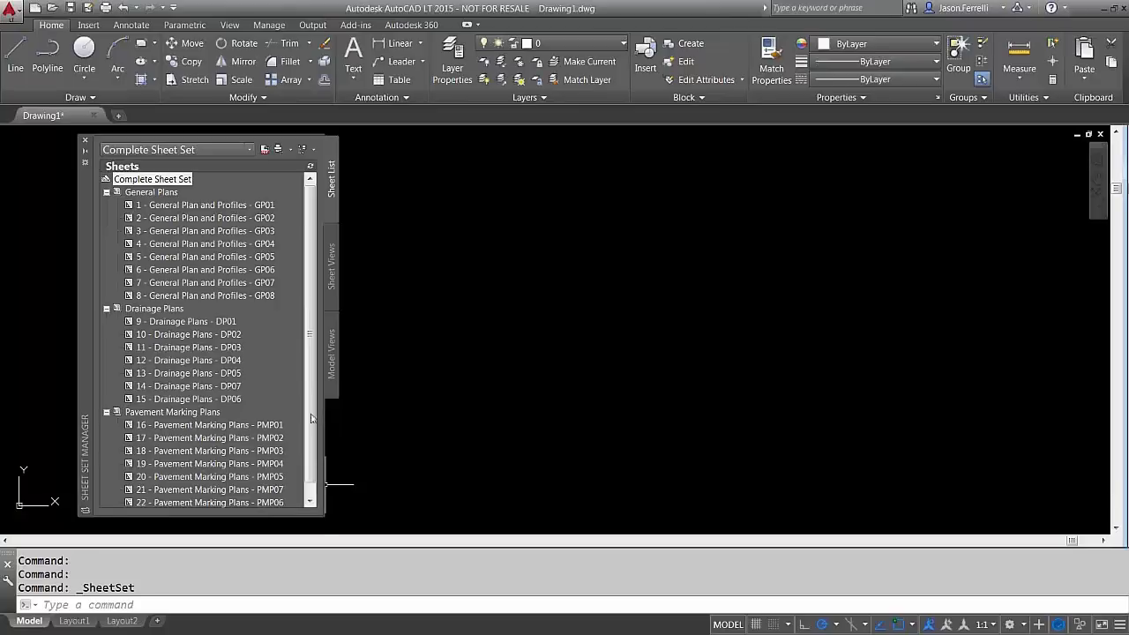
pyautogui.click(207, 204)
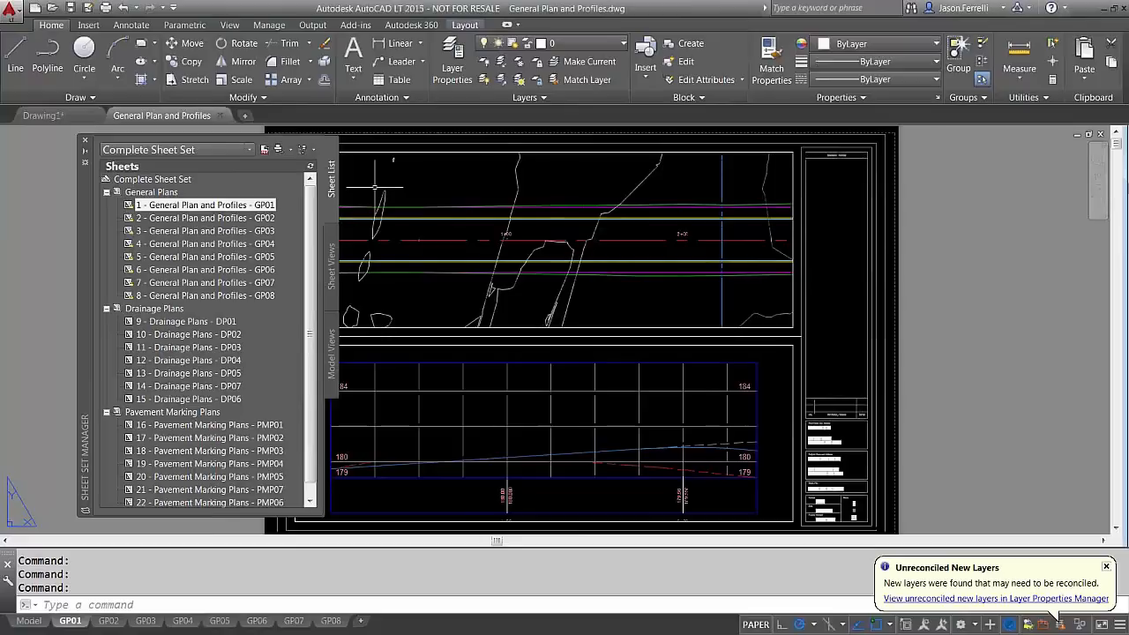
# Open sheets 5 - GP05 and 11 - Drainage Plans - DP03 from the sheet list
pyautogui.moveTo(241, 209)
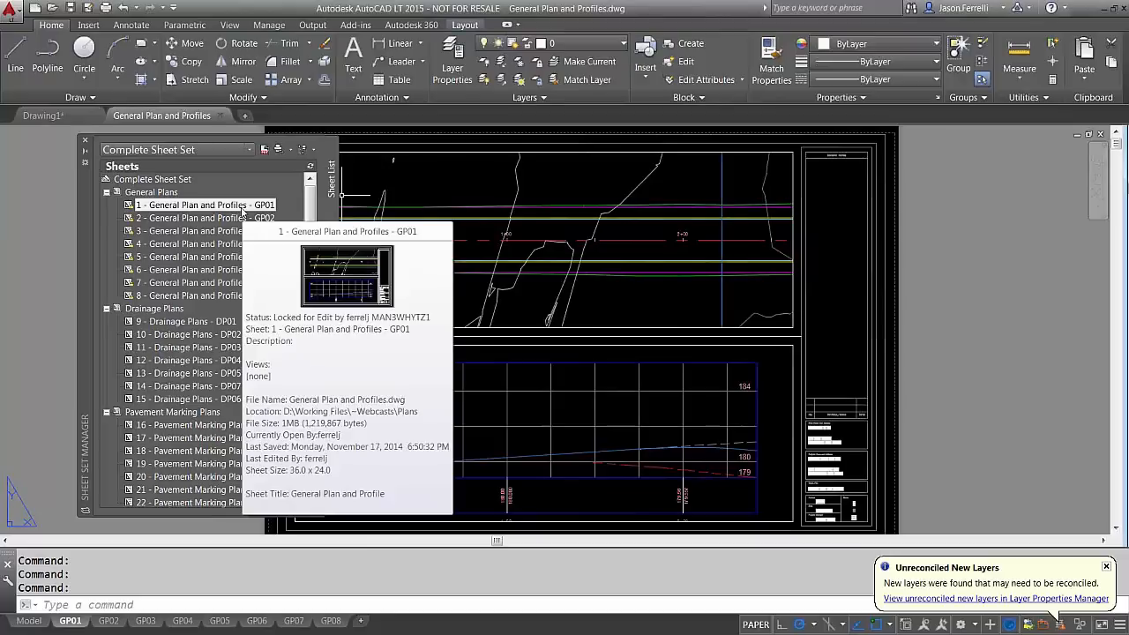
pyautogui.doubleClick(206, 256)
pyautogui.moveTo(680, 392); pyautogui.dragTo(909, 360, button='middle')
pyautogui.scroll(-2, 821, 327)
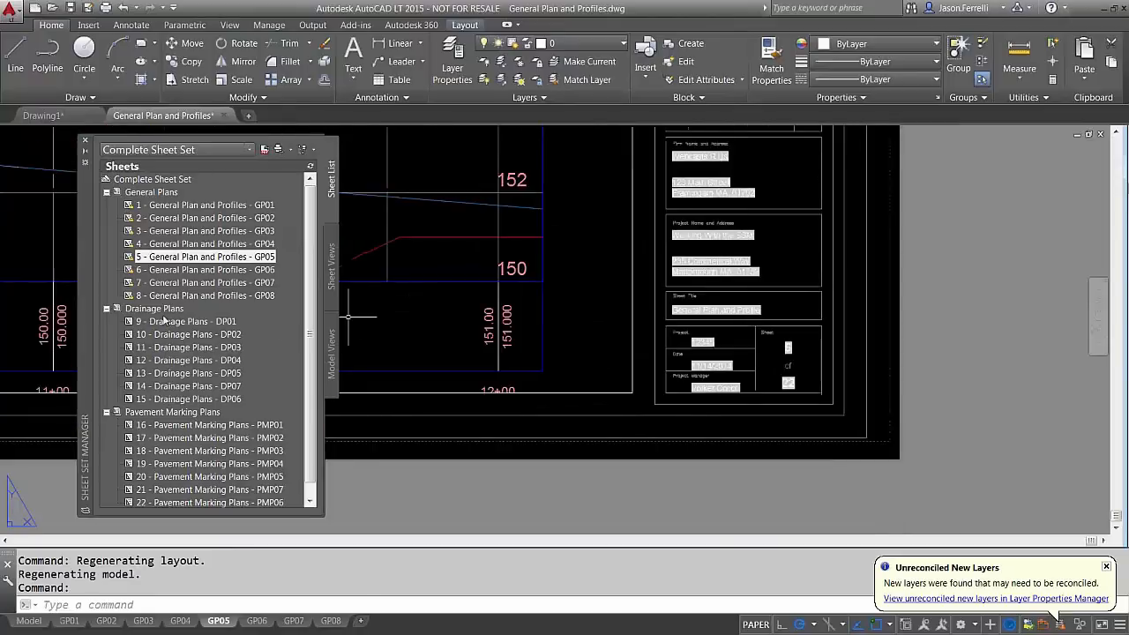
pyautogui.doubleClick(188, 347)
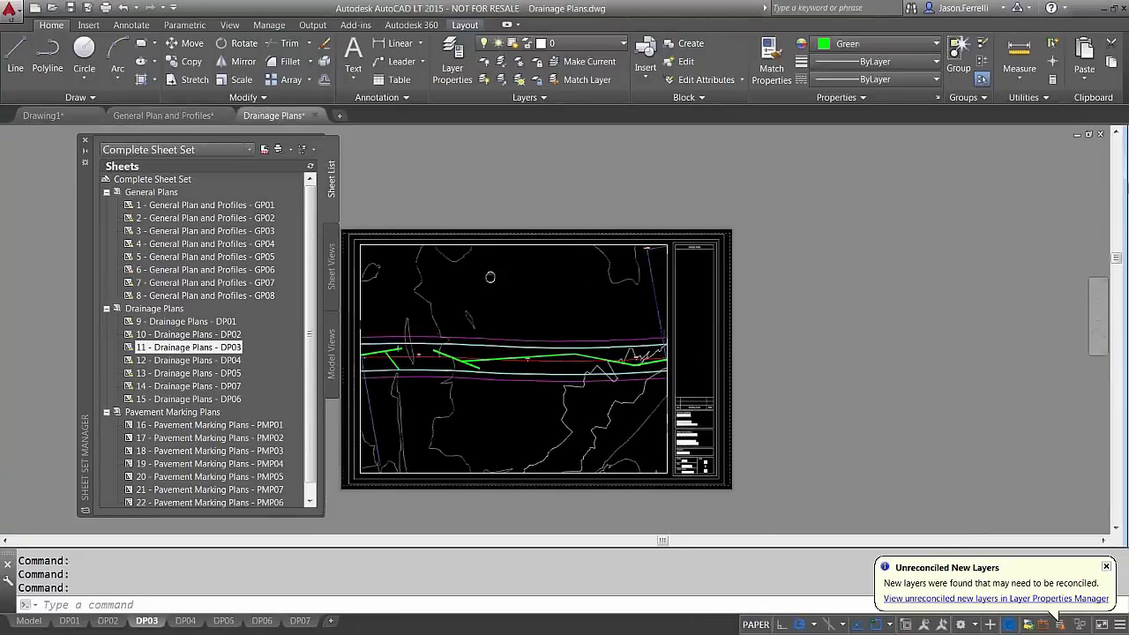
# Close the Drainage Plans and General Plan and Profiles drawings without saving changes
pyautogui.click(315, 116)
pyautogui.click(610, 357)
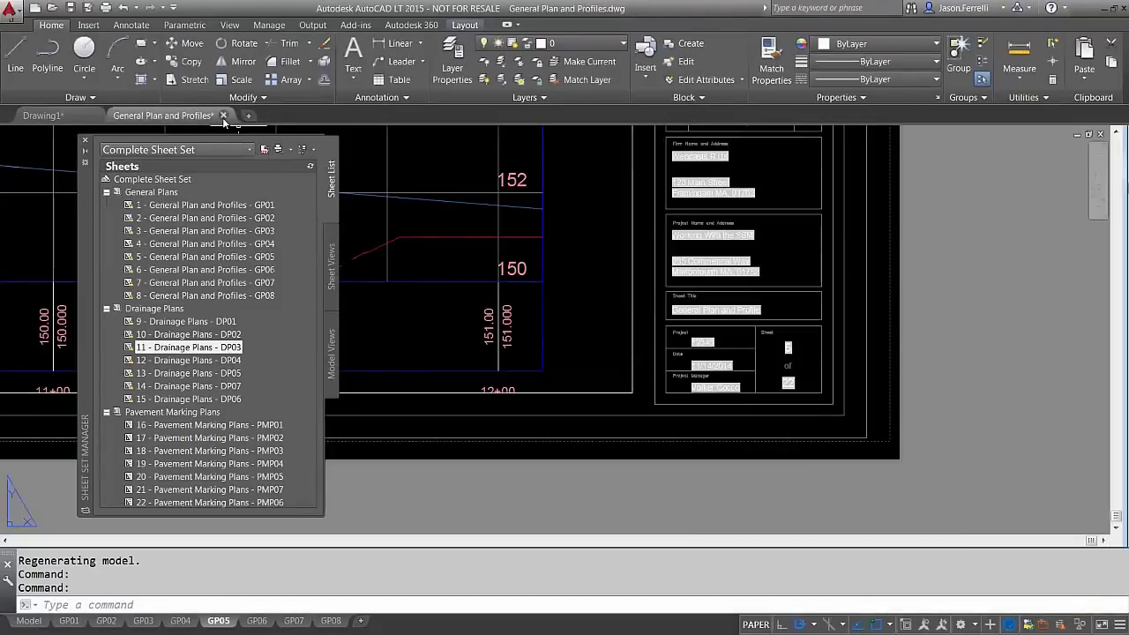
pyautogui.click(223, 115)
pyautogui.click(610, 357)
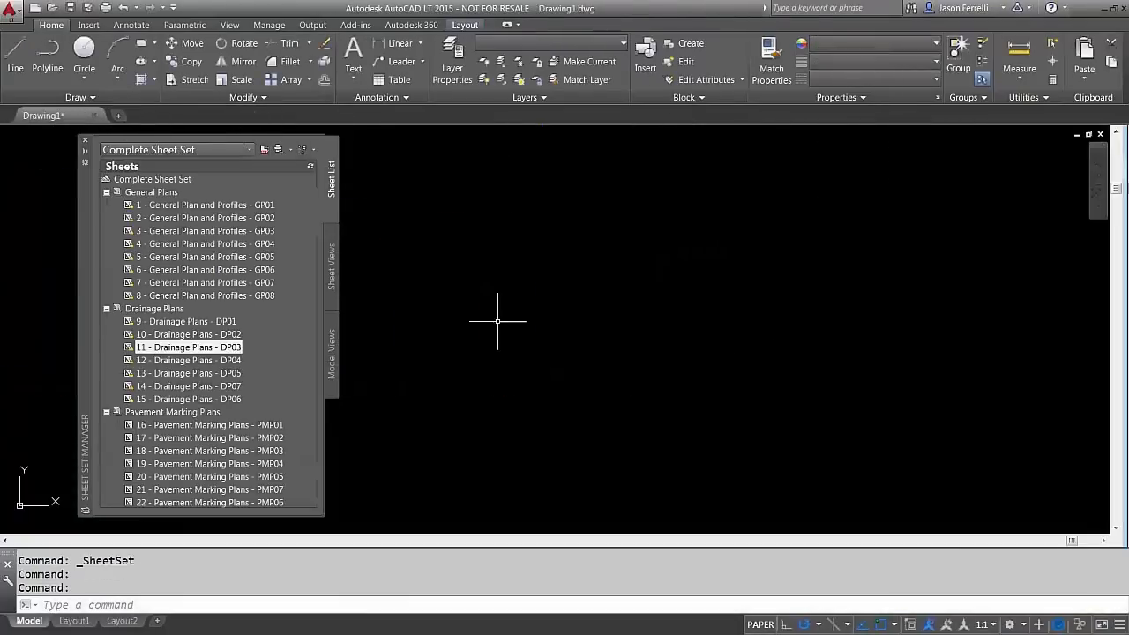
# Collapse and re-expand the three subsets, then choose New Subset from the sheet set's menu
pyautogui.click(106, 191)
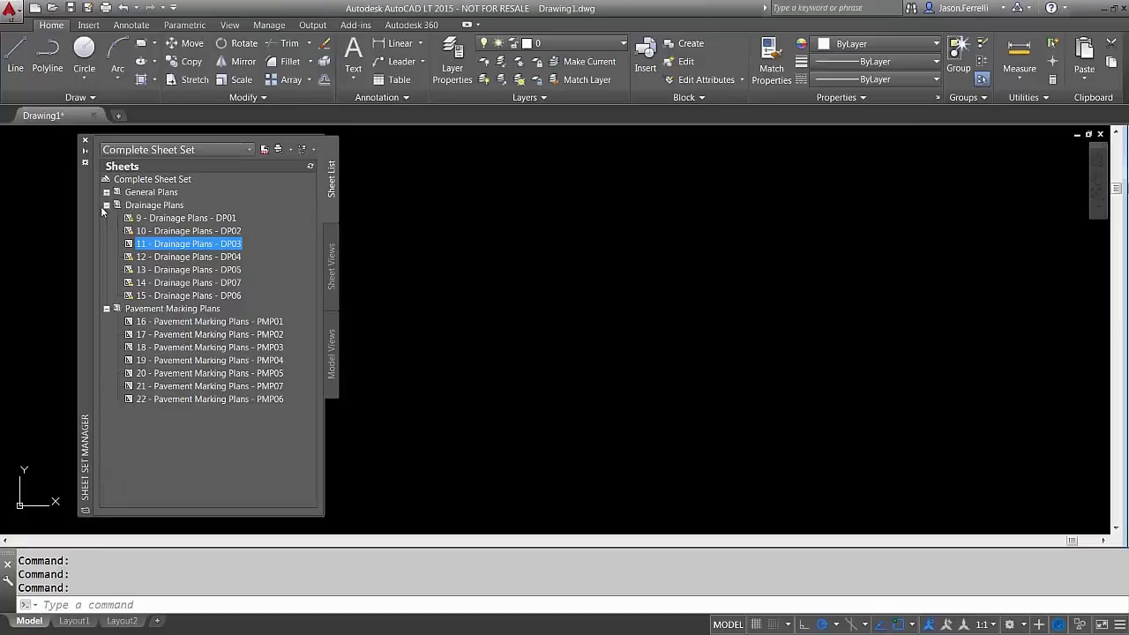
pyautogui.click(106, 205)
pyautogui.click(106, 218)
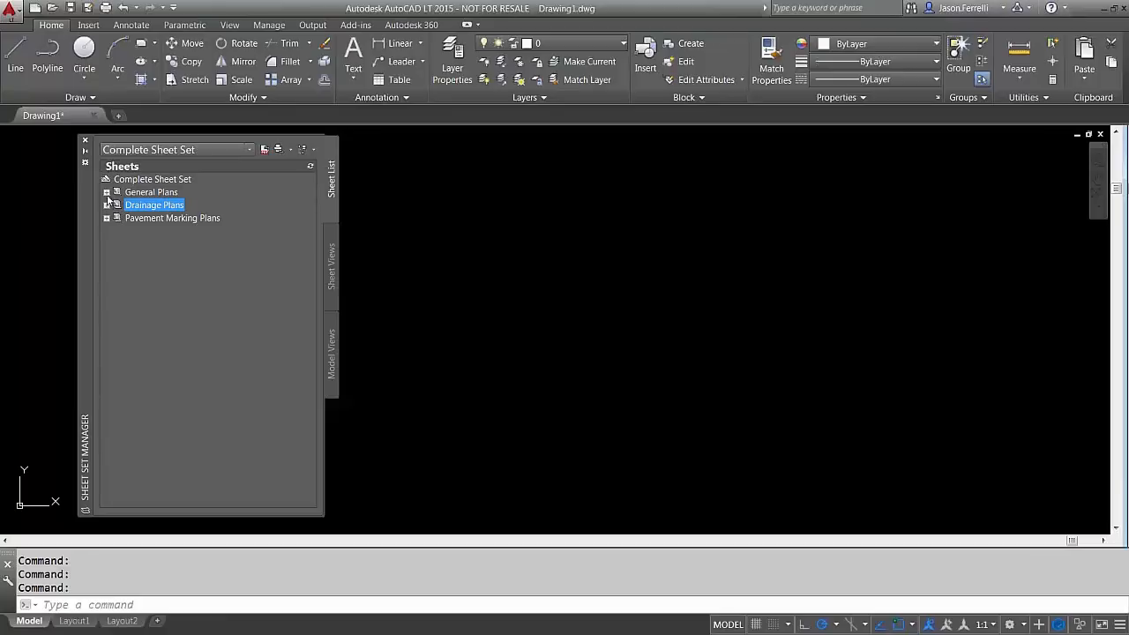
pyautogui.click(107, 193)
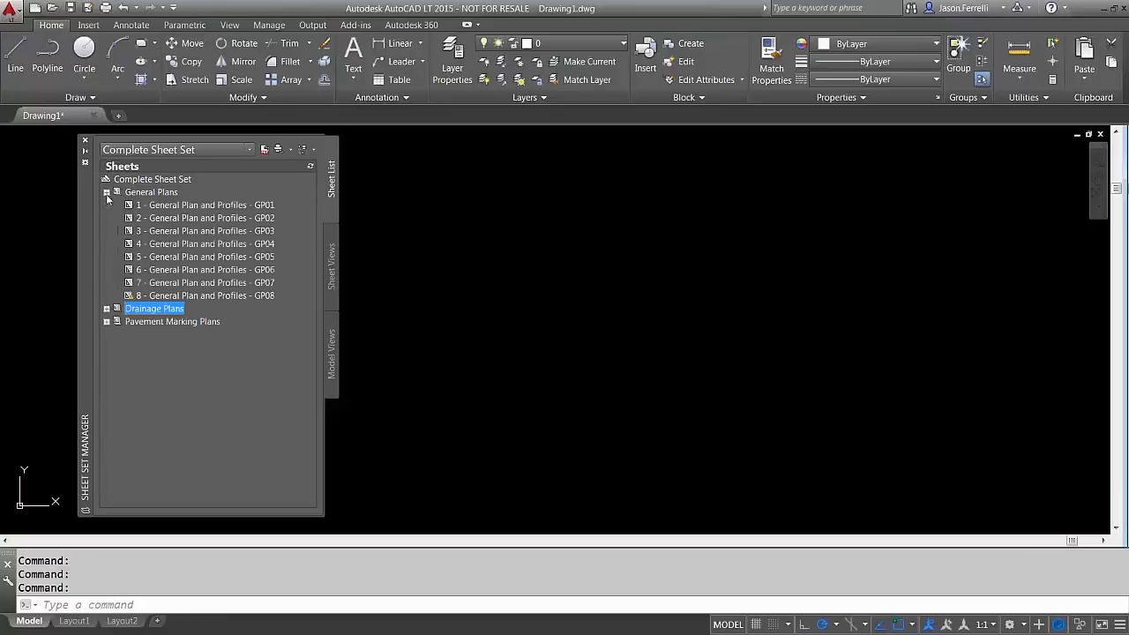
pyautogui.click(107, 322)
pyautogui.click(107, 308)
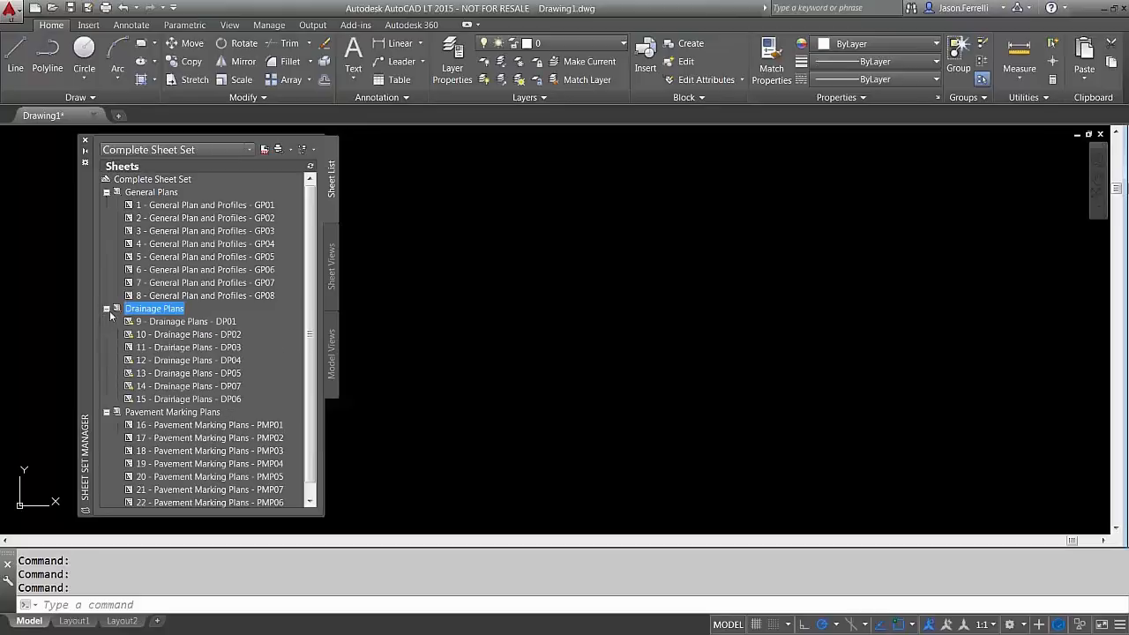
pyautogui.rightClick(138, 181)
pyautogui.click(176, 231)
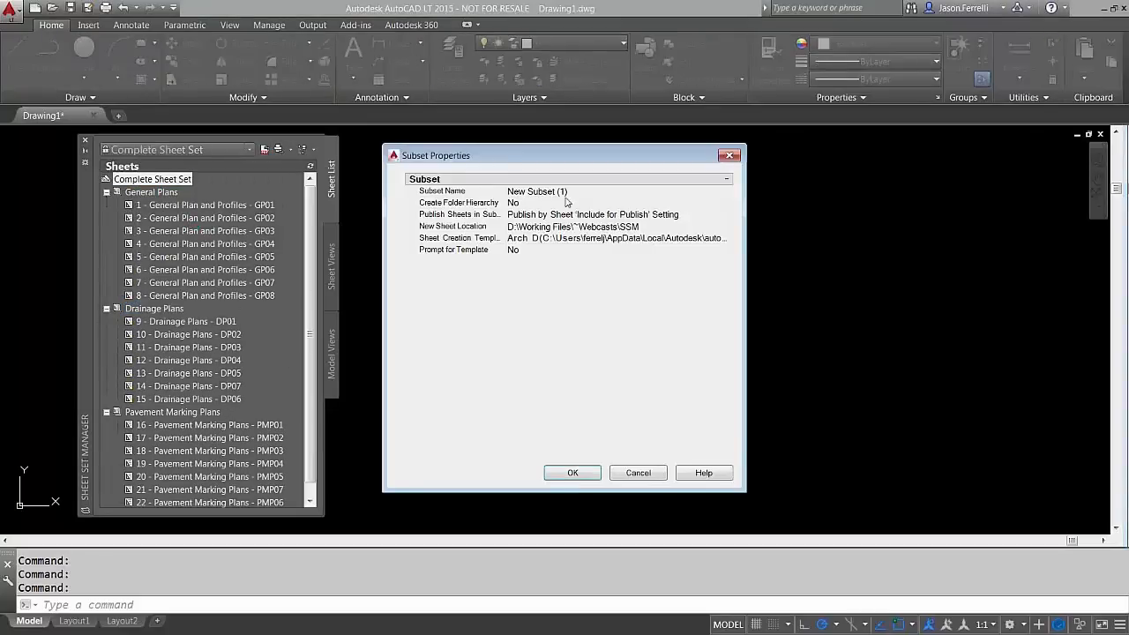
# Name the new subset Curbtie and confirm it, adding it after Pavement Marking Plans
pyautogui.click(567, 192)
pyautogui.write('Curb')
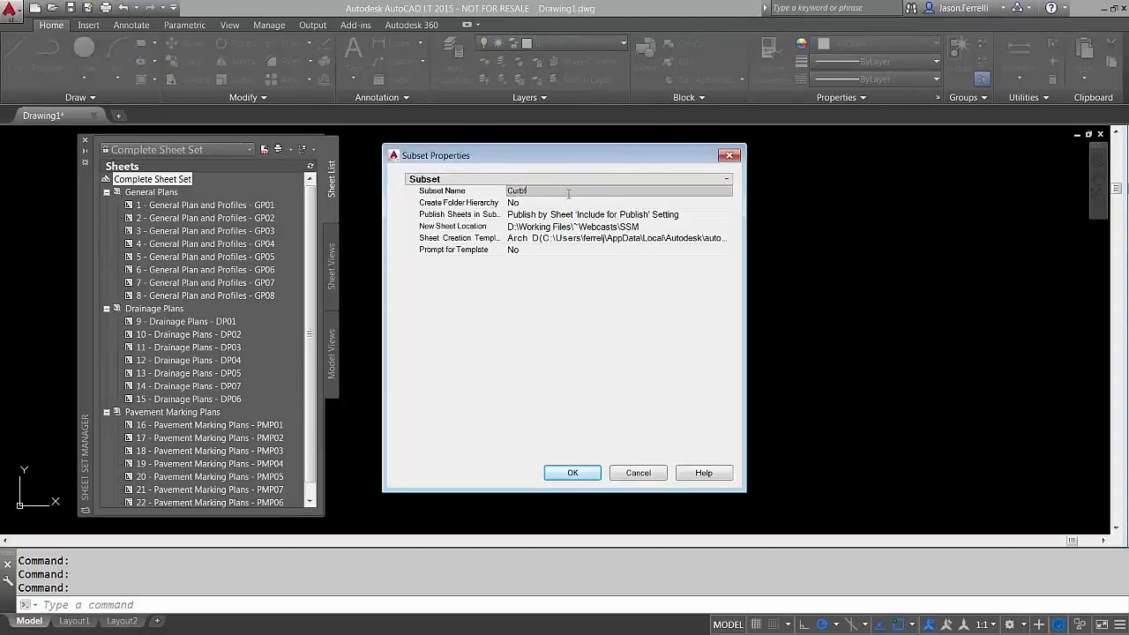
pyautogui.write('s')
pyautogui.click(572, 472)
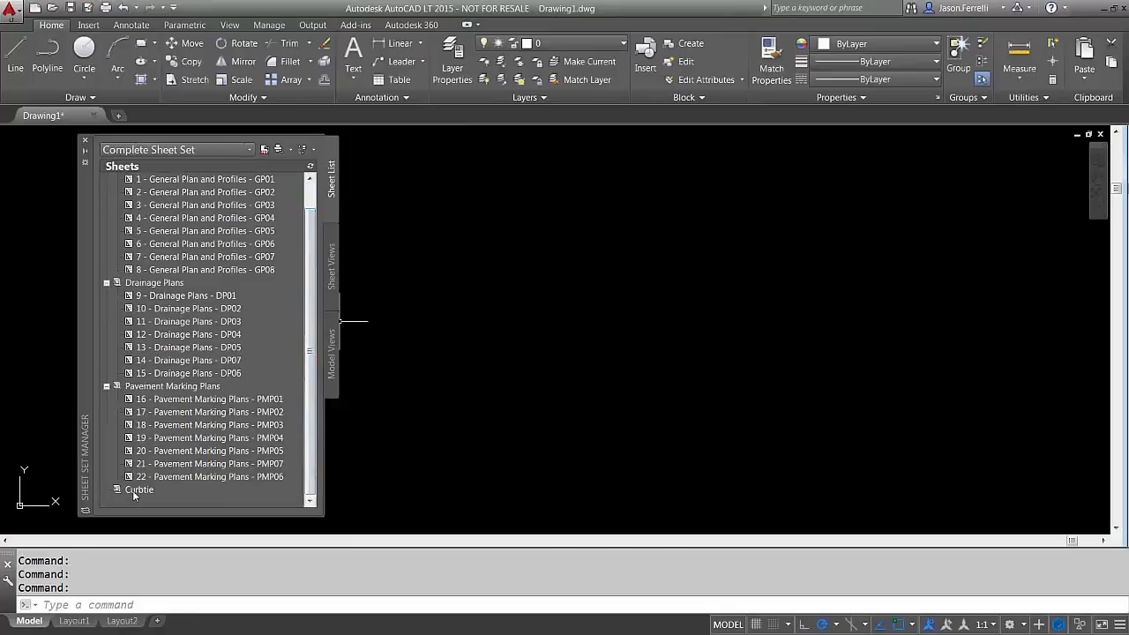
pyautogui.rightClick(135, 491)
pyautogui.click(135, 494)
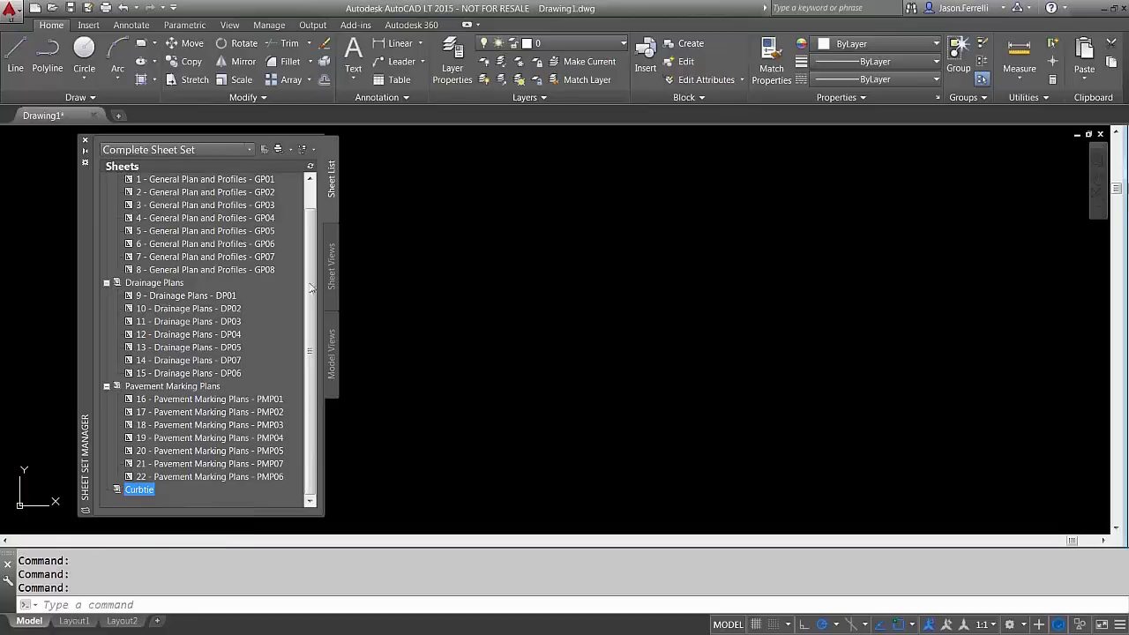
pyautogui.scroll(2, 316, 221)
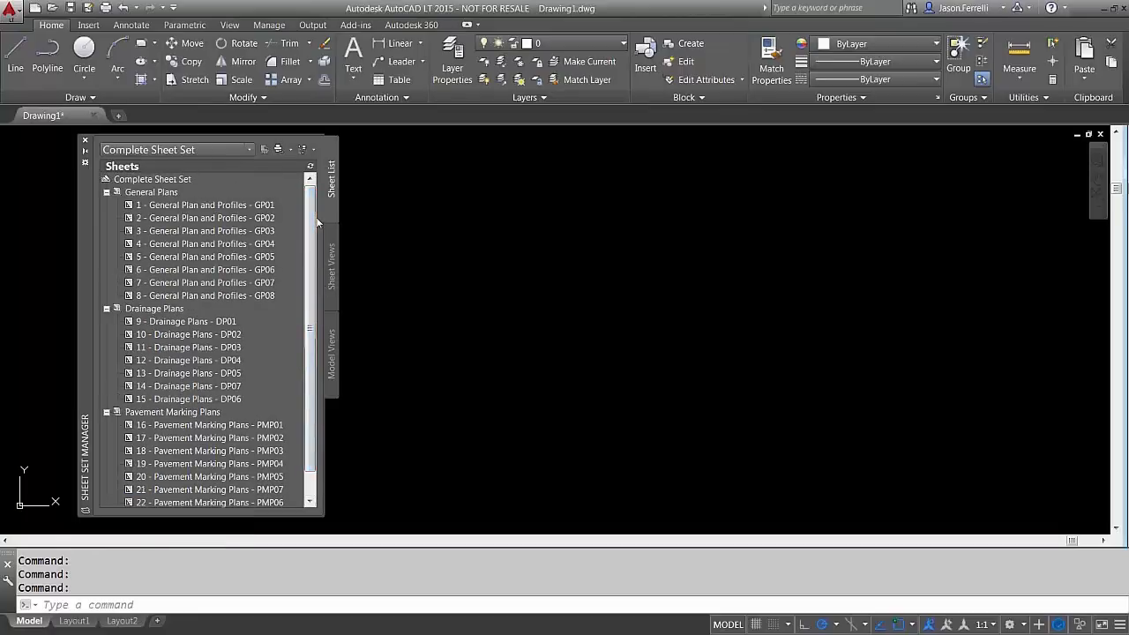
pyautogui.rightClick(139, 179)
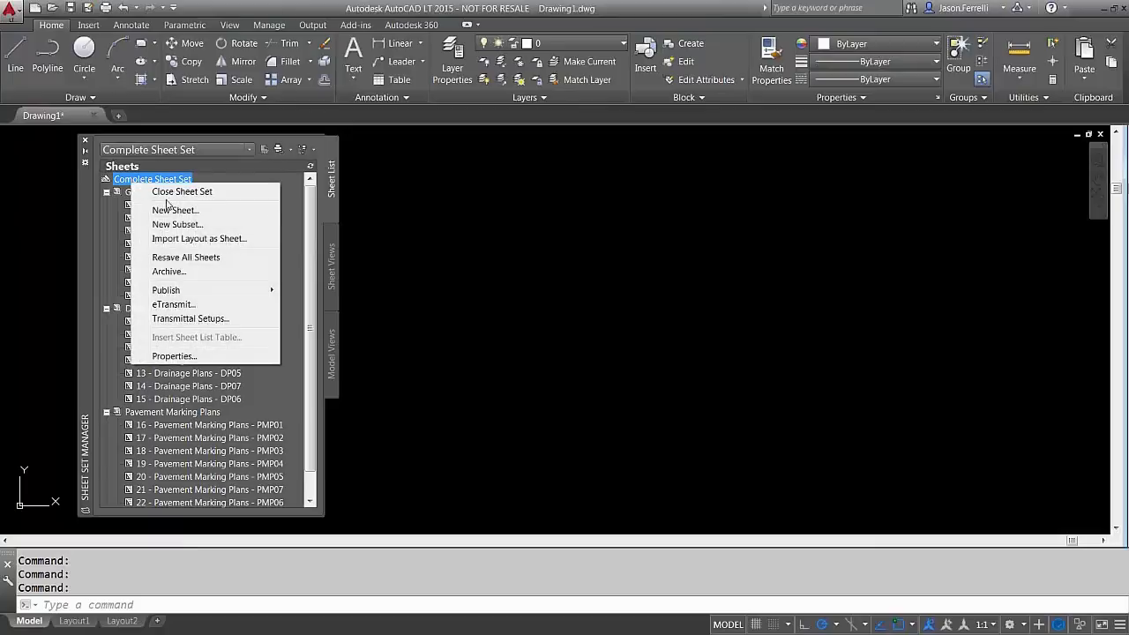
pyautogui.moveTo(212, 291)
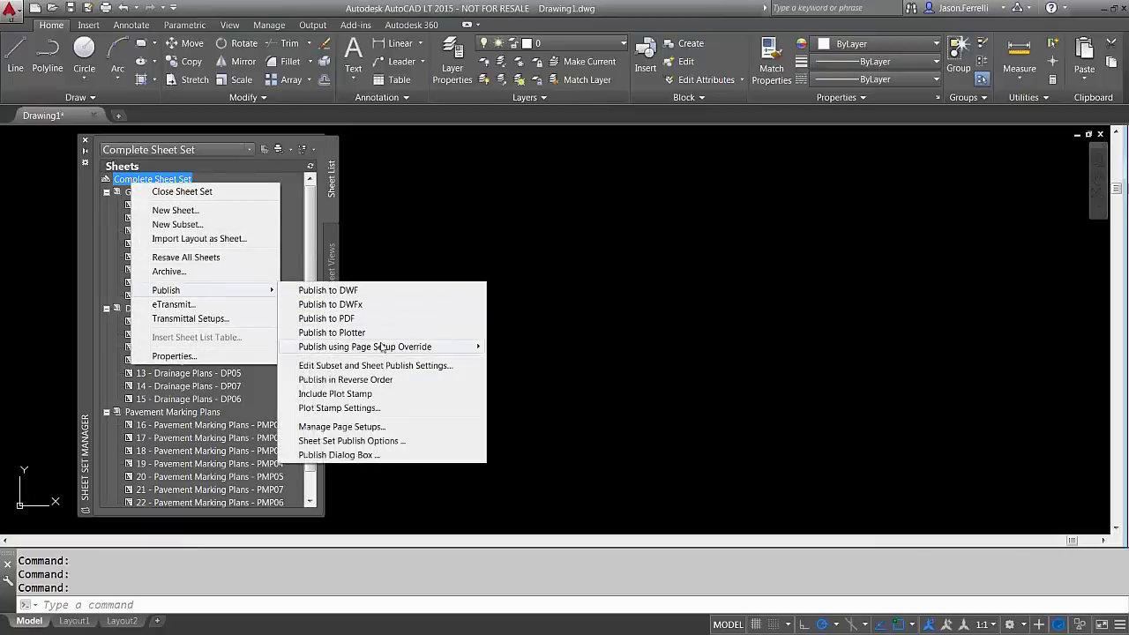
pyautogui.moveTo(430, 347)
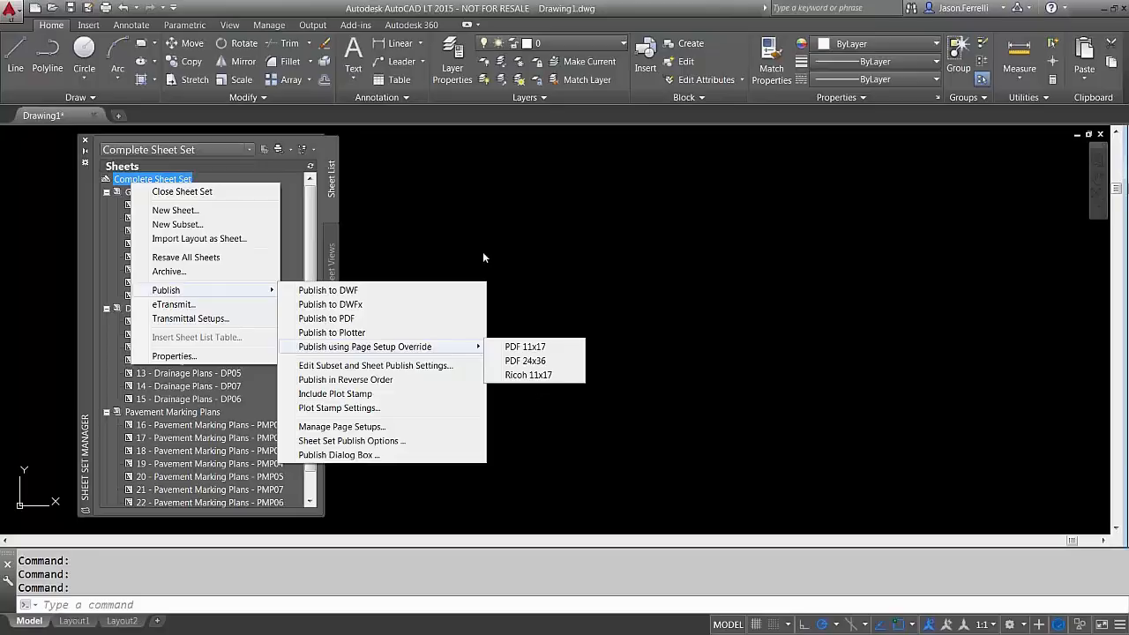
pyautogui.click(314, 205)
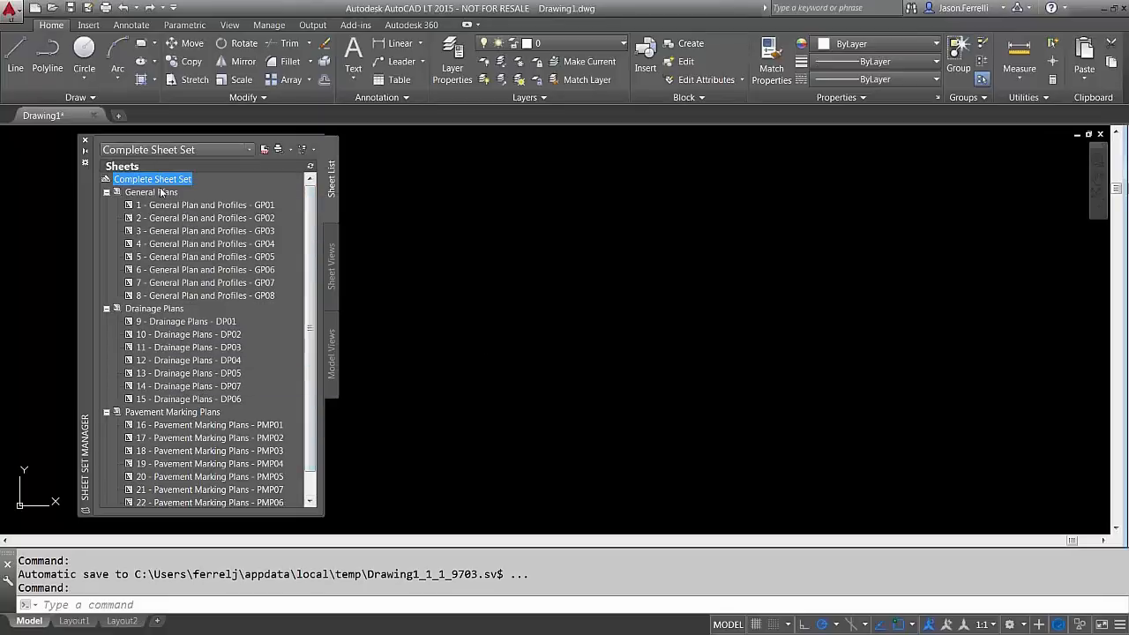
# Collapse the General, Drainage and Pavement Marking subsets, then expand Drainage Plans from its context menu
pyautogui.click(106, 193)
pyautogui.click(106, 205)
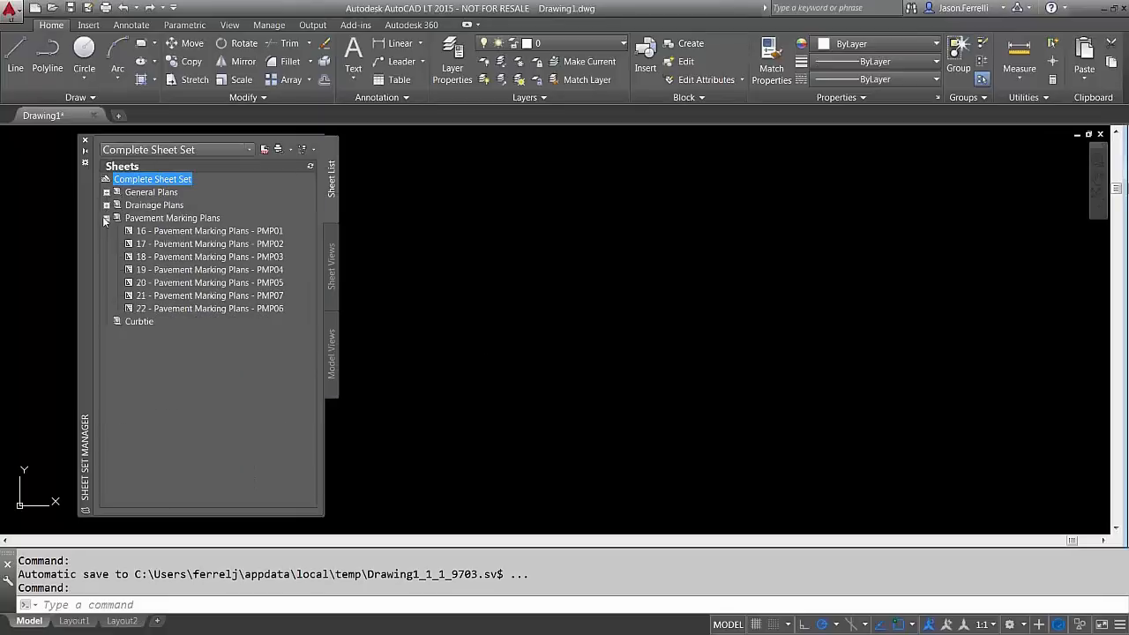
pyautogui.click(105, 218)
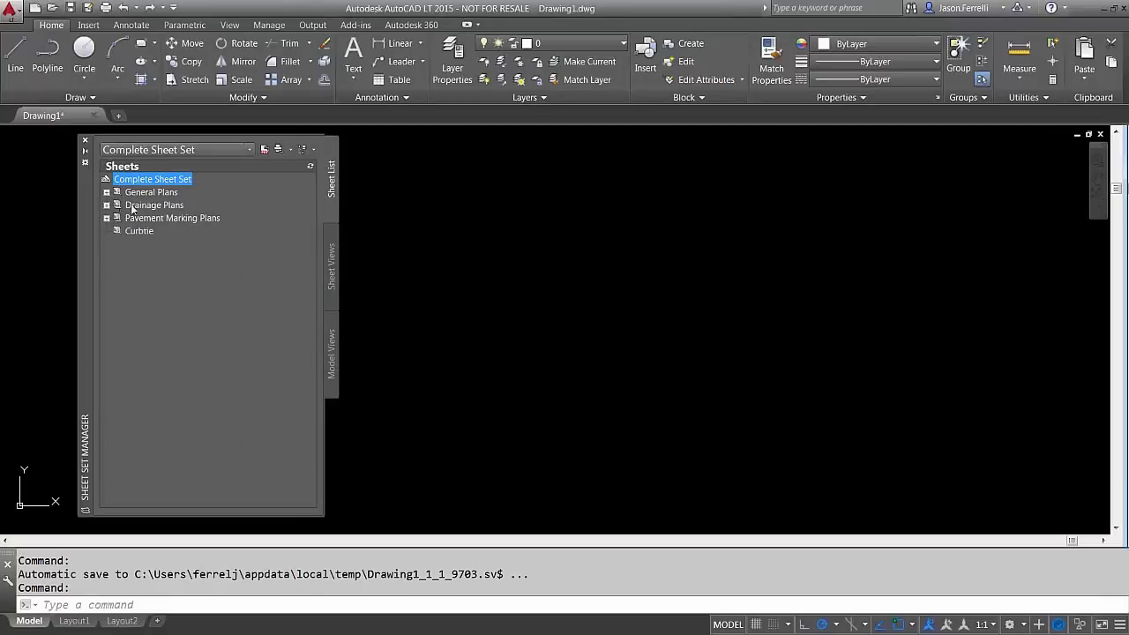
pyautogui.rightClick(139, 208)
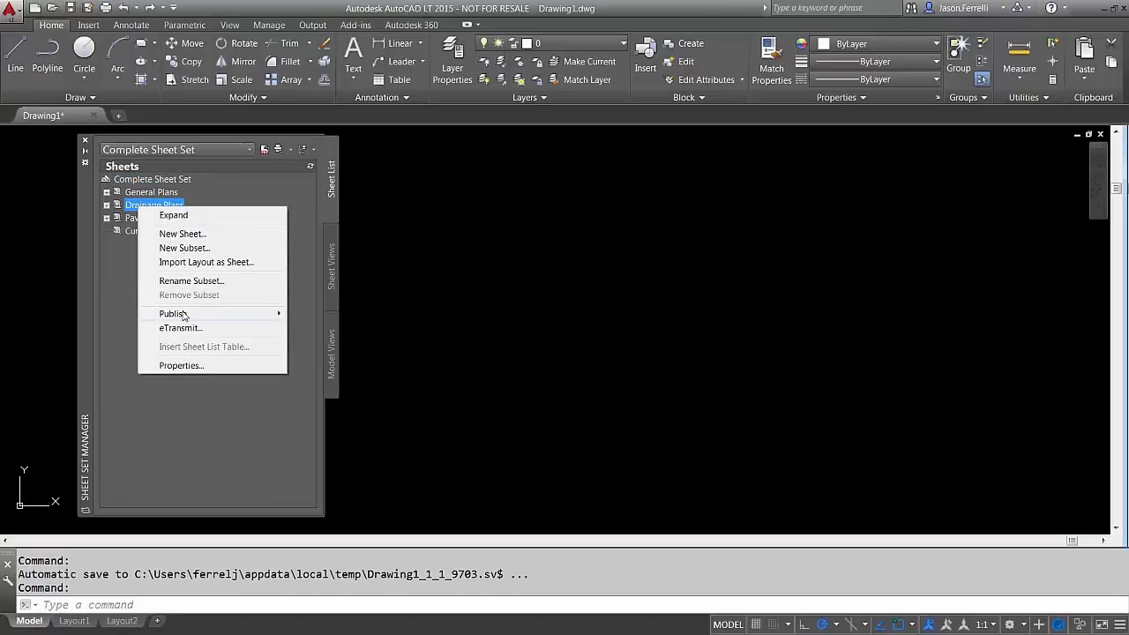
pyautogui.moveTo(183, 314)
pyautogui.moveTo(390, 371)
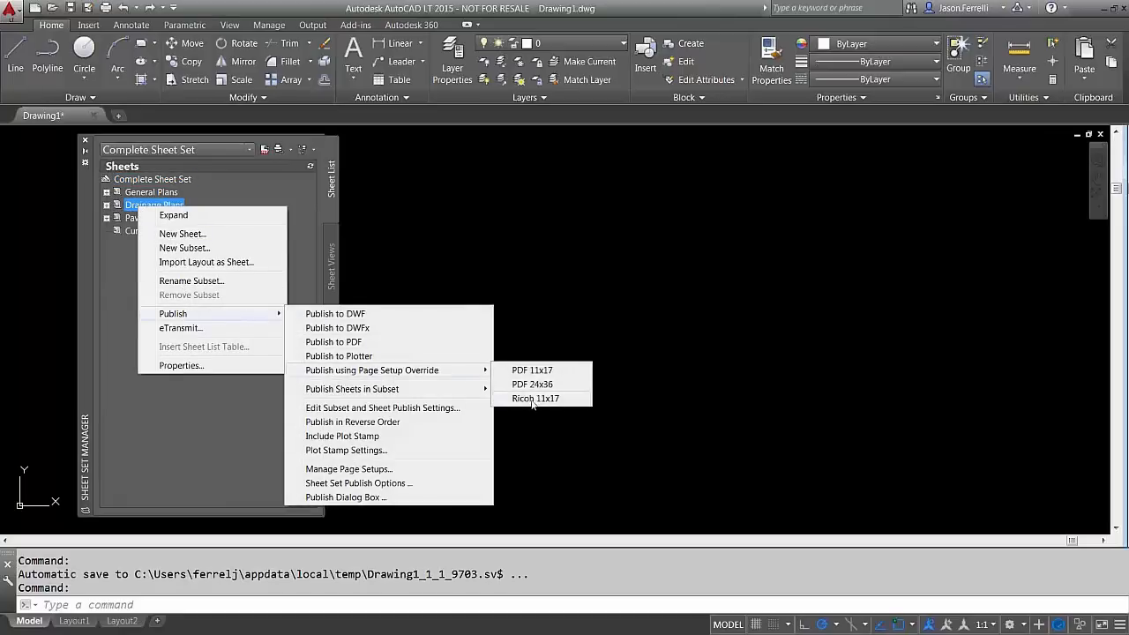
pyautogui.click(173, 215)
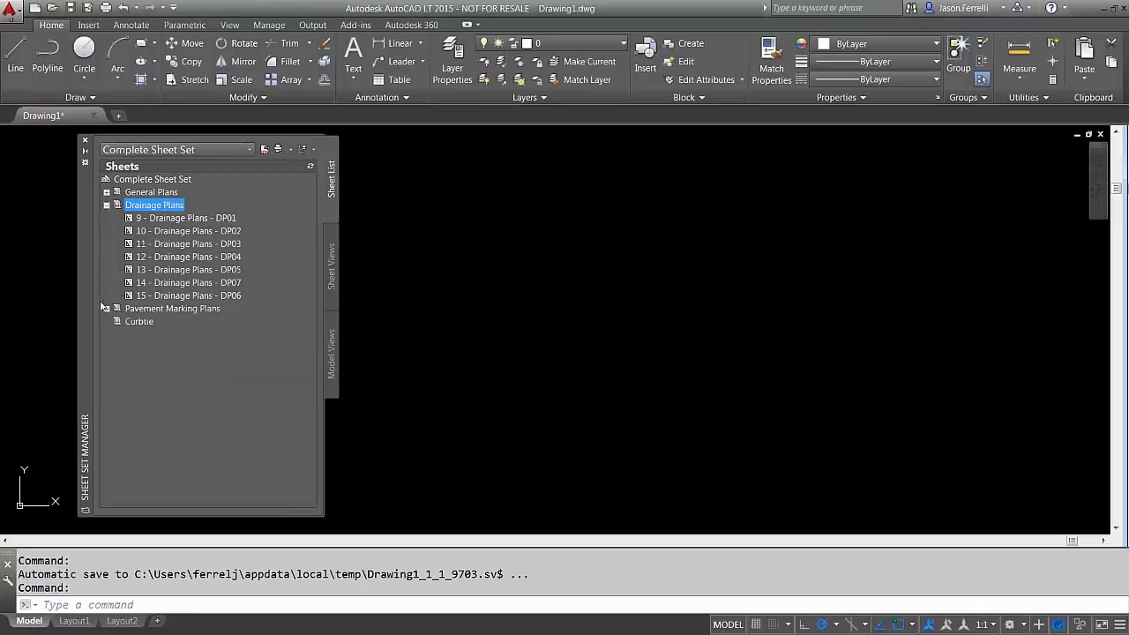
pyautogui.click(107, 205)
pyautogui.click(107, 204)
# Multi-select sheets GP02 and GP07, the Drainage and General Plans subsets, and sheet 19 PMP04
pyautogui.click(105, 192)
pyautogui.click(194, 218)
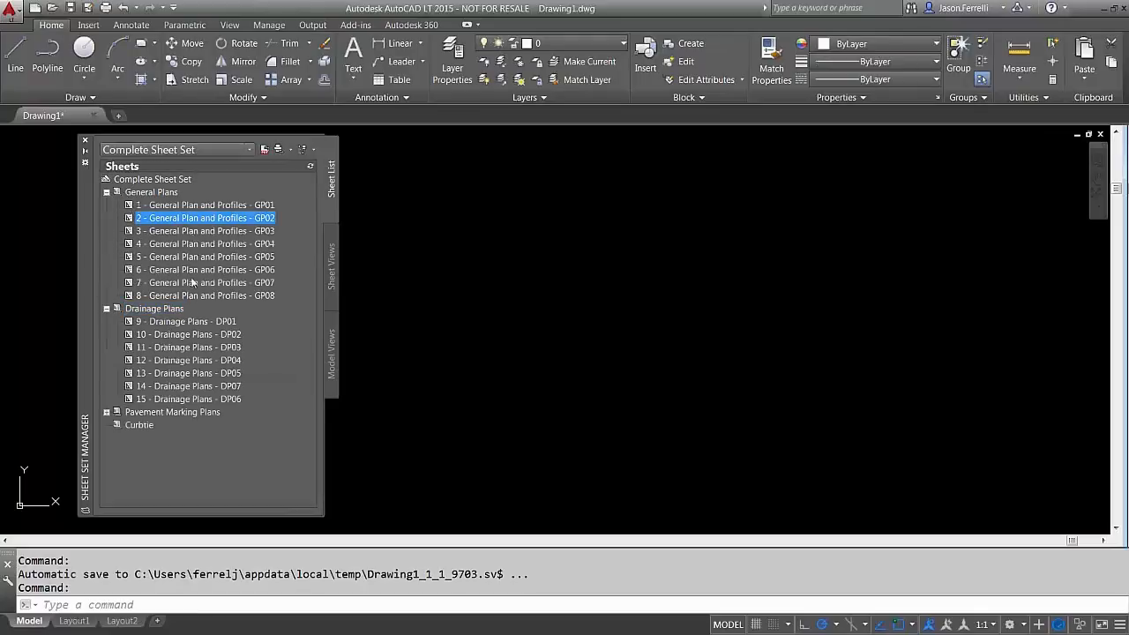
pyautogui.keyDown('ctrl'); pyautogui.click(193, 282); pyautogui.keyUp('ctrl')
pyautogui.click(159, 308)
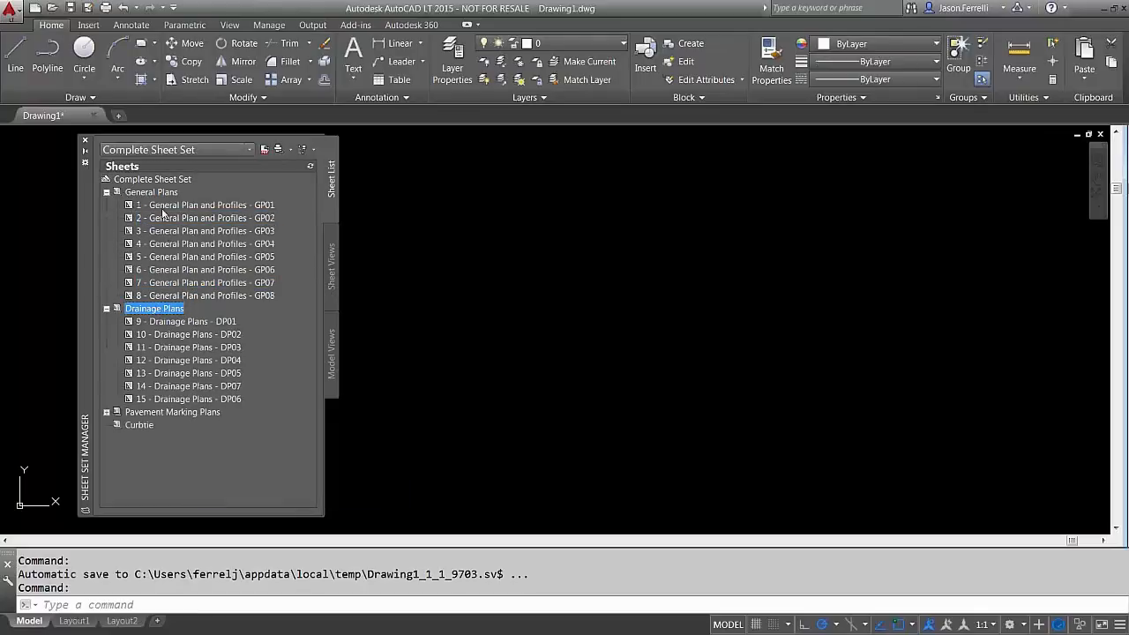
pyautogui.keyDown('ctrl'); pyautogui.click(157, 194); pyautogui.keyUp('ctrl')
pyautogui.click(106, 412)
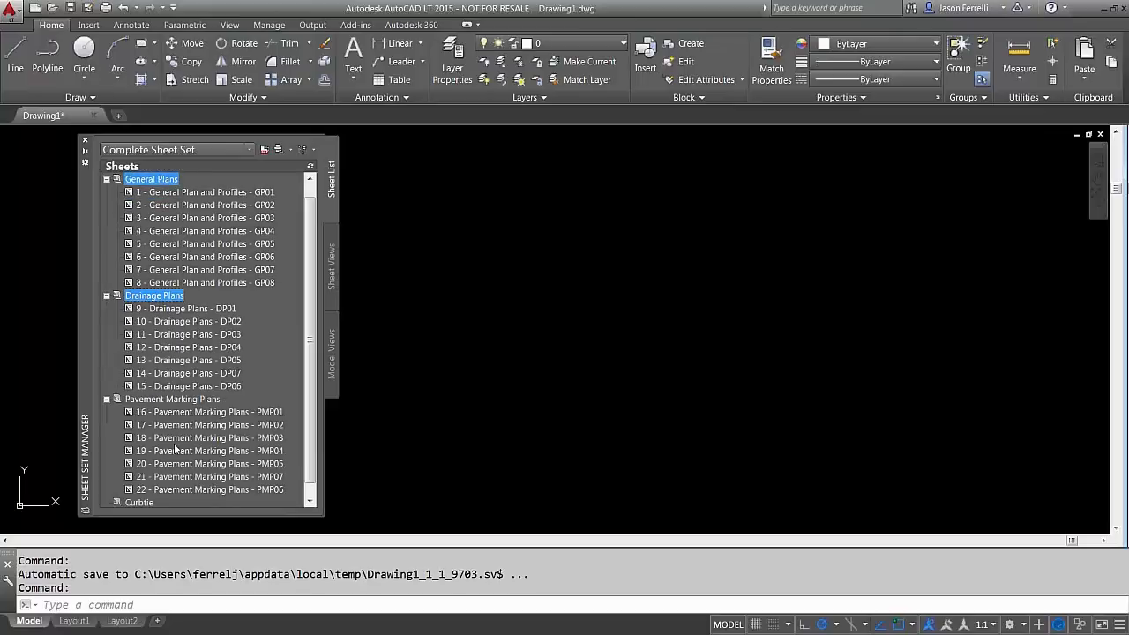
pyautogui.keyDown('ctrl'); pyautogui.click(174, 449); pyautogui.keyUp('ctrl')
pyautogui.moveTo(175, 444)
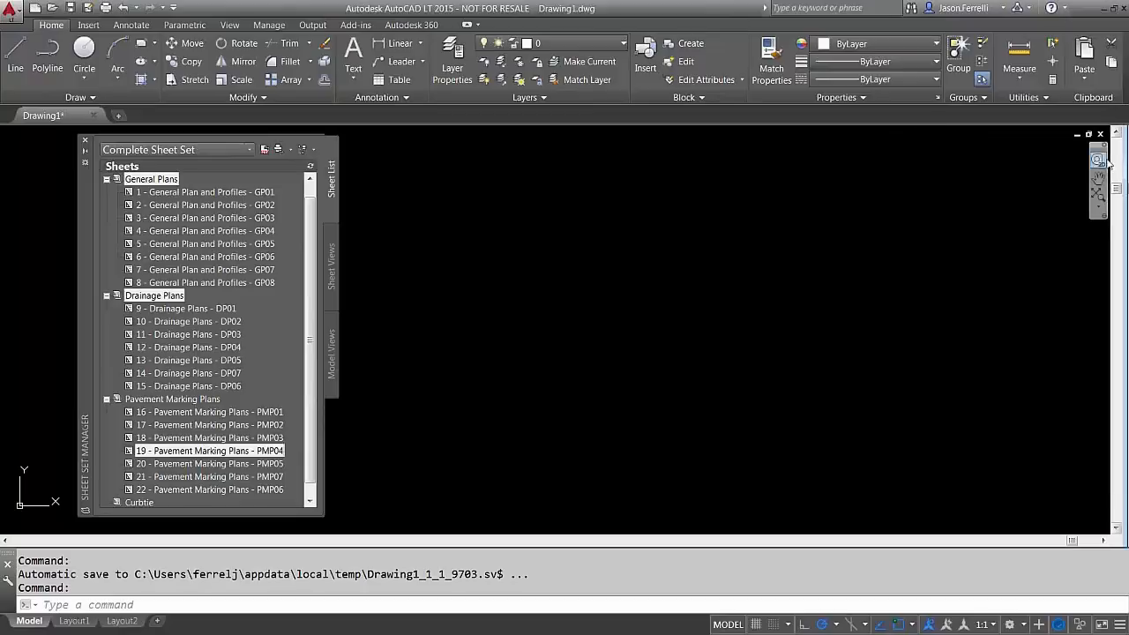
# Collapse and re-expand the subsets, leaving General Plans collapsed, and open the Complete Sheet Set's context menu
pyautogui.click(107, 296)
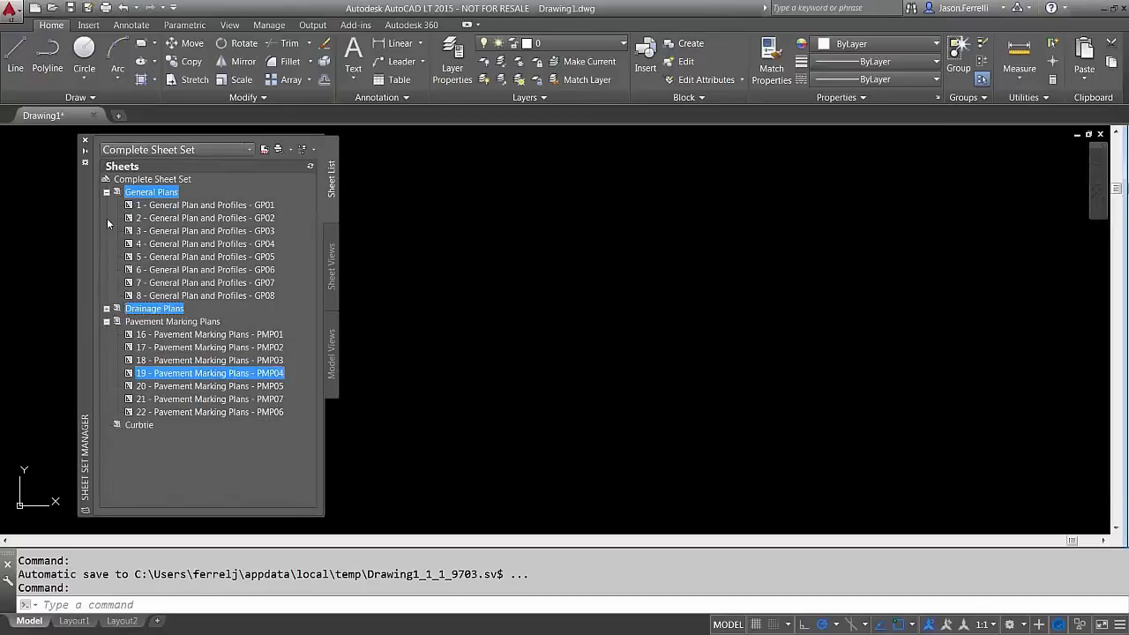
pyautogui.click(107, 192)
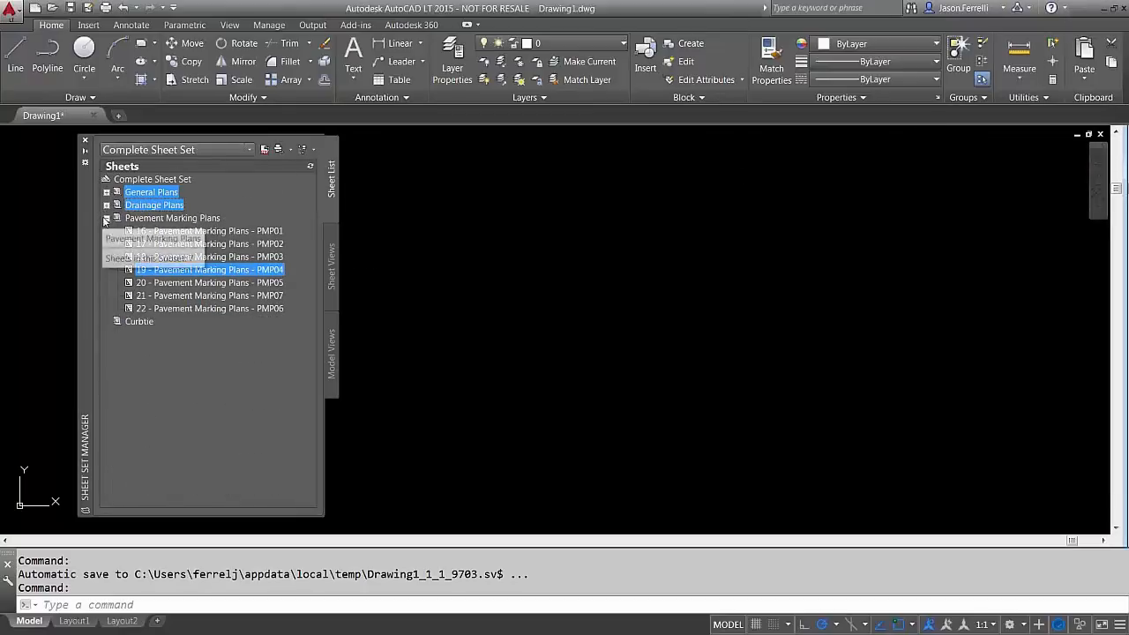
pyautogui.click(107, 219)
pyautogui.click(107, 218)
pyautogui.click(107, 205)
pyautogui.click(106, 192)
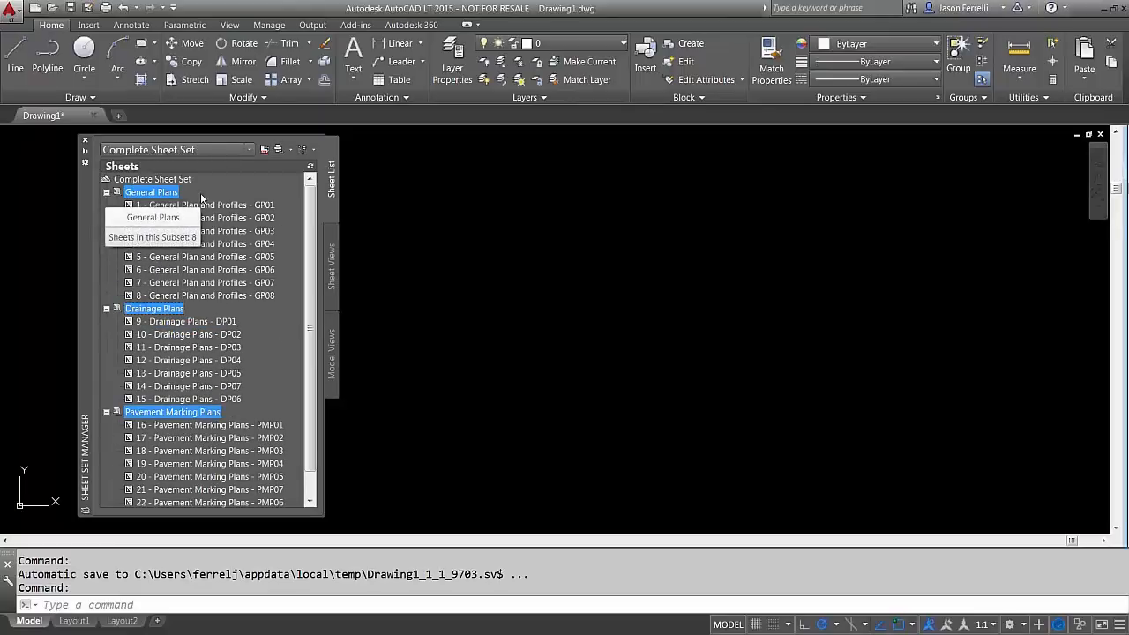
pyautogui.click(481, 316)
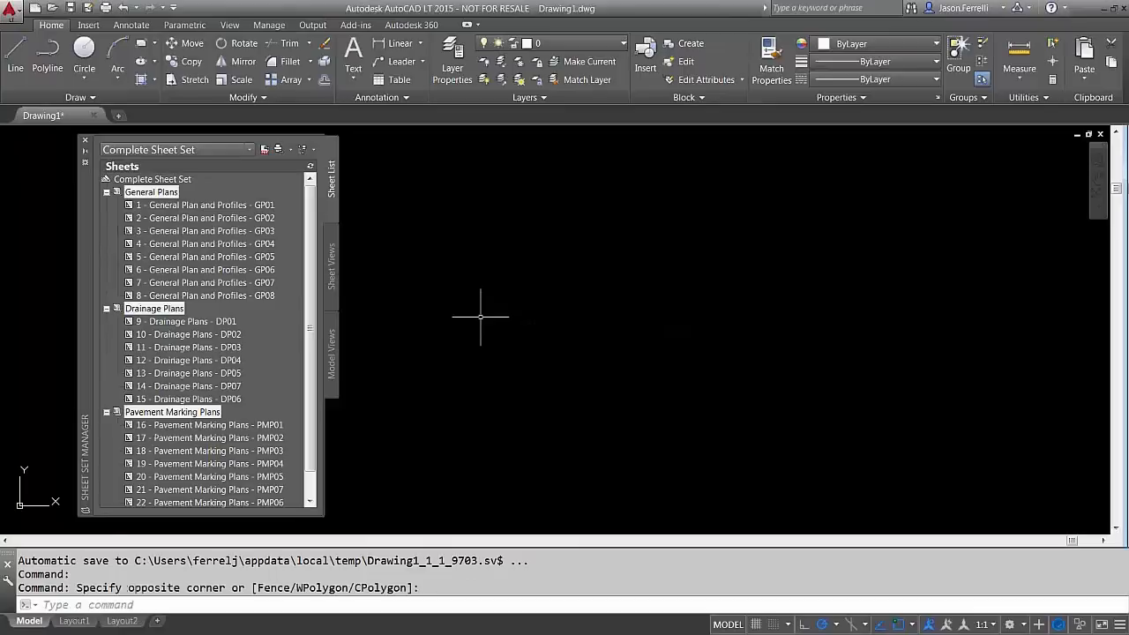
pyautogui.click(107, 192)
pyautogui.rightClick(120, 180)
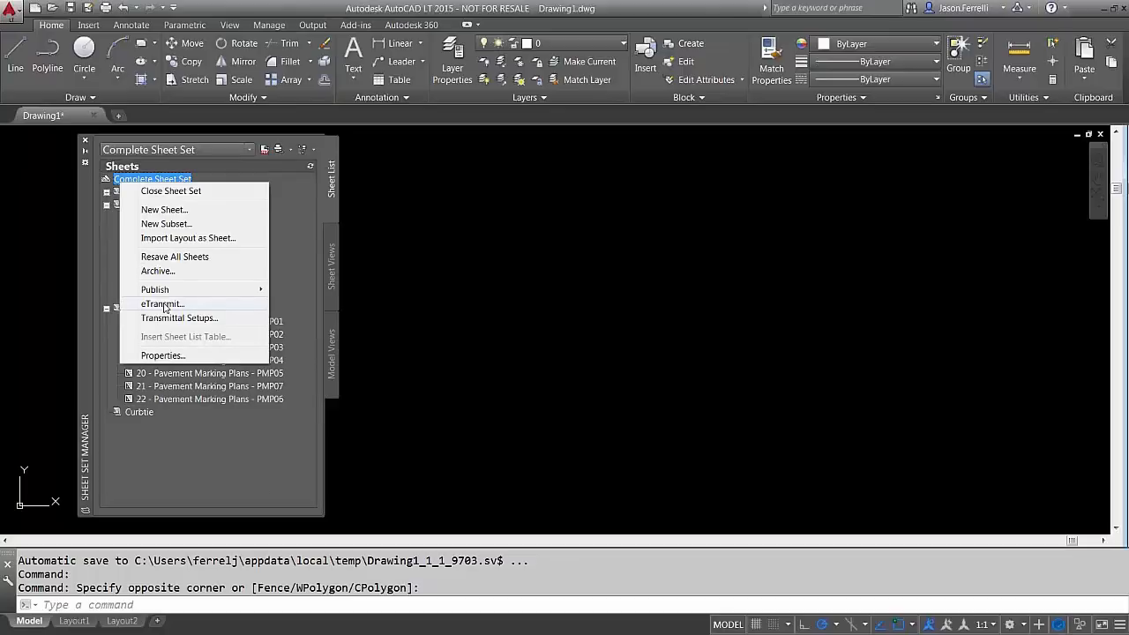
# Start a new sheet from the sheet set menu, then cancel without adding it
pyautogui.click(107, 205)
pyautogui.click(106, 205)
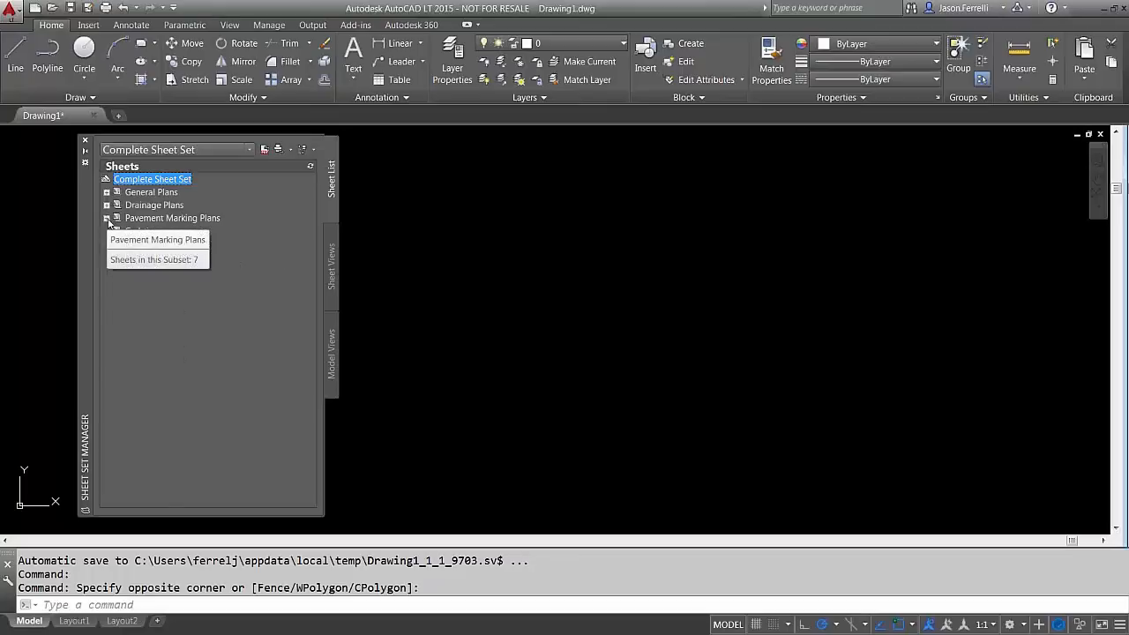
pyautogui.click(106, 218)
pyautogui.rightClick(139, 182)
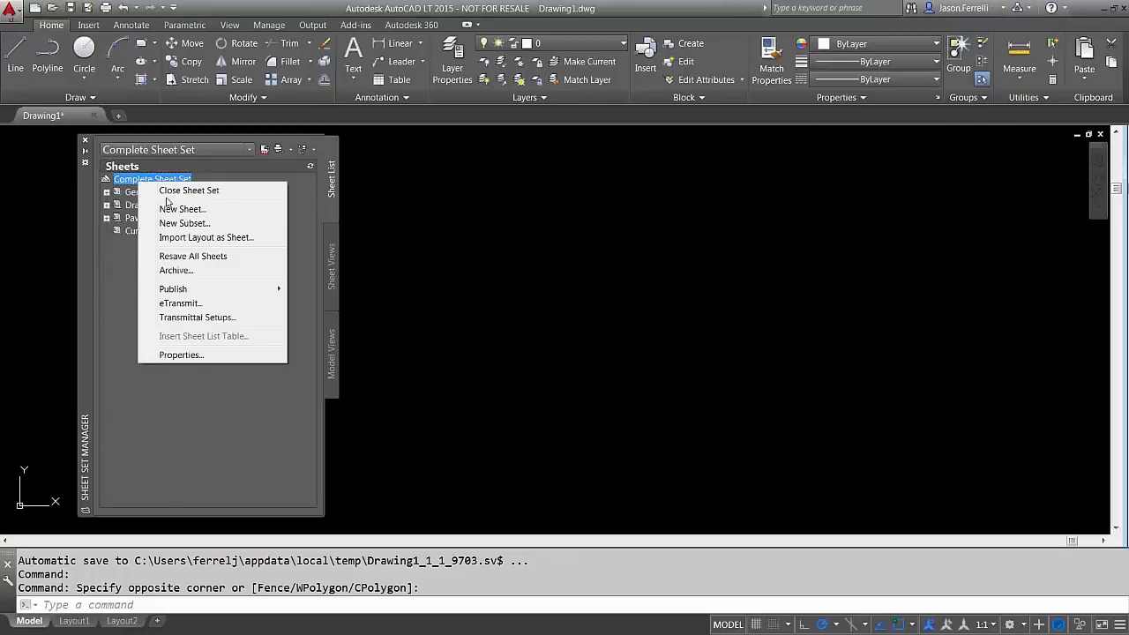
pyautogui.click(168, 209)
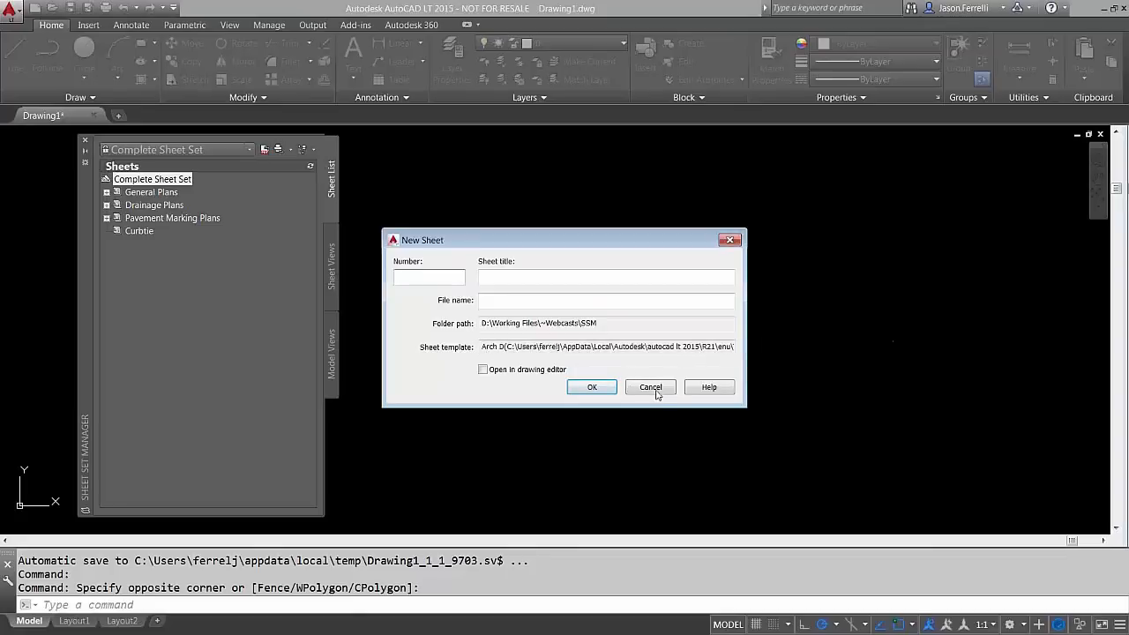
pyautogui.click(650, 387)
# Expand the General Plans, Drainage Plans and Pavement Marking Plans subsets to list every sheet
pyautogui.click(106, 192)
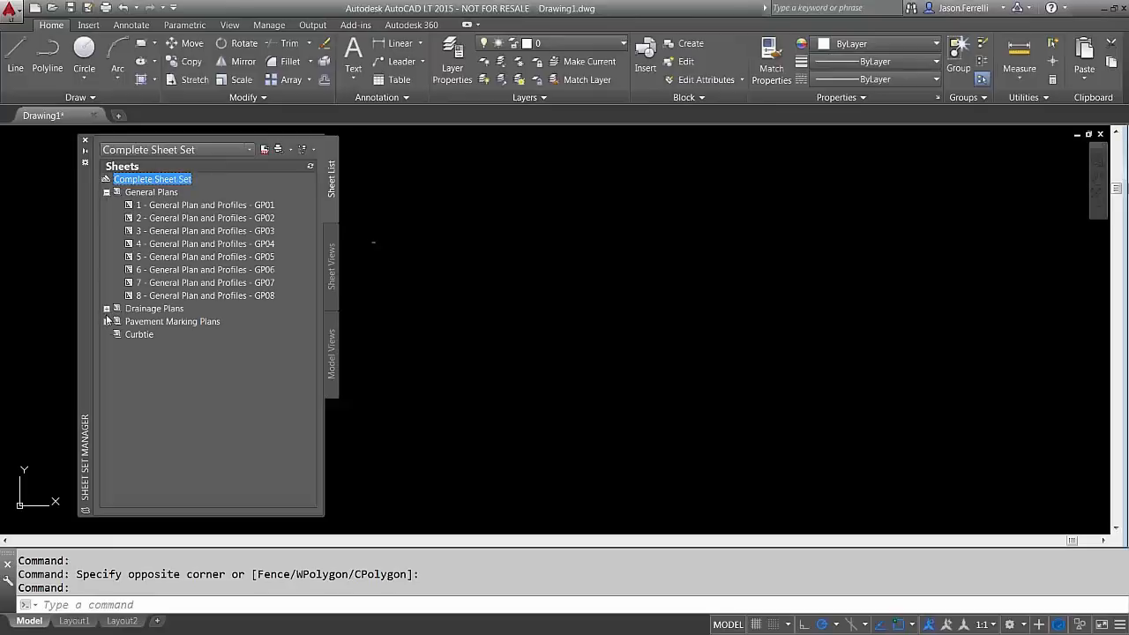
pyautogui.click(106, 320)
pyautogui.click(107, 308)
pyautogui.click(107, 308)
pyautogui.click(107, 308)
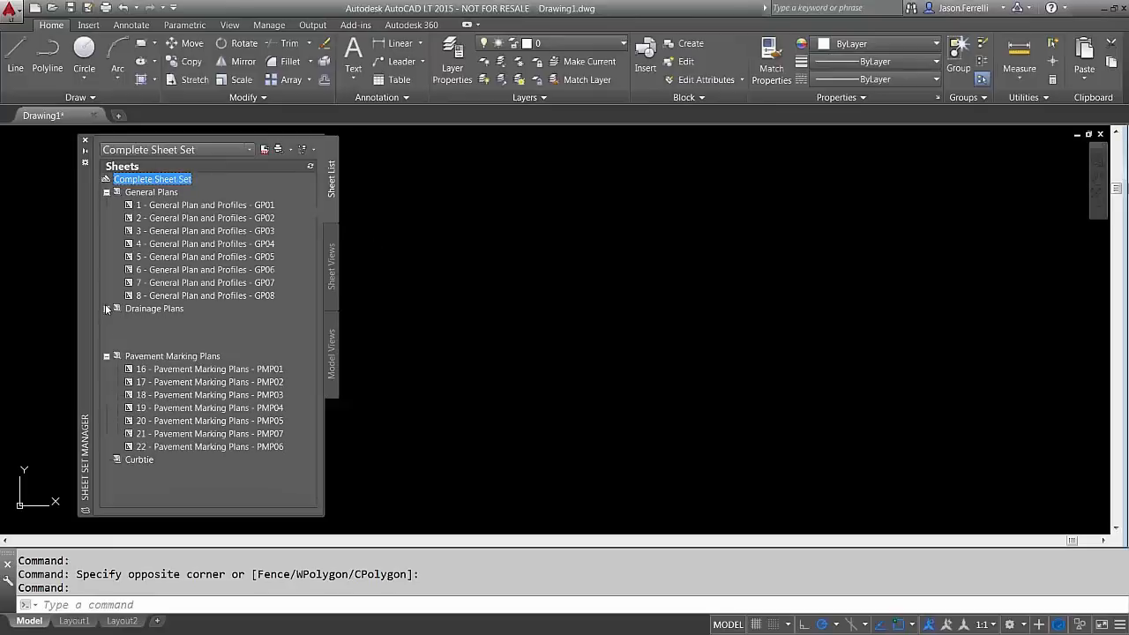
pyautogui.click(170, 195)
pyautogui.rightClick(172, 198)
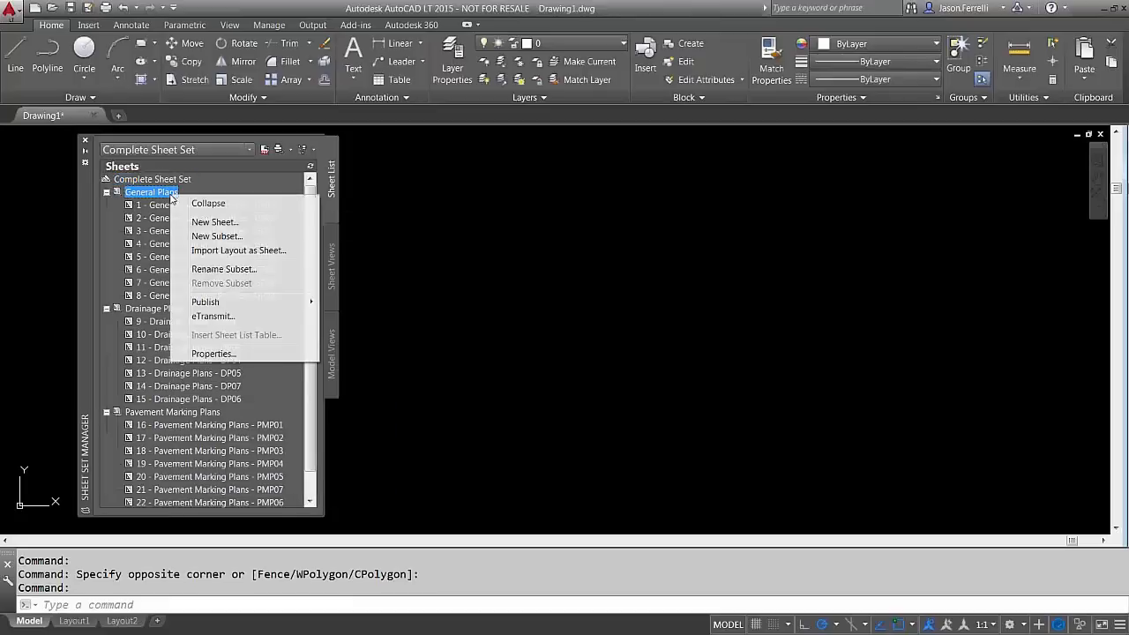
pyautogui.moveTo(211, 301)
pyautogui.moveTo(466, 359)
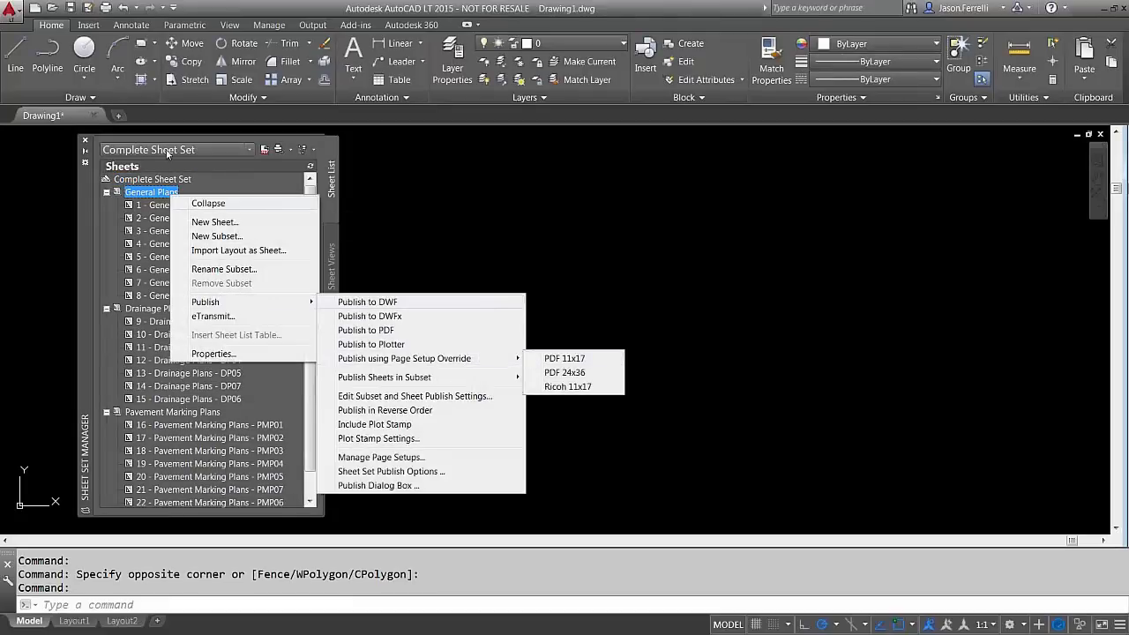
pyautogui.click(142, 181)
pyautogui.rightClick(142, 180)
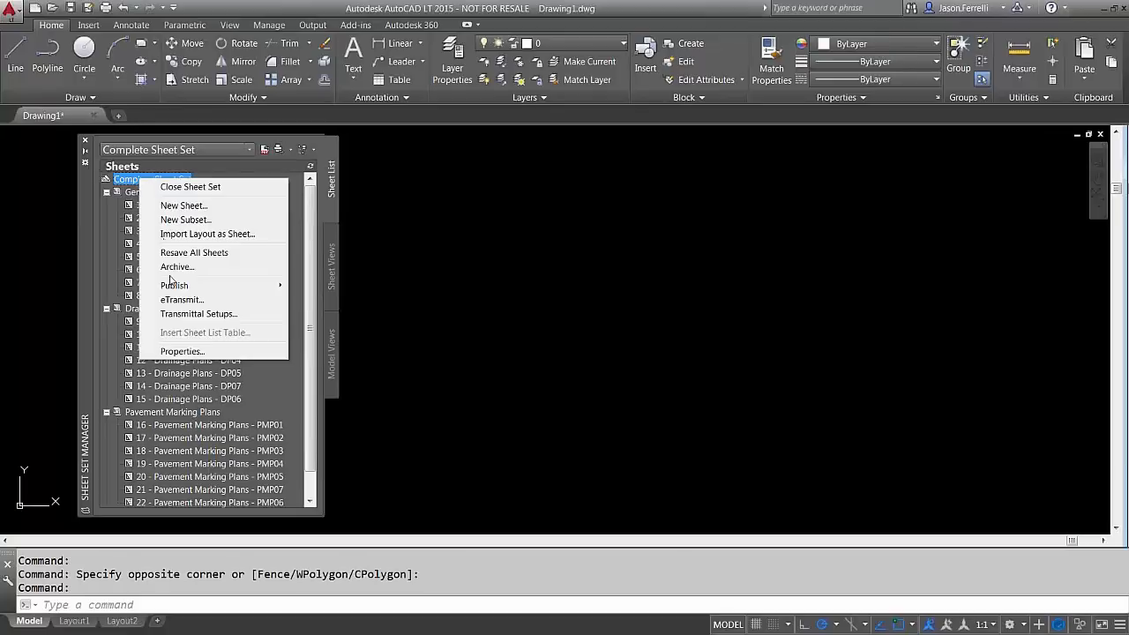
pyautogui.click(179, 351)
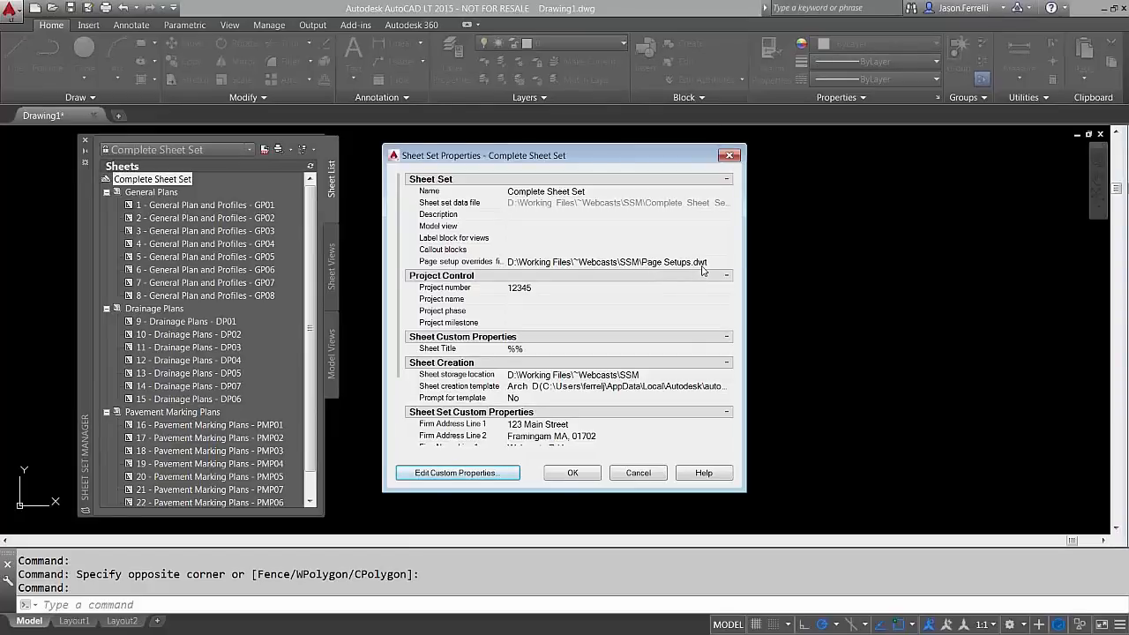
pyautogui.click(729, 156)
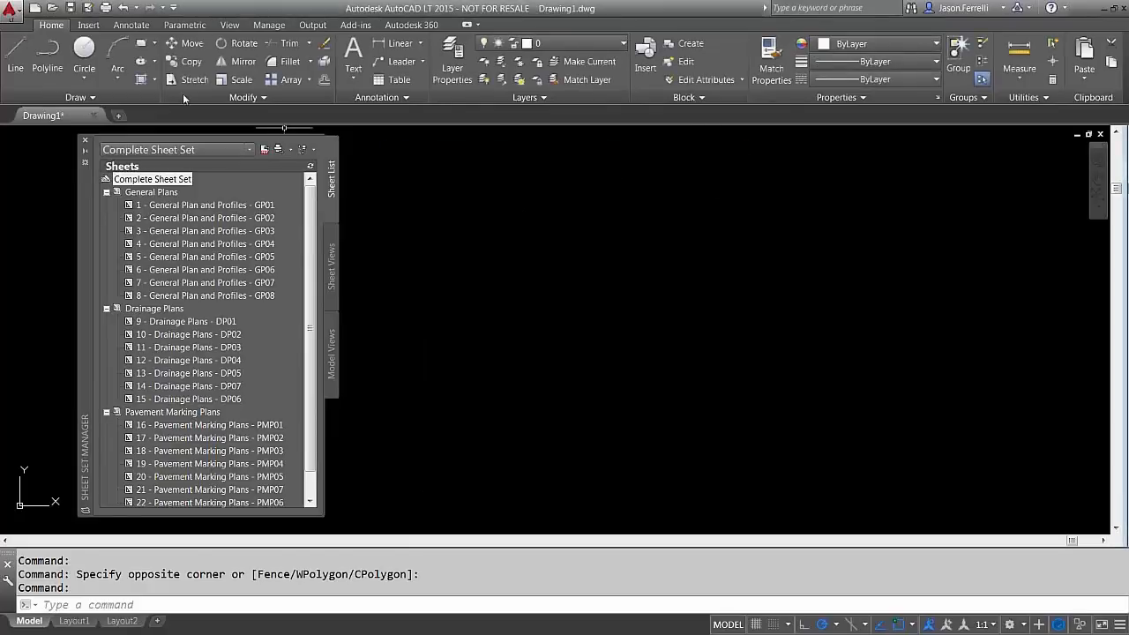
pyautogui.click(53, 8)
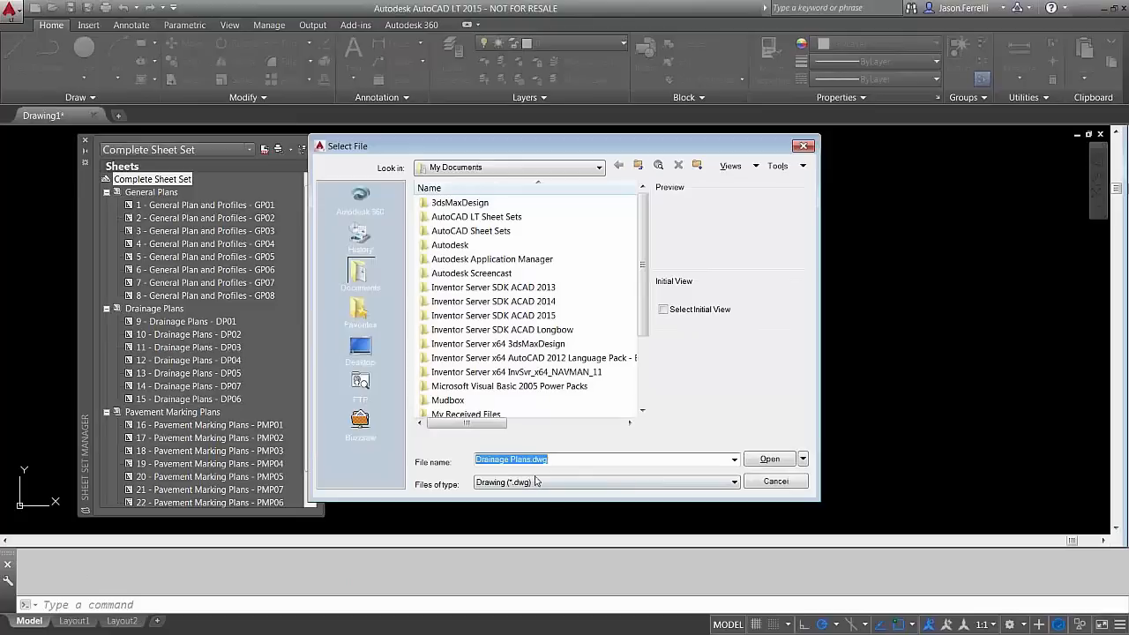
# Filter to Drawing Template (*.dwt) and open Page Setups.dwt from Desktop > ~Webcasts
pyautogui.click(535, 480)
pyautogui.click(511, 516)
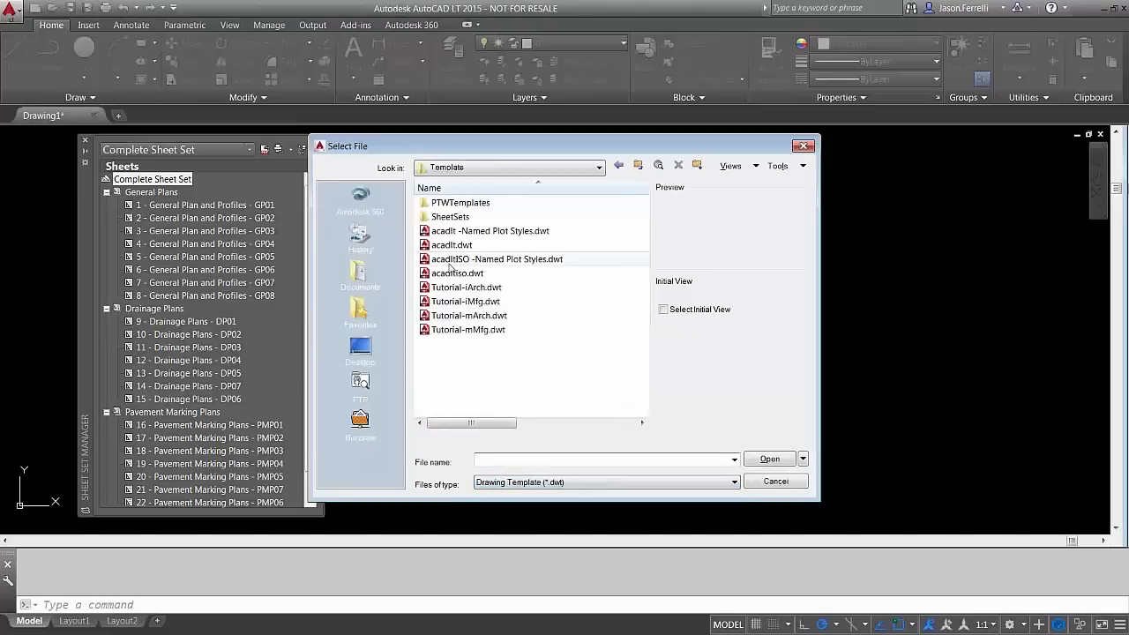
pyautogui.click(361, 349)
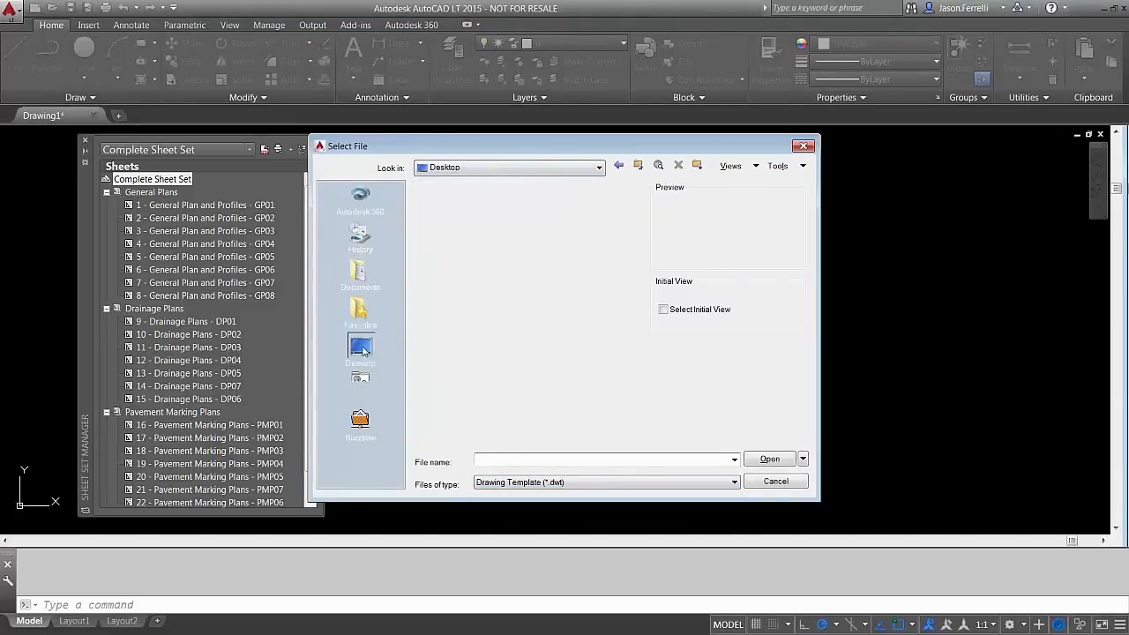
pyautogui.doubleClick(467, 287)
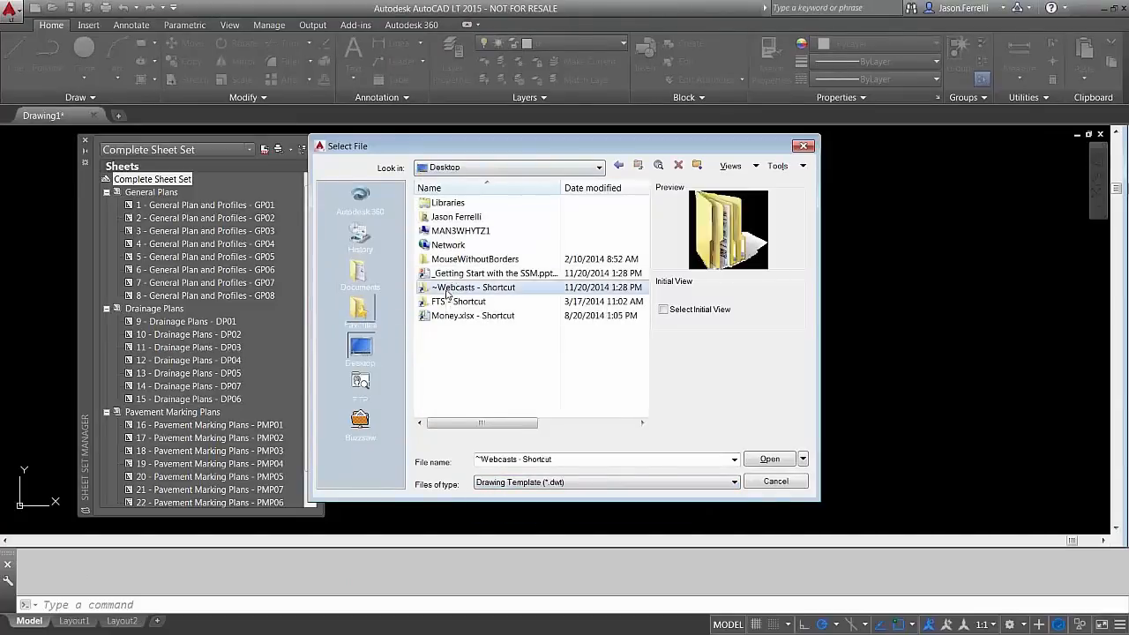
pyautogui.doubleClick(458, 206)
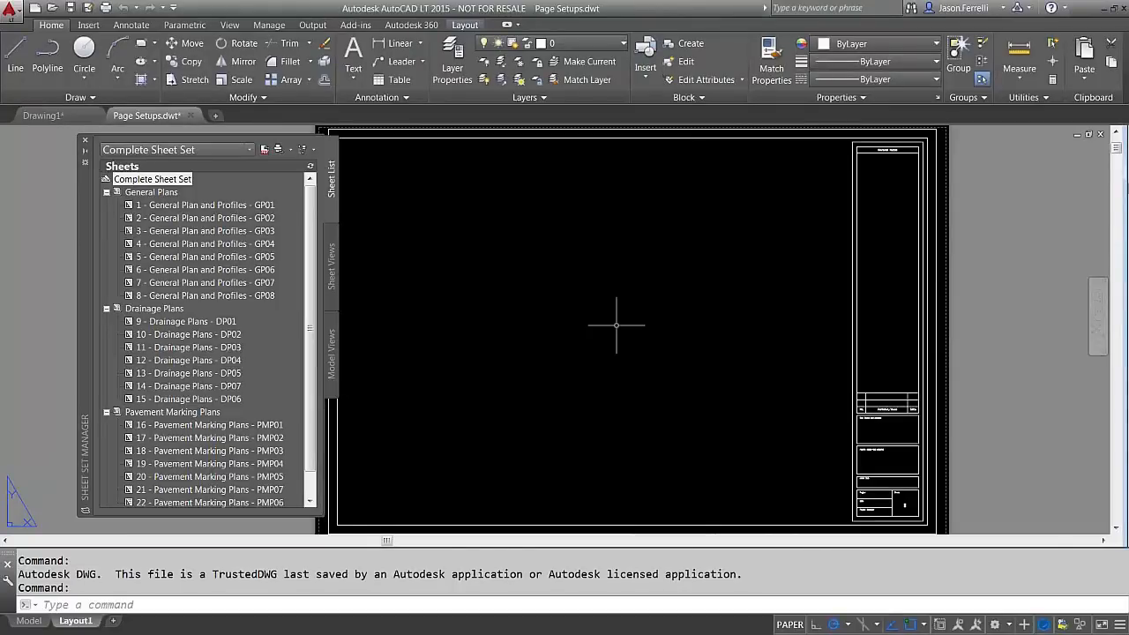
# Delete the PDF 11x17 page setup from Layout1's Page Setup Manager and save the template
pyautogui.rightClick(74, 621)
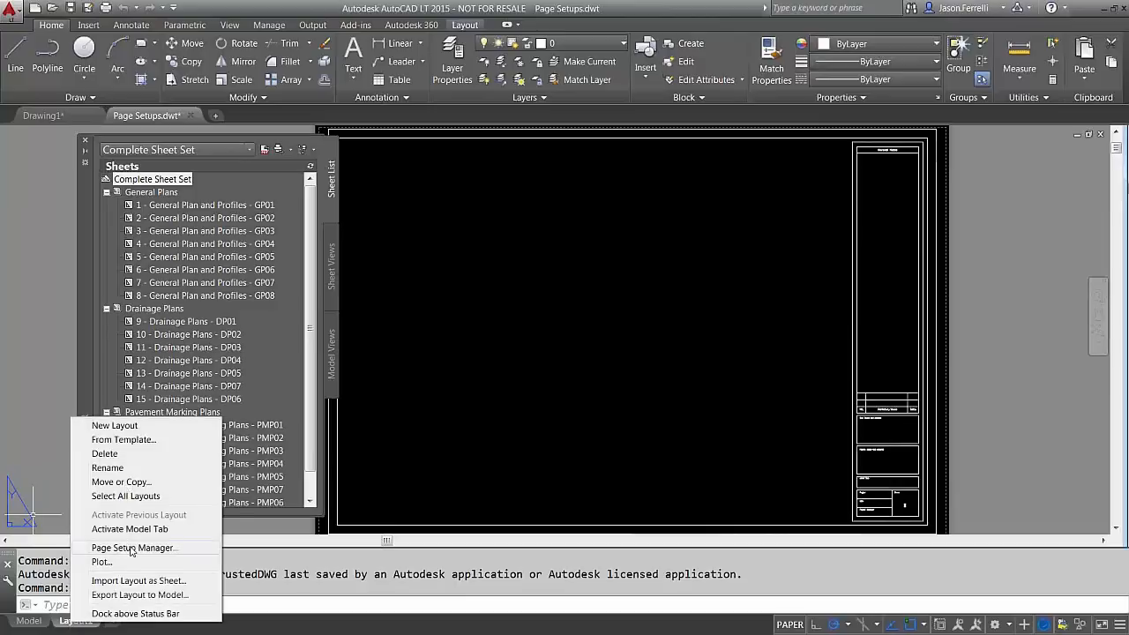
pyautogui.click(132, 548)
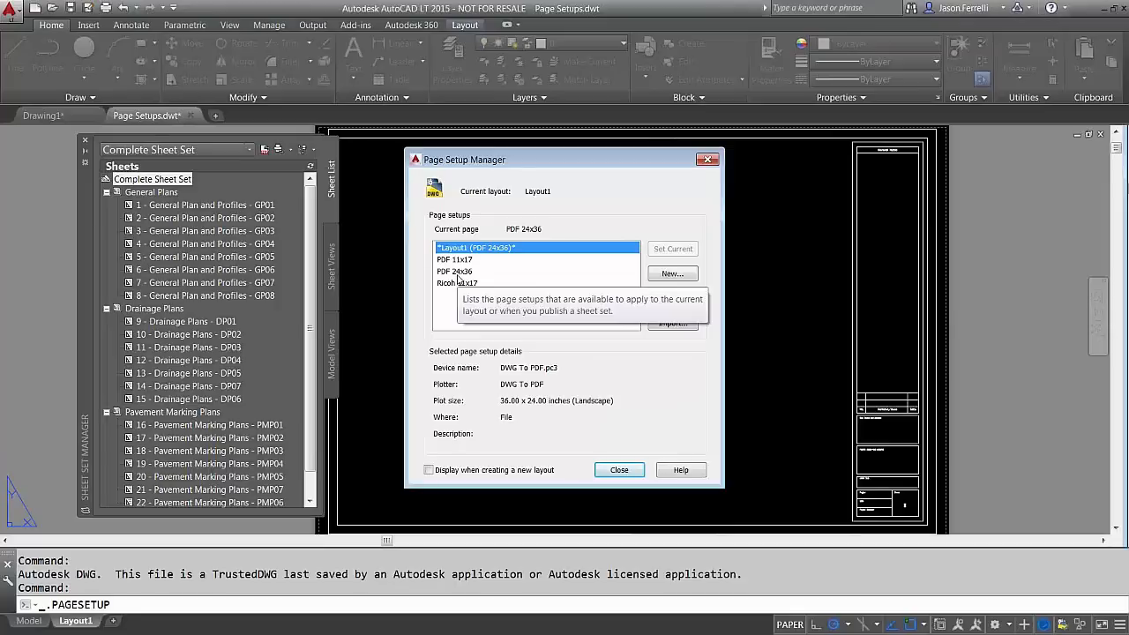
pyautogui.click(520, 260)
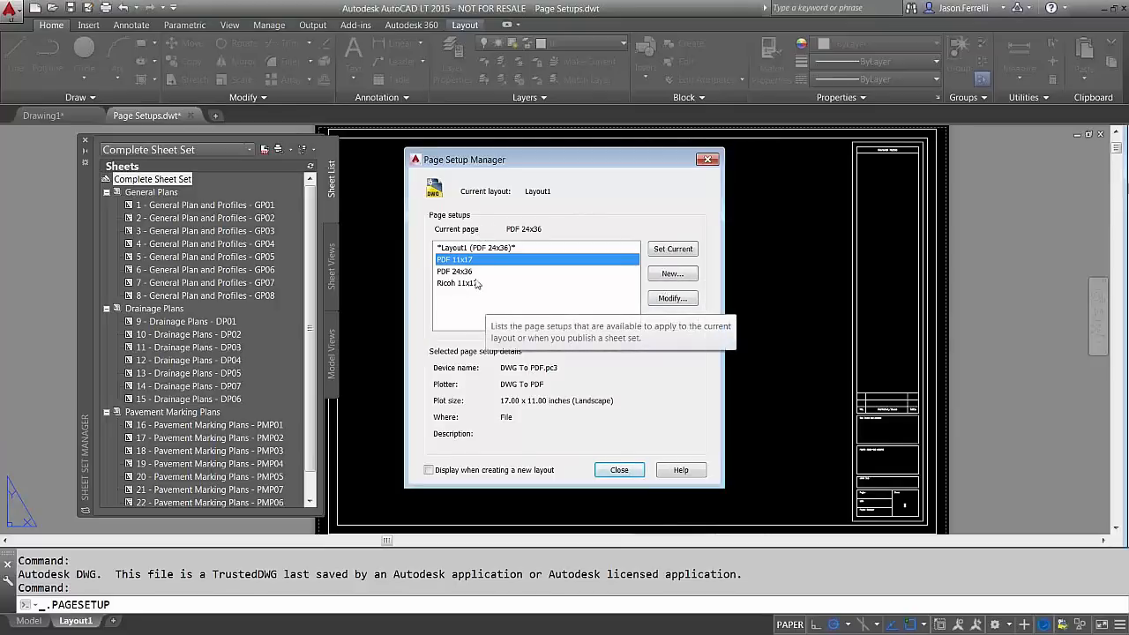
pyautogui.rightClick(578, 263)
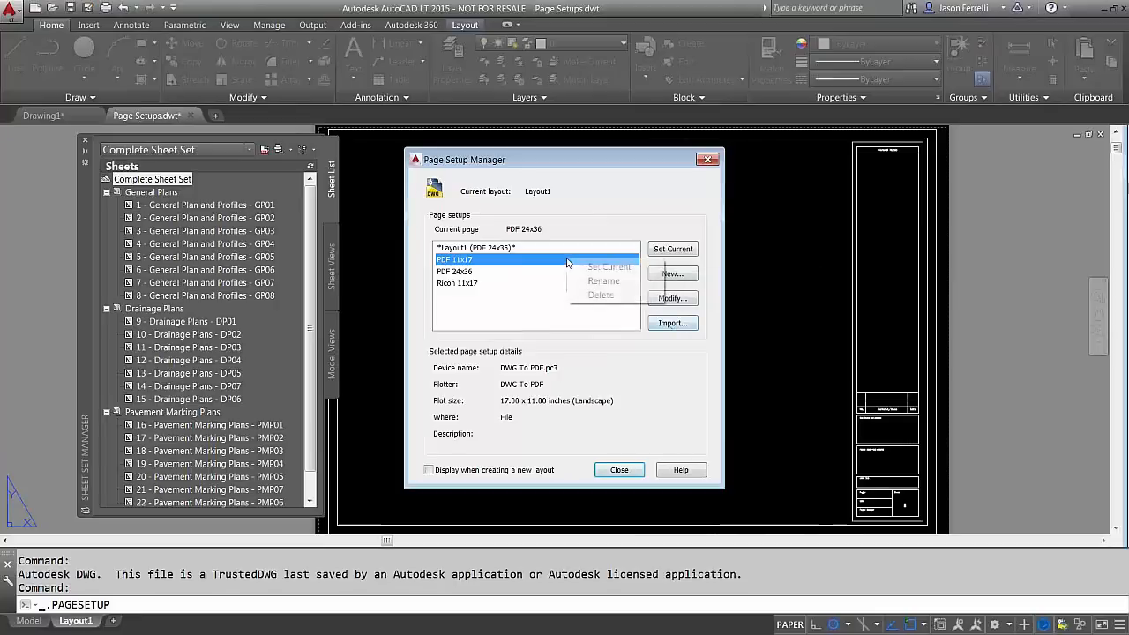
pyautogui.click(607, 299)
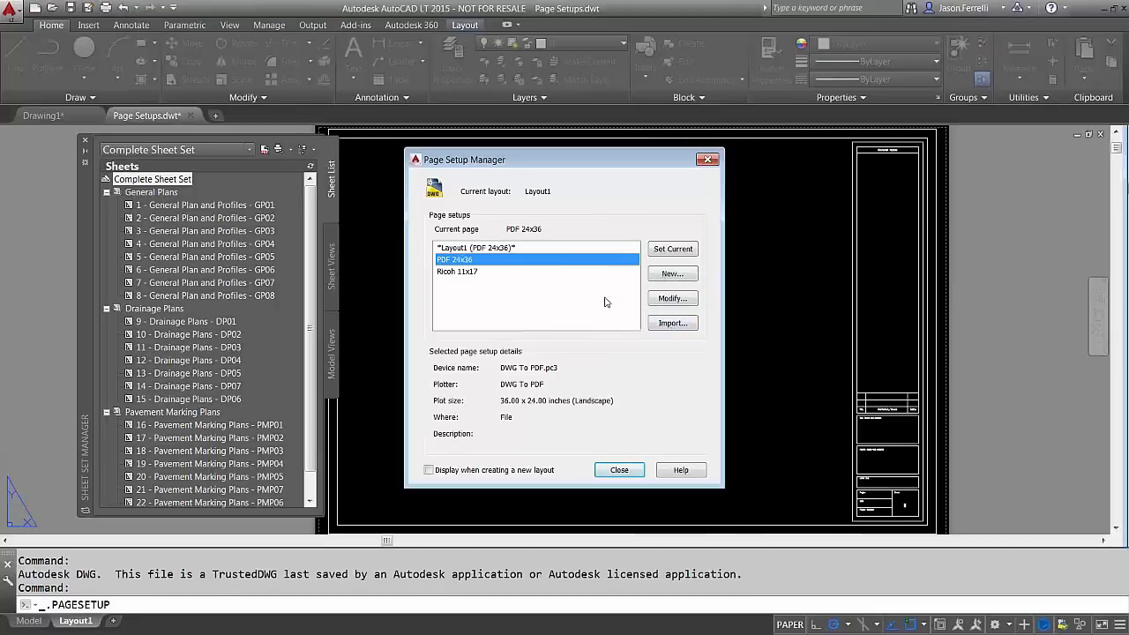
pyautogui.click(621, 470)
pyautogui.hotkey('ctrl', 's')
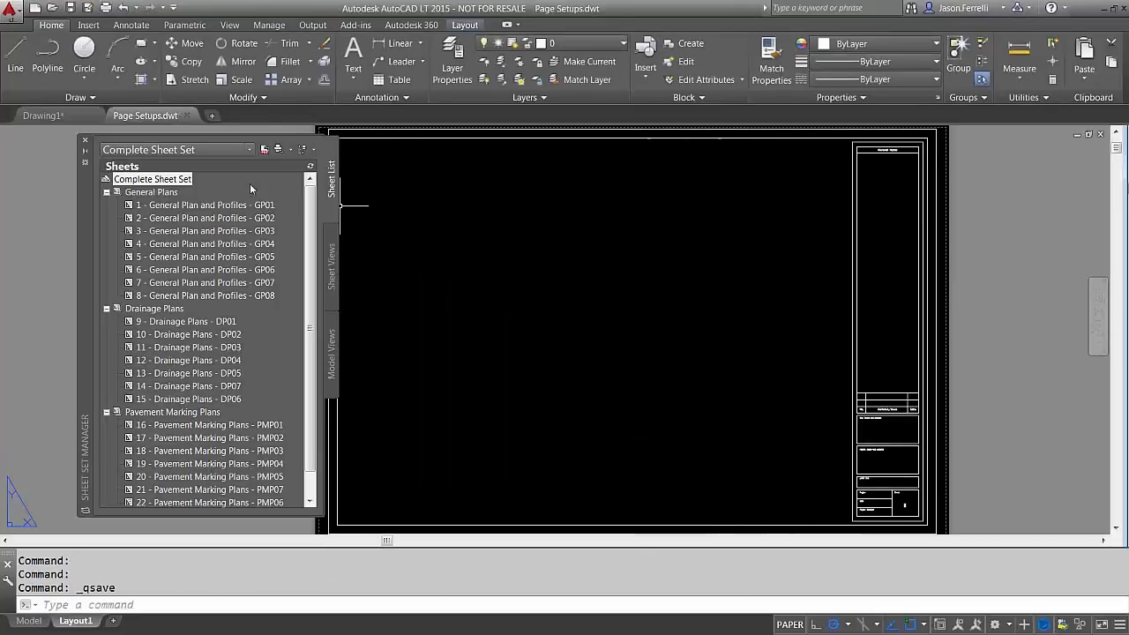
# Review the sheet set's Publish using Page Setup Override choices, then close Page Setups.dwt
pyautogui.rightClick(171, 181)
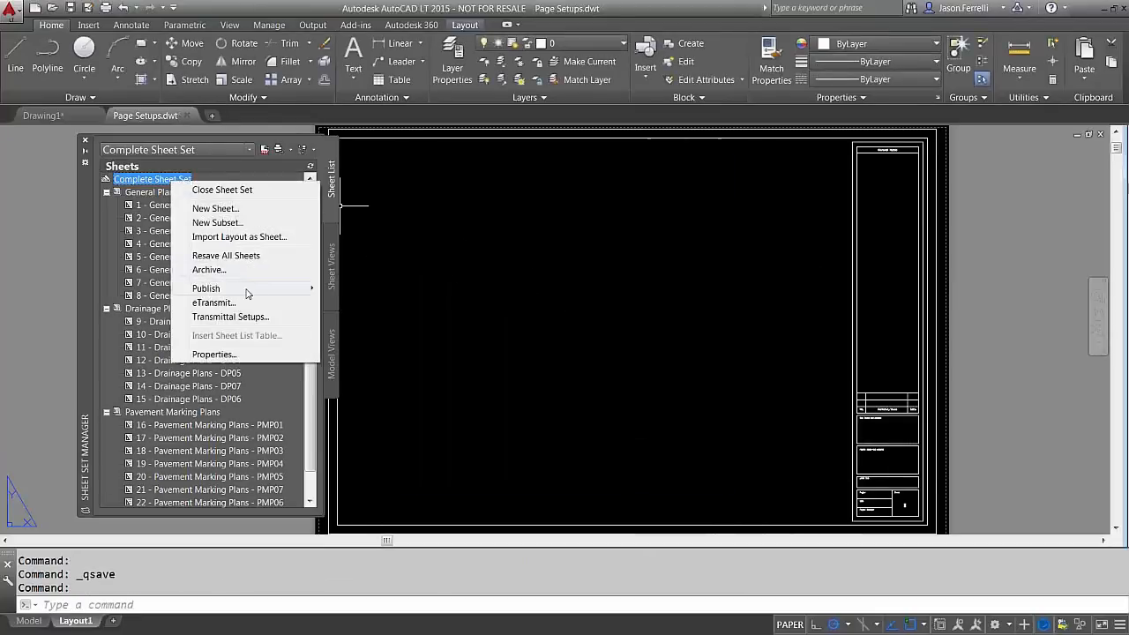
pyautogui.click(247, 288)
pyautogui.moveTo(437, 349)
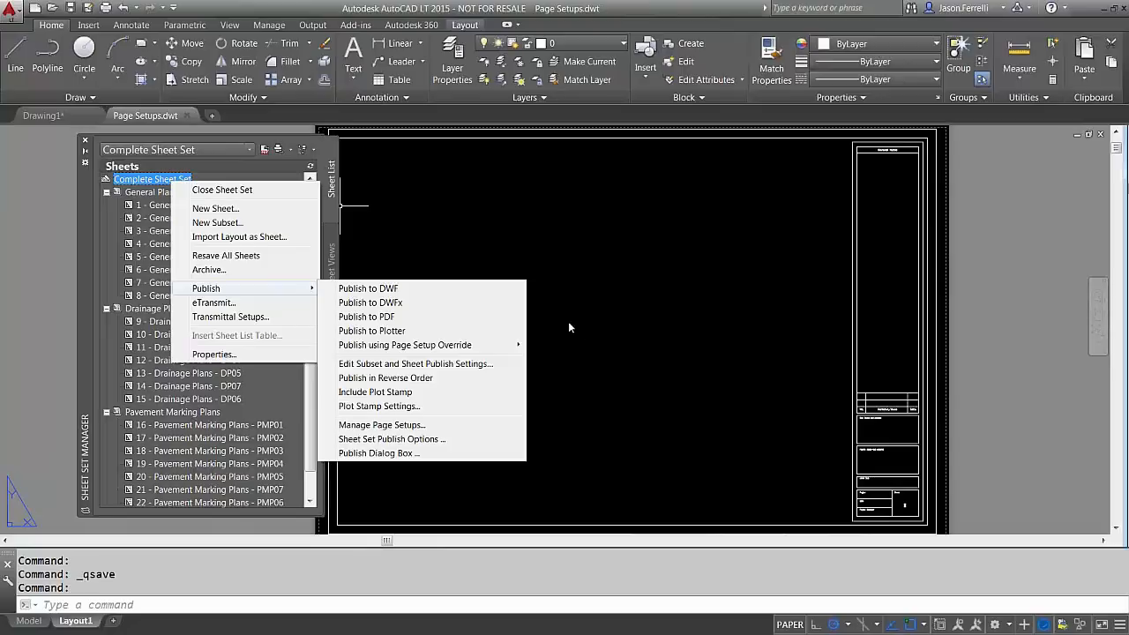
pyautogui.click(615, 336)
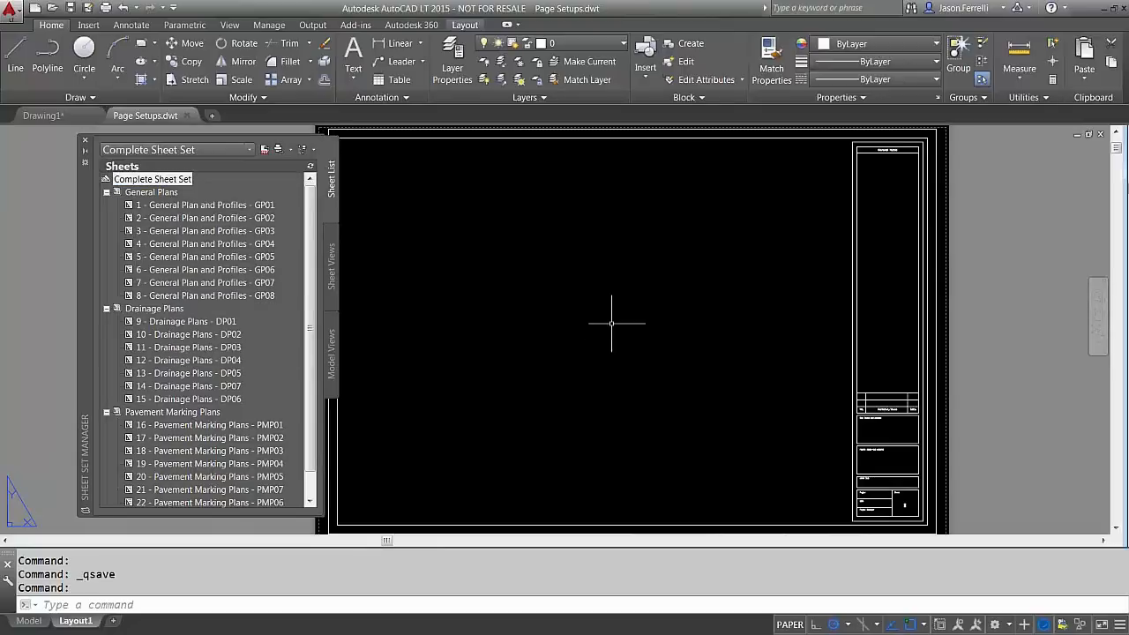
pyautogui.click(187, 115)
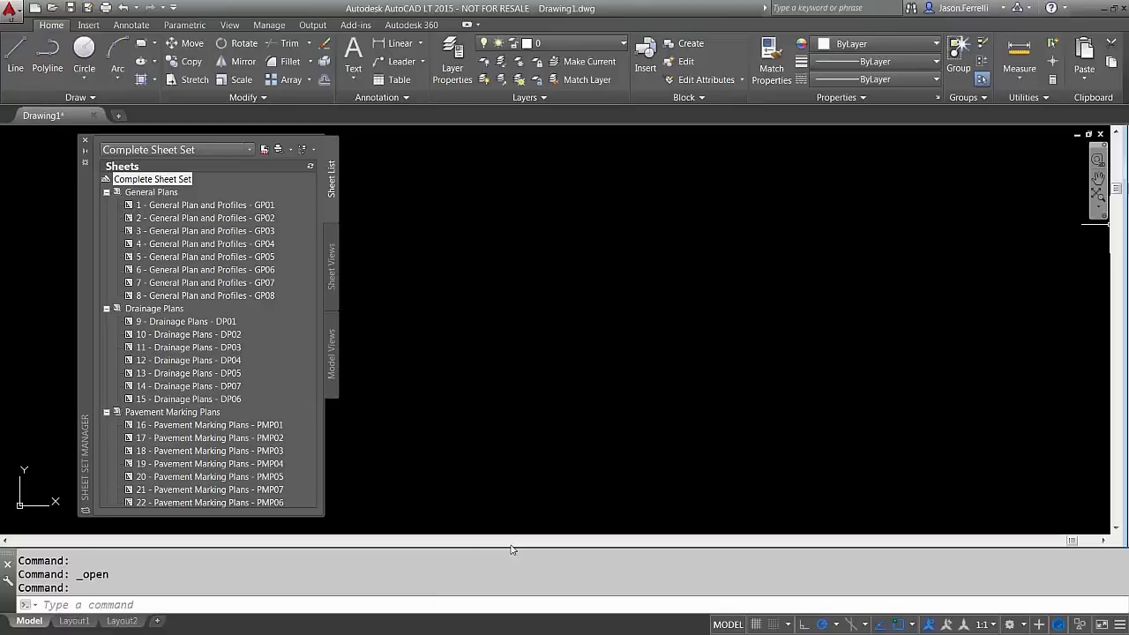
pyautogui.click(474, 311)
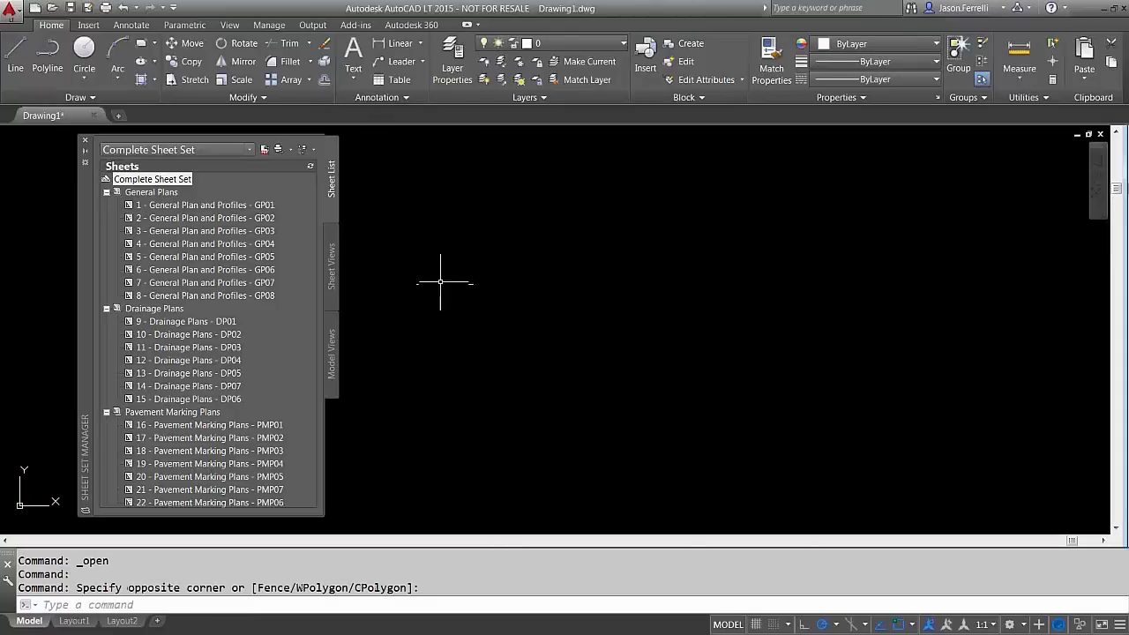
# Publish sheet 1 - General Plan and Profiles - GP01 with the PDF 24x36 override and dismiss the notice
pyautogui.click(163, 192)
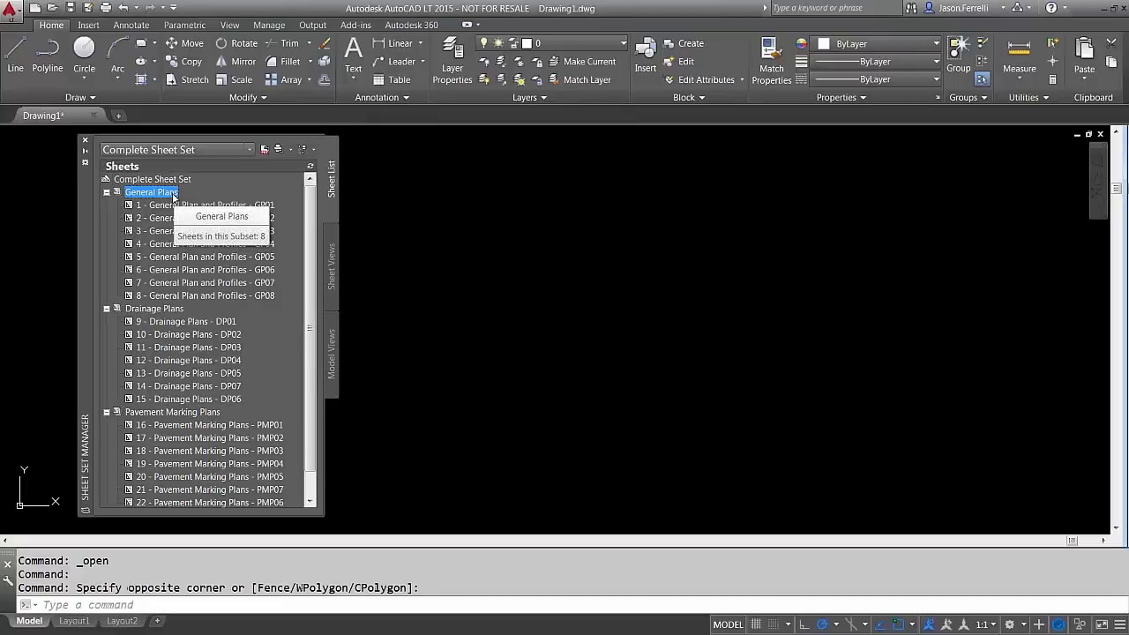
pyautogui.click(172, 209)
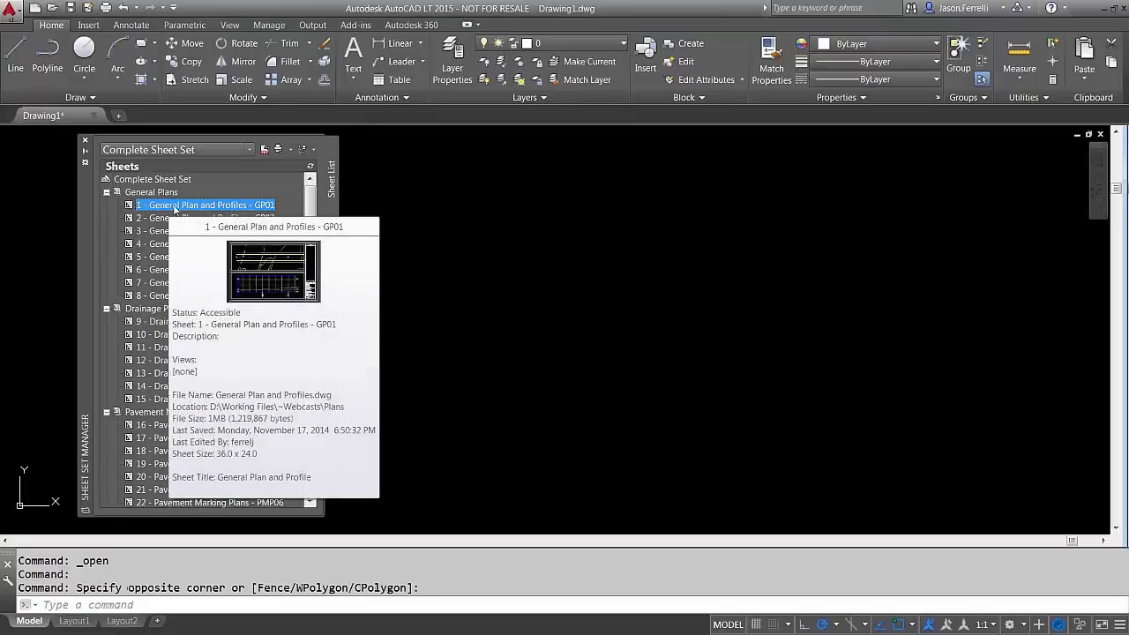
pyautogui.rightClick(175, 208)
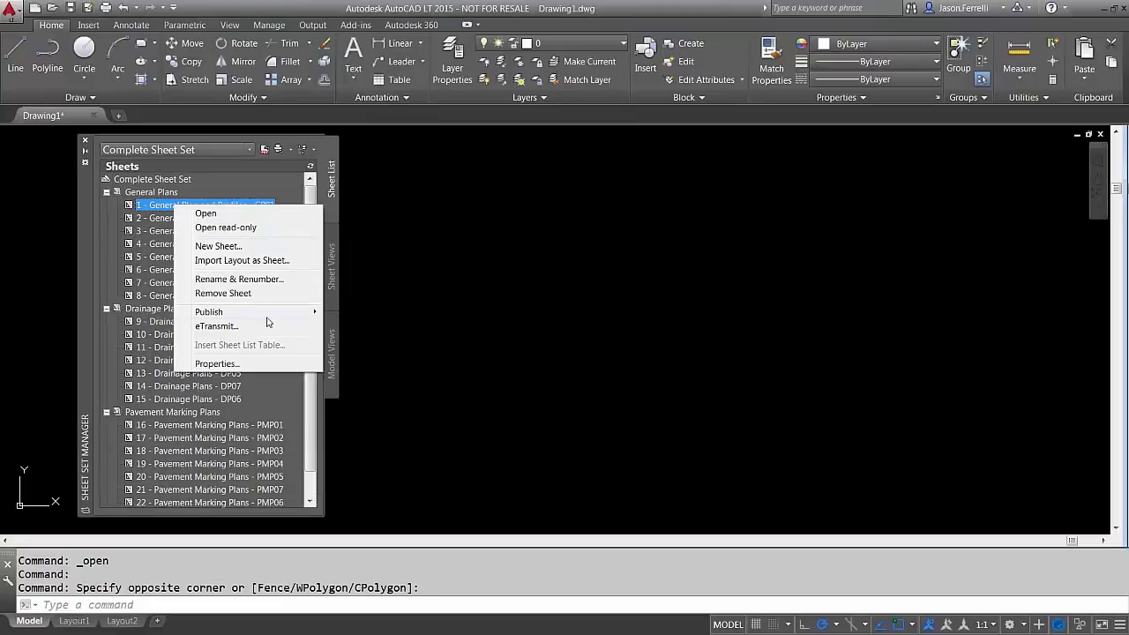
pyautogui.moveTo(268, 313)
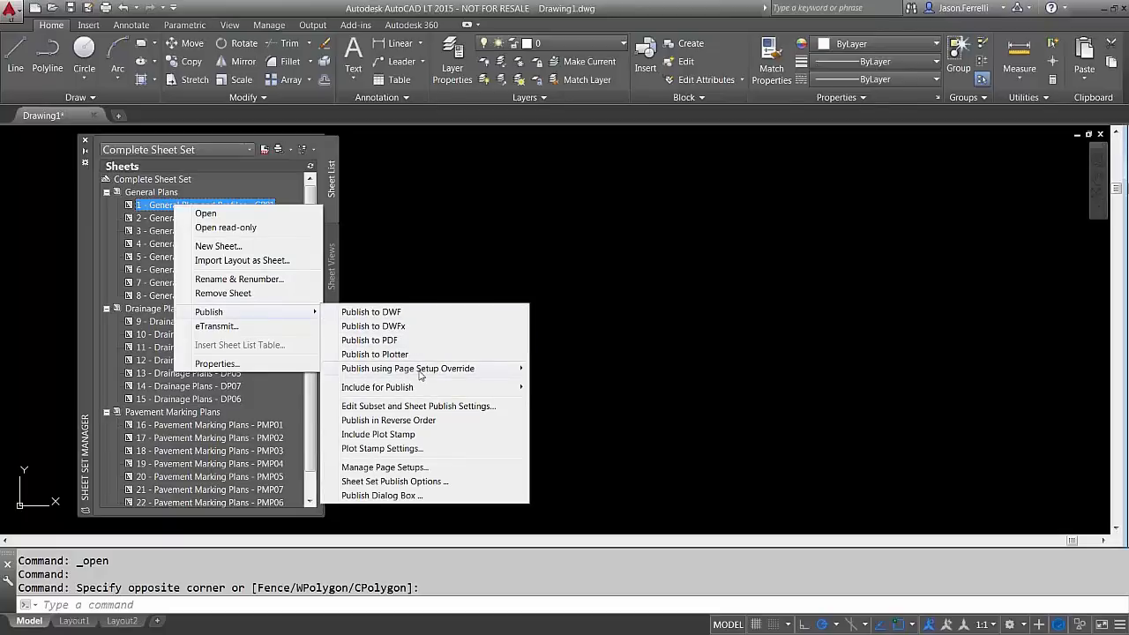
pyautogui.moveTo(421, 372)
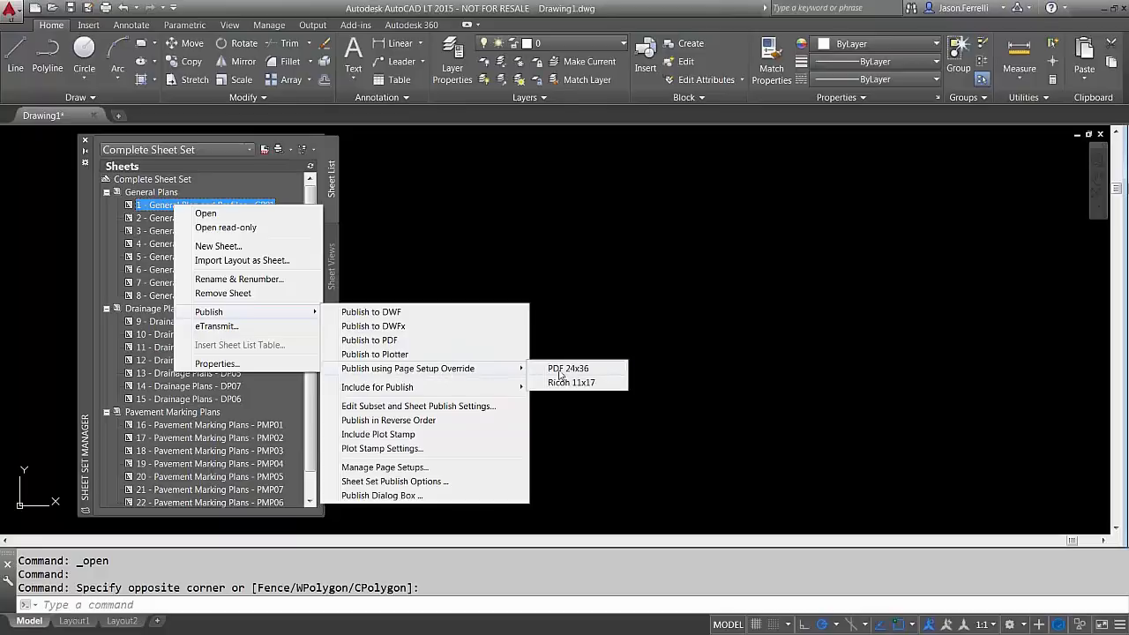
pyautogui.click(559, 371)
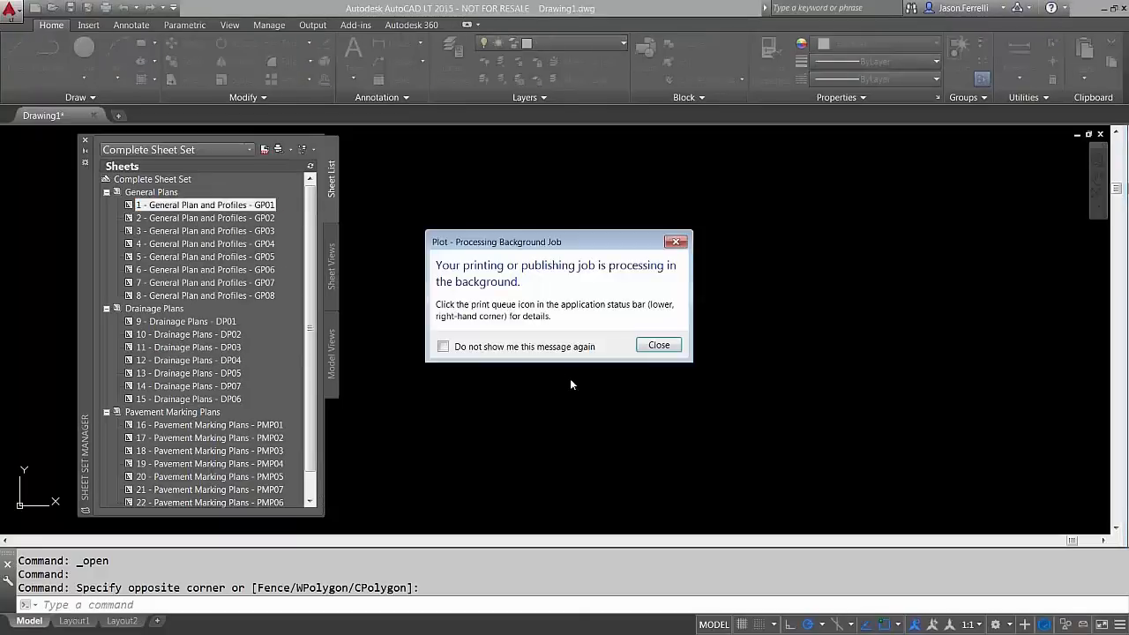
pyautogui.click(657, 344)
pyautogui.rightClick(527, 566)
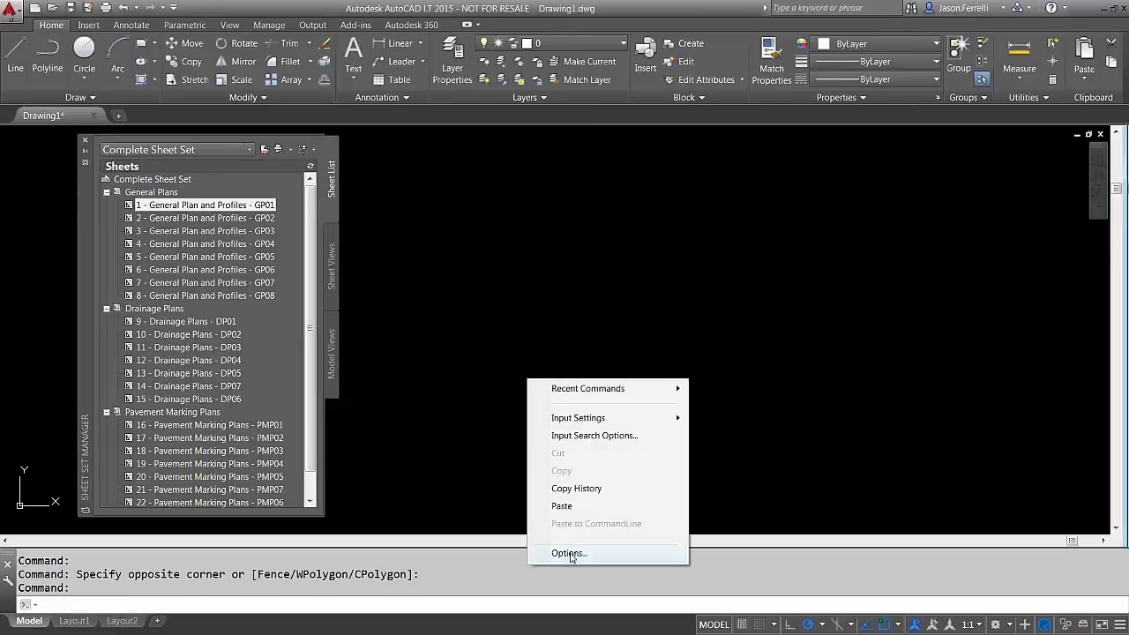
pyautogui.click(569, 553)
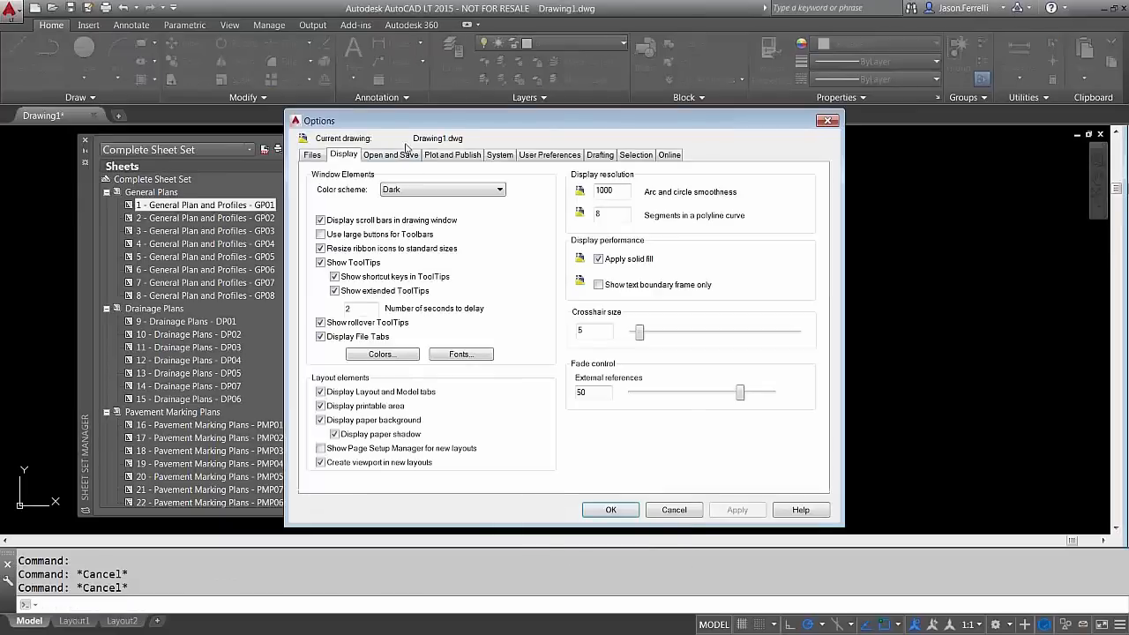
pyautogui.click(452, 155)
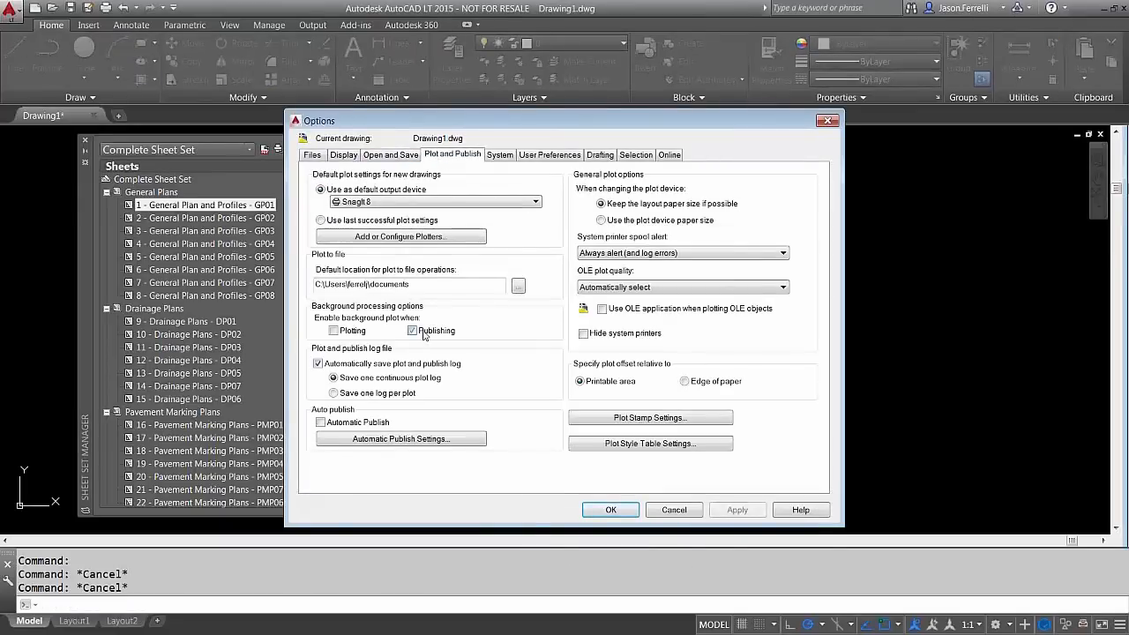
pyautogui.click(617, 511)
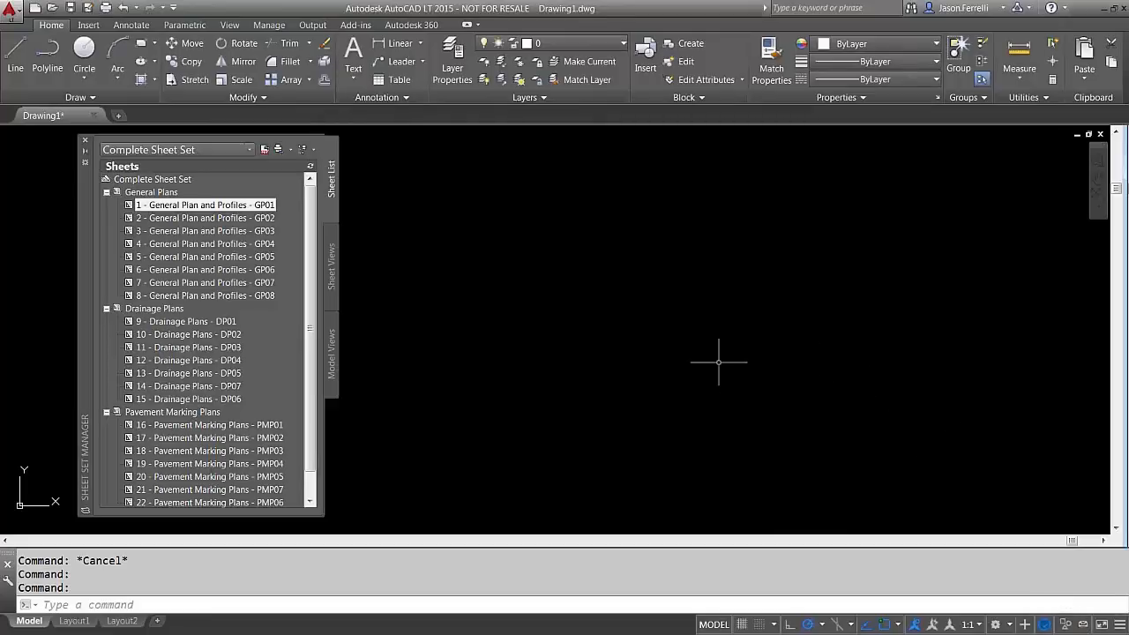
pyautogui.rightClick(170, 179)
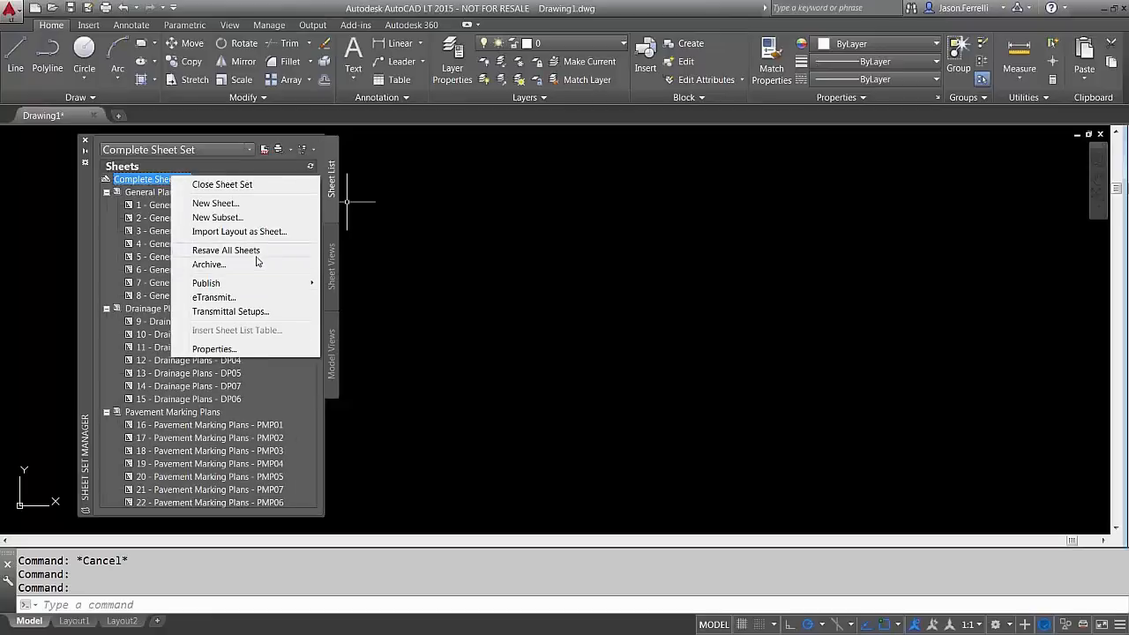
pyautogui.click(207, 282)
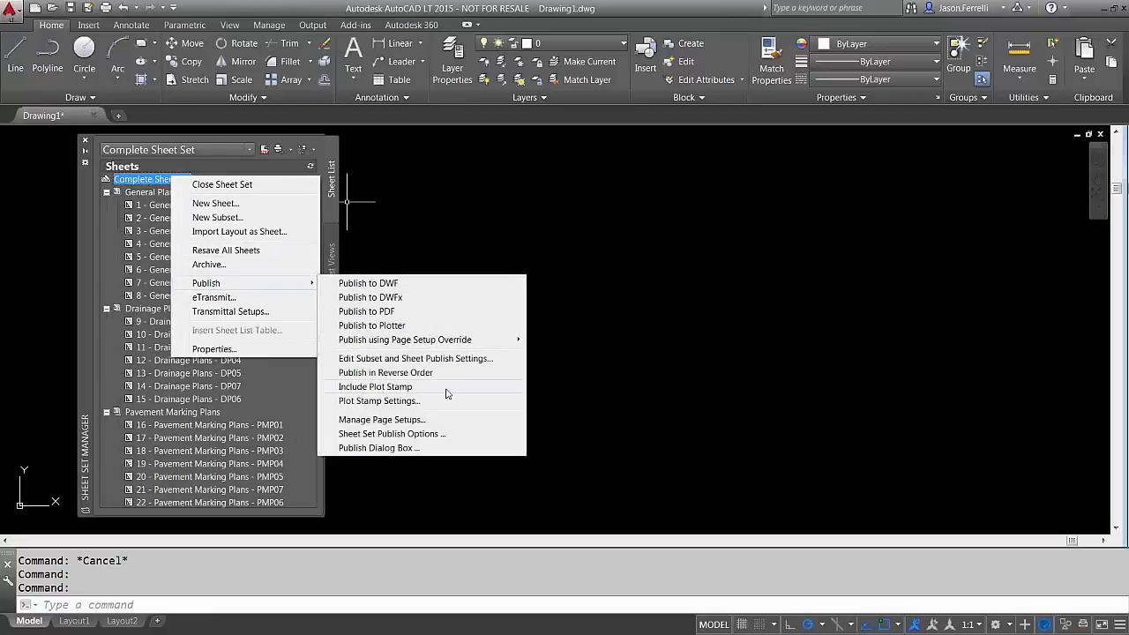
pyautogui.click(425, 434)
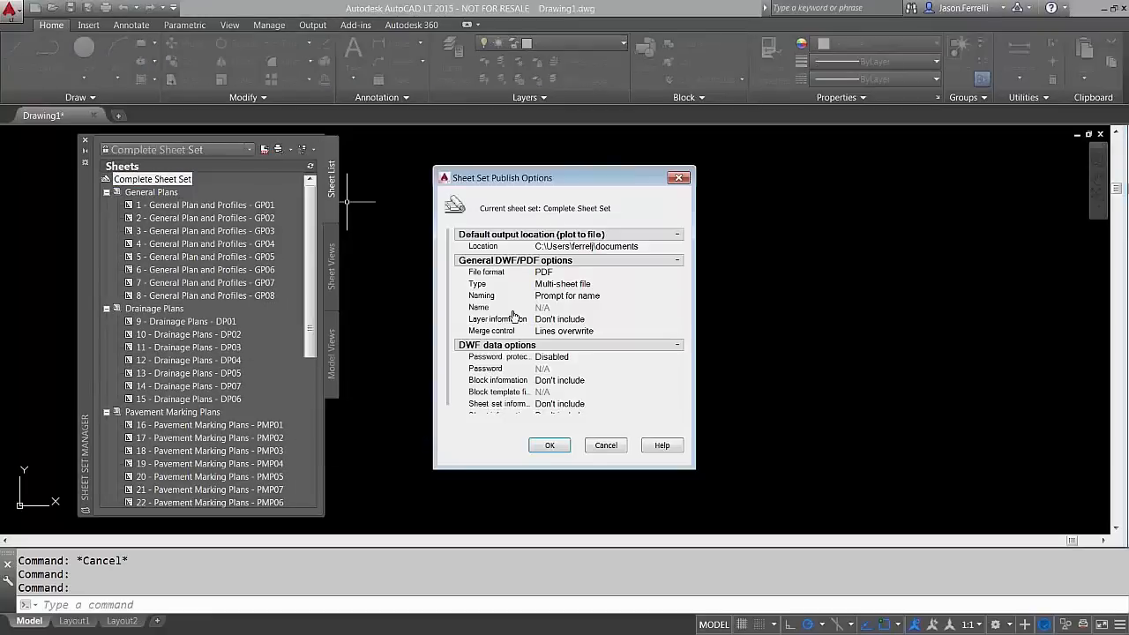
pyautogui.click(641, 249)
pyautogui.click(604, 447)
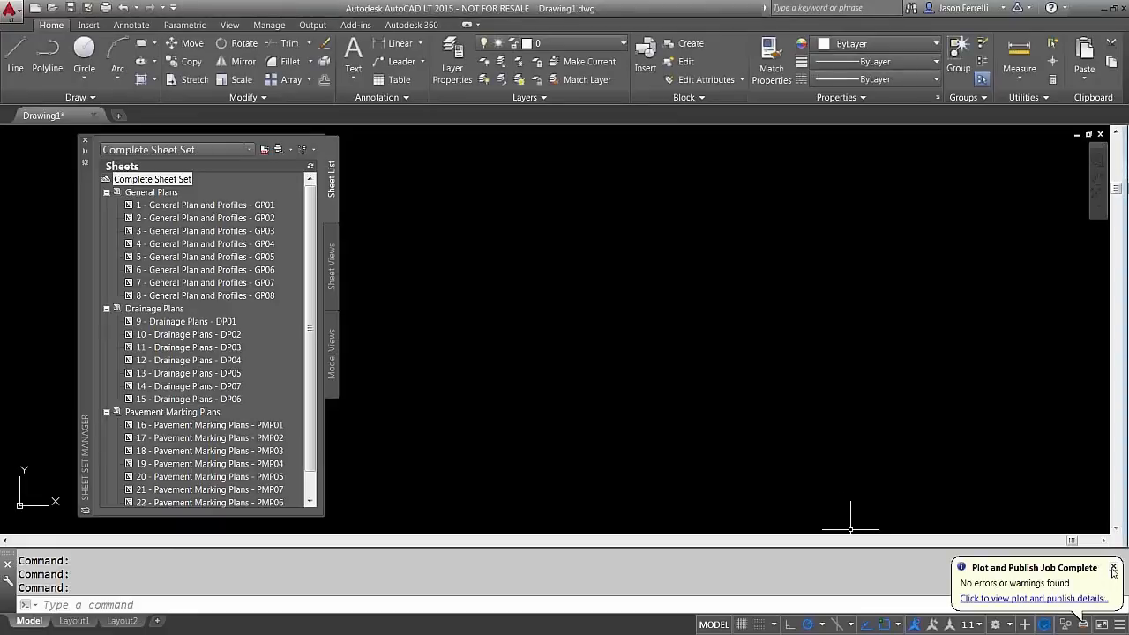
pyautogui.click(1112, 567)
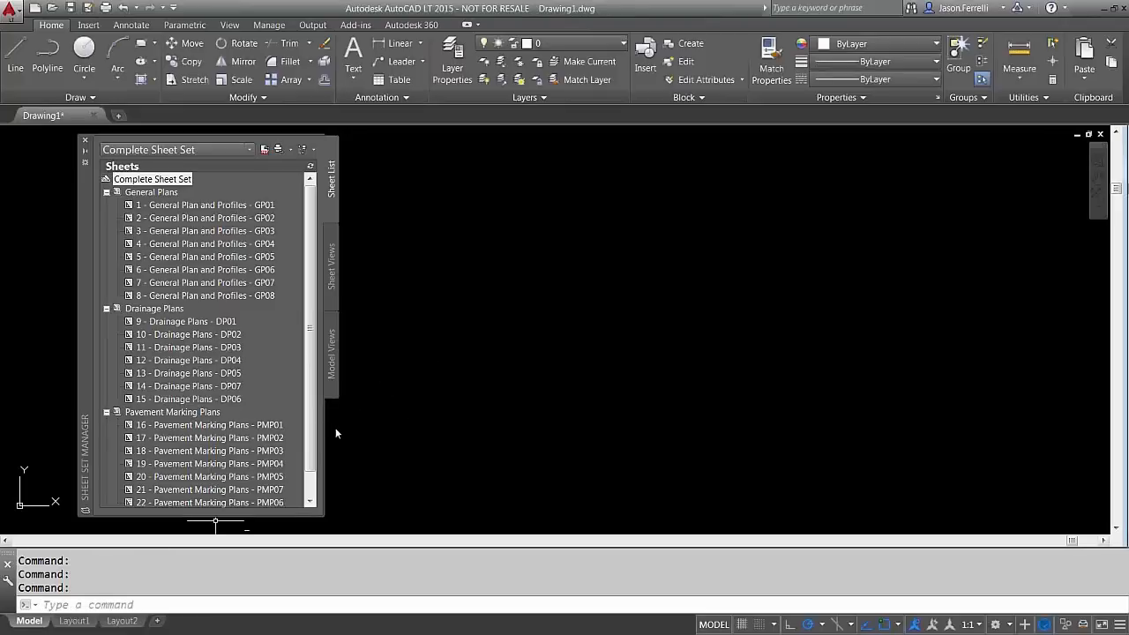
# Check 1 General Plan and Profiles - GP01.pdf from Documents, then select General Plans sheets 1 and 2
pyautogui.press('super+e')
pyautogui.click(214, 255)
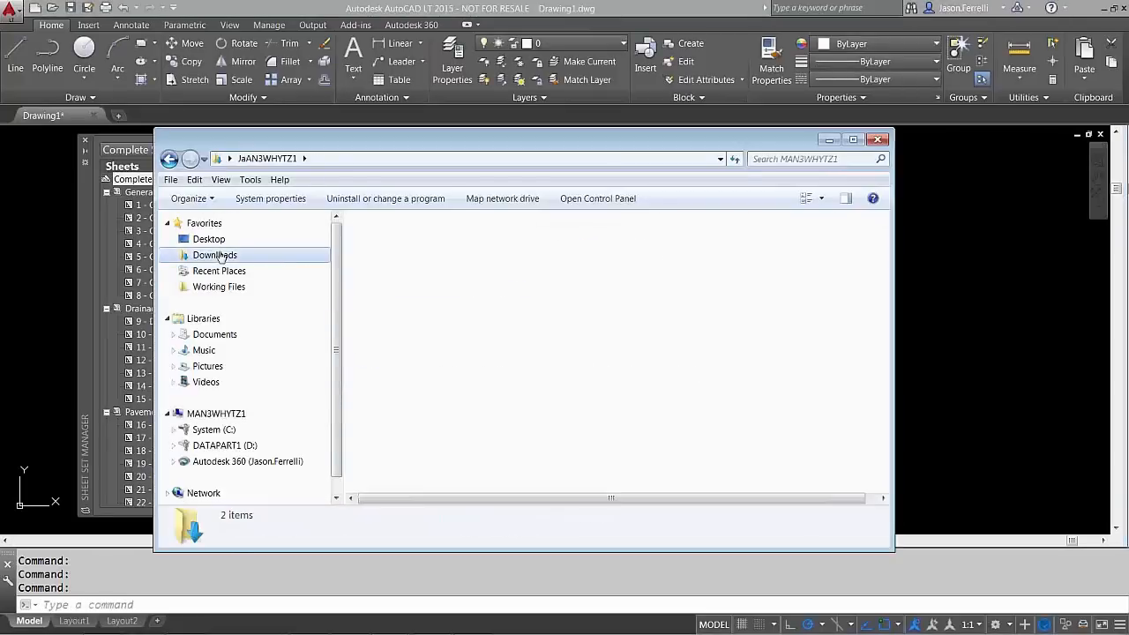
pyautogui.click(214, 335)
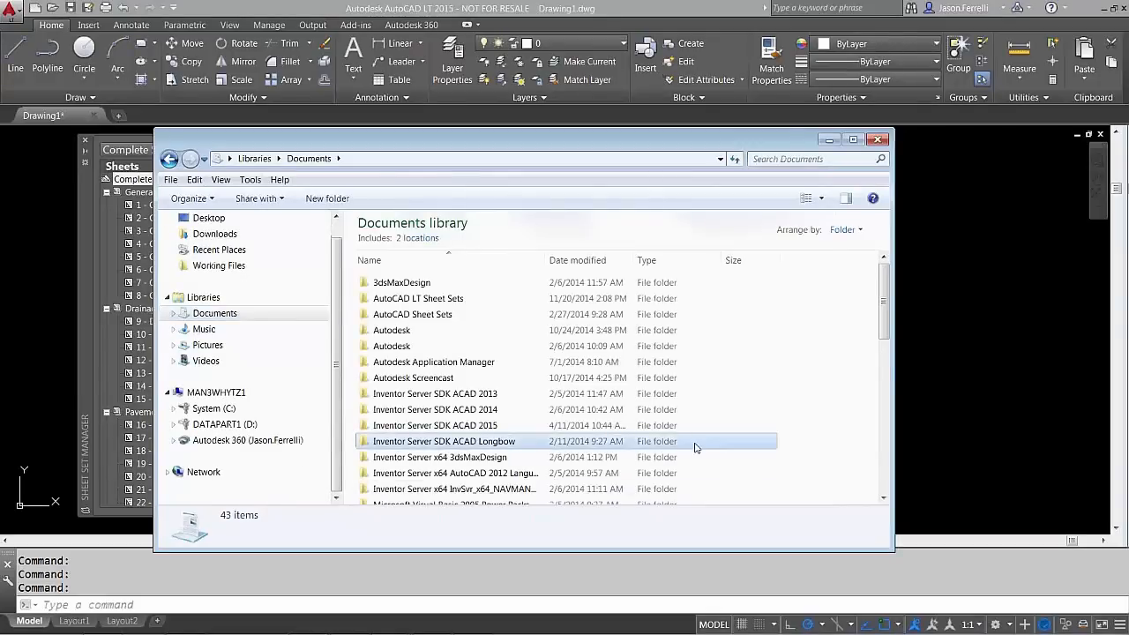
pyautogui.scroll(-5, 568, 388)
pyautogui.click(473, 372)
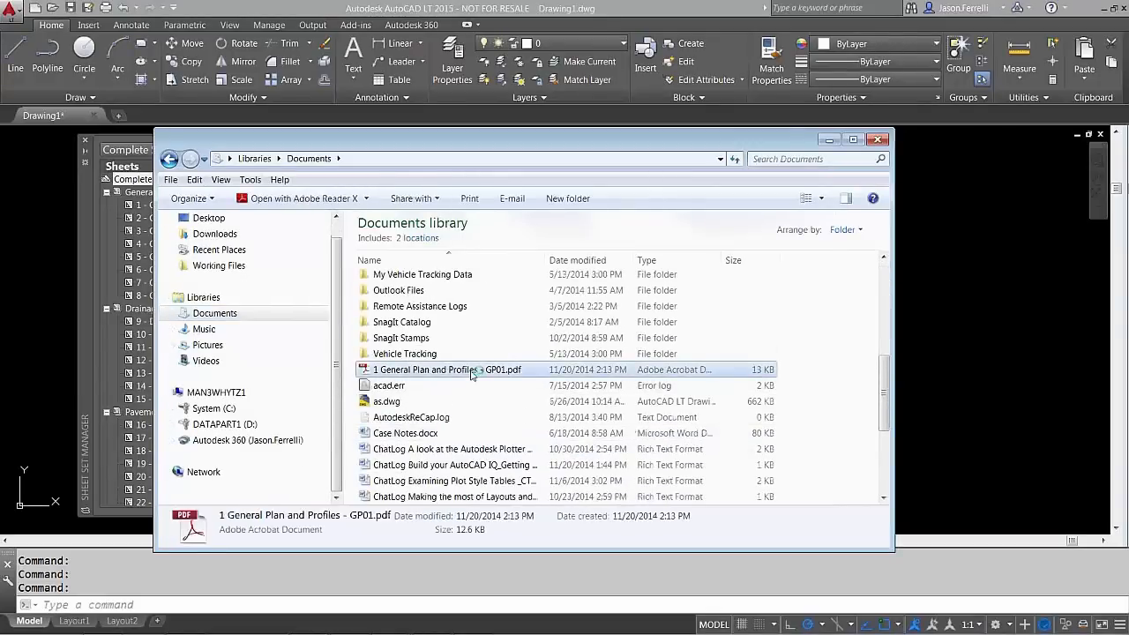
pyautogui.doubleClick(472, 372)
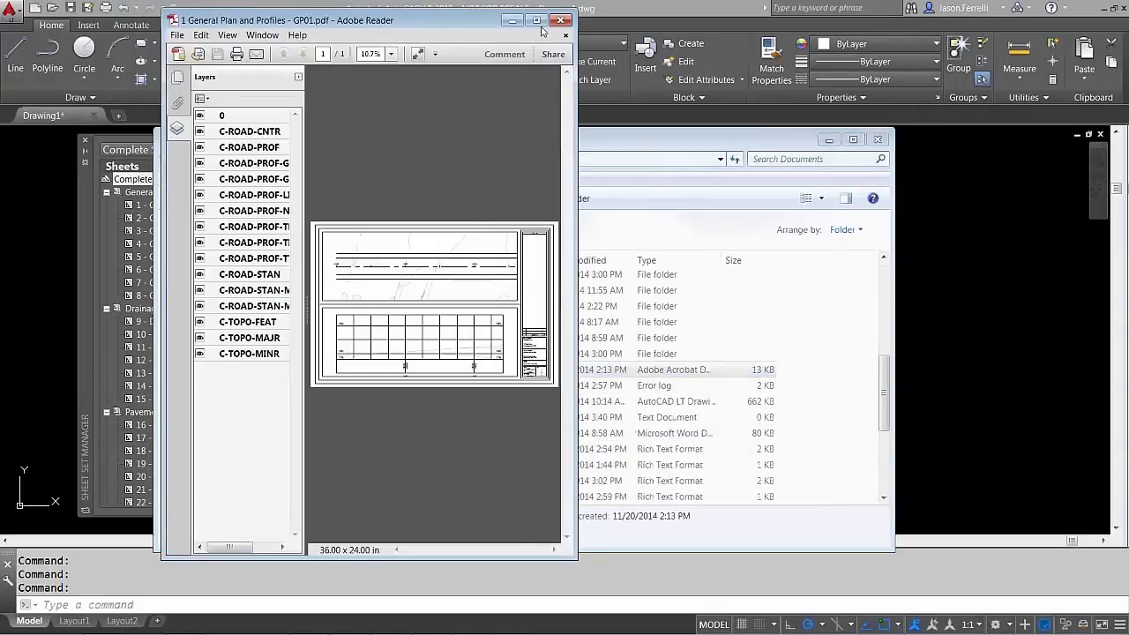
pyautogui.click(537, 21)
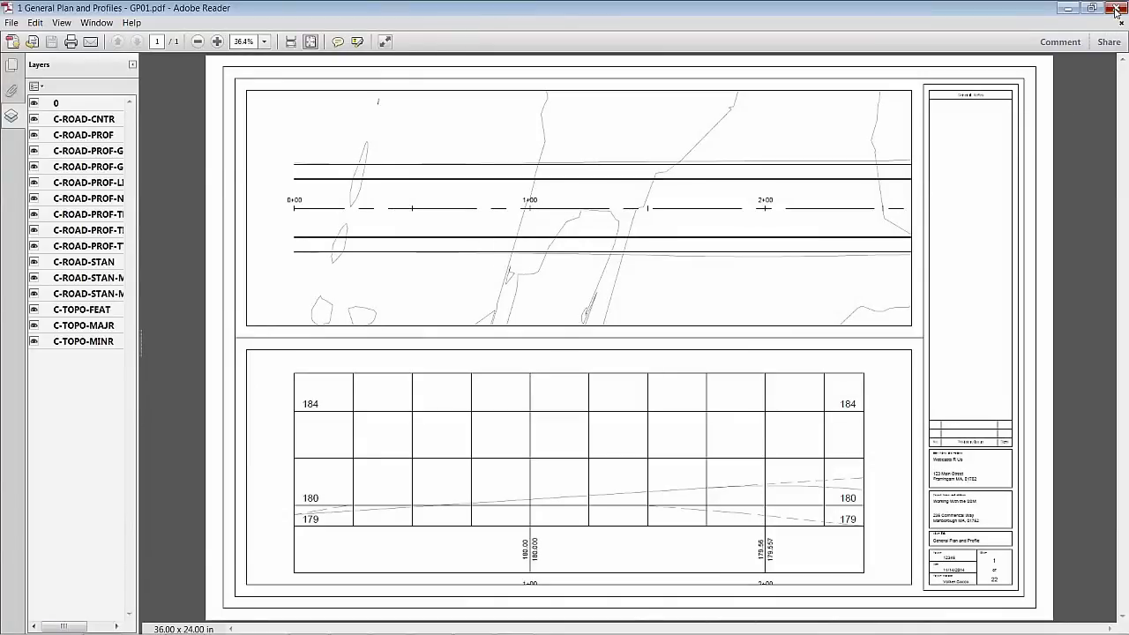
pyautogui.click(1115, 11)
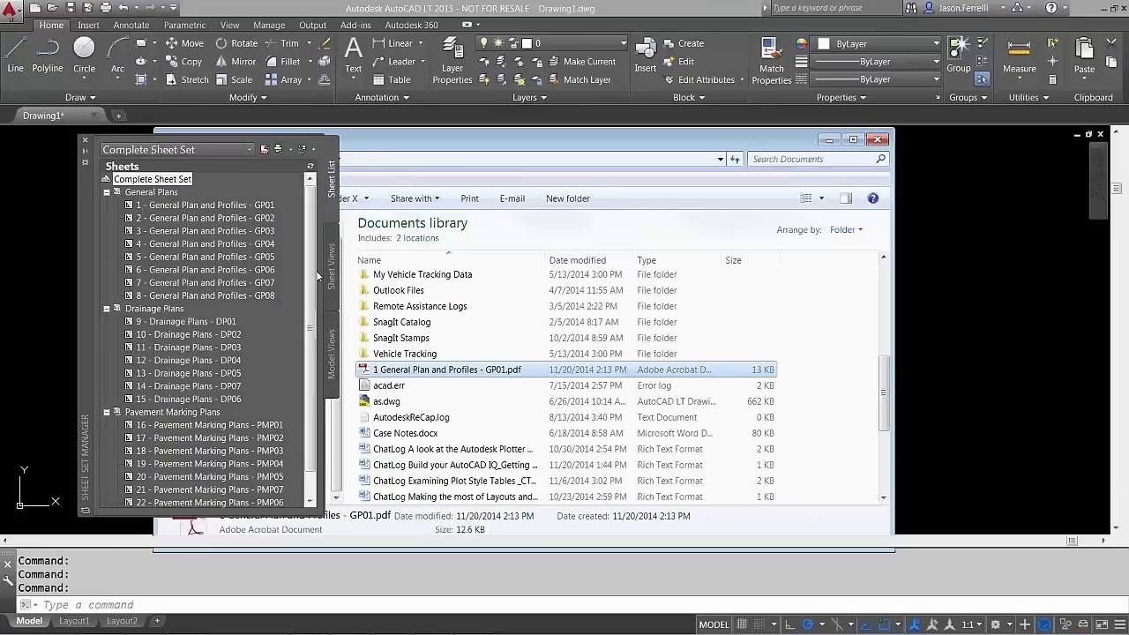
pyautogui.click(189, 206)
pyautogui.keyDown('shift'); pyautogui.click(187, 219); pyautogui.keyUp('shift')
# Publish the selected sheets 1 and 2 using the PDF 24x36 page setup override
pyautogui.rightClick(187, 219)
pyautogui.moveTo(263, 291)
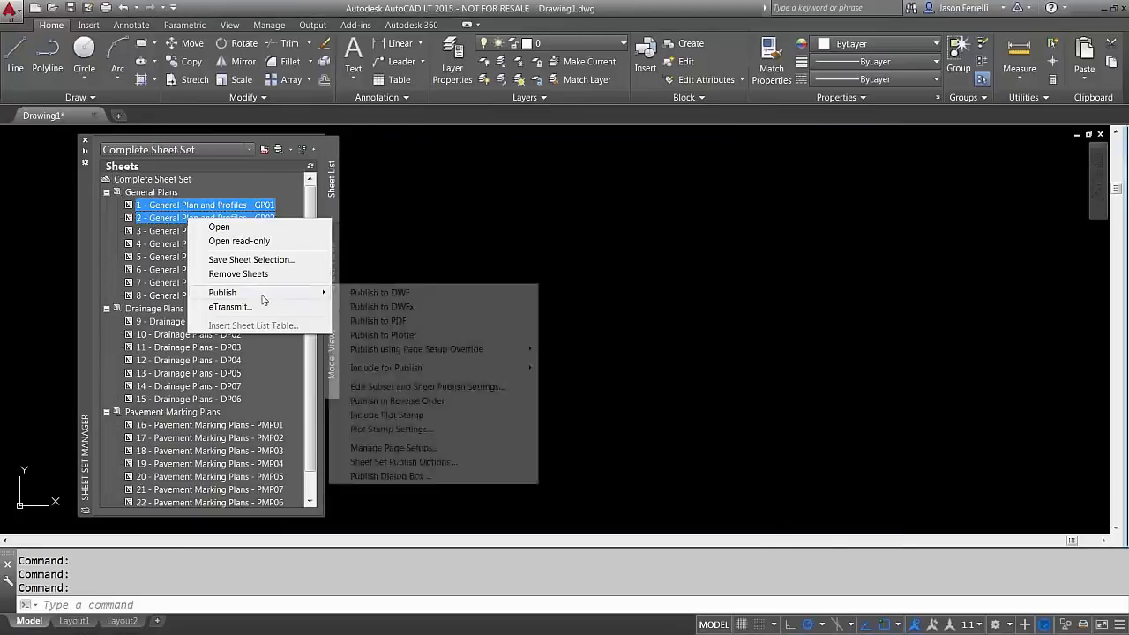
pyautogui.moveTo(450, 351)
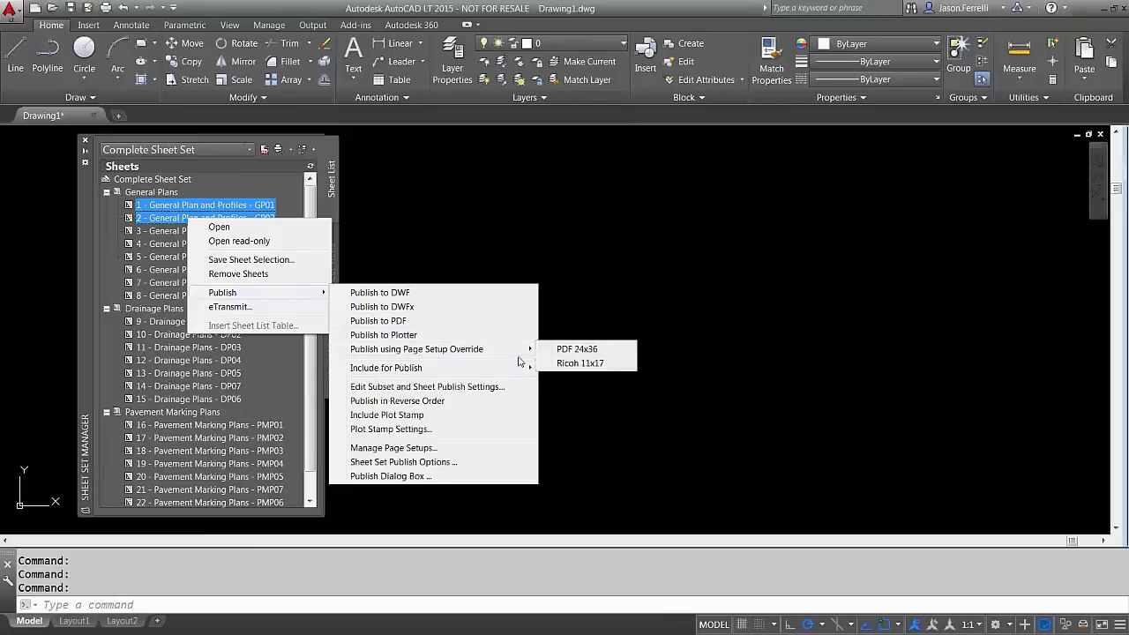
pyautogui.click(568, 351)
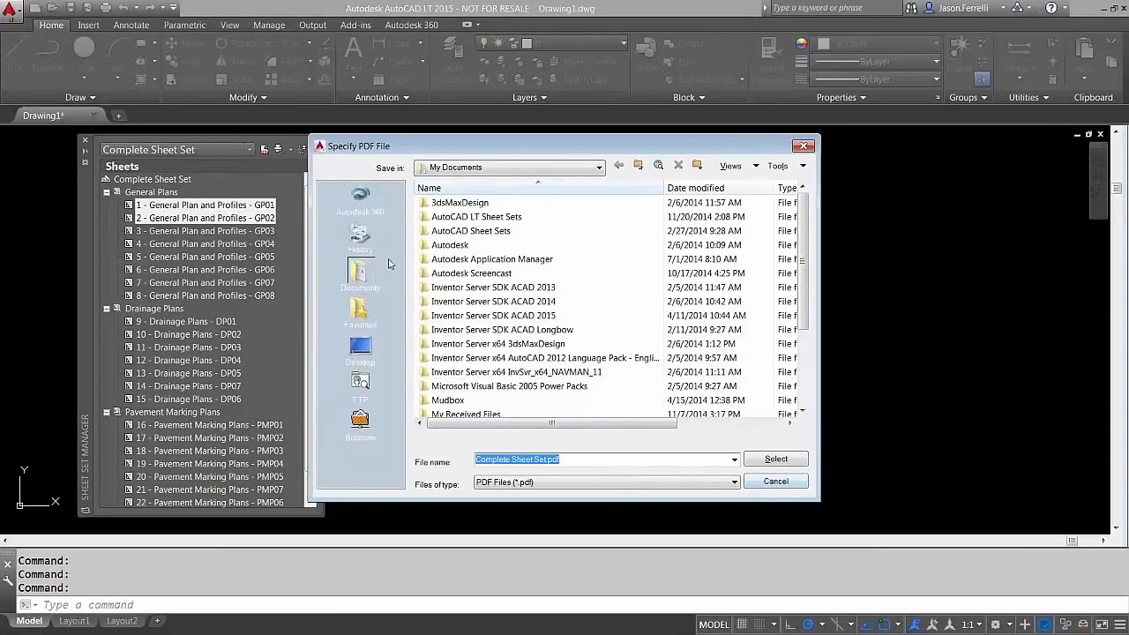
# Save the published output as TEST.pdf in Desktop > ~Webcasts > SSM
pyautogui.click(362, 345)
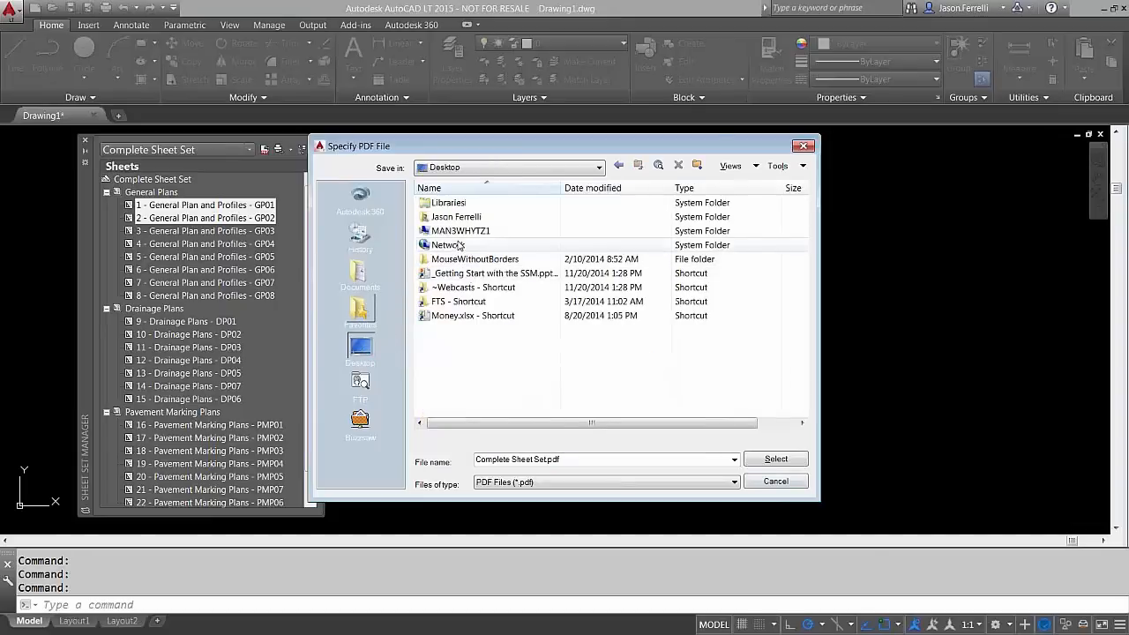
pyautogui.doubleClick(462, 288)
pyautogui.doubleClick(456, 230)
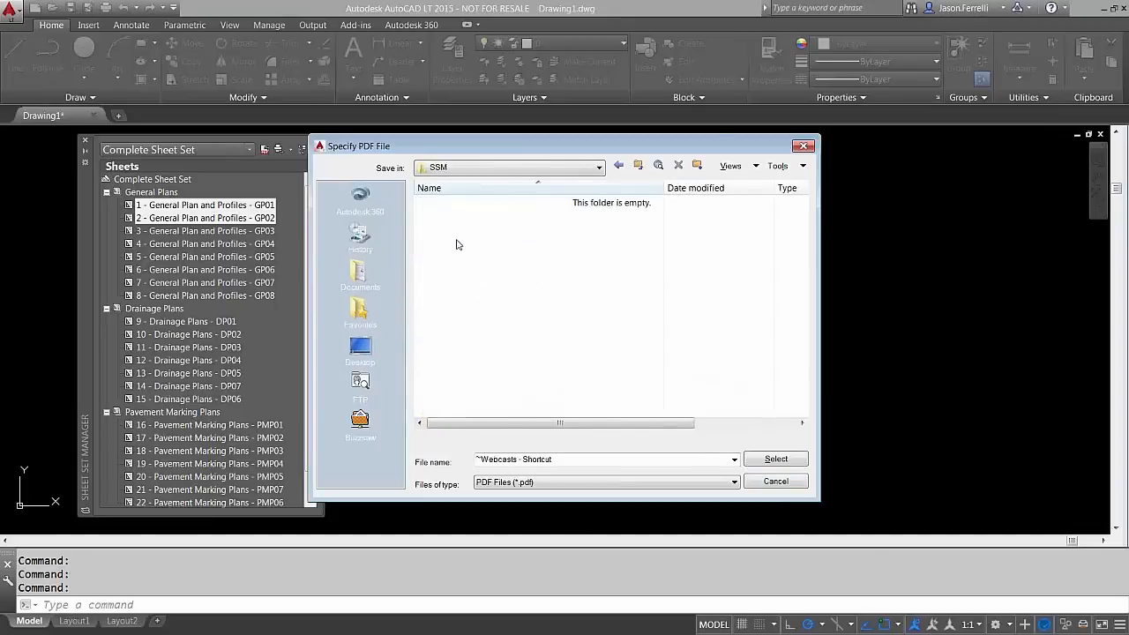
pyautogui.click(615, 457)
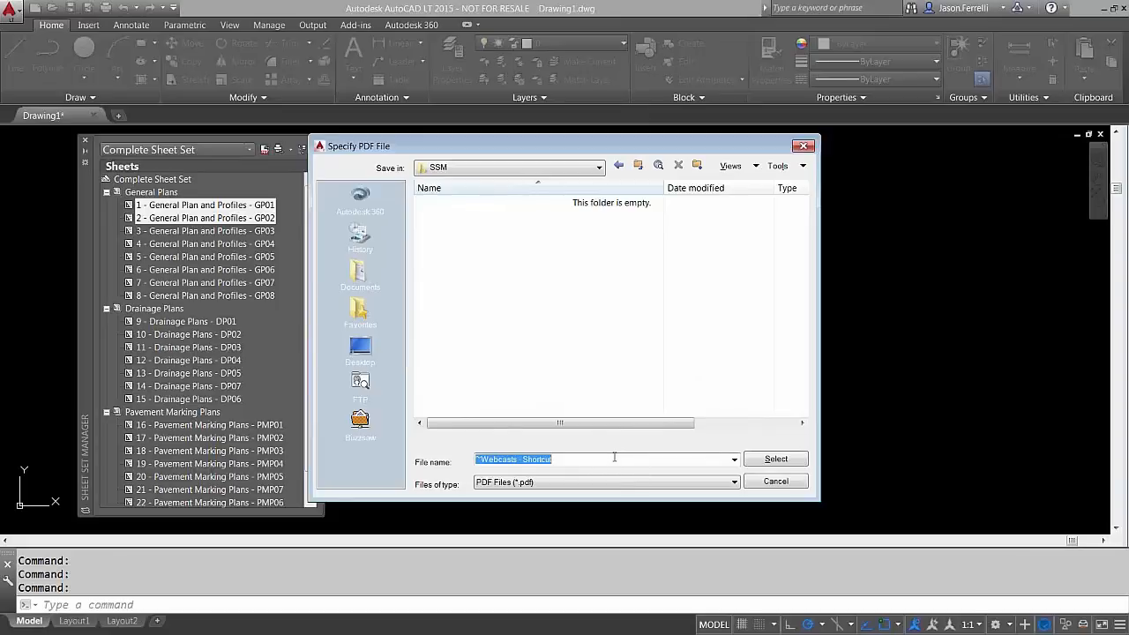
pyautogui.write('TEST')
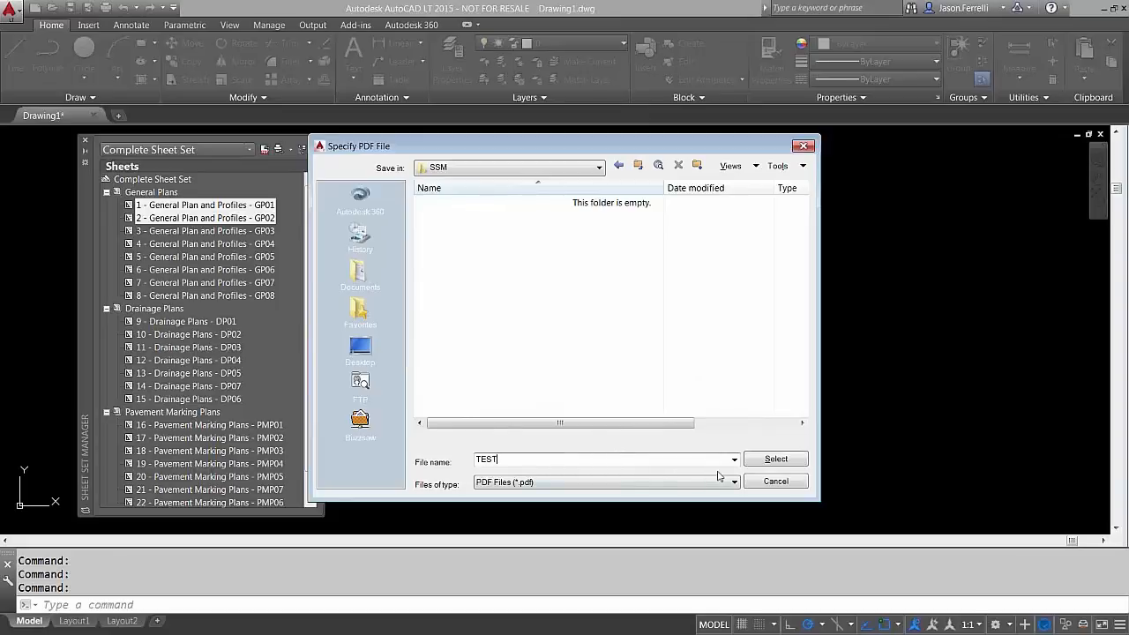
pyautogui.click(752, 459)
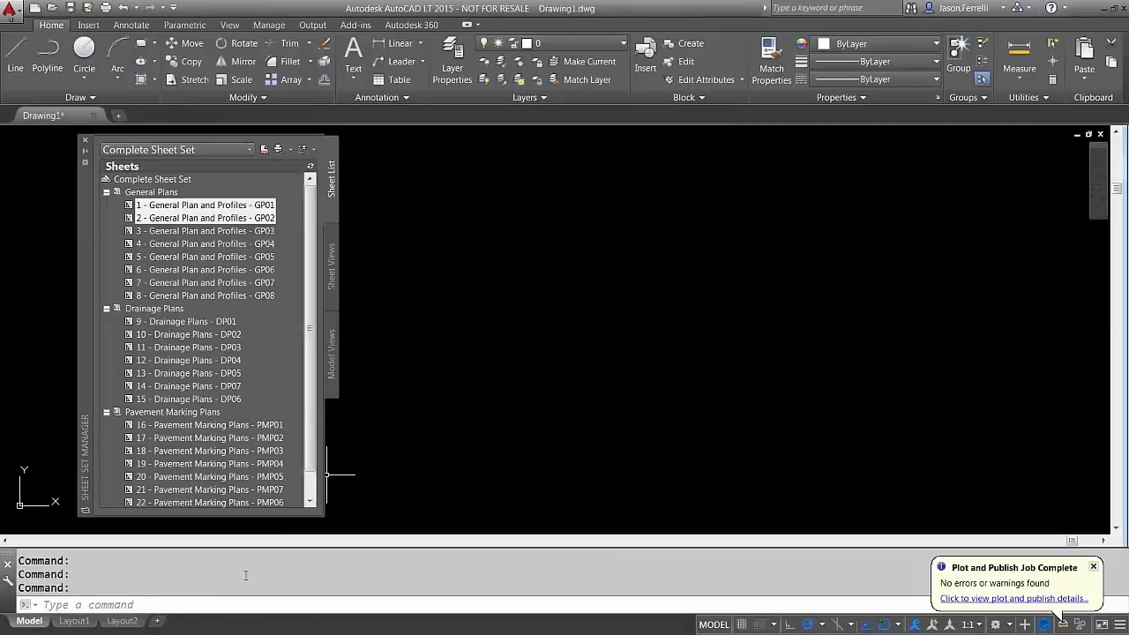
pyautogui.press('super+e')
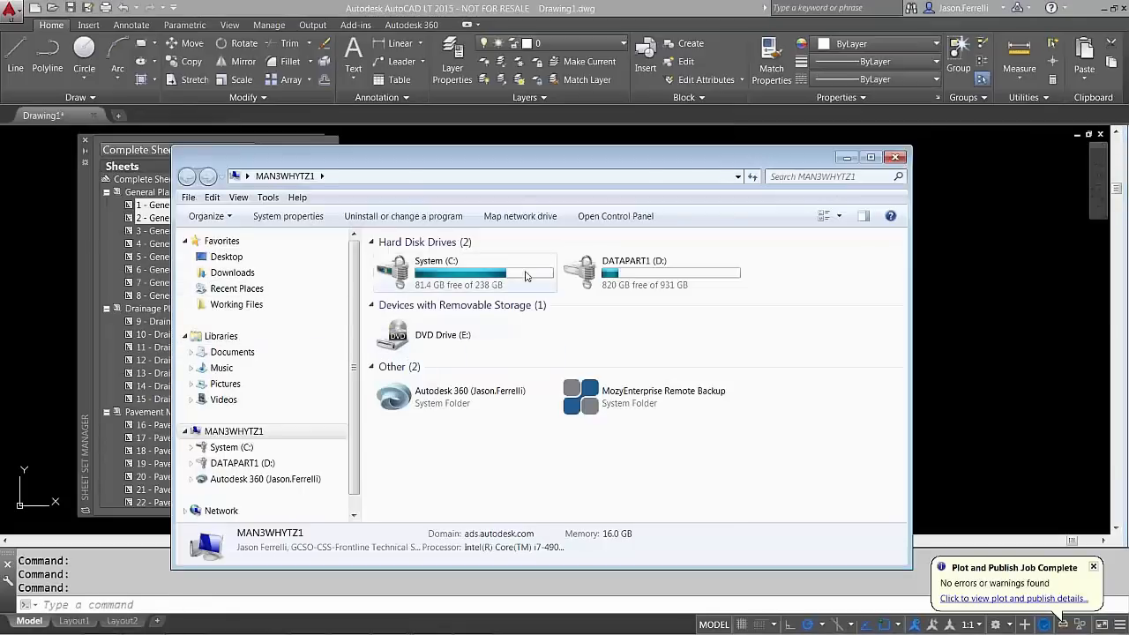
# Browse the Desktop and the ~ADSK folder on DATAPART1 (D:), then close Explorer
pyautogui.click(847, 158)
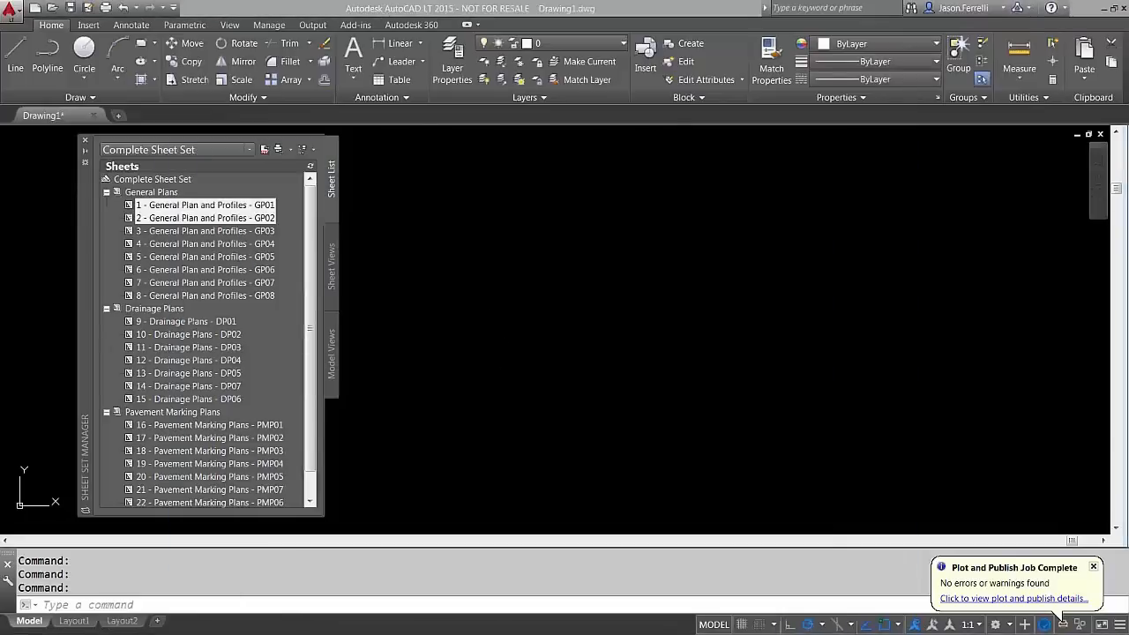
pyautogui.press('super+e')
pyautogui.click(267, 277)
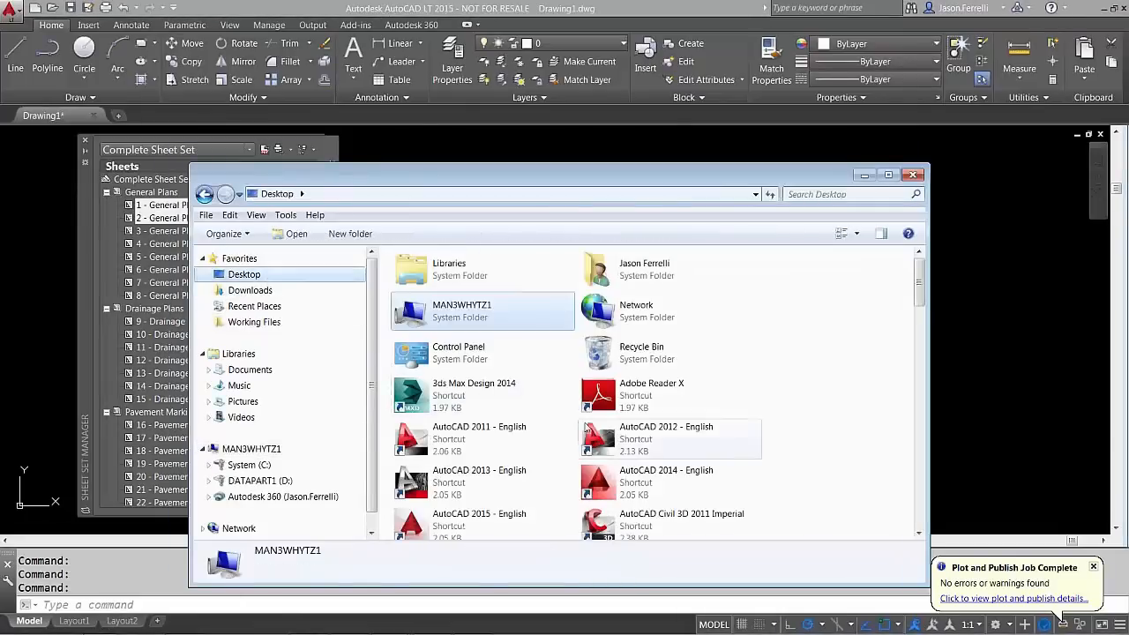
pyautogui.scroll(-1, 317, 353)
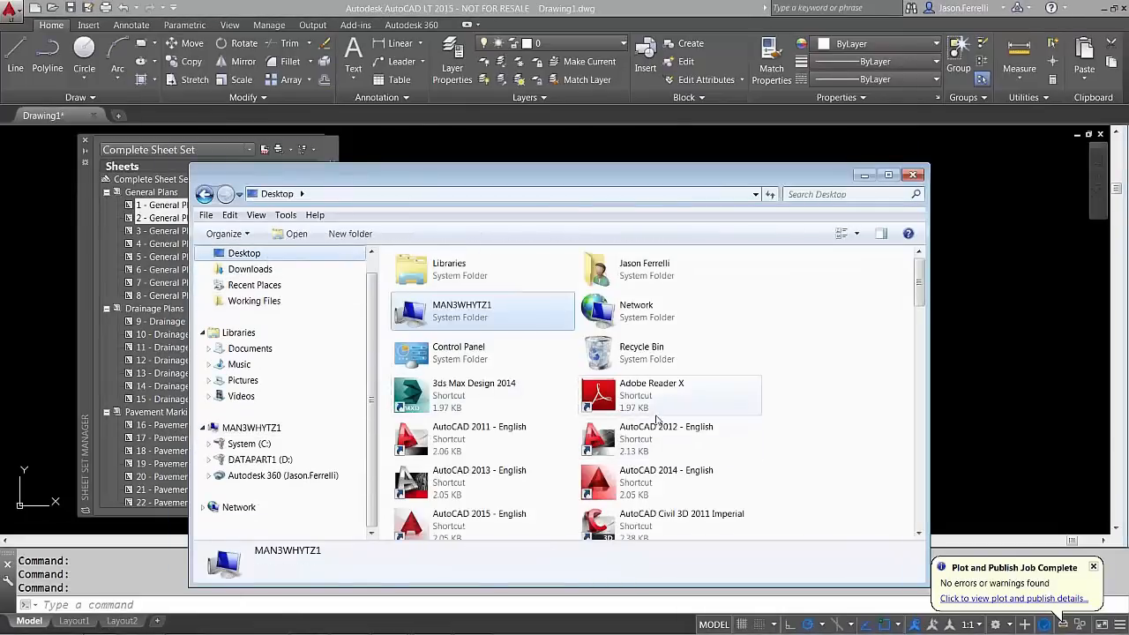
pyautogui.click(285, 459)
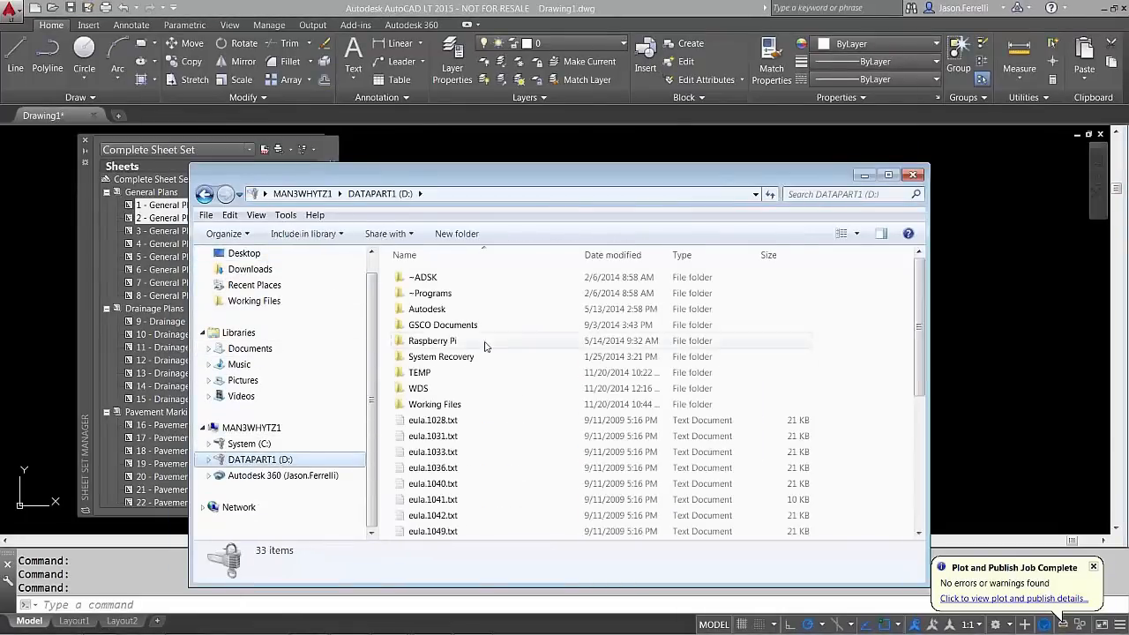
pyautogui.doubleClick(423, 277)
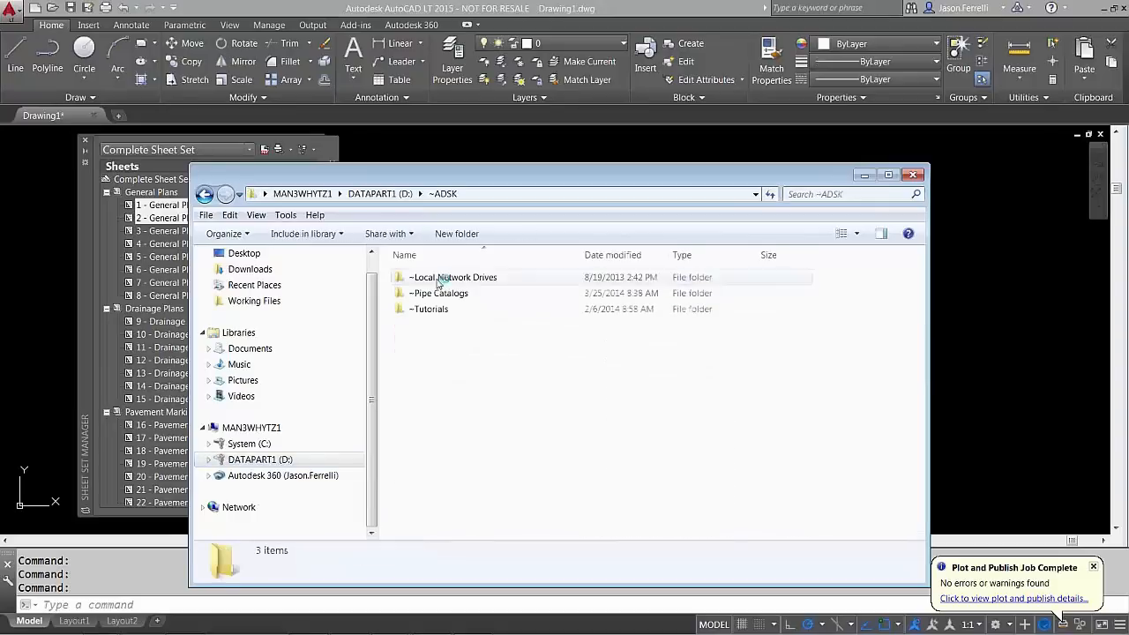
pyautogui.click(913, 174)
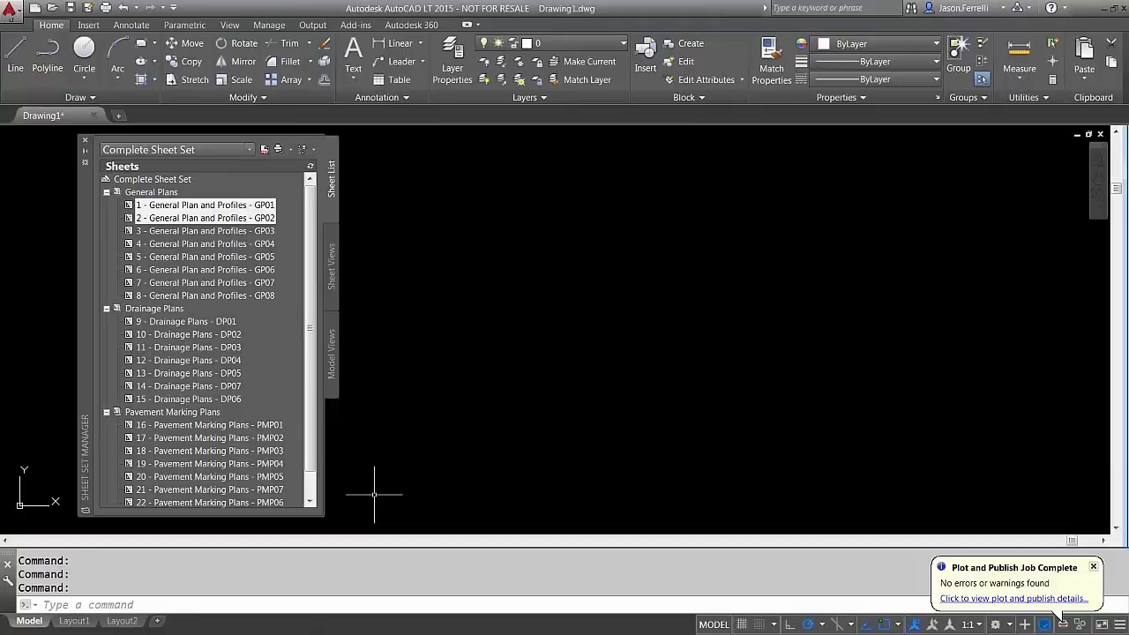
# Open TEST.pdf from Desktop > ~Webcasts > SSM in Adobe Reader
pyautogui.press('super+e')
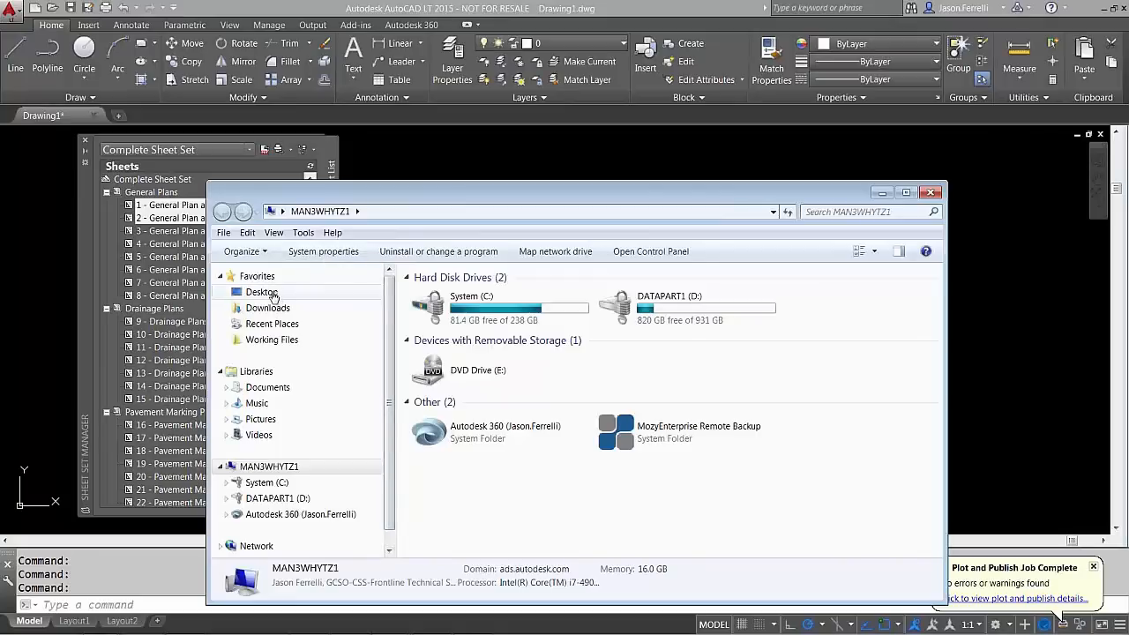
pyautogui.click(273, 298)
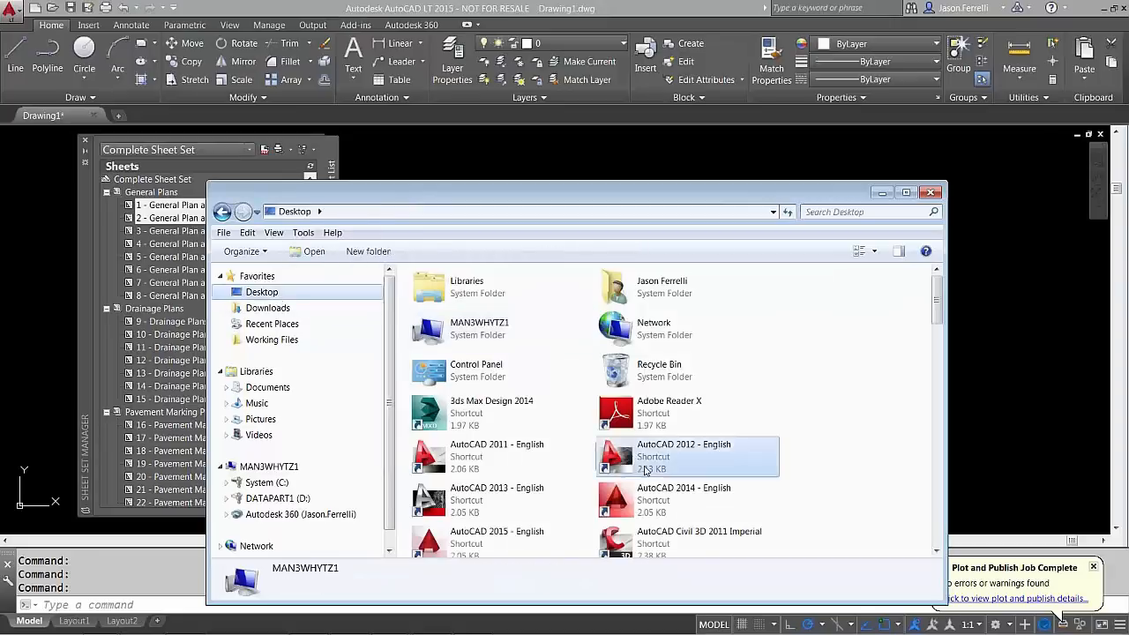
pyautogui.click(645, 470)
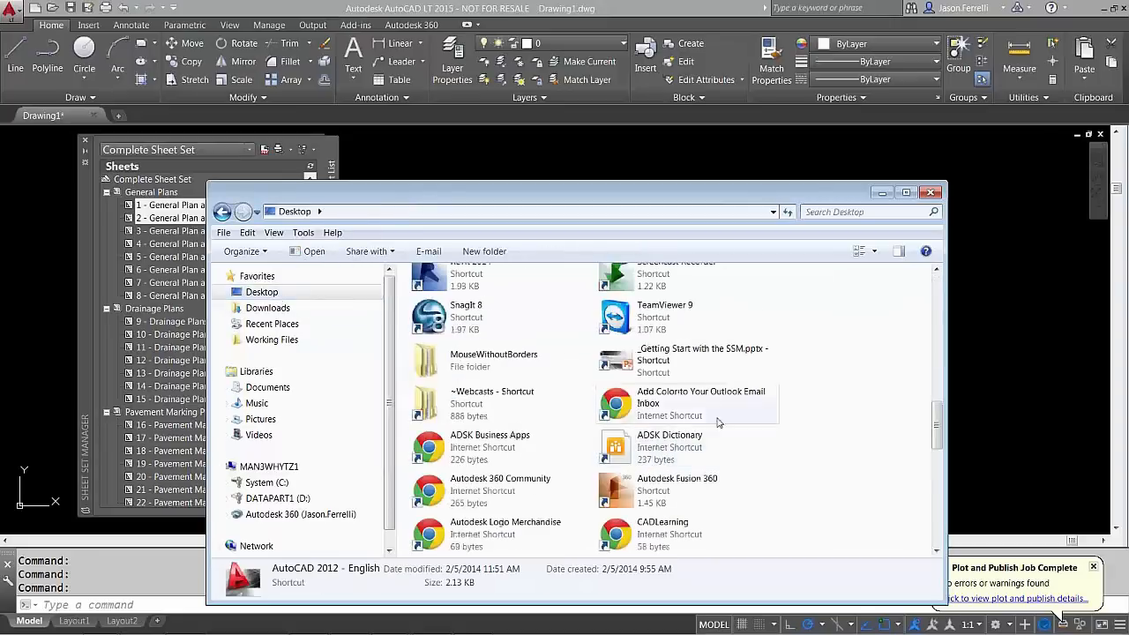
pyautogui.scroll(-5, 721, 420)
pyautogui.doubleClick(465, 391)
pyautogui.doubleClick(441, 329)
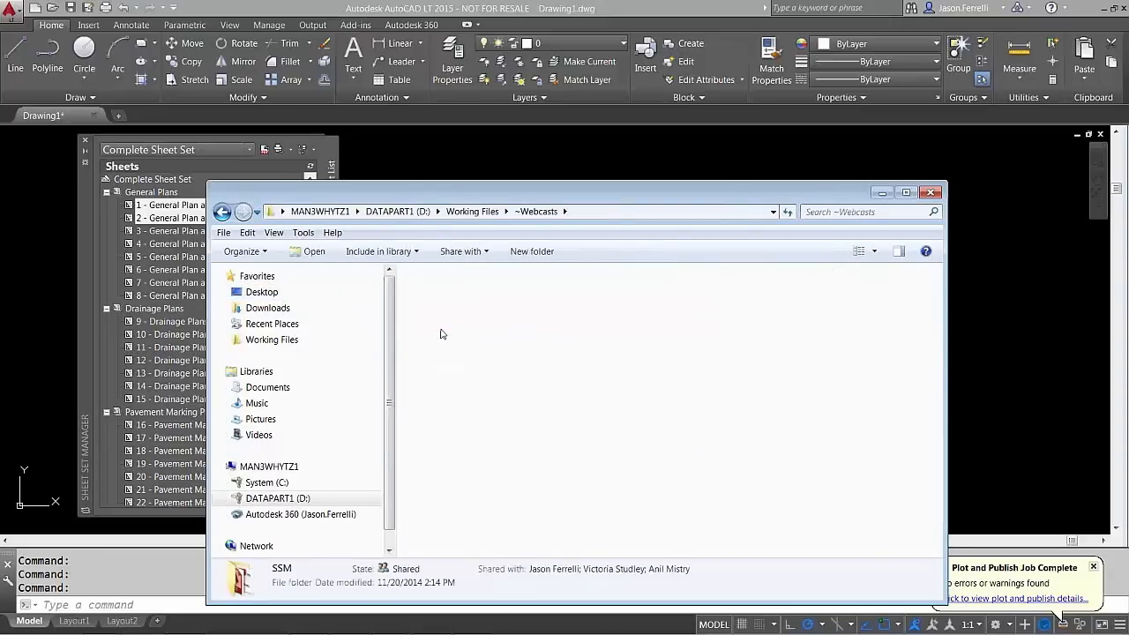
pyautogui.doubleClick(451, 373)
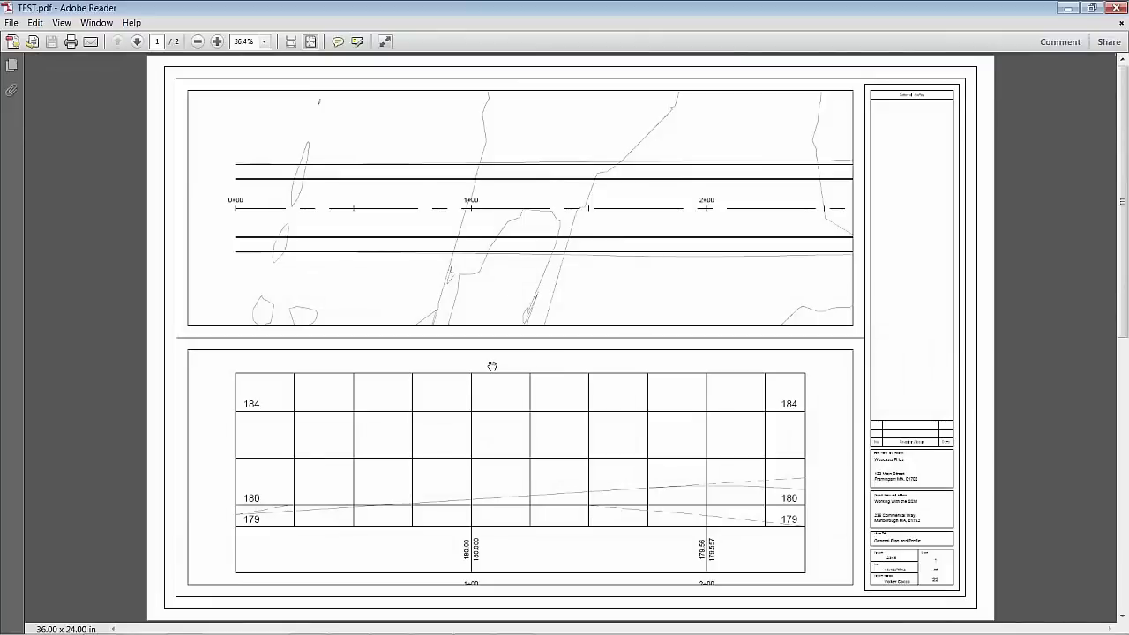
# Scroll through both pages of TEST.pdf, close Adobe Reader and minimize Explorer
pyautogui.scroll(-3, 492, 366)
pyautogui.scroll(3, 493, 366)
pyautogui.scroll(-3, 487, 368)
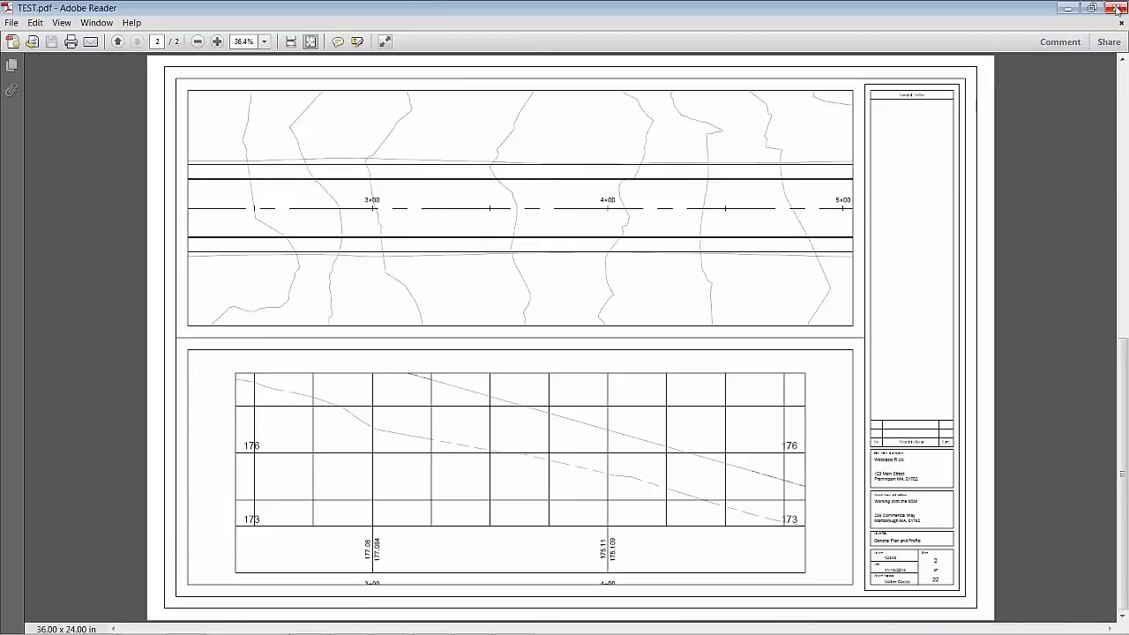
pyautogui.click(1119, 11)
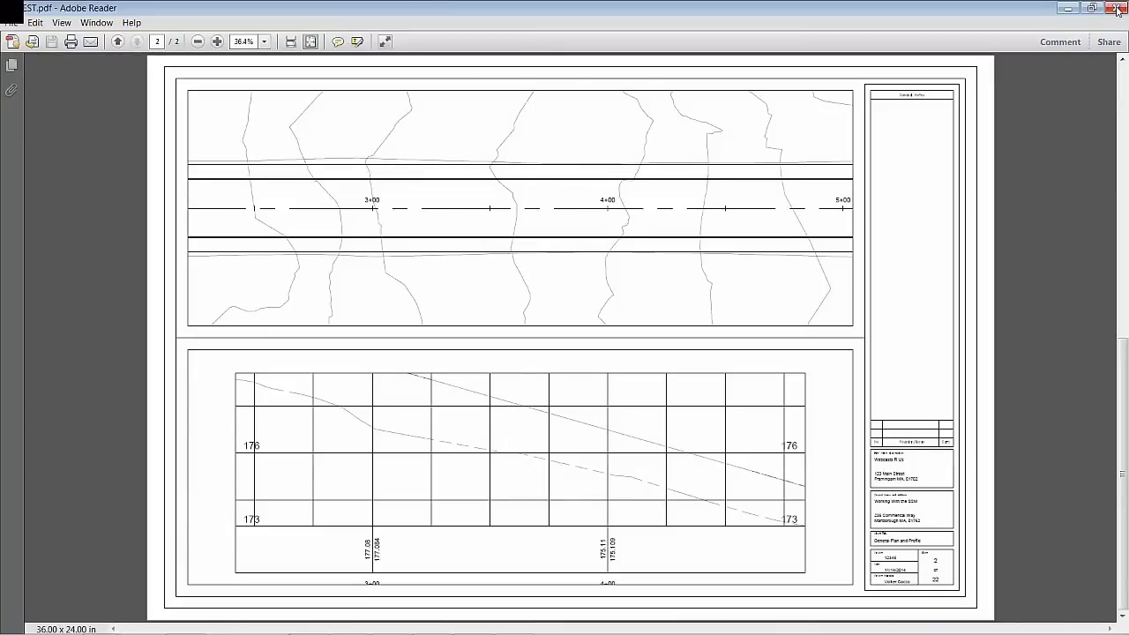
pyautogui.click(884, 195)
# Set the PUBLISHCOLLATE system variable to 0 to turn off collated publishing
pyautogui.click(619, 284)
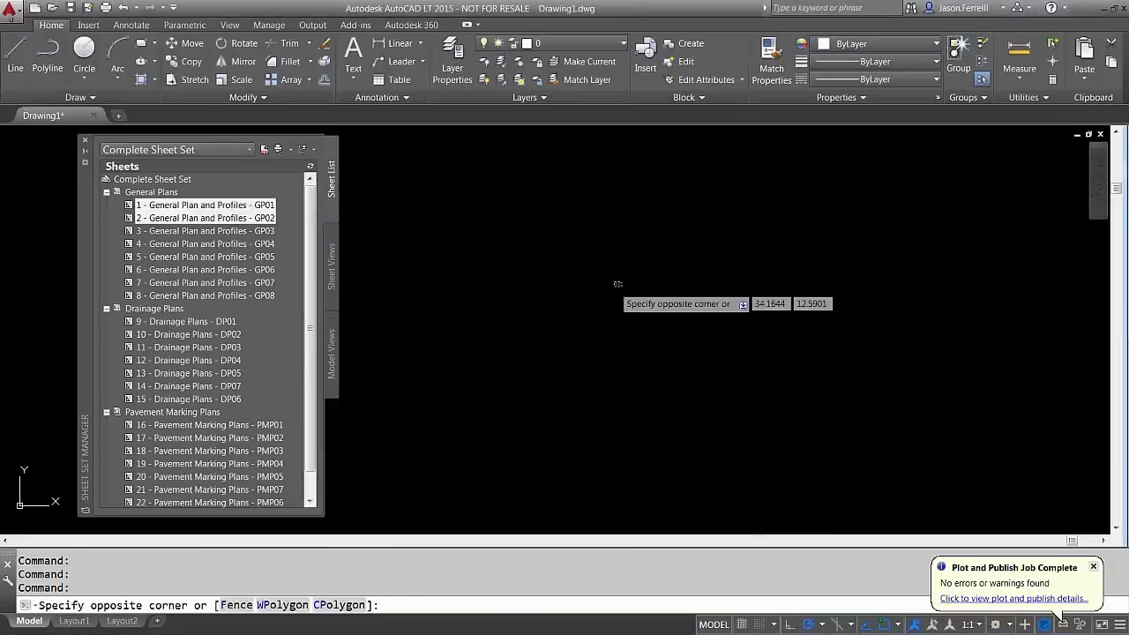
pyautogui.press('Escape')
pyautogui.write('PUBLISH')
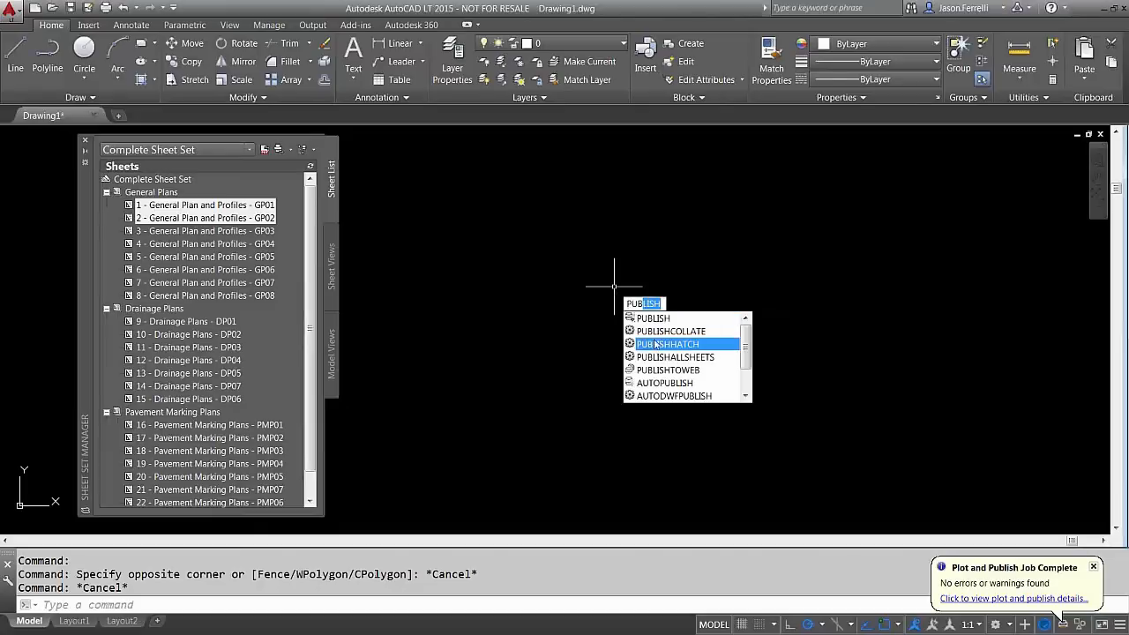
pyautogui.click(650, 331)
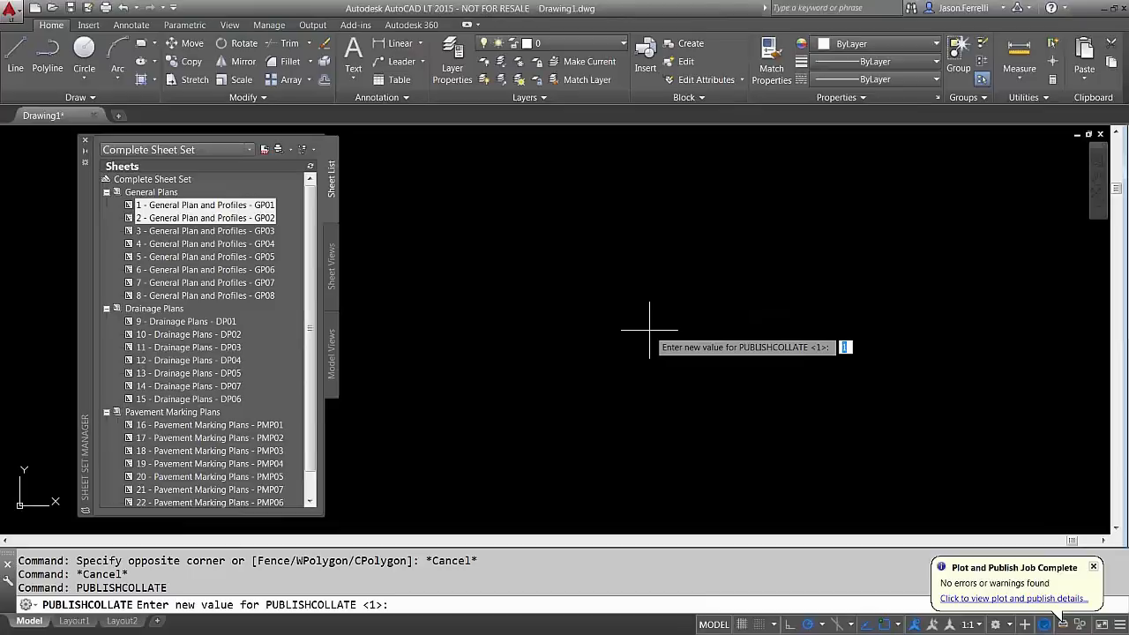
pyautogui.write('0')
pyautogui.press('Return')
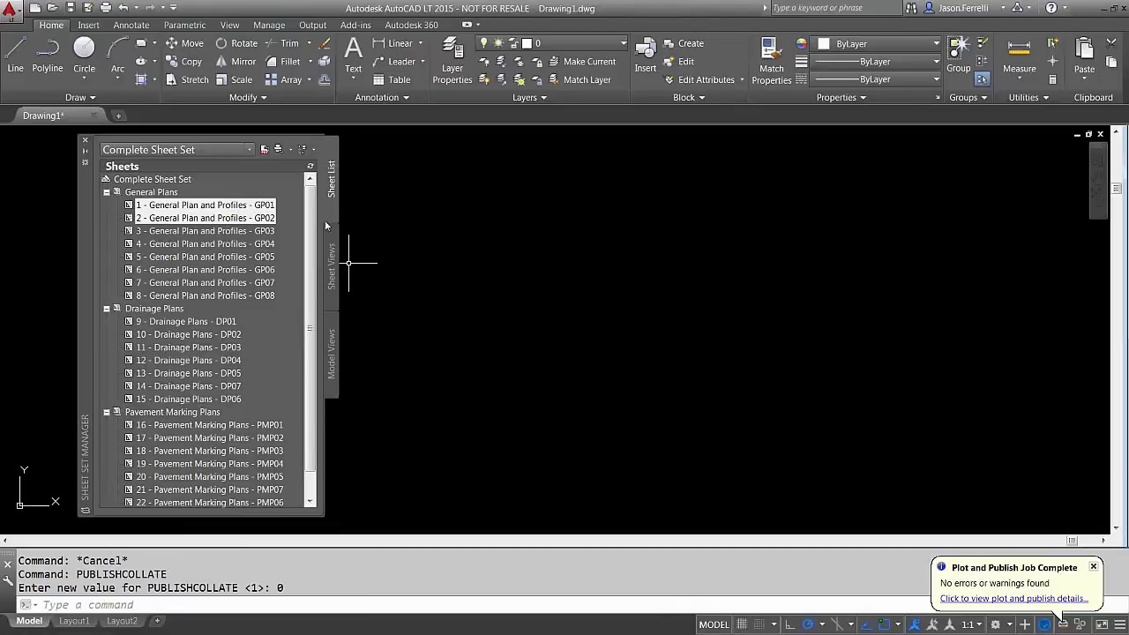
# Republish sheets GP01 and GP02 using the PDF 24x36 page setup override
pyautogui.rightClick(249, 208)
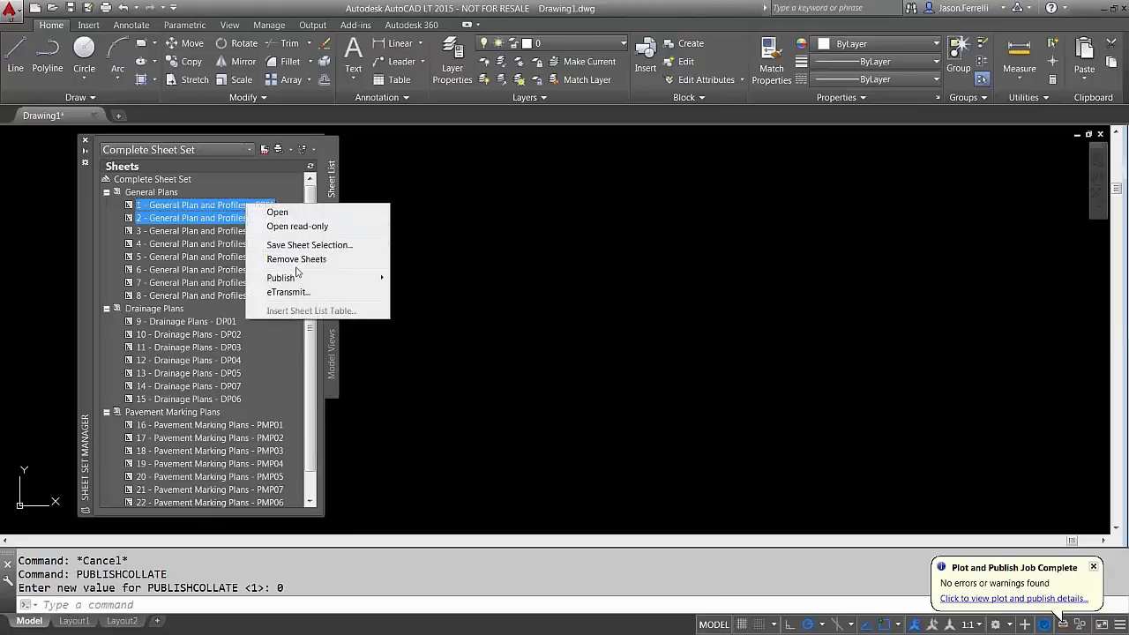
pyautogui.moveTo(298, 277)
pyautogui.moveTo(529, 334)
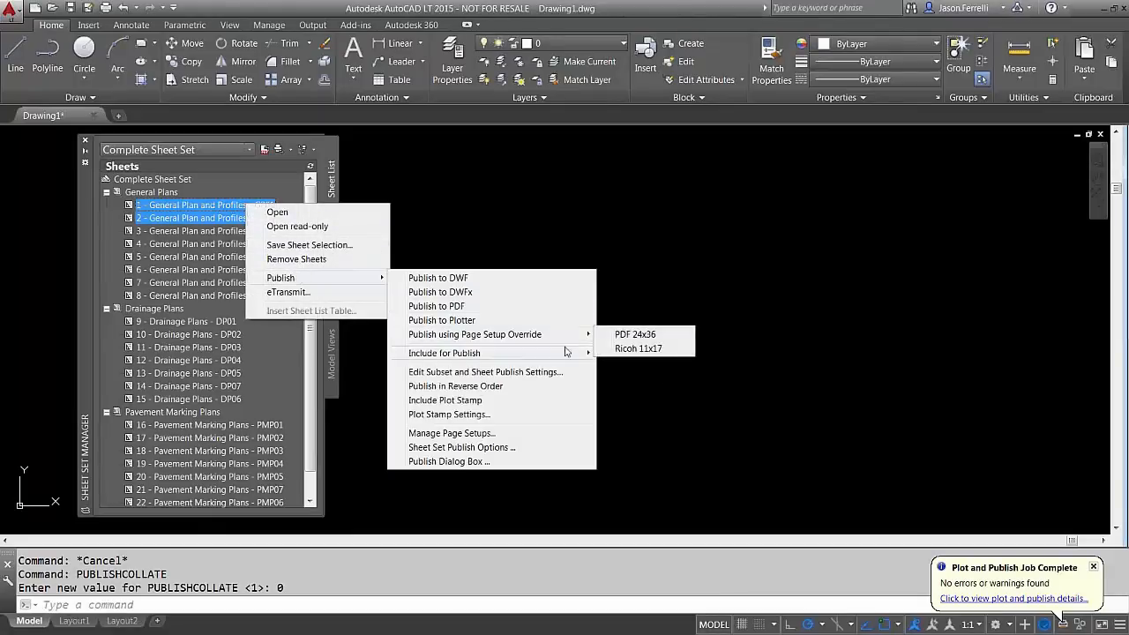
pyautogui.click(635, 336)
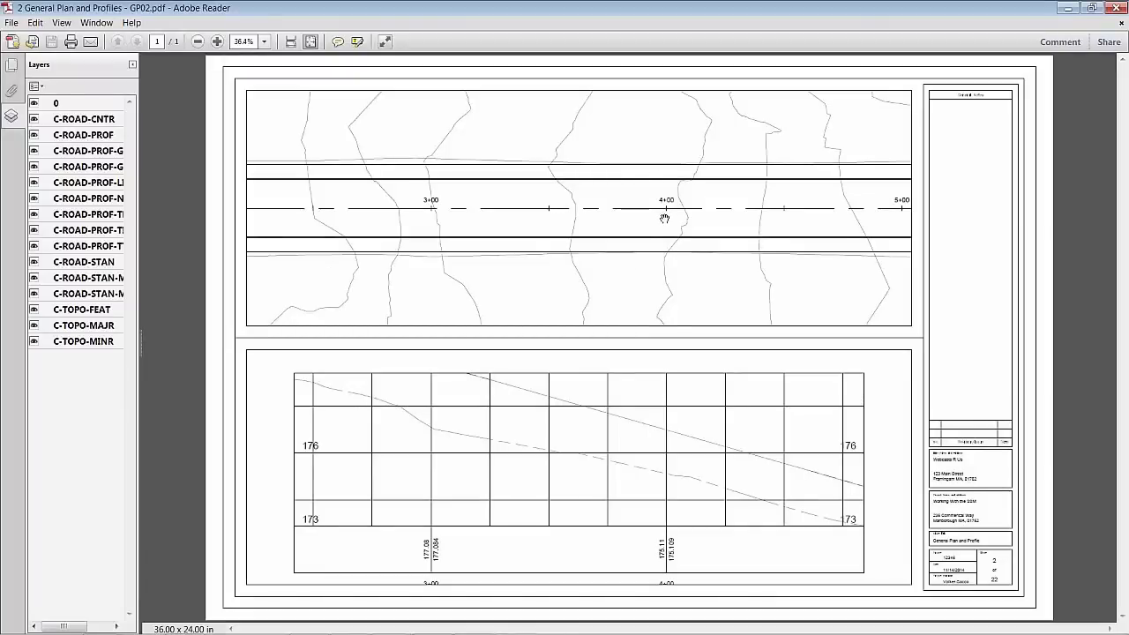
# Close the GP02 PDF and verify separate GP01 and GP02 PDFs in the Documents library
pyautogui.click(1117, 8)
pyautogui.press('super+e')
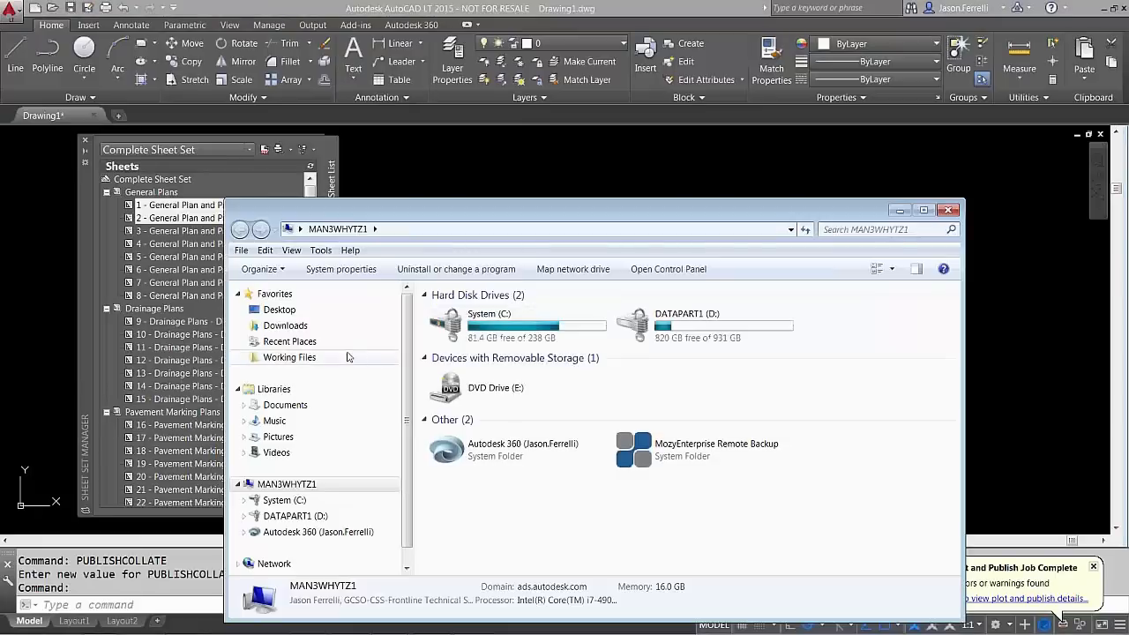
pyautogui.click(291, 405)
pyautogui.click(804, 455)
pyautogui.scroll(-6, 805, 455)
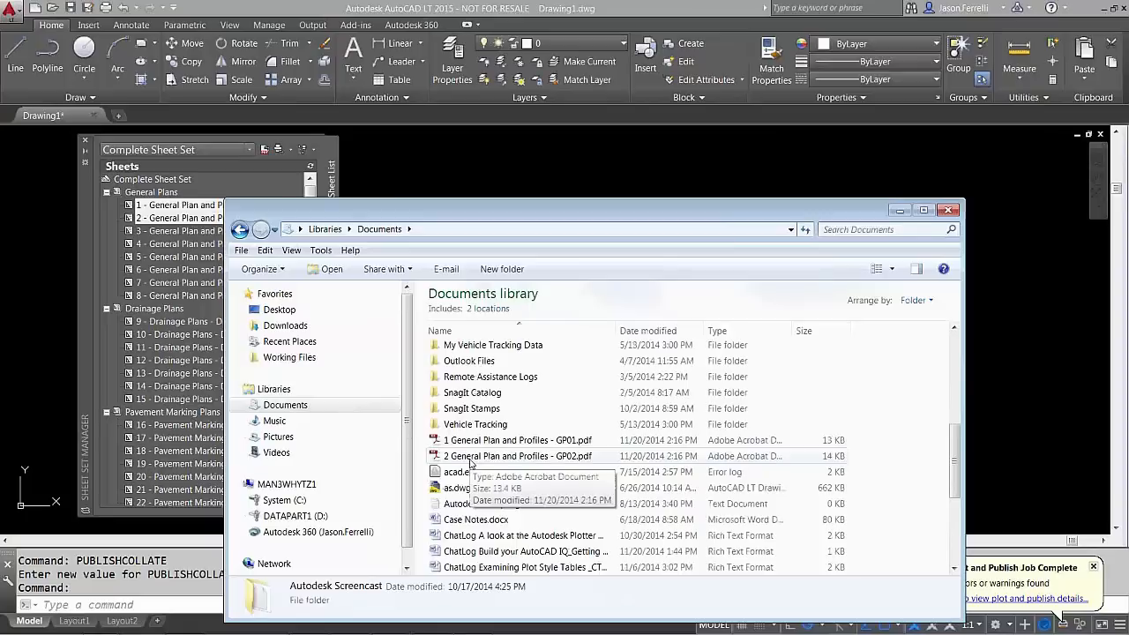
pyautogui.click(900, 210)
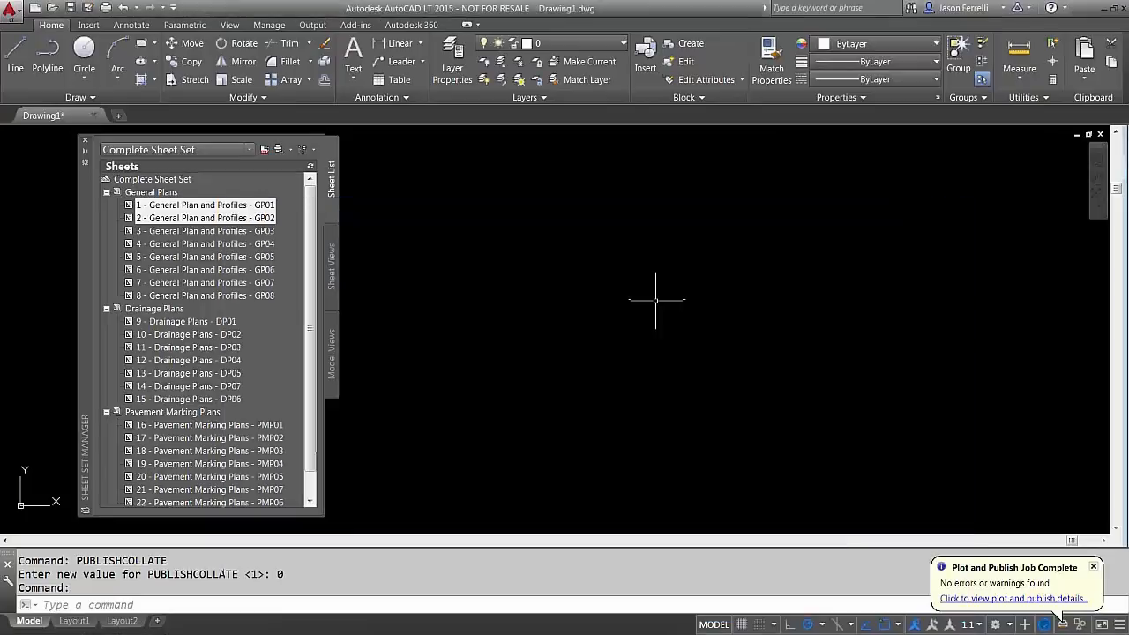
# Rerun PUBLISHCOLLATE and set it to 1 so sheets publish collated into one PDF
pyautogui.press('Up')
pyautogui.press('Return')
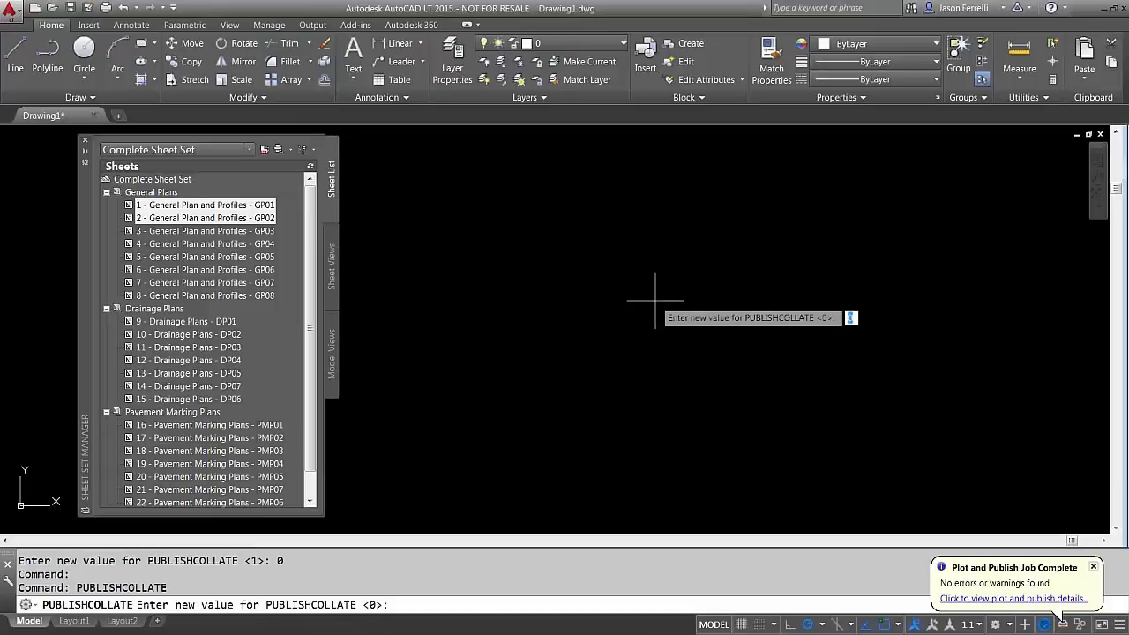
pyautogui.write('1')
pyautogui.press('Return')
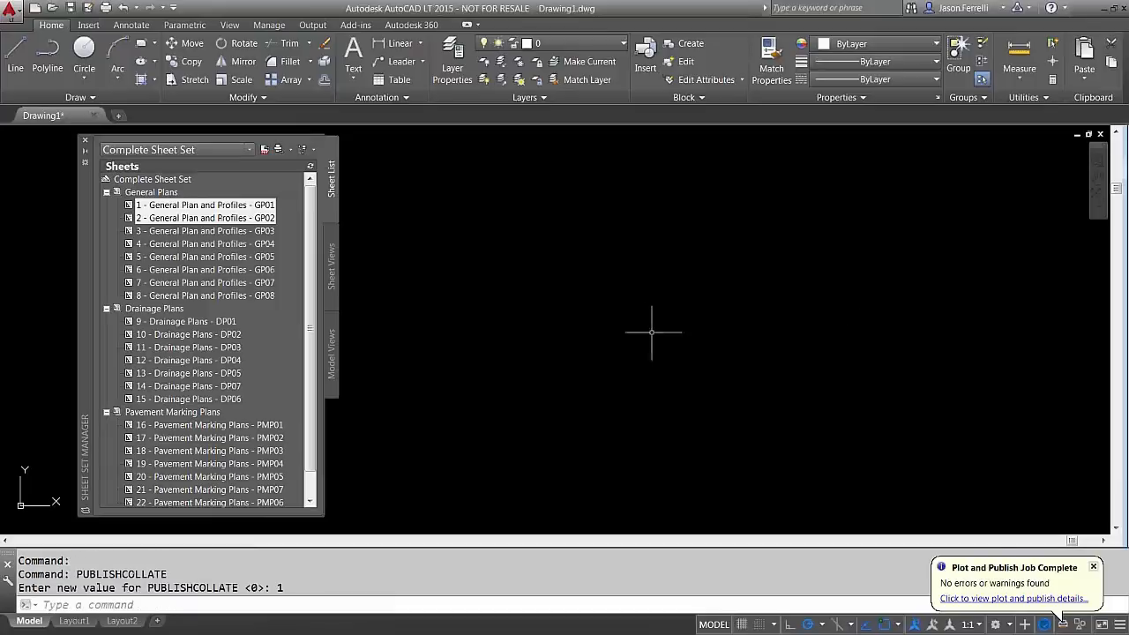
pyautogui.click(603, 326)
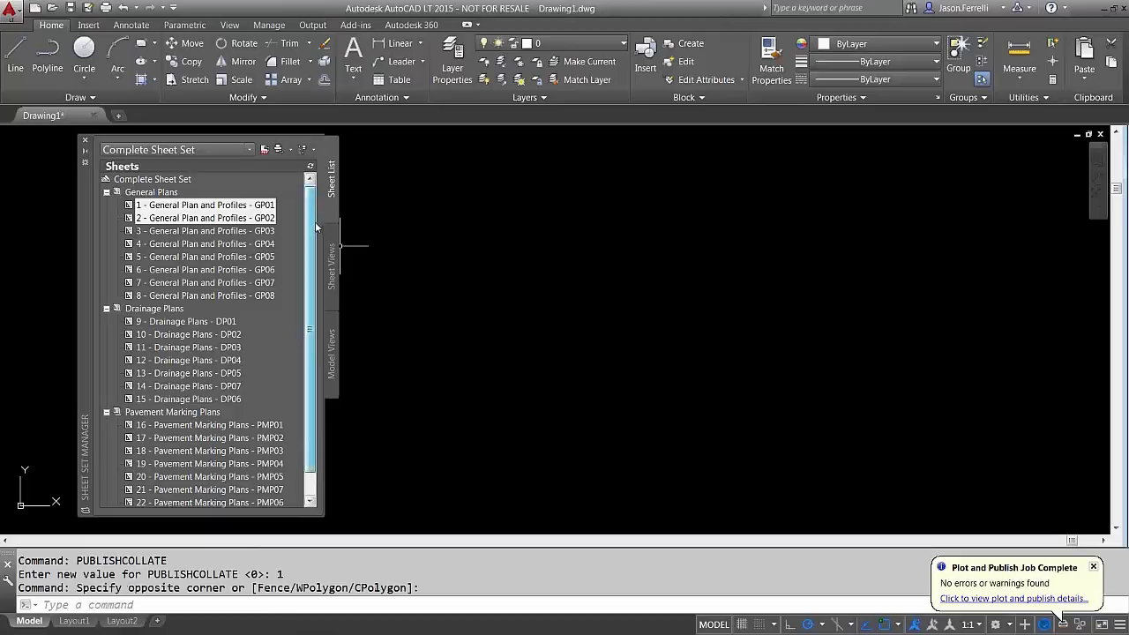
# Close the Complete Sheet Set from the Sheet Set Manager's sheet set list
pyautogui.scroll(-1, 314, 238)
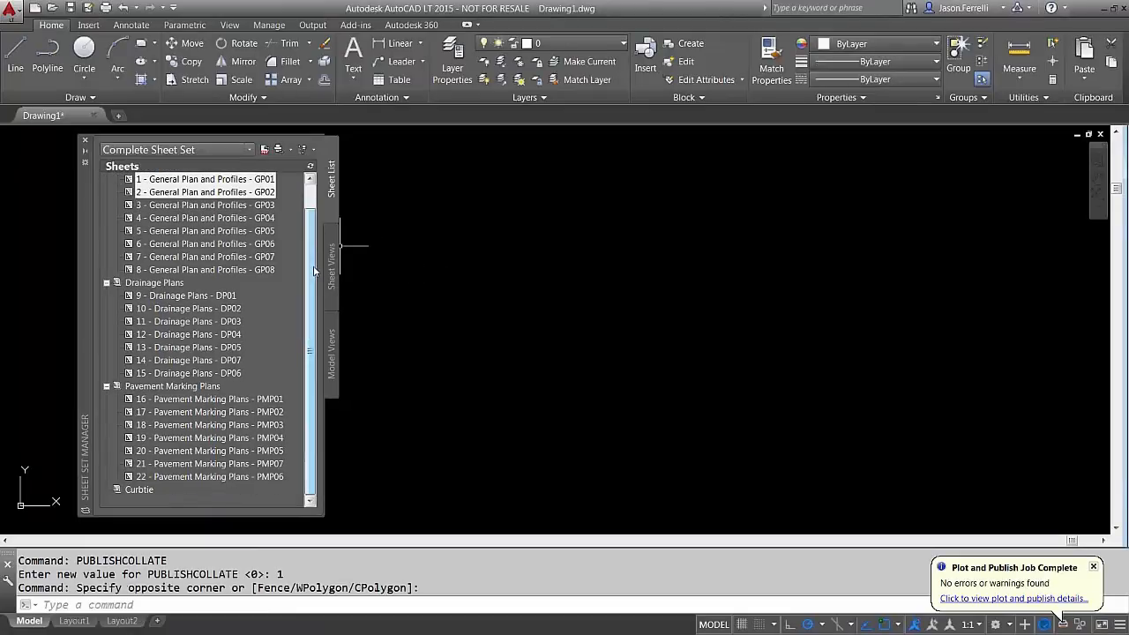
pyautogui.scroll(1, 319, 240)
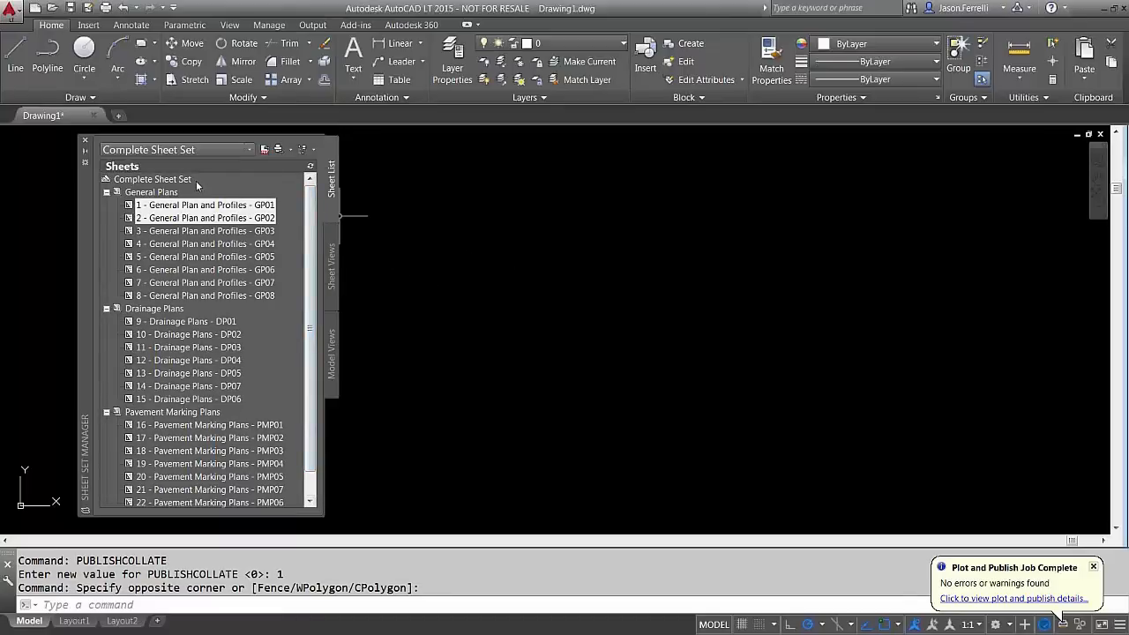
pyautogui.click(252, 153)
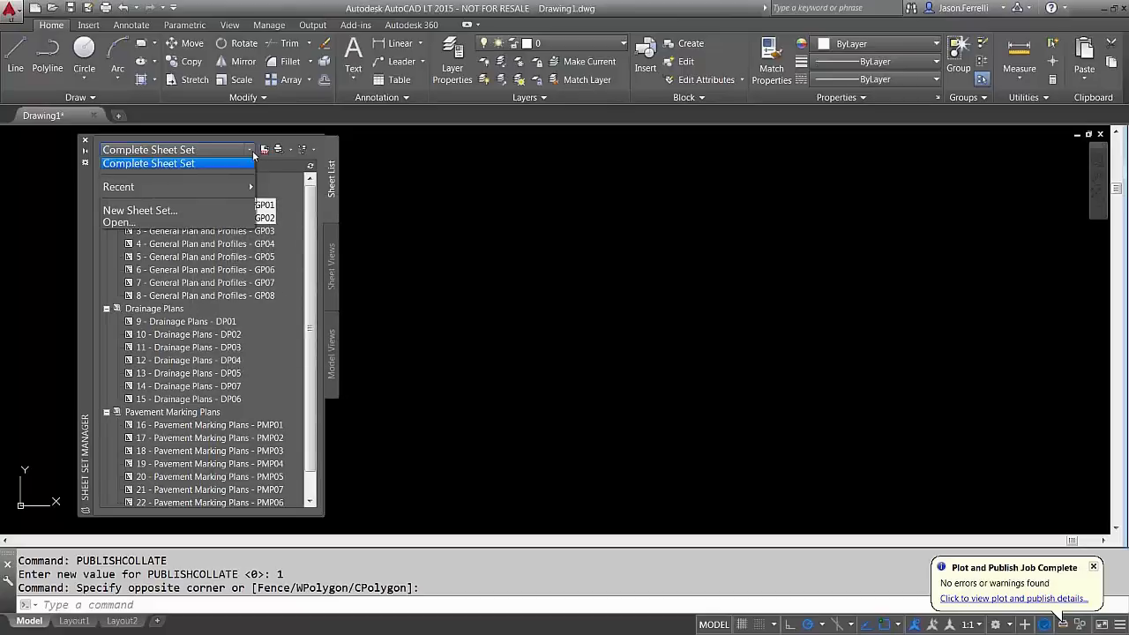
pyautogui.rightClick(238, 163)
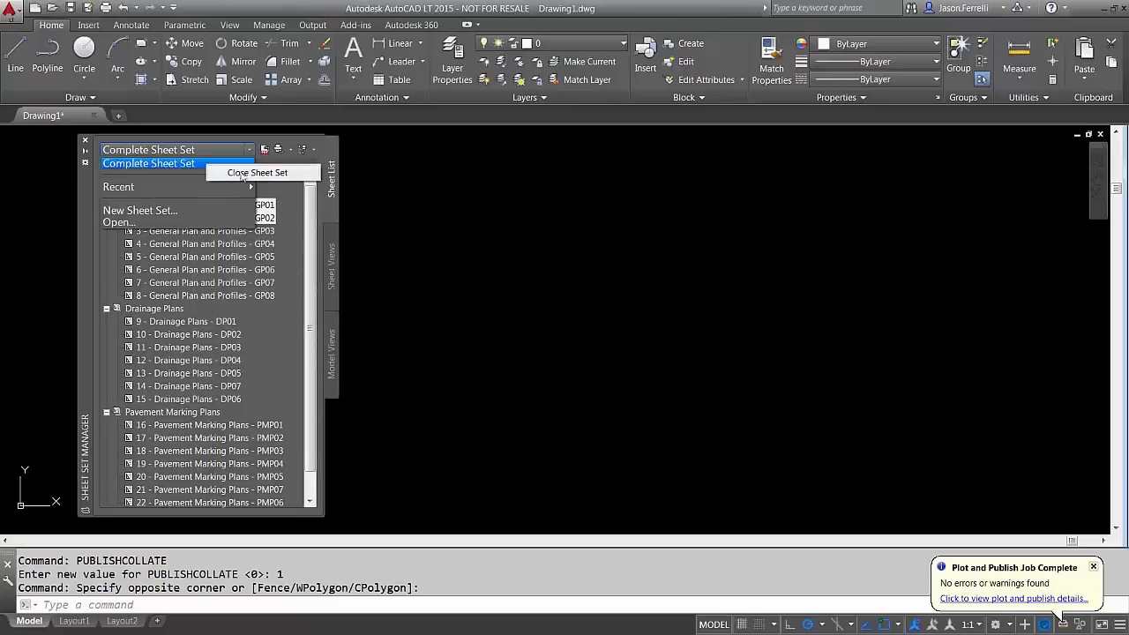
pyautogui.click(242, 174)
pyautogui.click(593, 341)
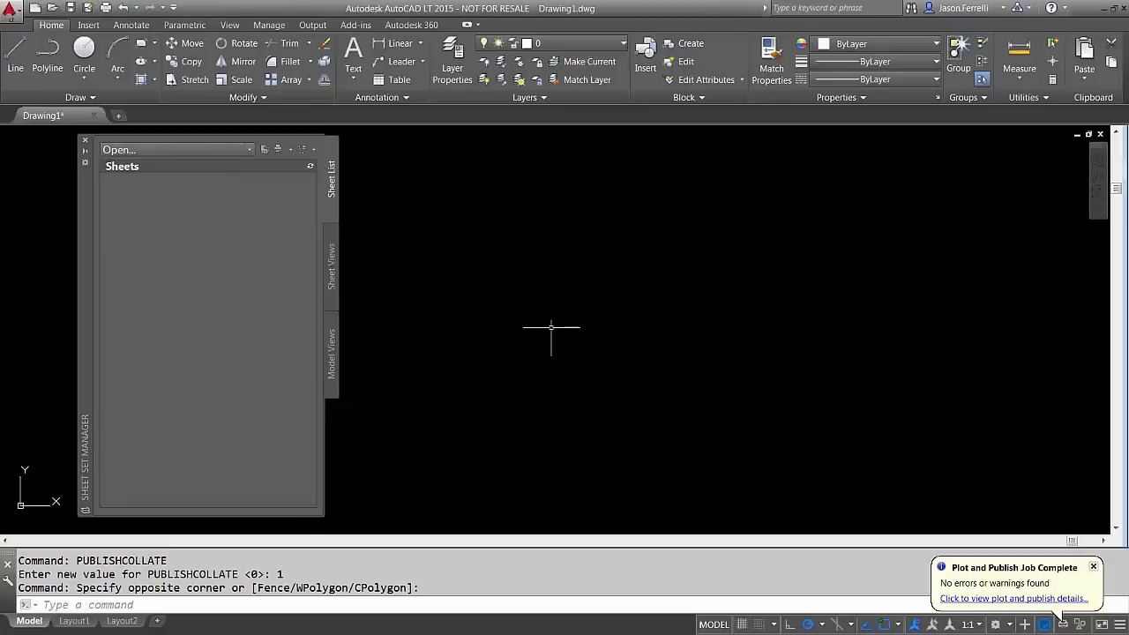
pyautogui.click(246, 150)
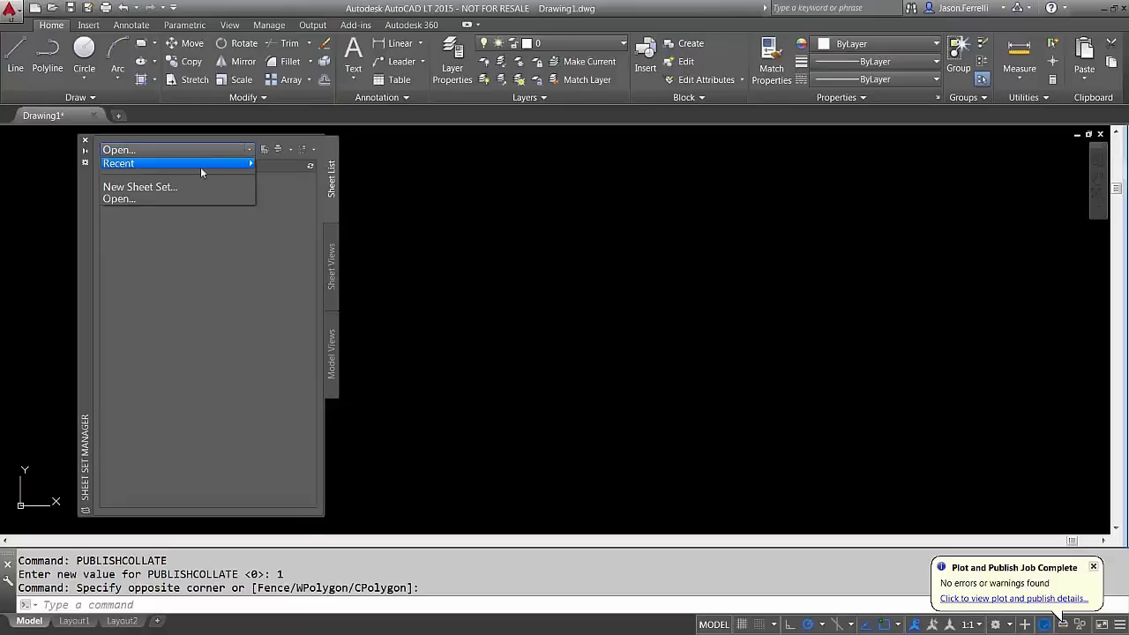
# Start a new sheet set built from existing drawings
pyautogui.click(160, 187)
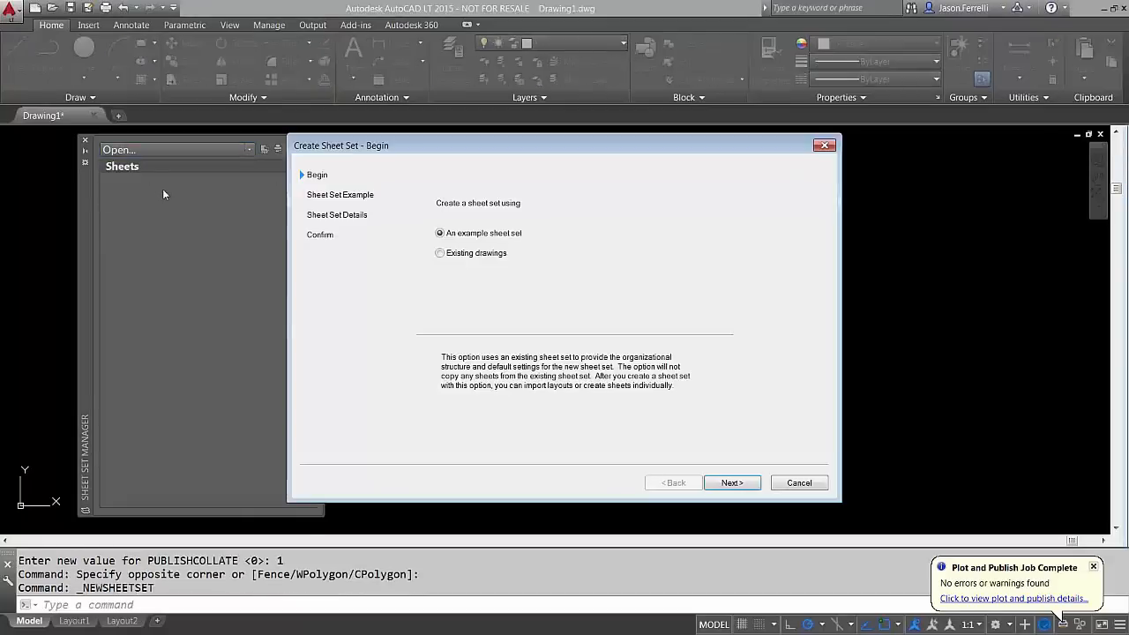
pyautogui.moveTo(474, 146); pyautogui.dragTo(416, 134)
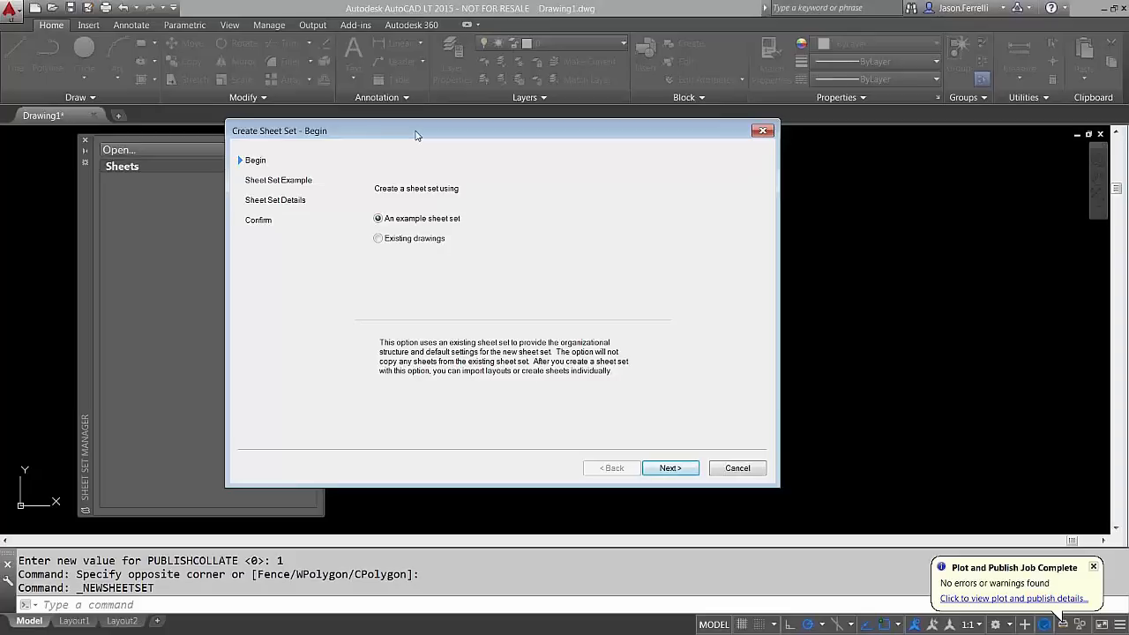
pyautogui.click(380, 240)
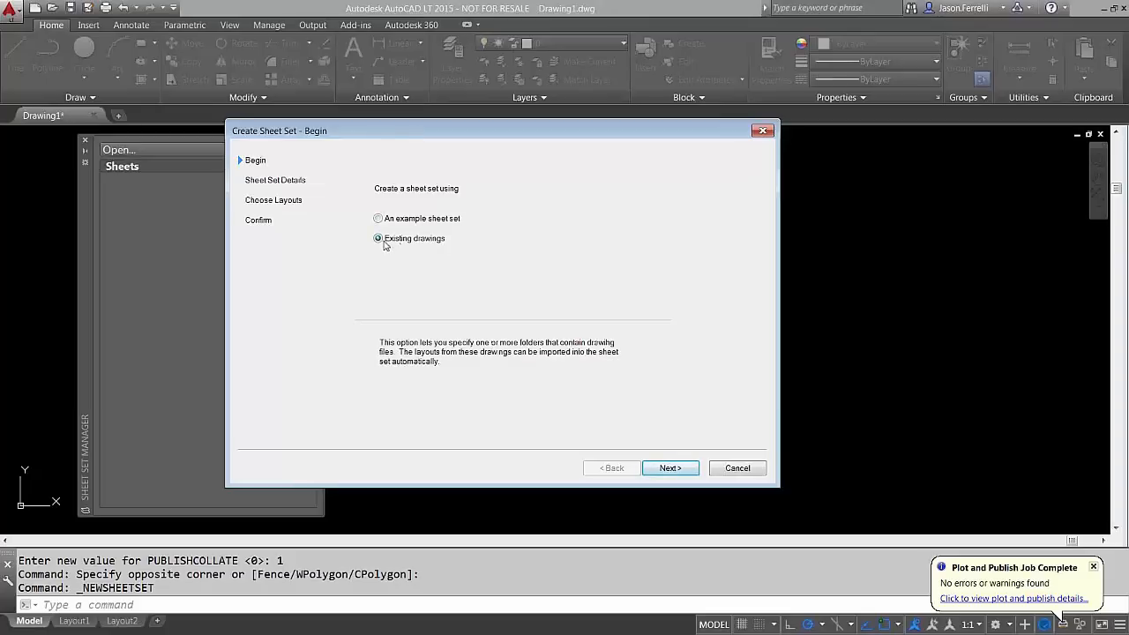
pyautogui.click(671, 468)
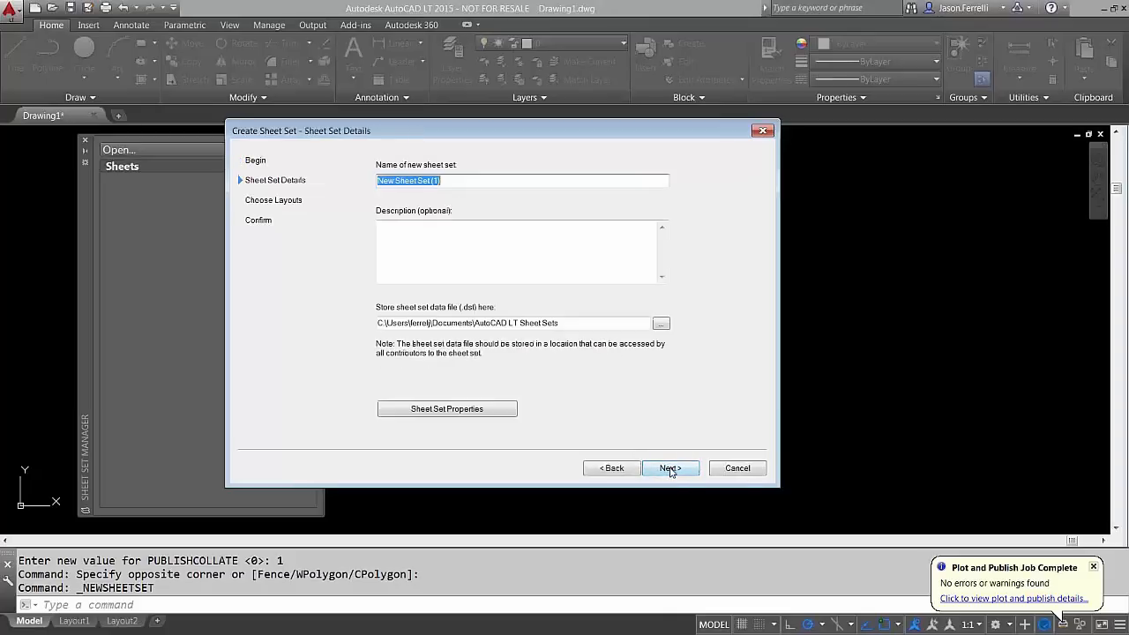
# Name the sheet set WEBCAST and choose the D:\Working Files\~Webcasts\SSM storage folder
pyautogui.click(491, 180)
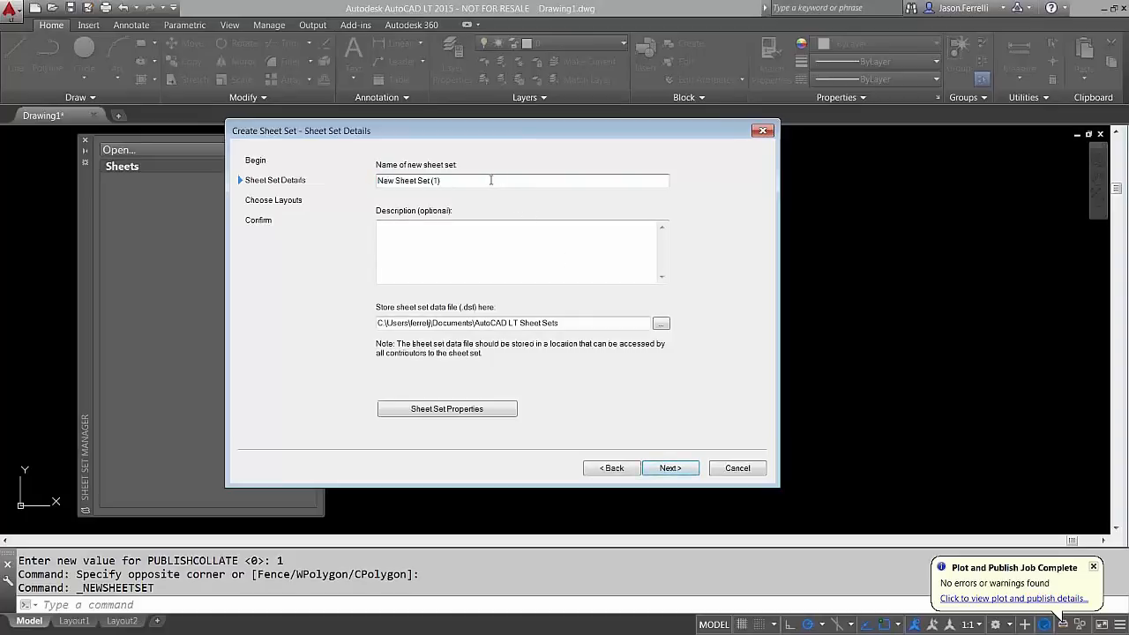
pyautogui.moveTo(490, 180); pyautogui.dragTo(286, 161)
pyautogui.write('WEBCA')
pyautogui.write('SS')
pyautogui.click(446, 256)
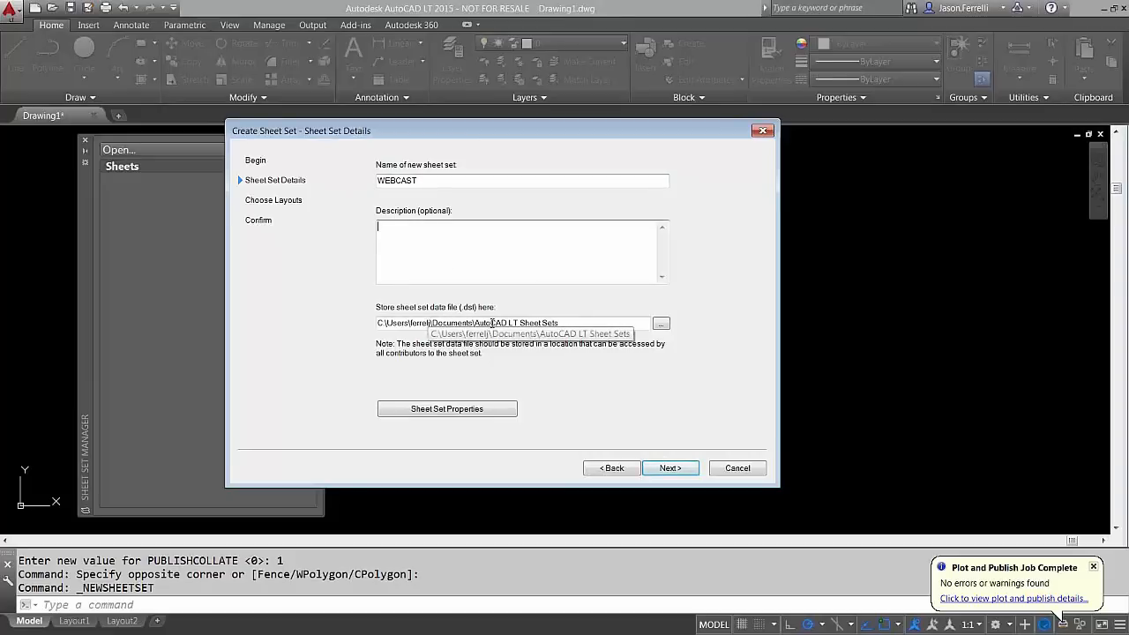
pyautogui.click(660, 323)
pyautogui.click(417, 198)
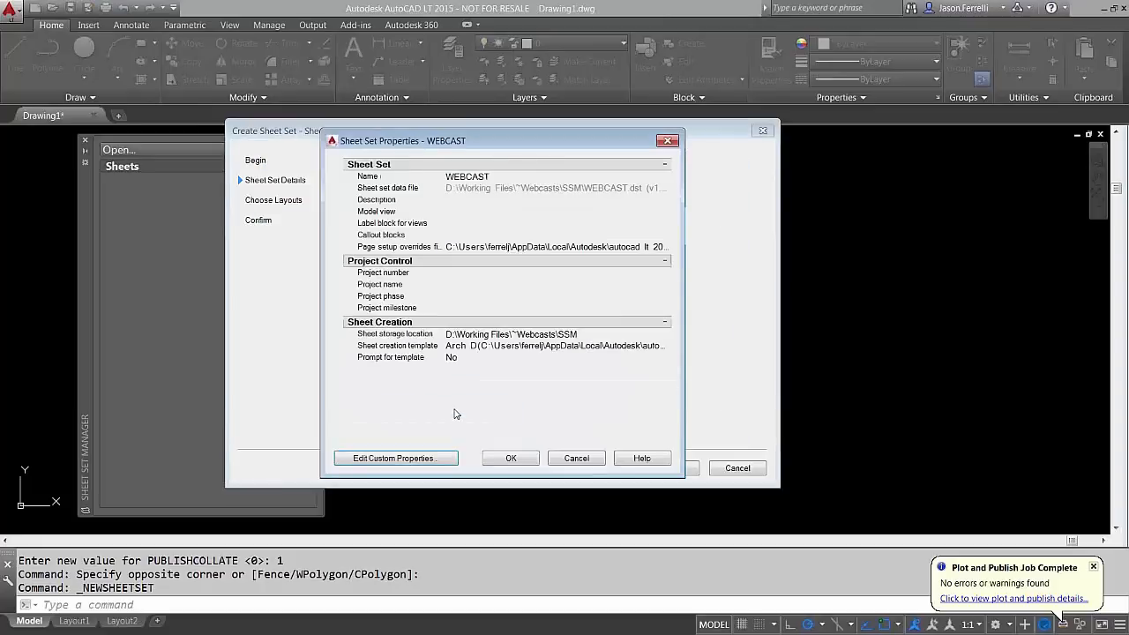
# Assign ~Webcasts\SSM\Page Setups.dwt as the page setup overrides file and accept the properties
pyautogui.click(545, 247)
pyautogui.click(665, 247)
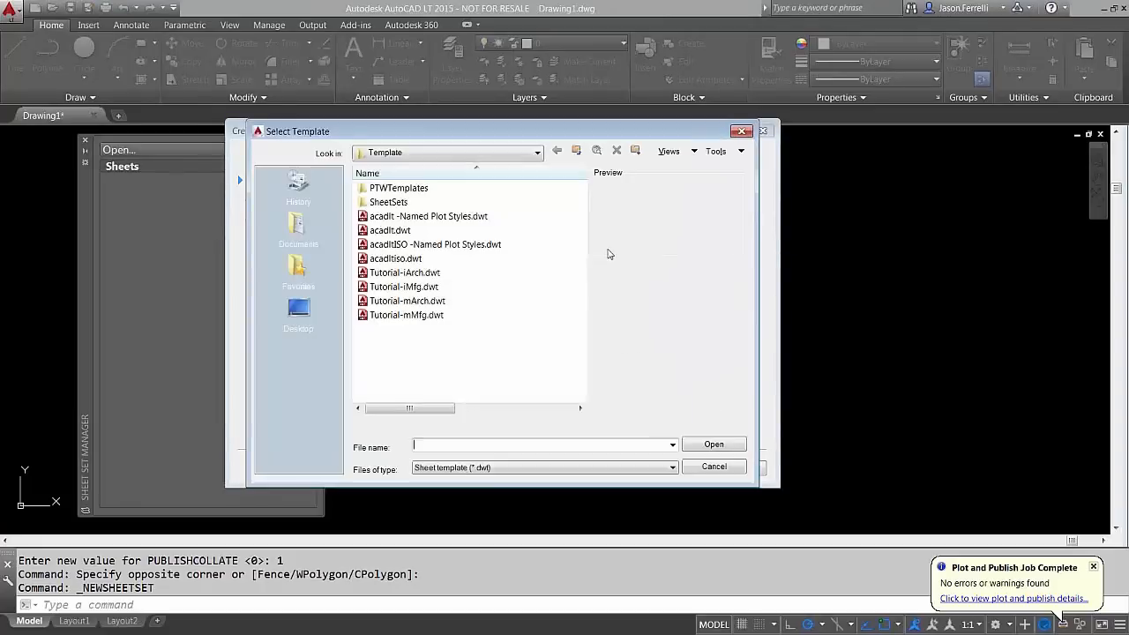
pyautogui.click(299, 308)
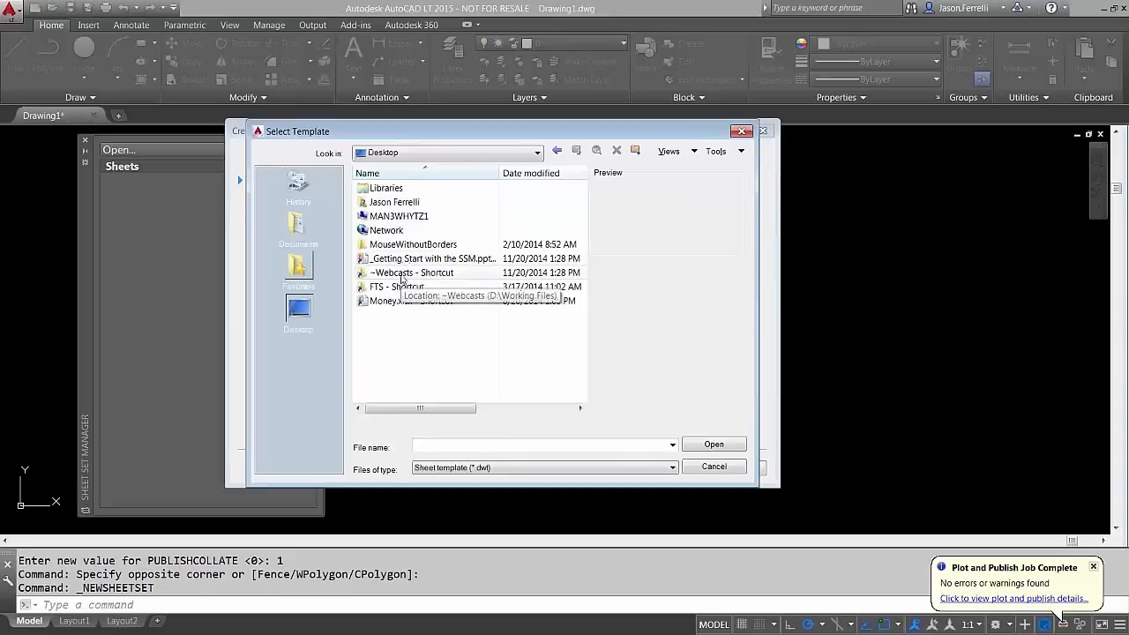
pyautogui.doubleClick(401, 275)
pyautogui.doubleClick(388, 225)
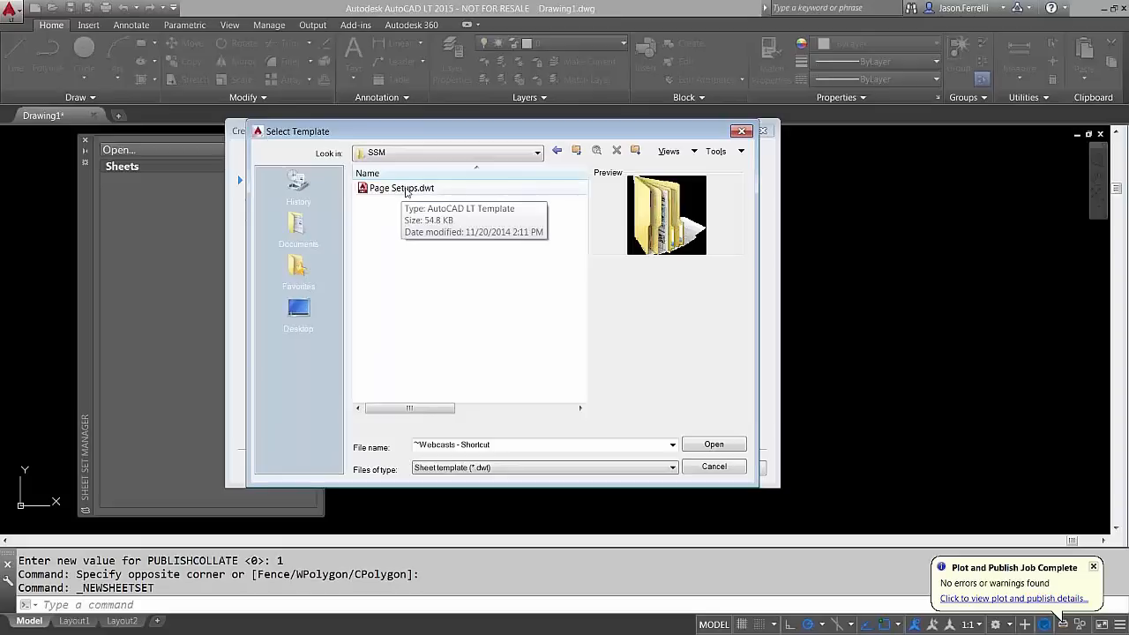
pyautogui.doubleClick(404, 188)
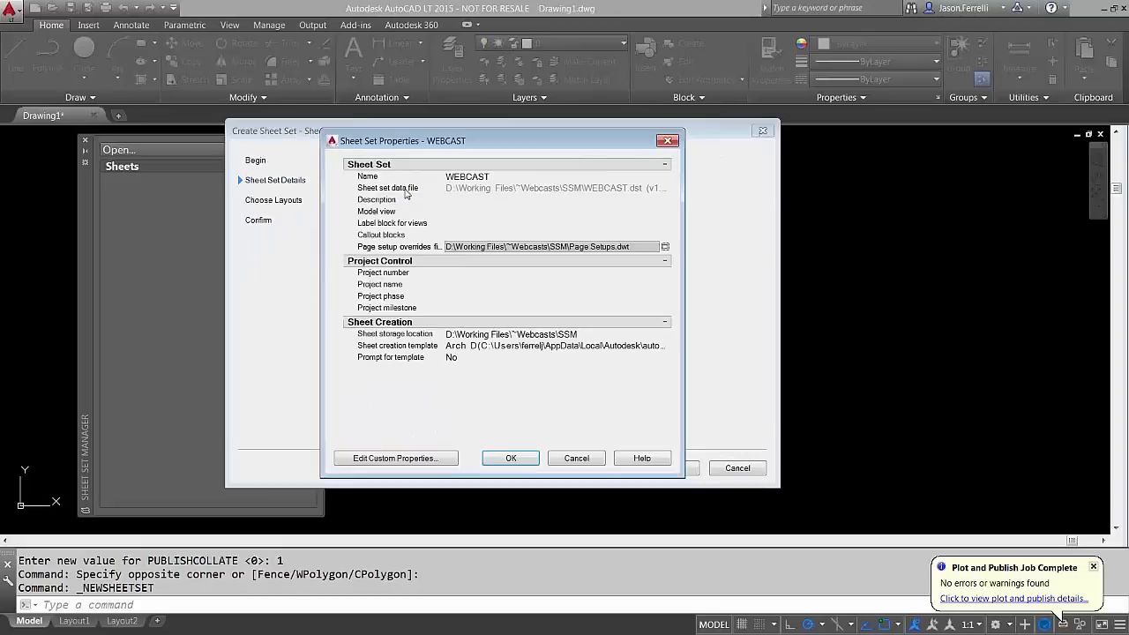
pyautogui.click(519, 465)
pyautogui.click(668, 468)
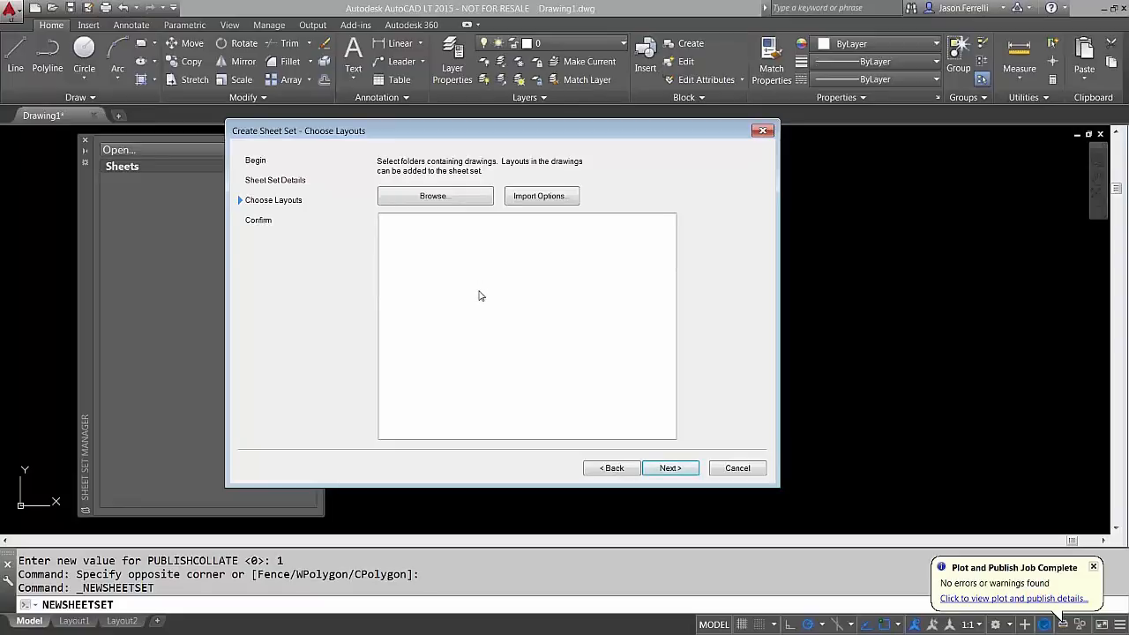
# Skip adding layouts and finish the wizard so the empty WEBCAST set appears
pyautogui.moveTo(488, 138); pyautogui.dragTo(494, 146)
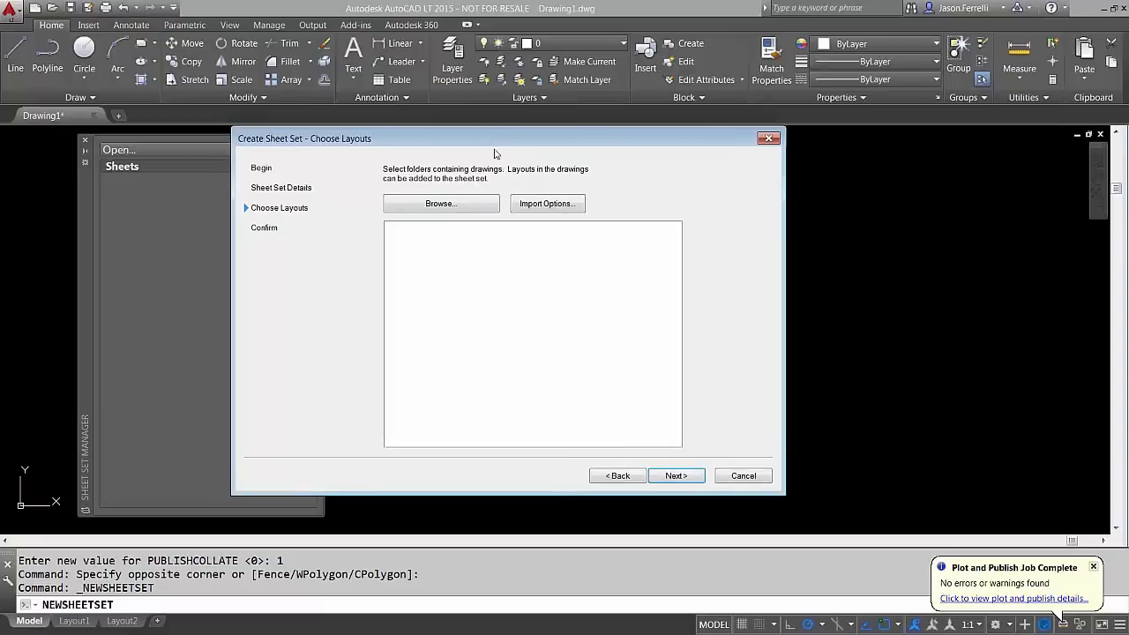
pyautogui.click(663, 477)
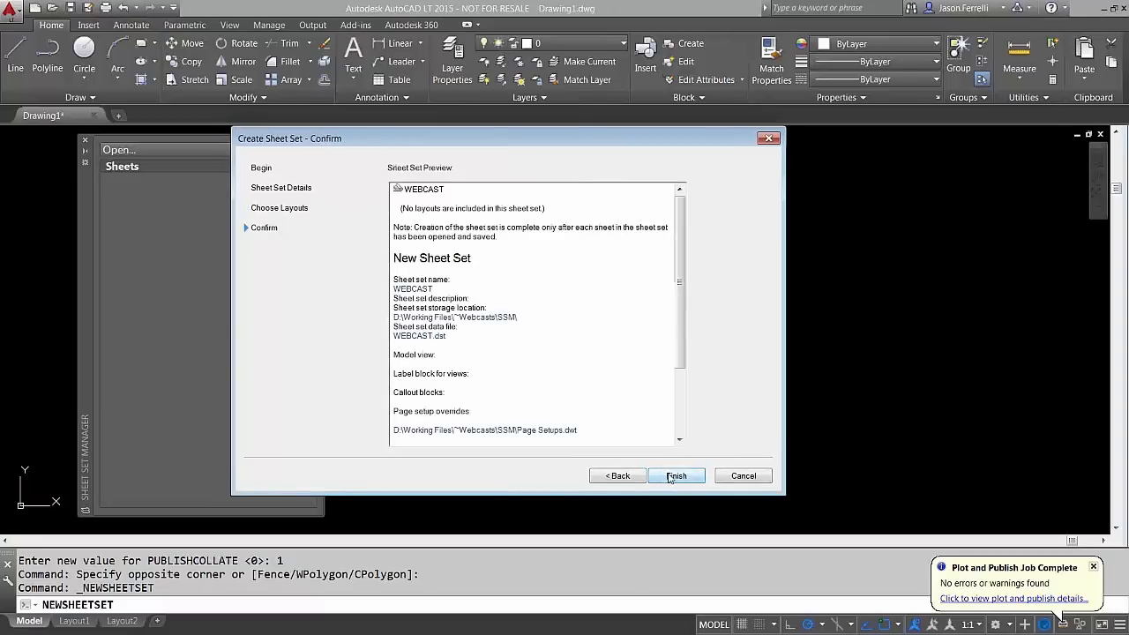
pyautogui.click(674, 477)
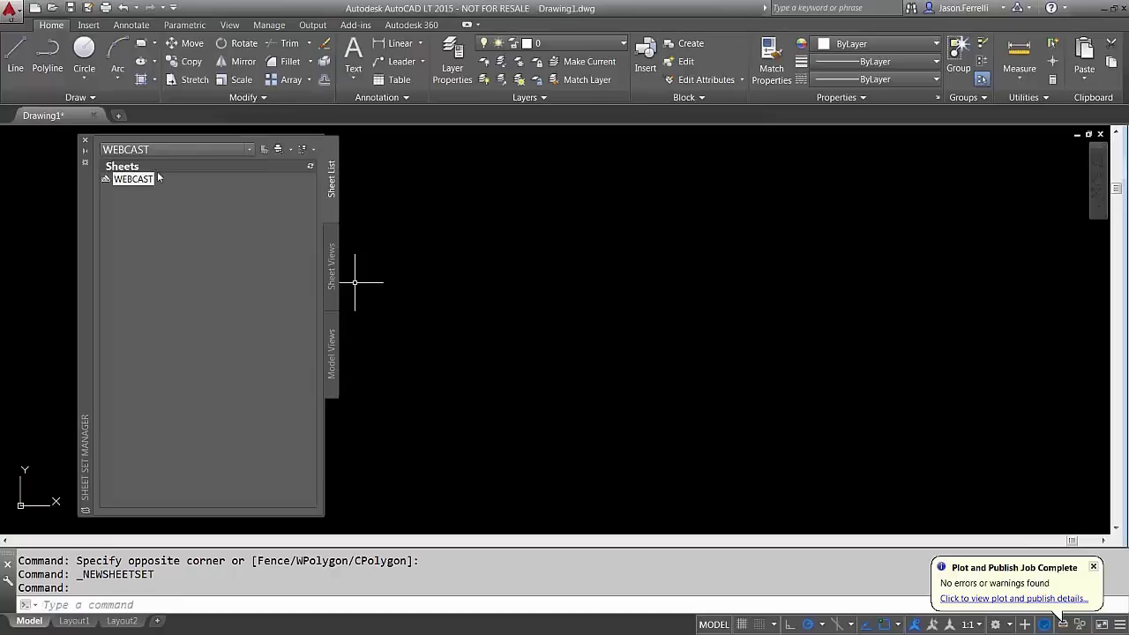
pyautogui.moveTo(89, 209); pyautogui.dragTo(67, 204)
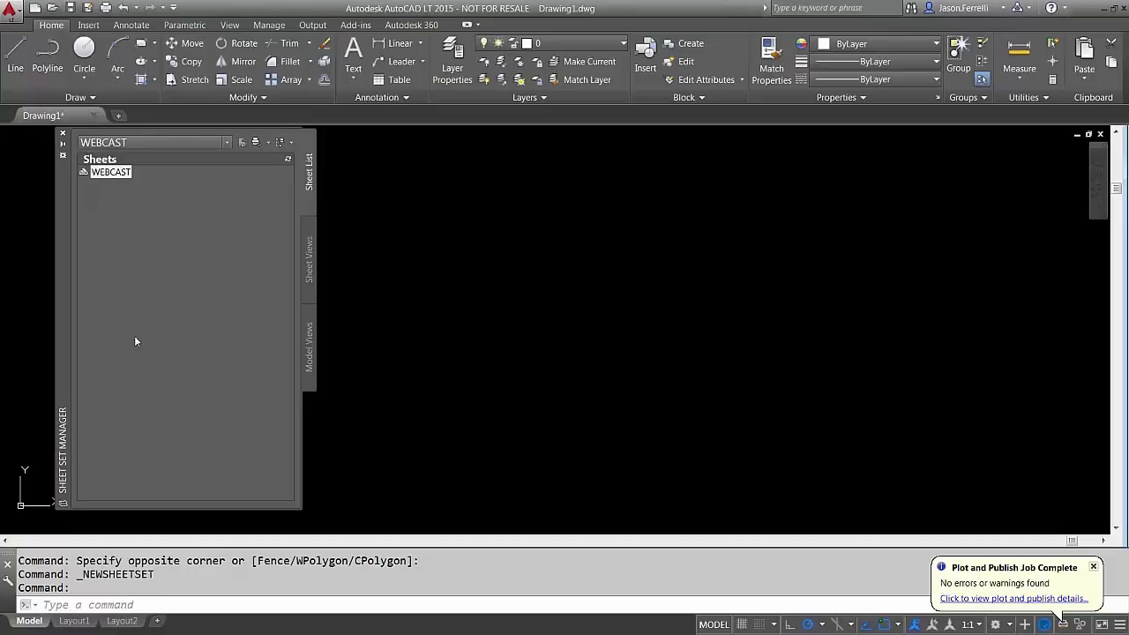
pyautogui.rightClick(125, 179)
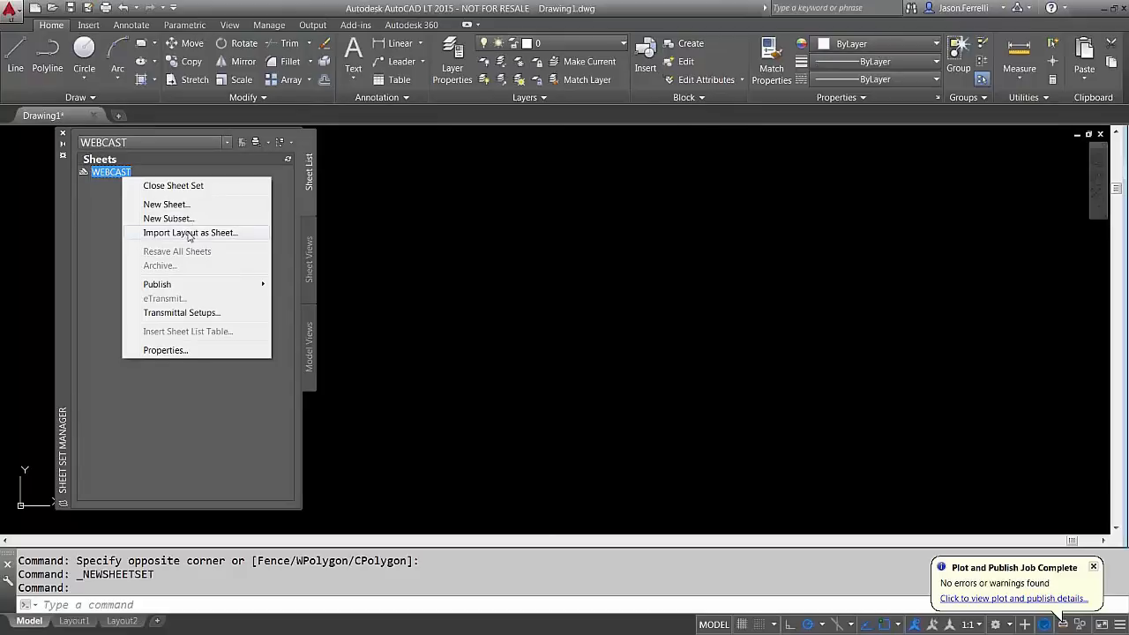
pyautogui.click(438, 338)
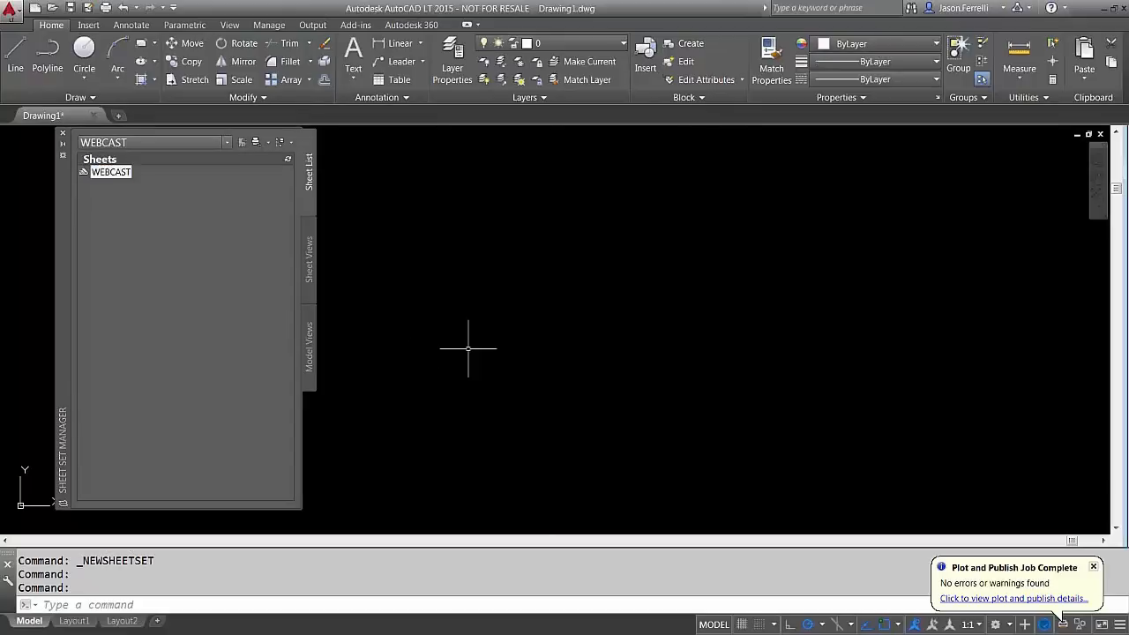
pyautogui.rightClick(118, 176)
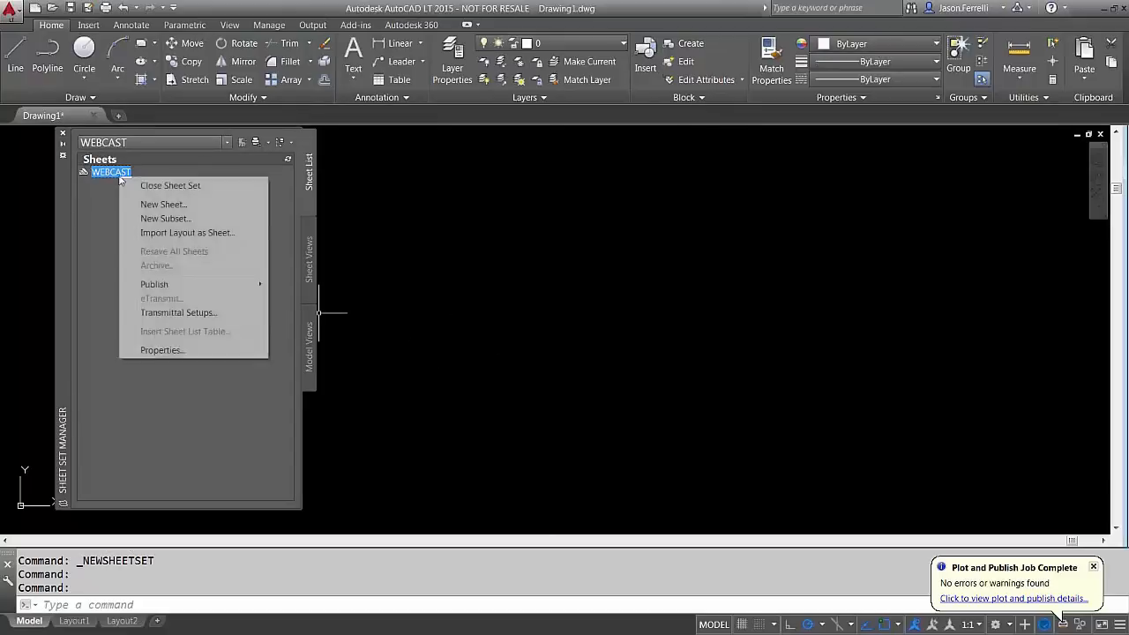
pyautogui.click(161, 232)
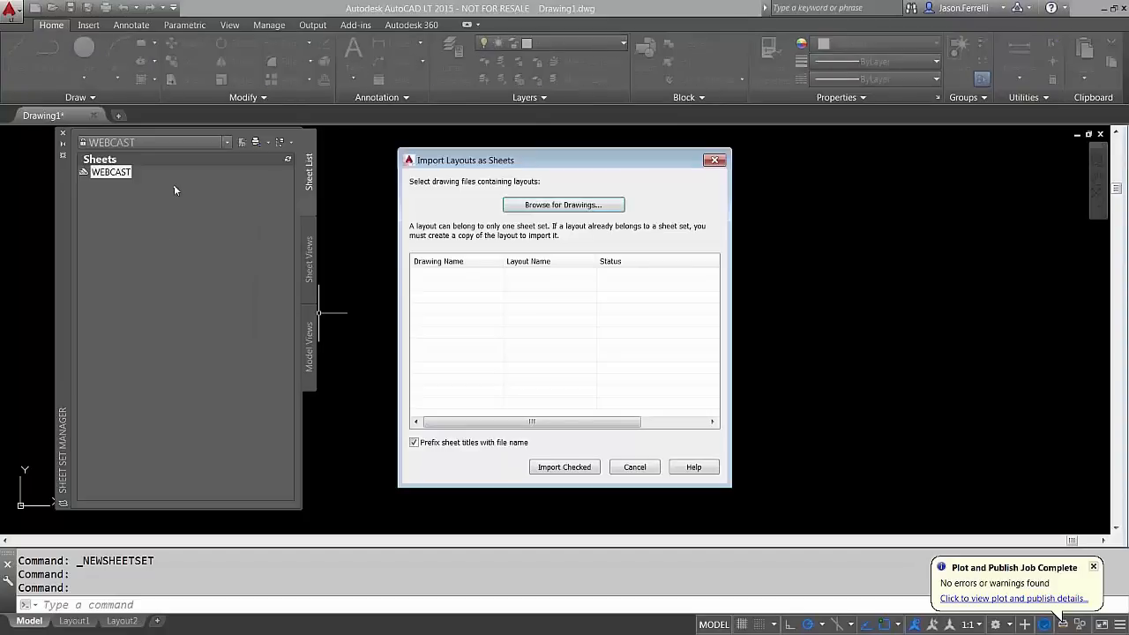
pyautogui.click(645, 467)
pyautogui.rightClick(120, 176)
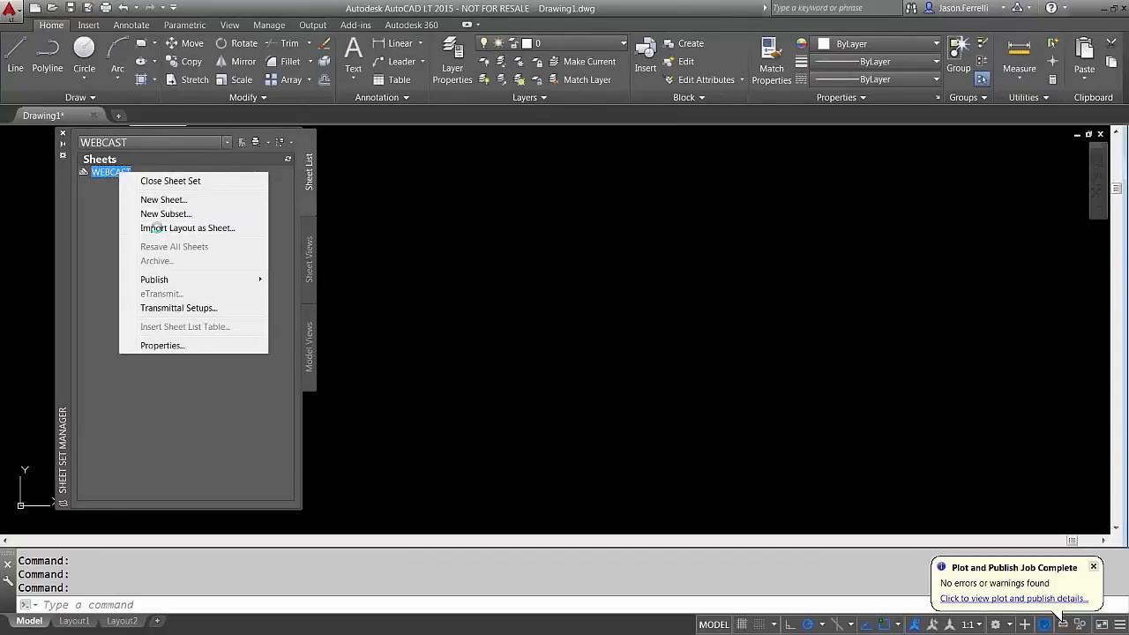
pyautogui.click(159, 230)
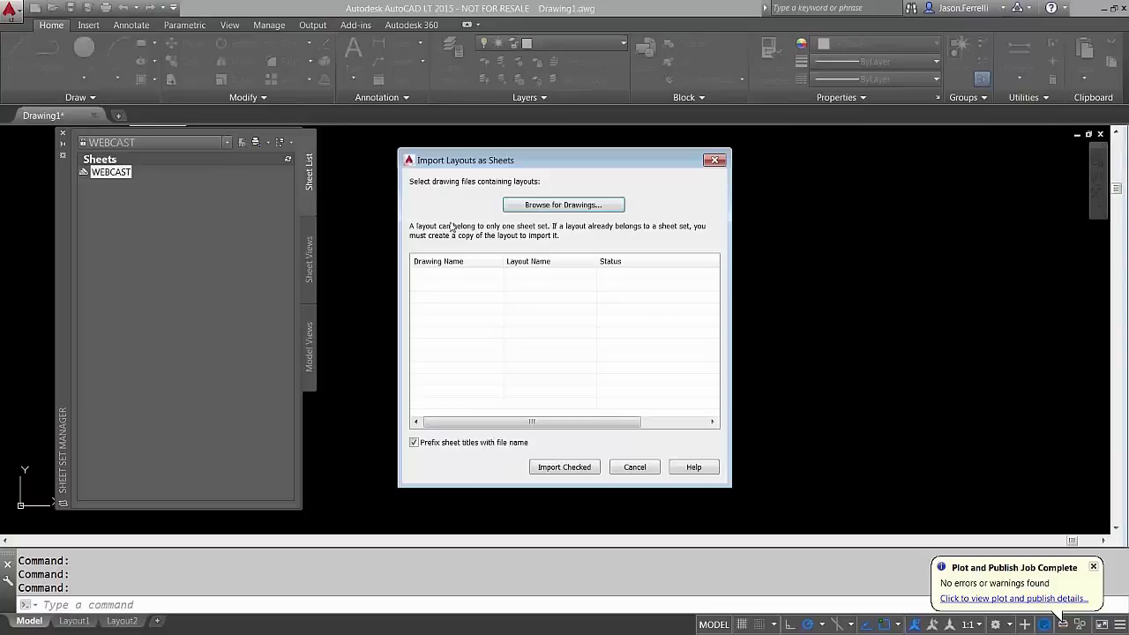
pyautogui.click(536, 209)
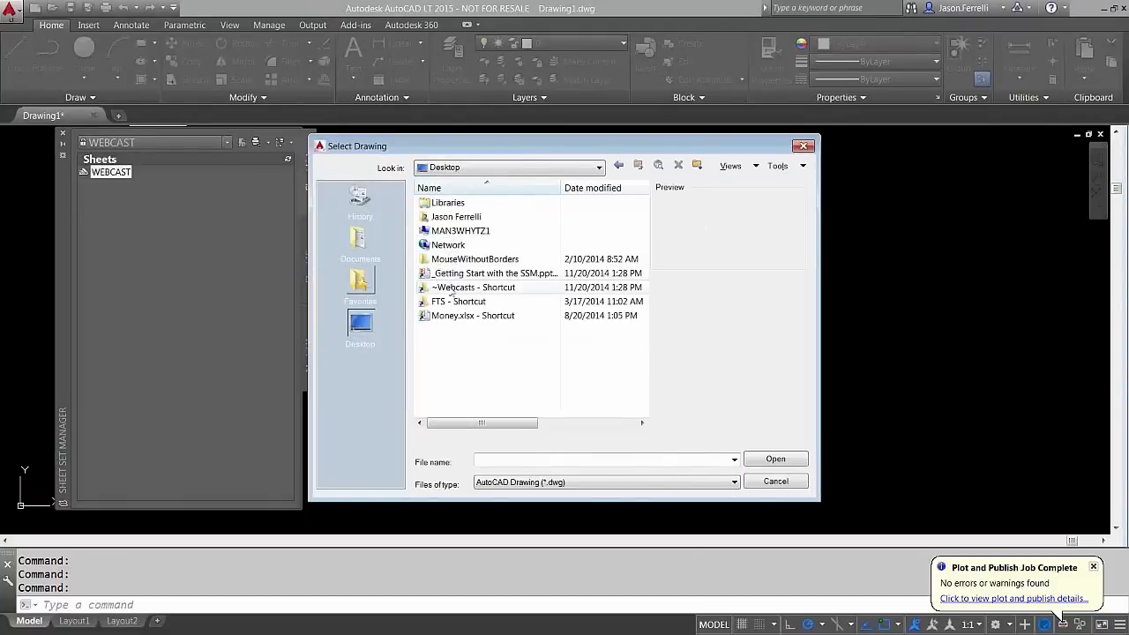
pyautogui.doubleClick(455, 289)
pyautogui.doubleClick(448, 204)
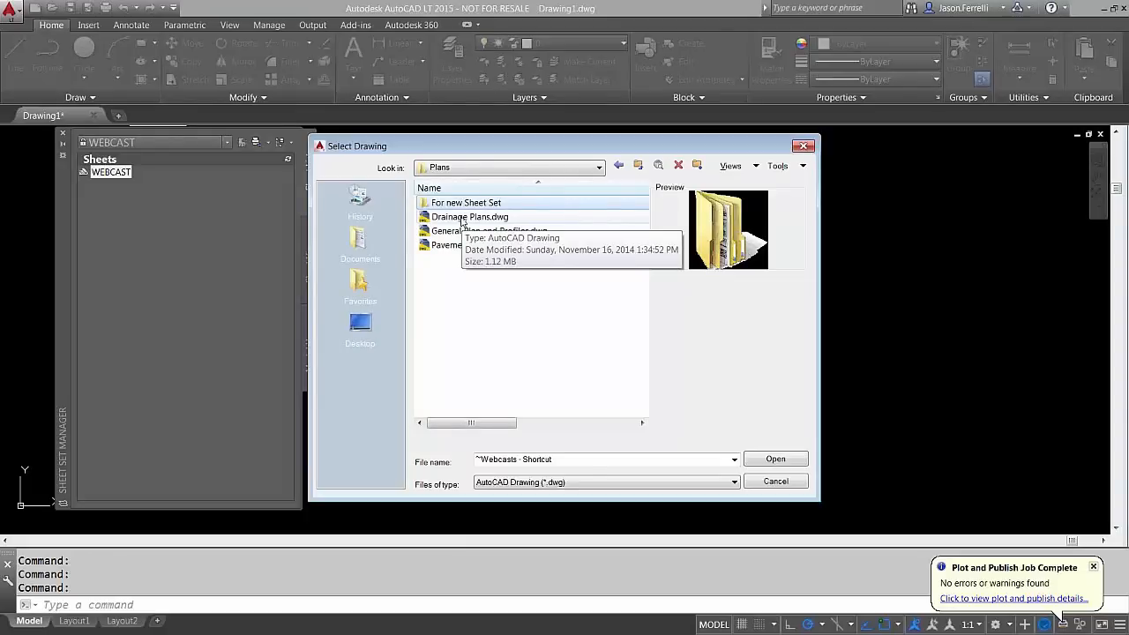
pyautogui.doubleClick(461, 218)
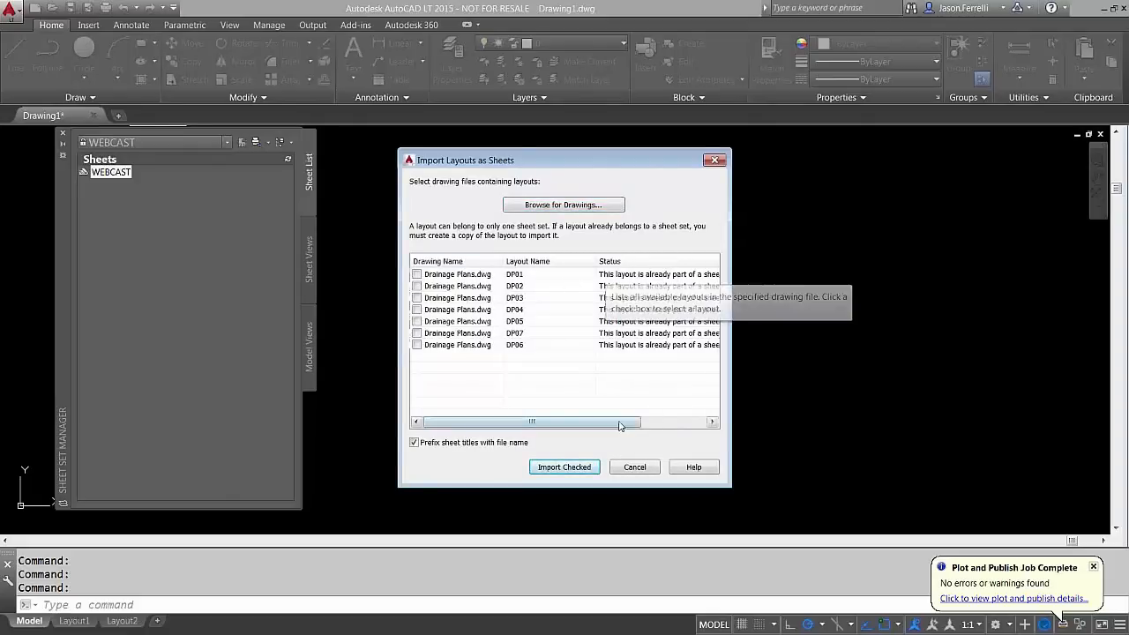
pyautogui.click(417, 274)
pyautogui.click(417, 286)
pyautogui.click(418, 297)
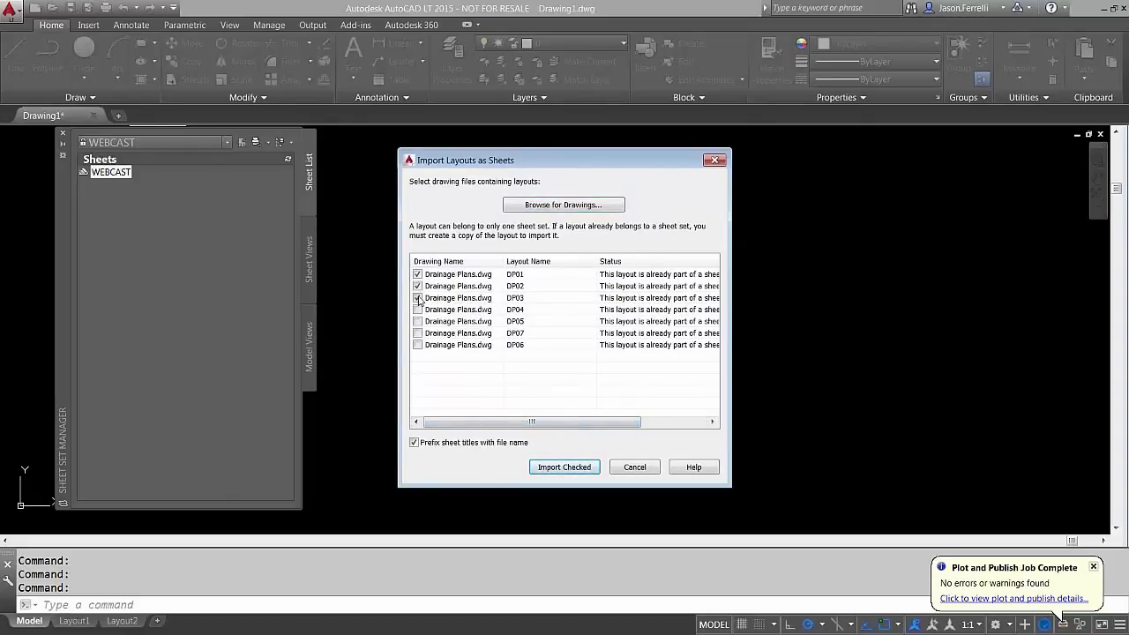
pyautogui.click(417, 309)
pyautogui.click(417, 321)
pyautogui.click(565, 466)
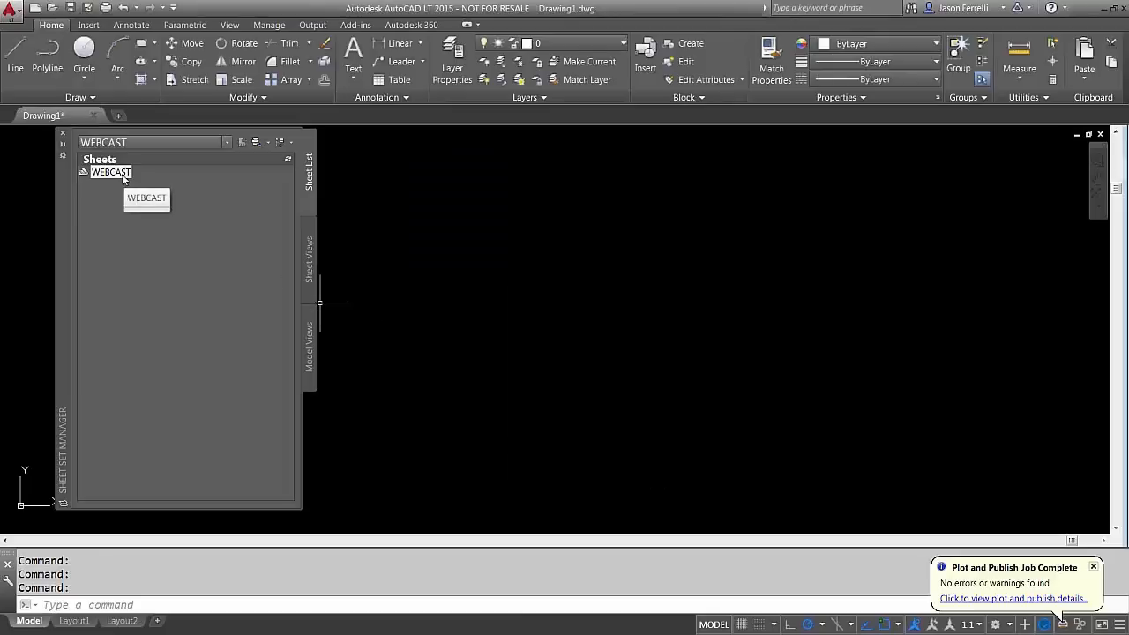
# Import all layouts from the three plan drawings in the For new Sheet Set folder into WEBCAST
pyautogui.rightClick(124, 174)
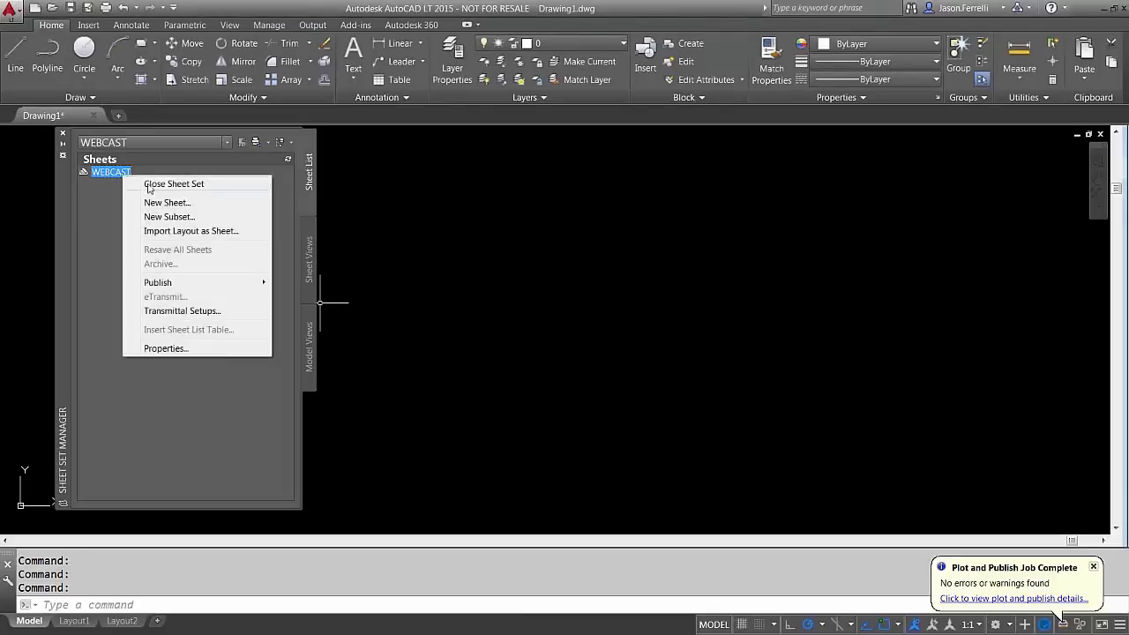
pyautogui.click(176, 231)
pyautogui.click(547, 208)
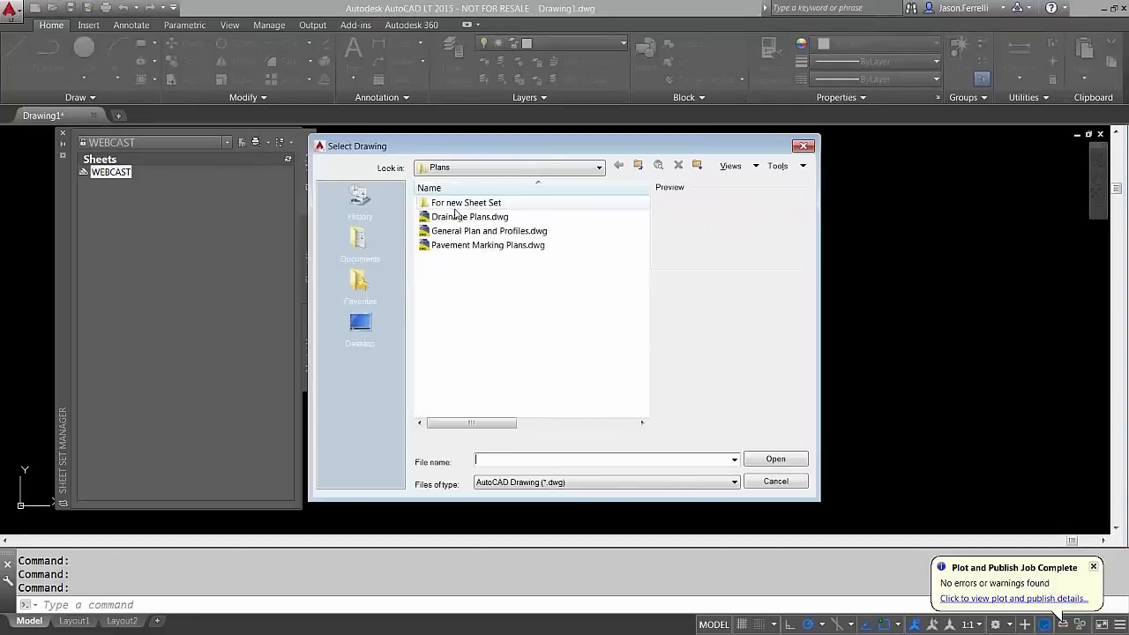
pyautogui.doubleClick(456, 208)
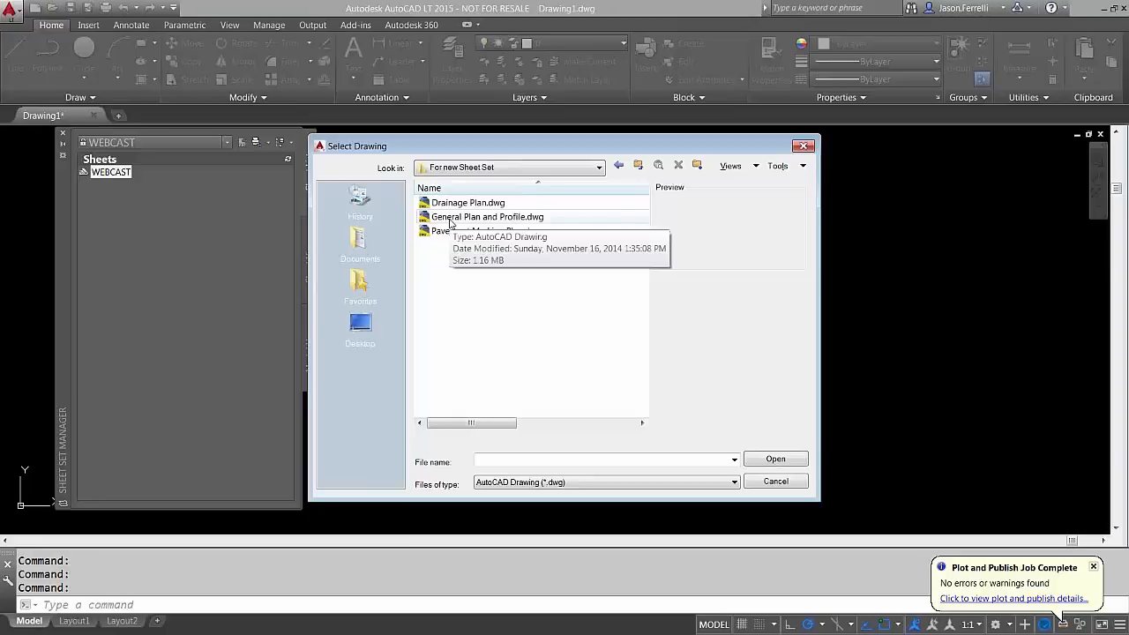
pyautogui.click(447, 207)
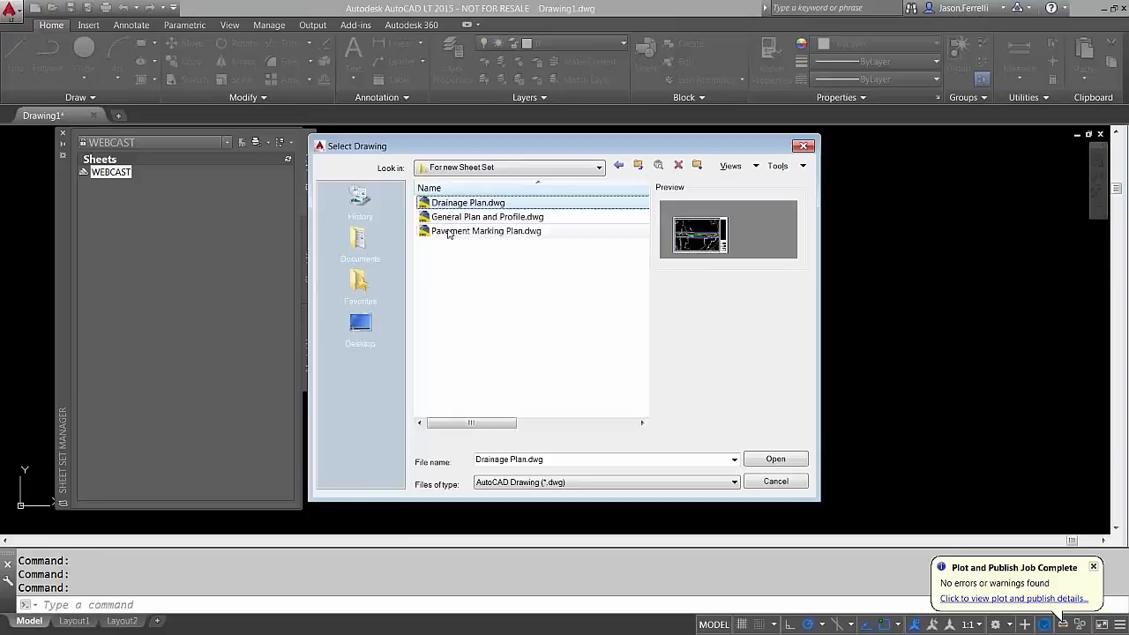
pyautogui.keyDown('shift'); pyautogui.click(447, 231); pyautogui.keyUp('shift')
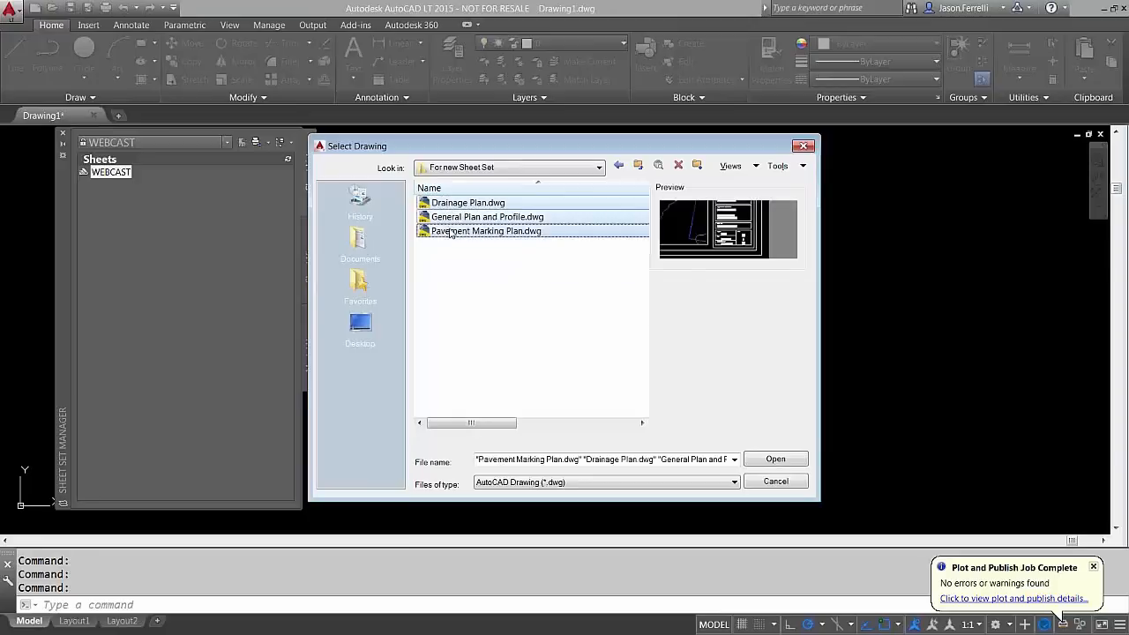
pyautogui.click(756, 462)
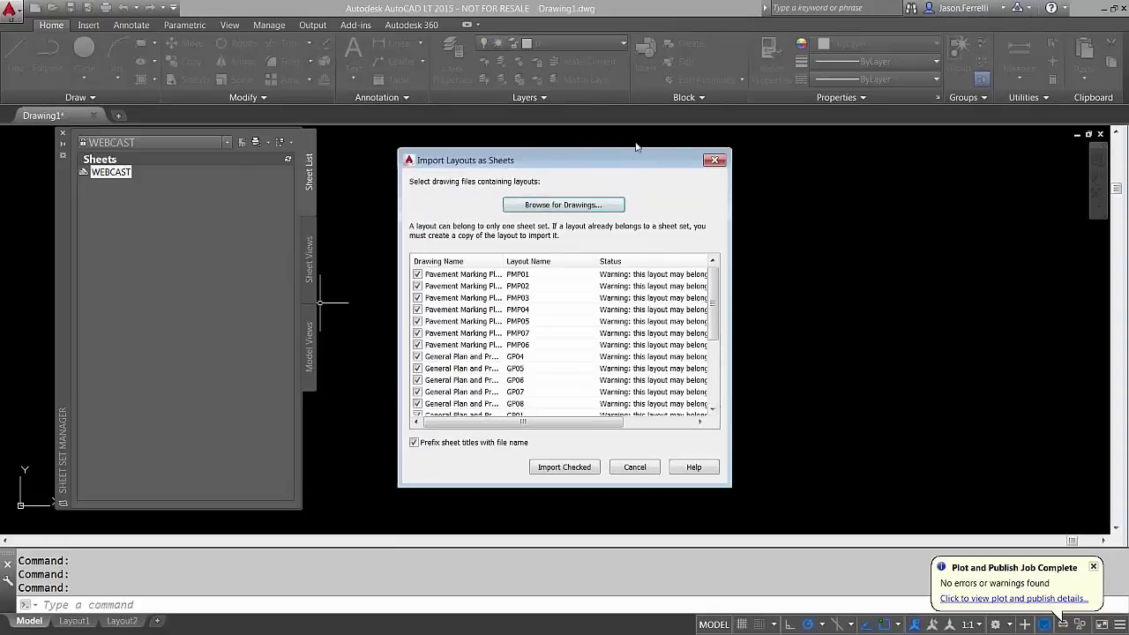
pyautogui.moveTo(713, 317); pyautogui.dragTo(722, 388)
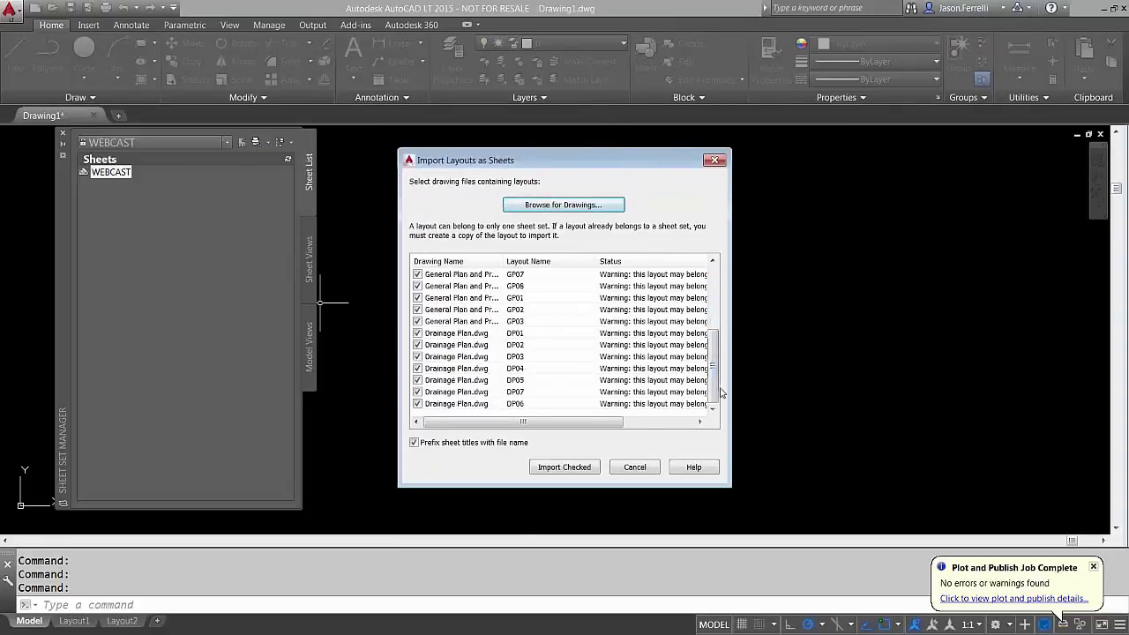
pyautogui.click(569, 468)
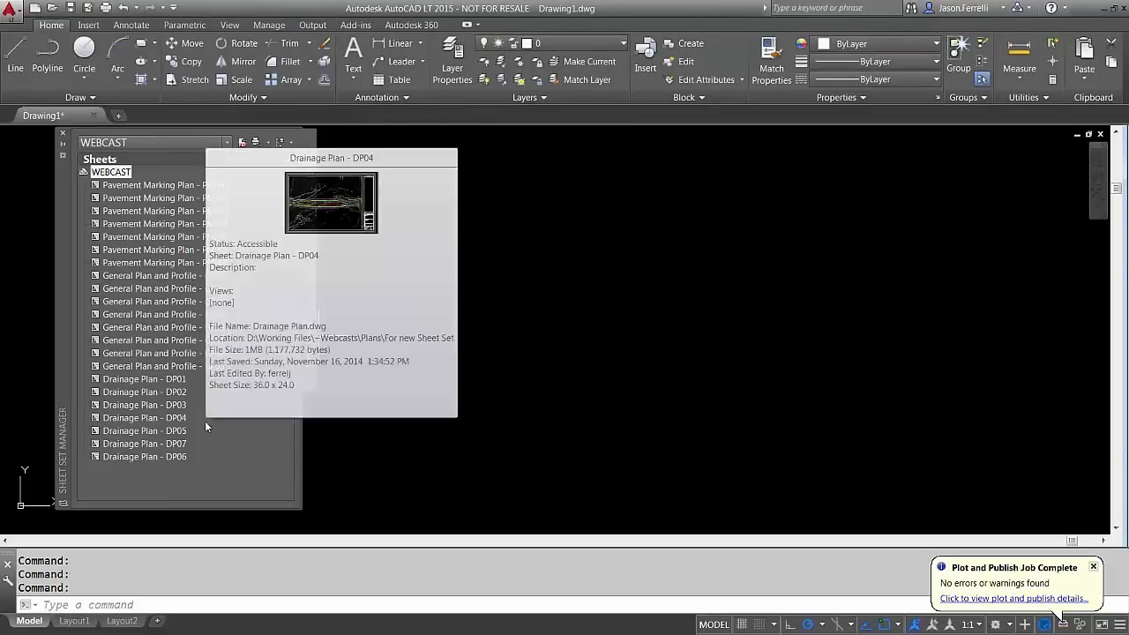
# Open the General Plan and Profile - GP01 sheet from the WEBCAST list
pyautogui.moveTo(203, 448)
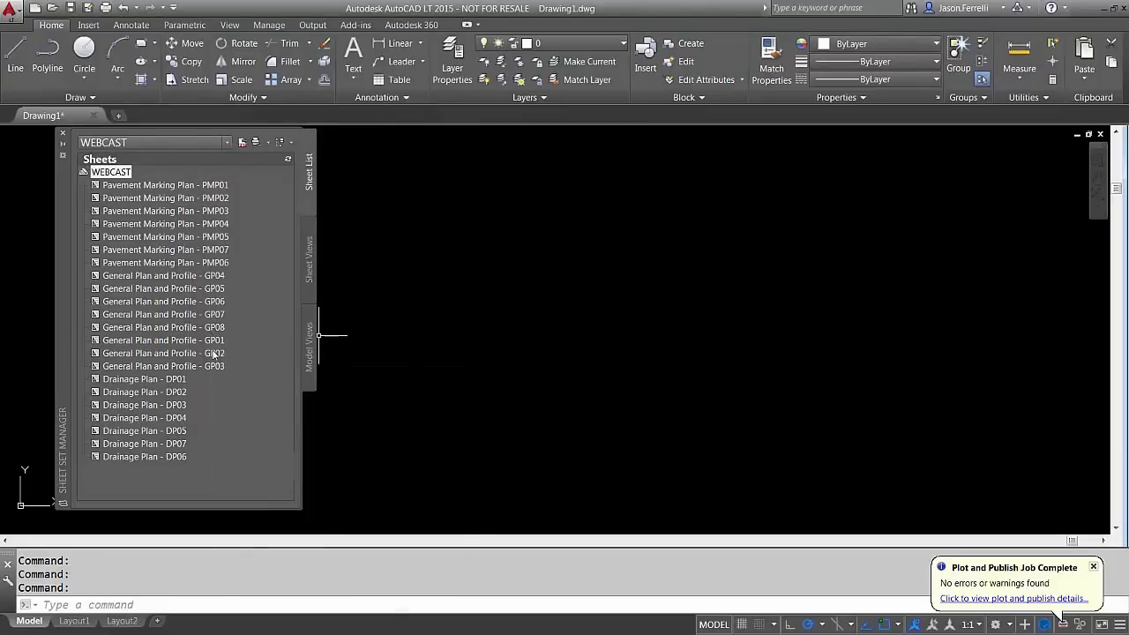
pyautogui.click(181, 341)
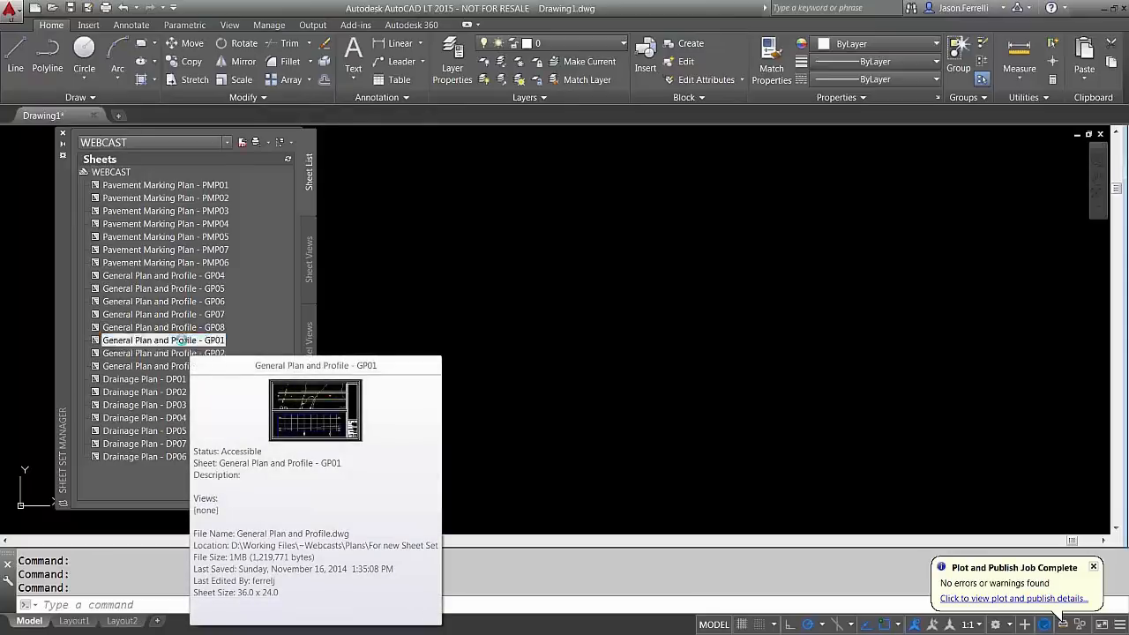
pyautogui.doubleClick(180, 340)
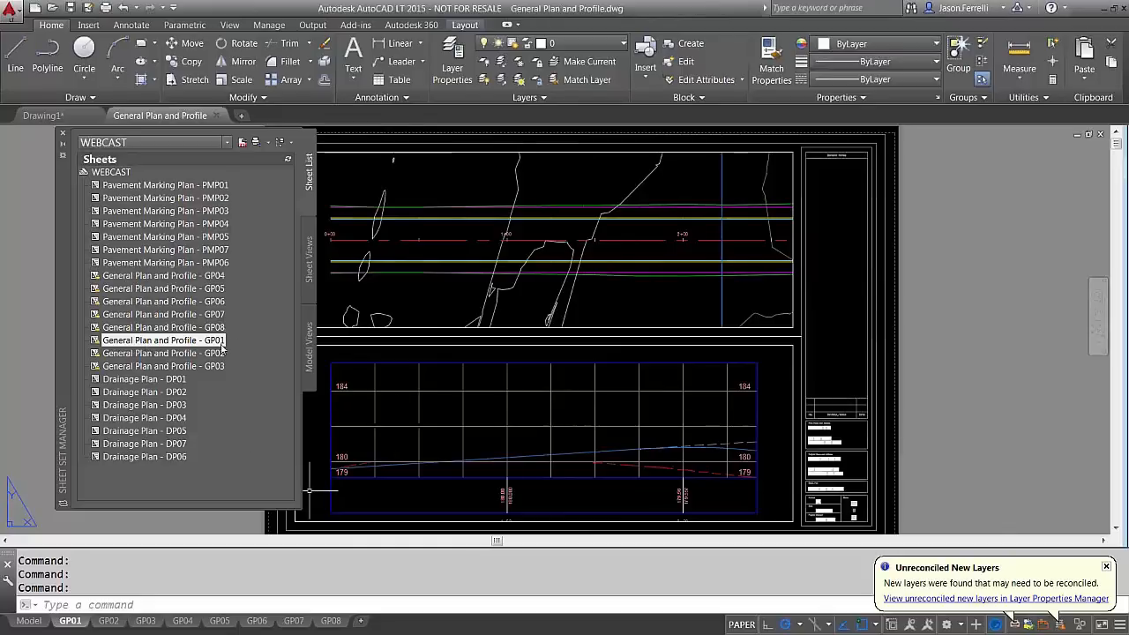
# Close the General Plan and Profile drawing, leaving Drawing1
pyautogui.moveTo(223, 348)
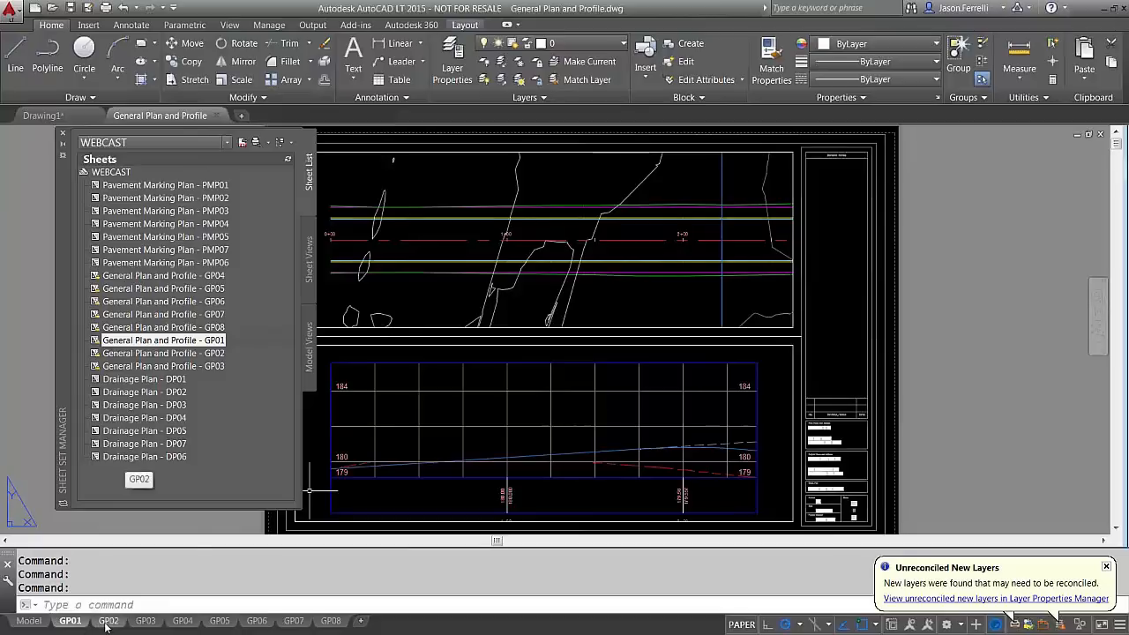
pyautogui.moveTo(120, 624)
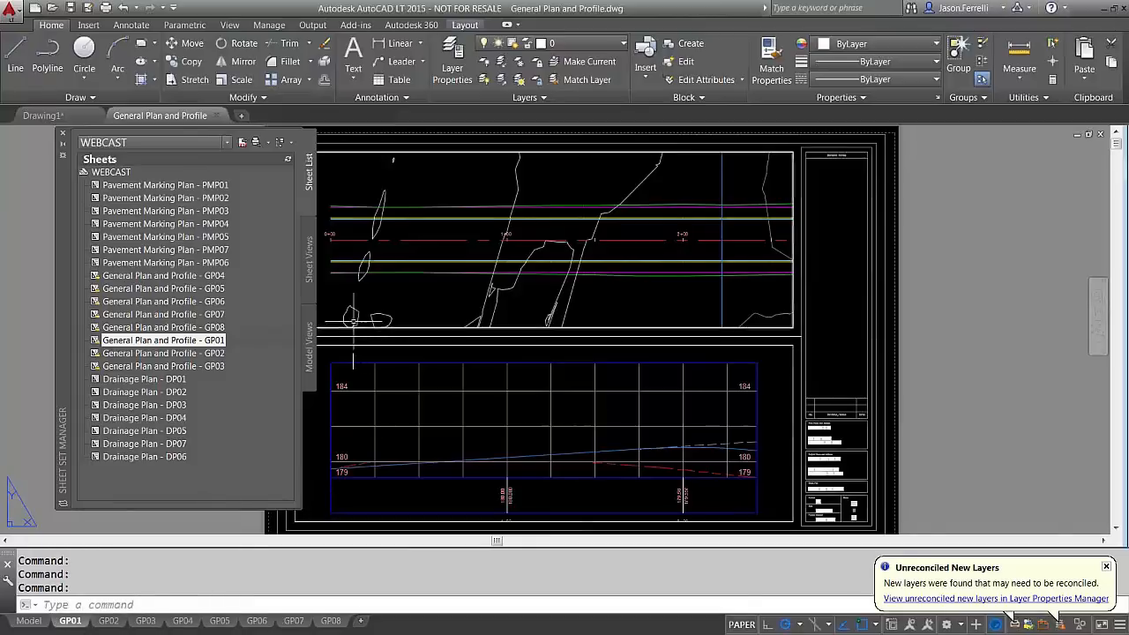
pyautogui.click(215, 115)
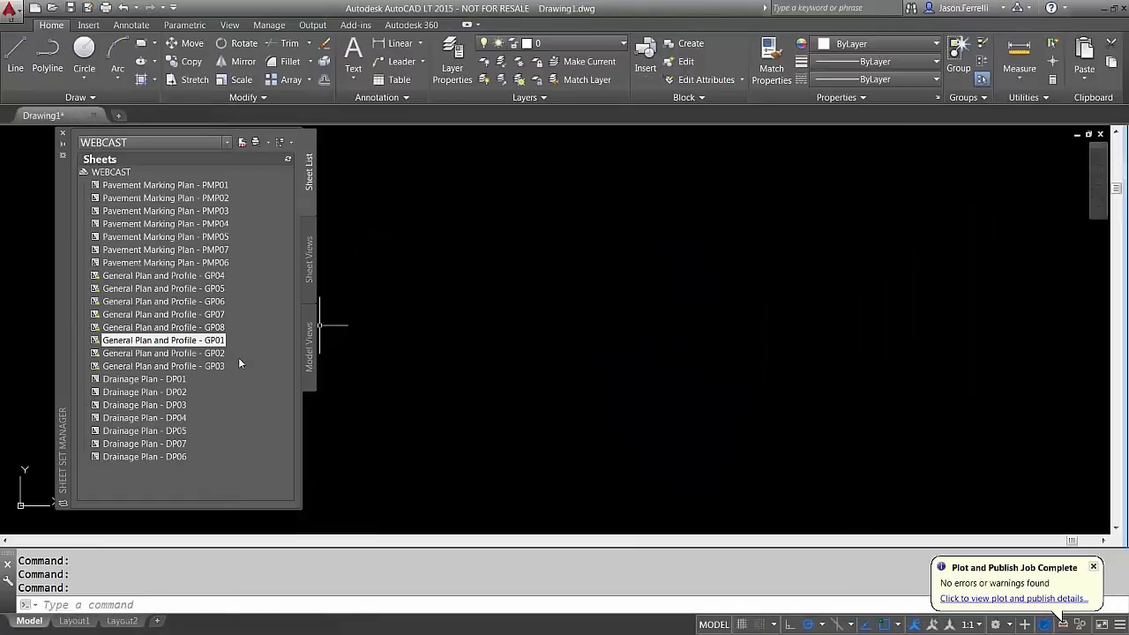
# Remove all 22 sheets from the WEBCAST sheet set
pyautogui.click(148, 457)
pyautogui.keyDown('shift'); pyautogui.click(151, 197); pyautogui.keyUp('shift')
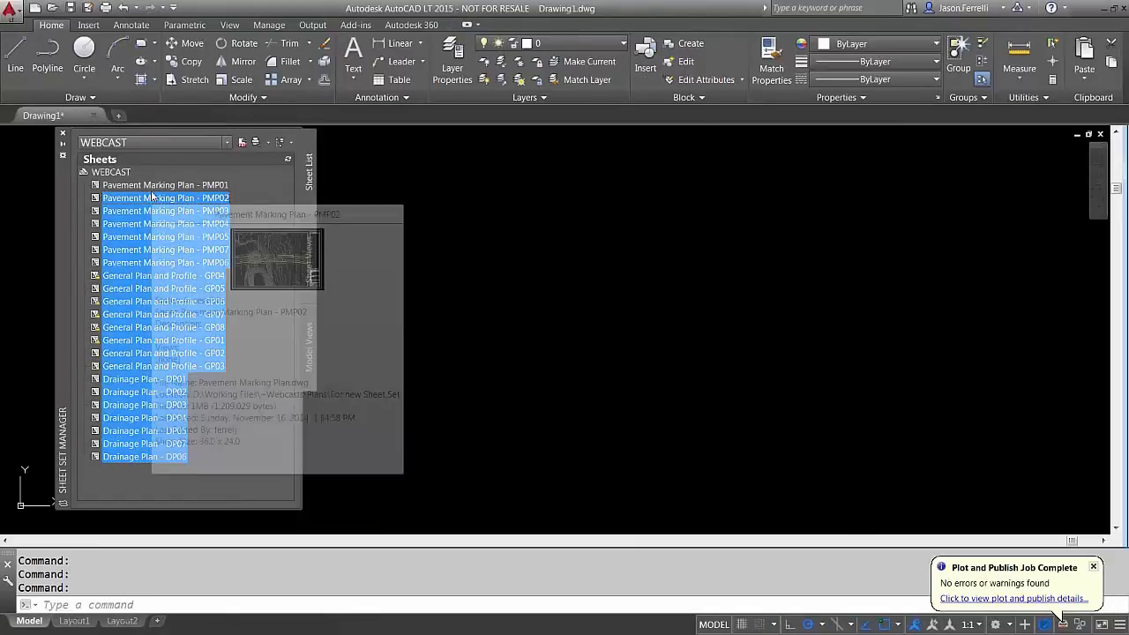
pyautogui.rightClick(153, 188)
pyautogui.click(210, 244)
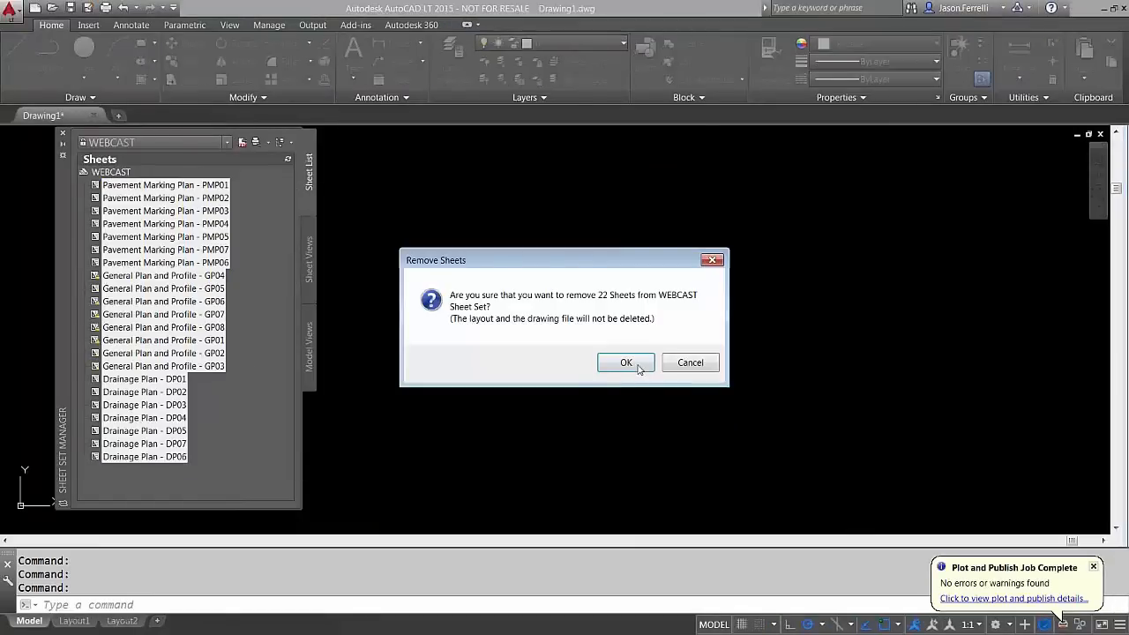
pyautogui.click(637, 365)
# Import the eight General Plan and Profile layouts as sheets without the file-name prefix
pyautogui.rightClick(123, 177)
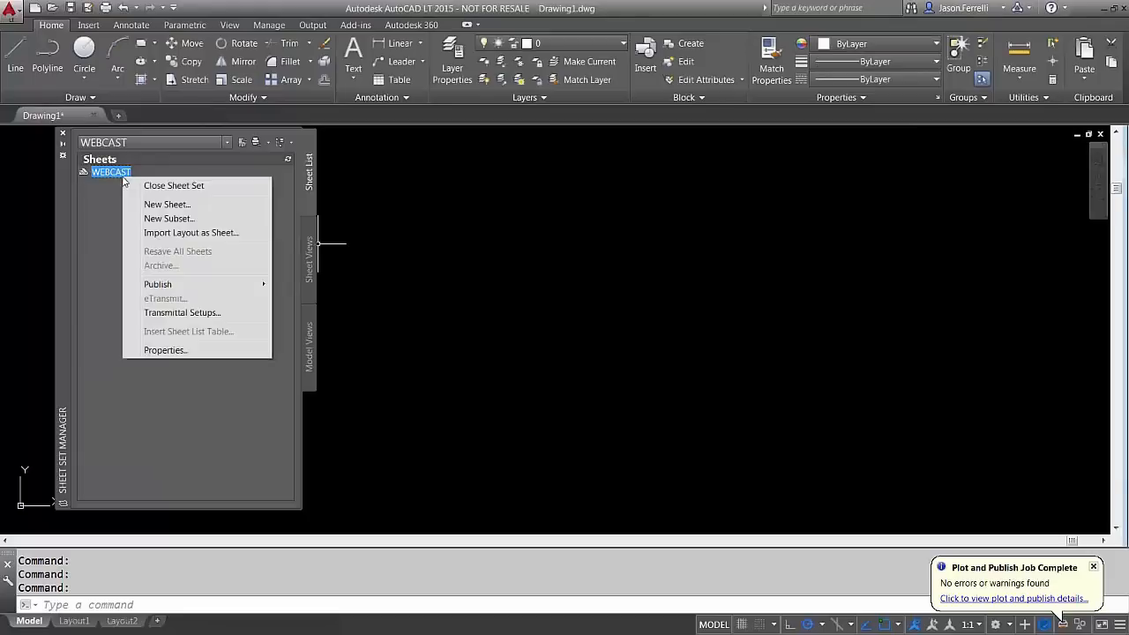
pyautogui.click(185, 233)
pyautogui.click(534, 204)
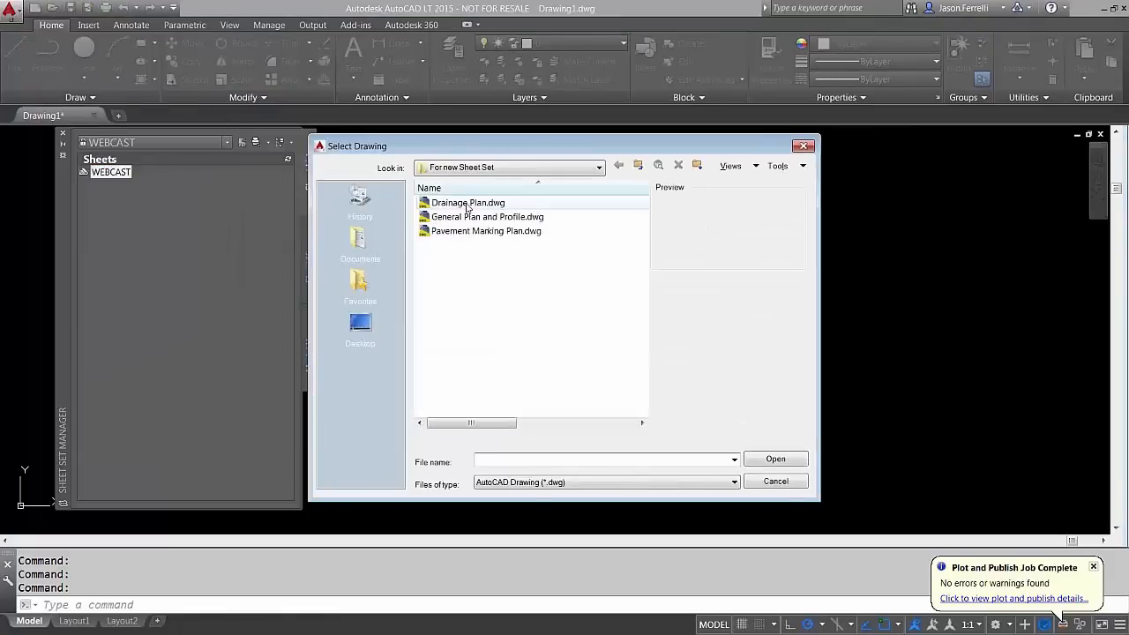
pyautogui.doubleClick(466, 218)
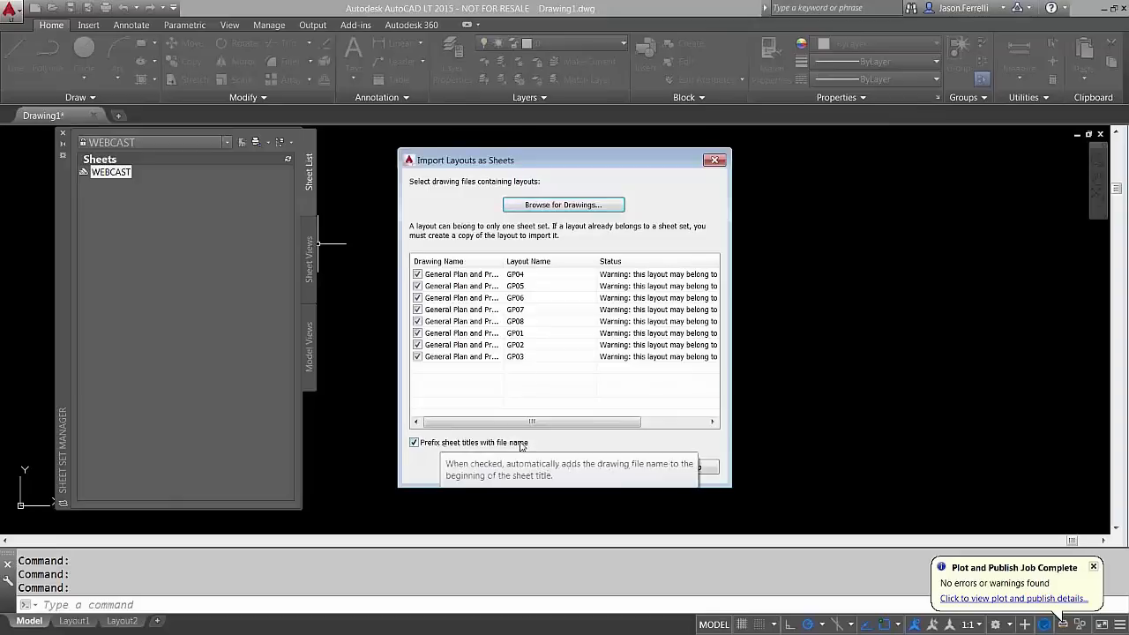
pyautogui.moveTo(499, 261); pyautogui.dragTo(520, 261)
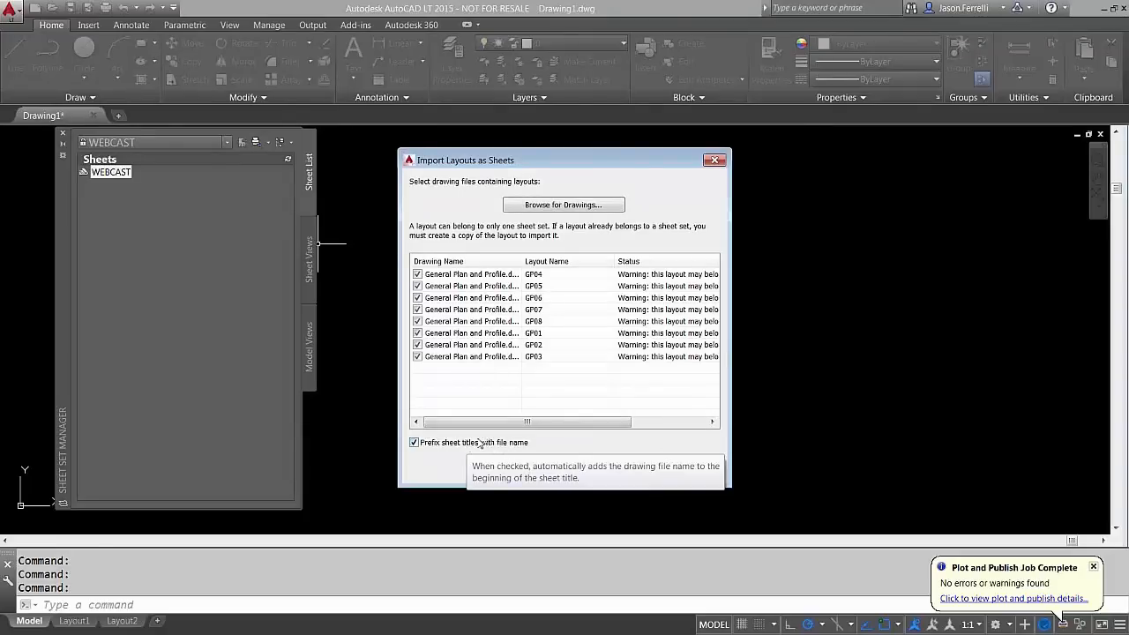
pyautogui.click(415, 443)
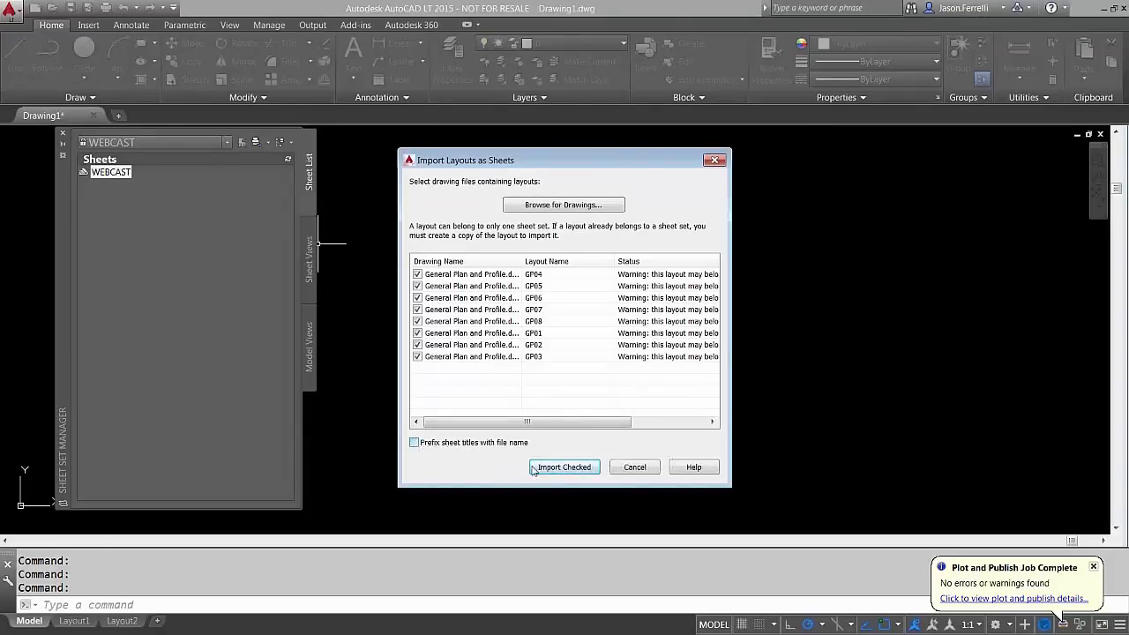
pyautogui.click(564, 468)
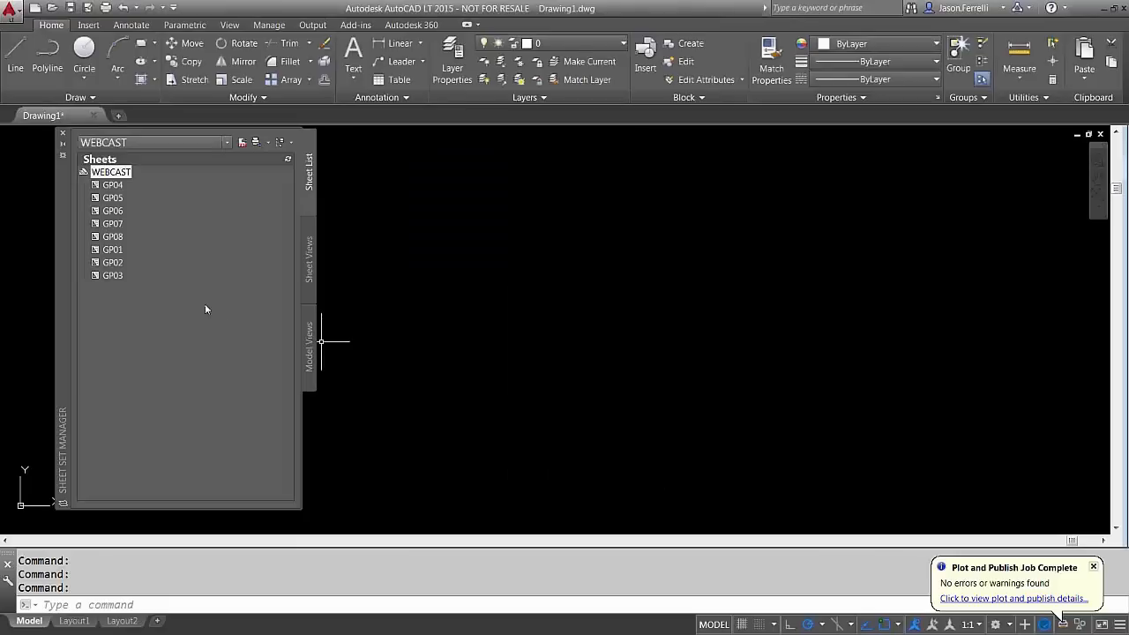
# Move sheets GP01–GP03 above GP04 so the list runs GP01 through GP08
pyautogui.moveTo(129, 259)
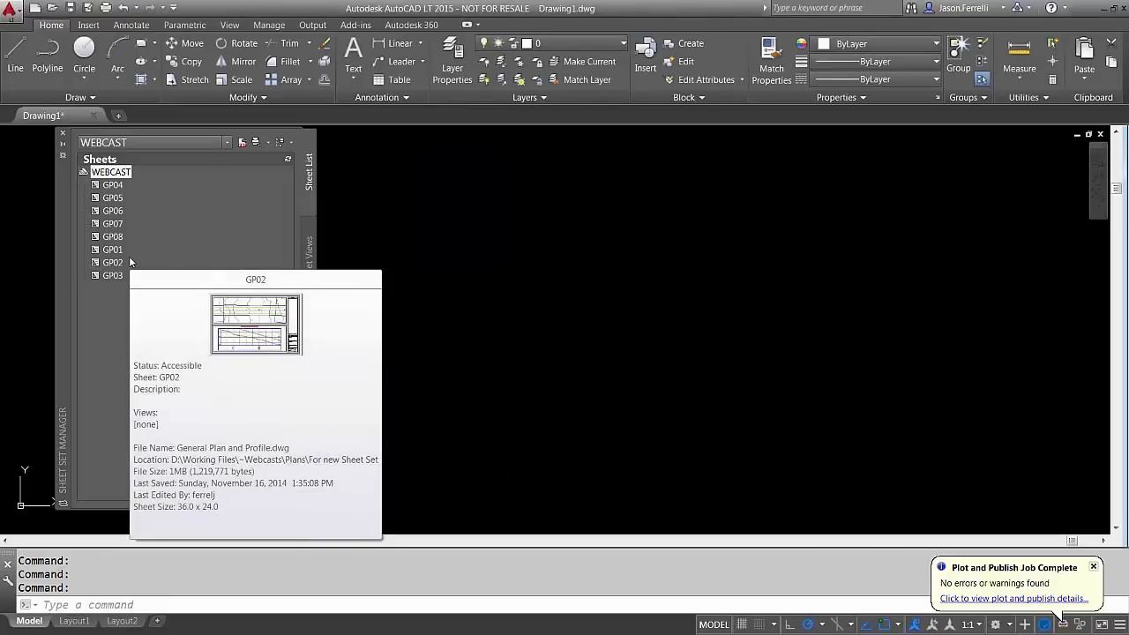
pyautogui.click(115, 251)
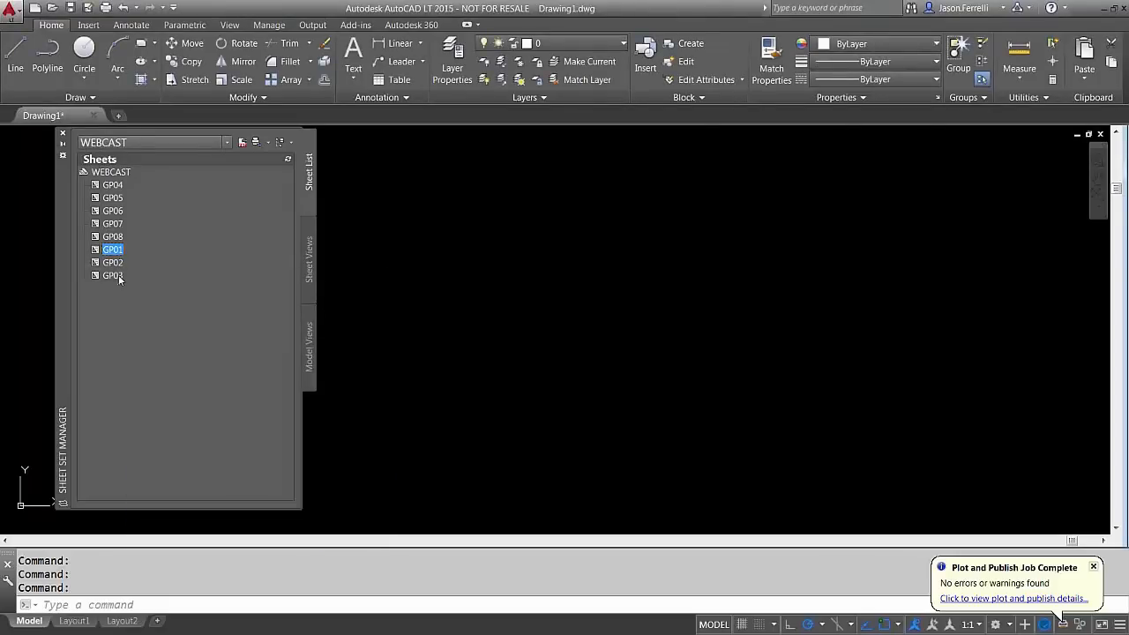
pyautogui.keyDown('shift'); pyautogui.click(114, 276); pyautogui.keyUp('shift')
pyautogui.moveTo(116, 255)
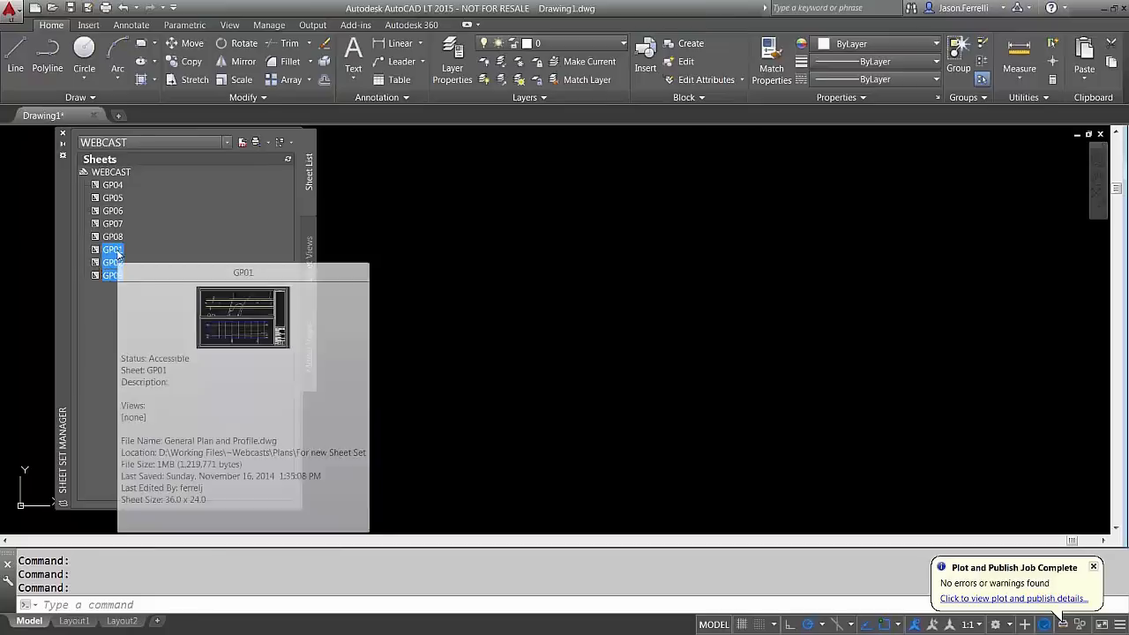
pyautogui.moveTo(115, 256); pyautogui.dragTo(104, 176)
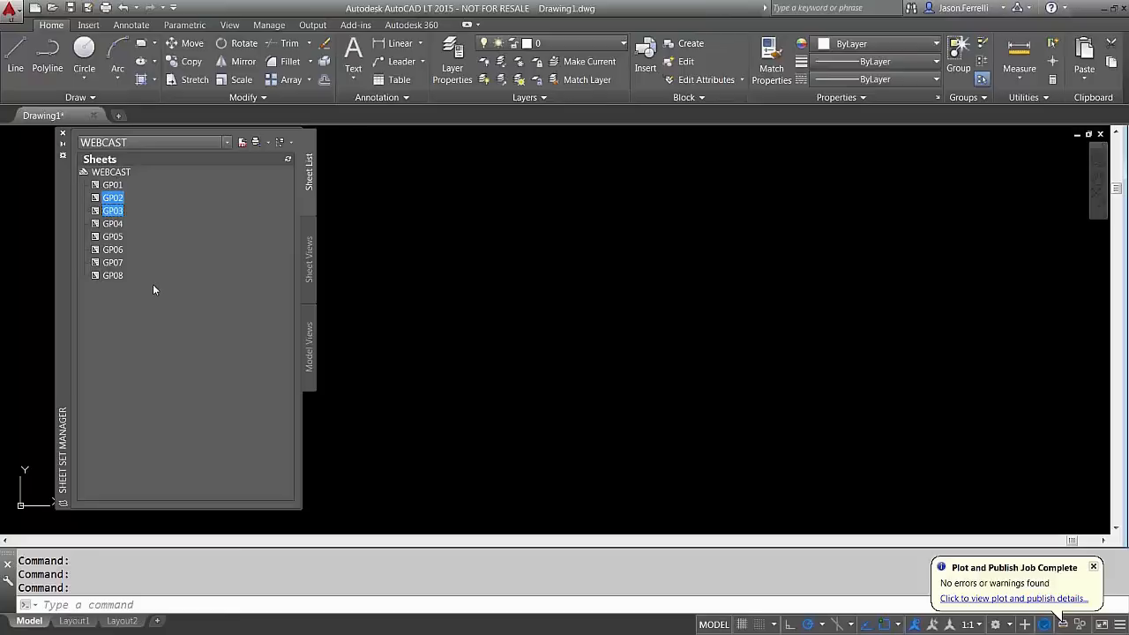
pyautogui.click(127, 185)
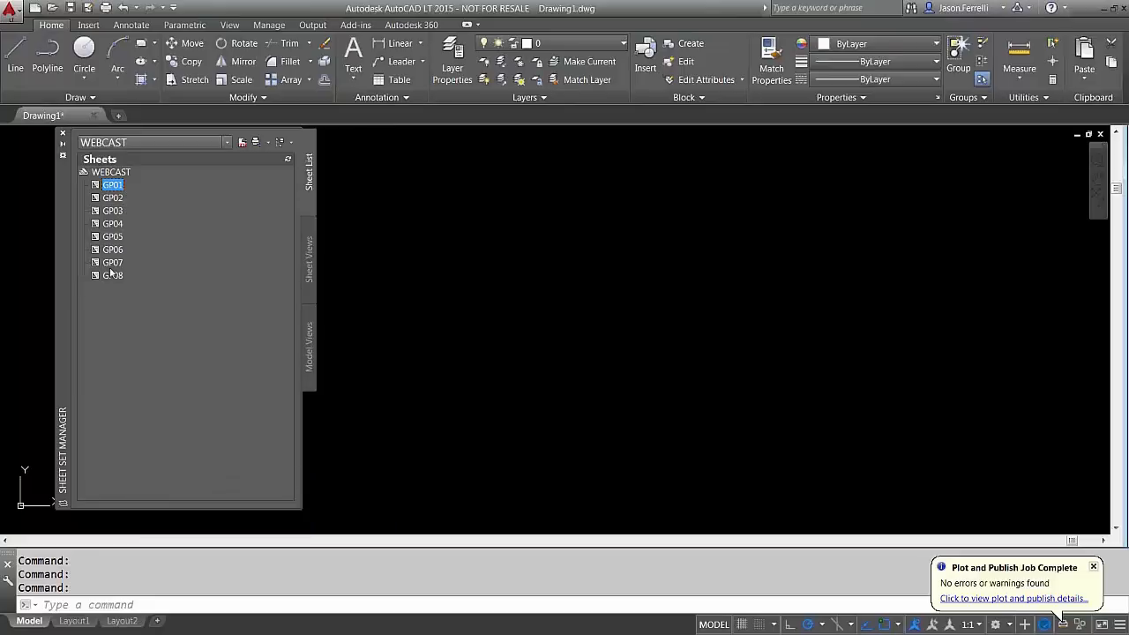
# Remove the eight GP01–GP08 sheets from WEBCAST
pyautogui.click(113, 275)
pyautogui.keyDown('shift'); pyautogui.click(113, 186); pyautogui.keyUp('shift')
pyautogui.rightClick(117, 258)
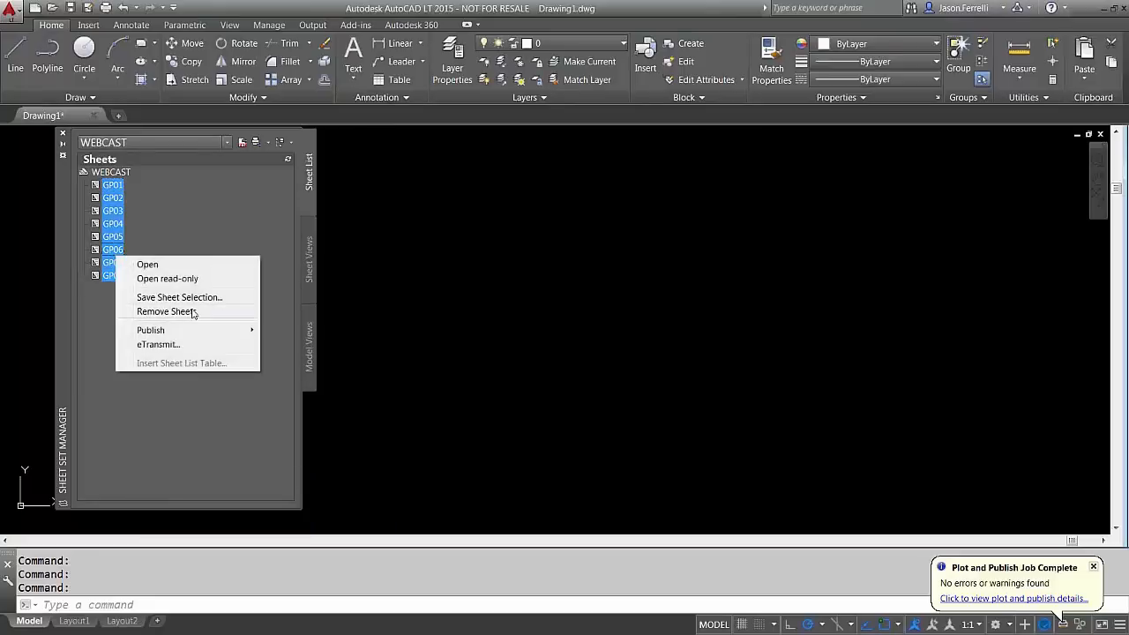
pyautogui.click(176, 311)
pyautogui.click(614, 362)
# Re-import all layouts from the three plan drawings with drawing-name prefixes on titles
pyautogui.rightClick(114, 181)
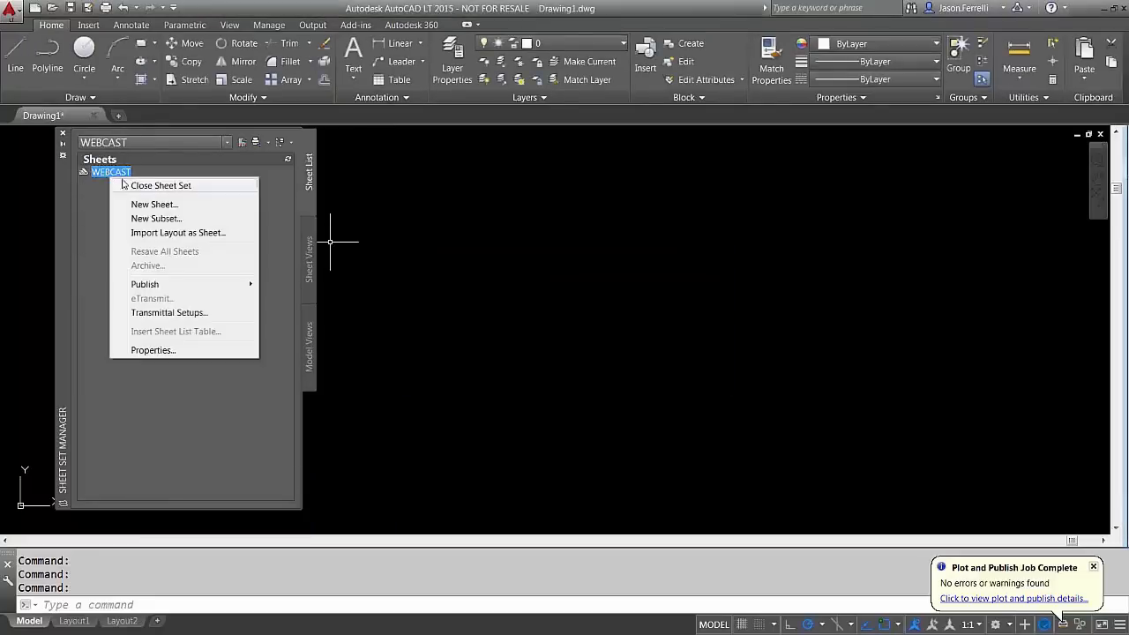
pyautogui.click(172, 229)
pyautogui.click(414, 442)
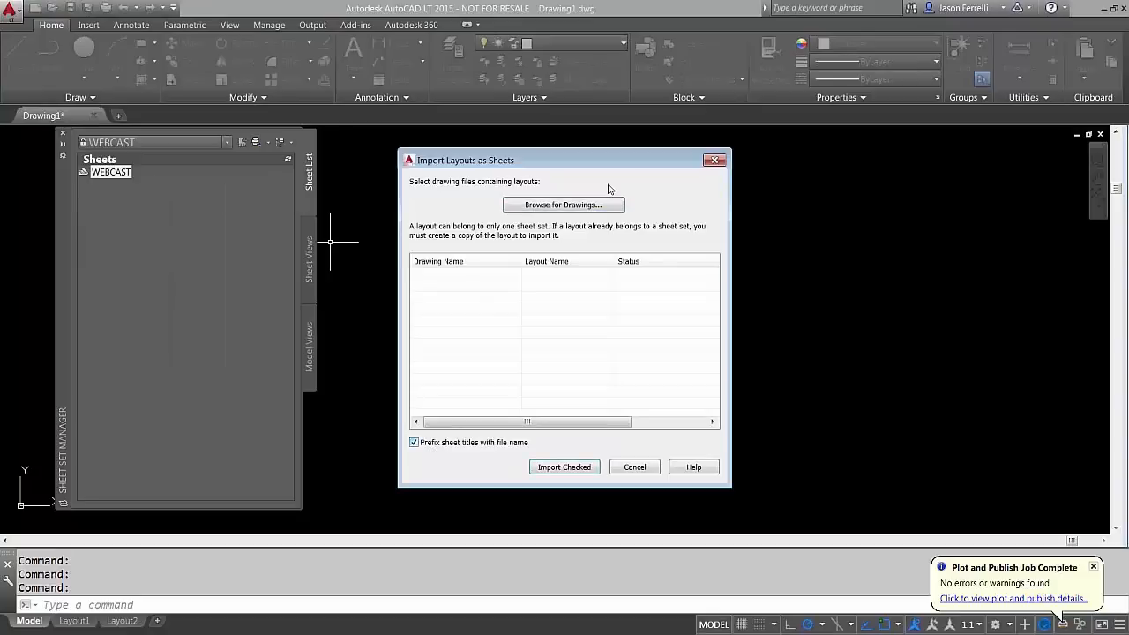
pyautogui.click(563, 205)
pyautogui.click(468, 203)
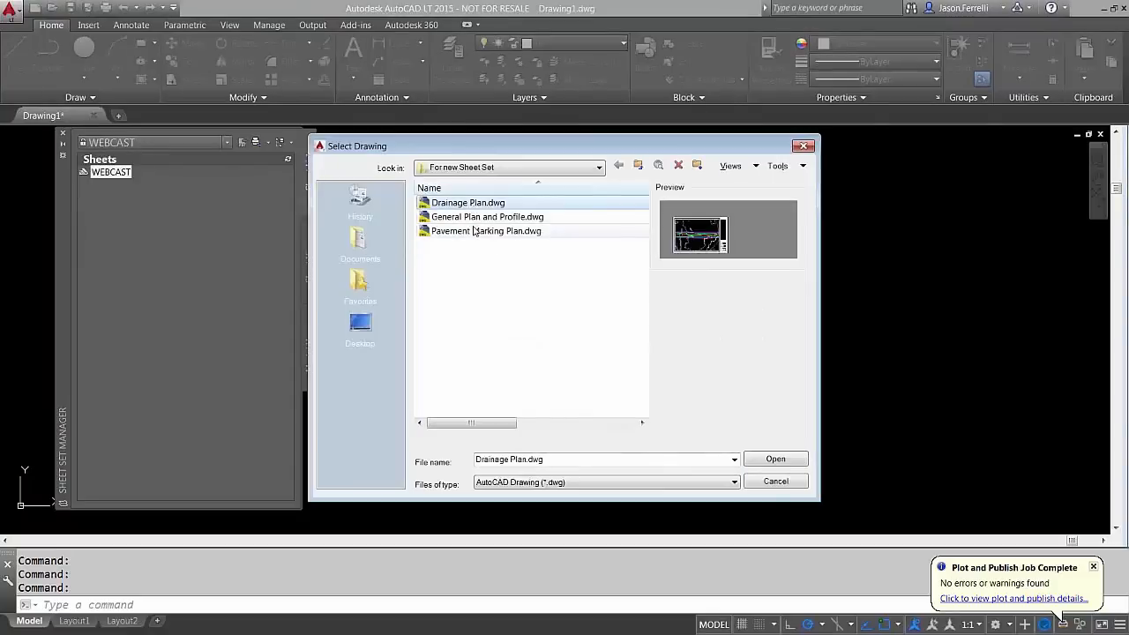
pyautogui.keyDown('shift'); pyautogui.click(485, 231); pyautogui.keyUp('shift')
pyautogui.click(775, 458)
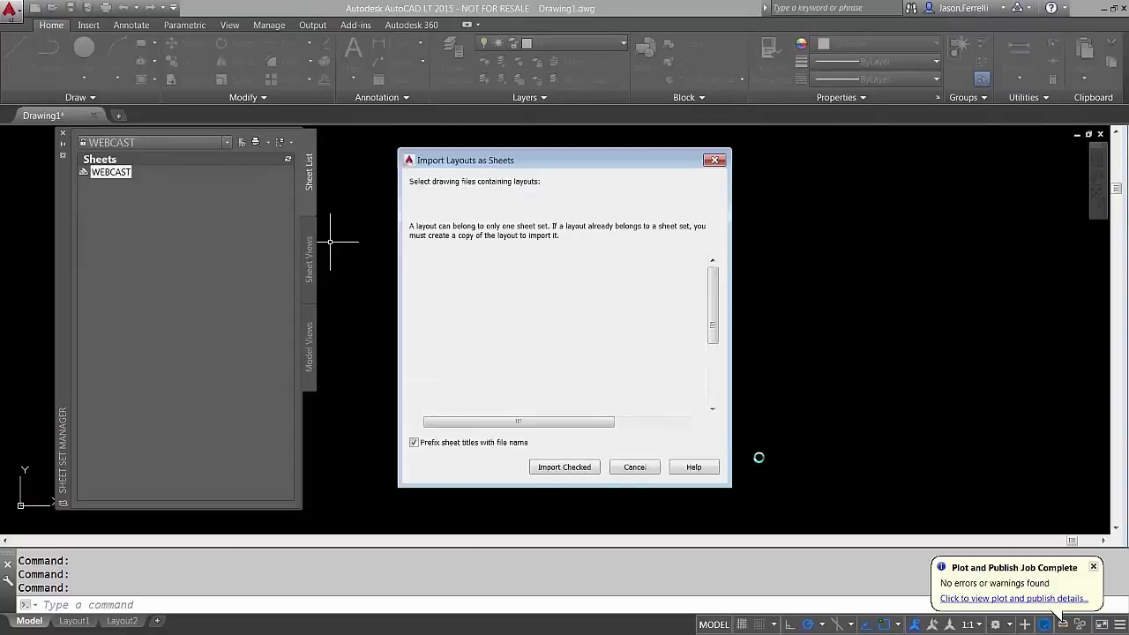
pyautogui.click(561, 469)
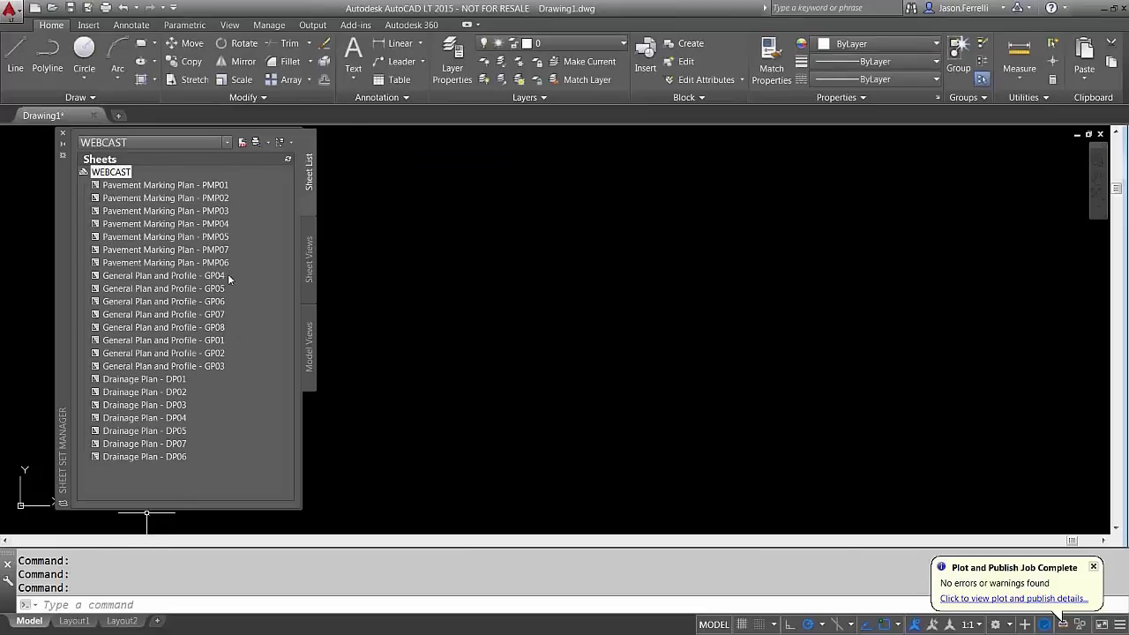
# Move sheets GP01–GP03 above GP04 in the WEBCAST sheet list
pyautogui.click(216, 353)
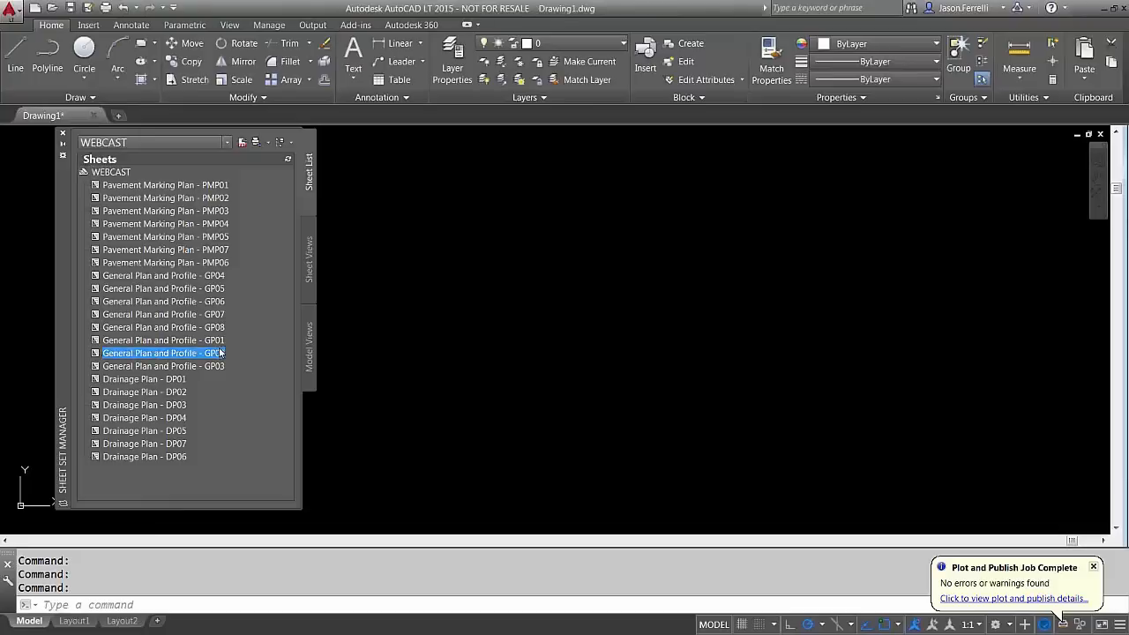
pyautogui.keyDown('ctrl'); pyautogui.click(194, 341); pyautogui.keyUp('ctrl')
pyautogui.keyDown('ctrl'); pyautogui.click(192, 365); pyautogui.keyUp('ctrl')
pyautogui.moveTo(196, 346); pyautogui.dragTo(131, 269)
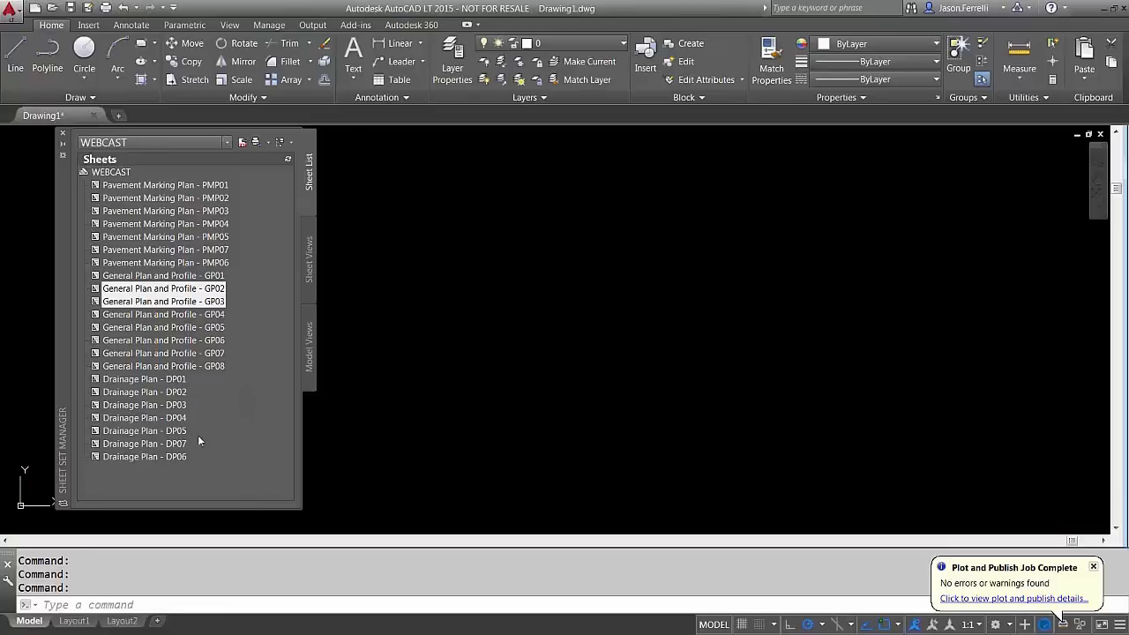
# Move sheets GP01–GP08 above Pavement Marking Plan - PMP01
pyautogui.click(202, 276)
pyautogui.click(205, 187)
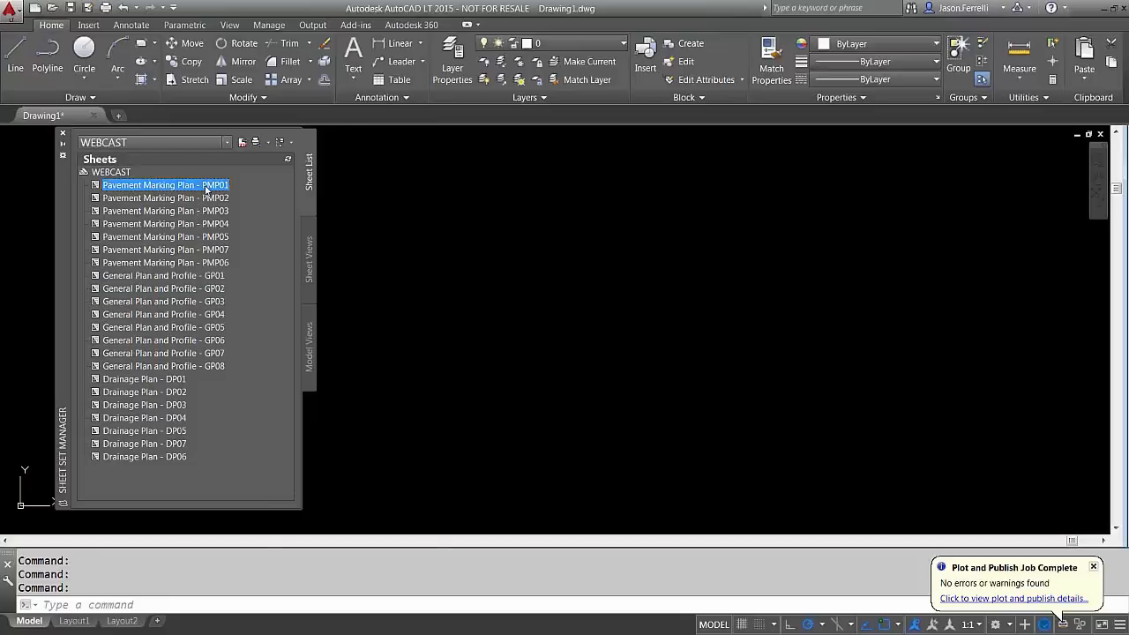
pyautogui.click(176, 277)
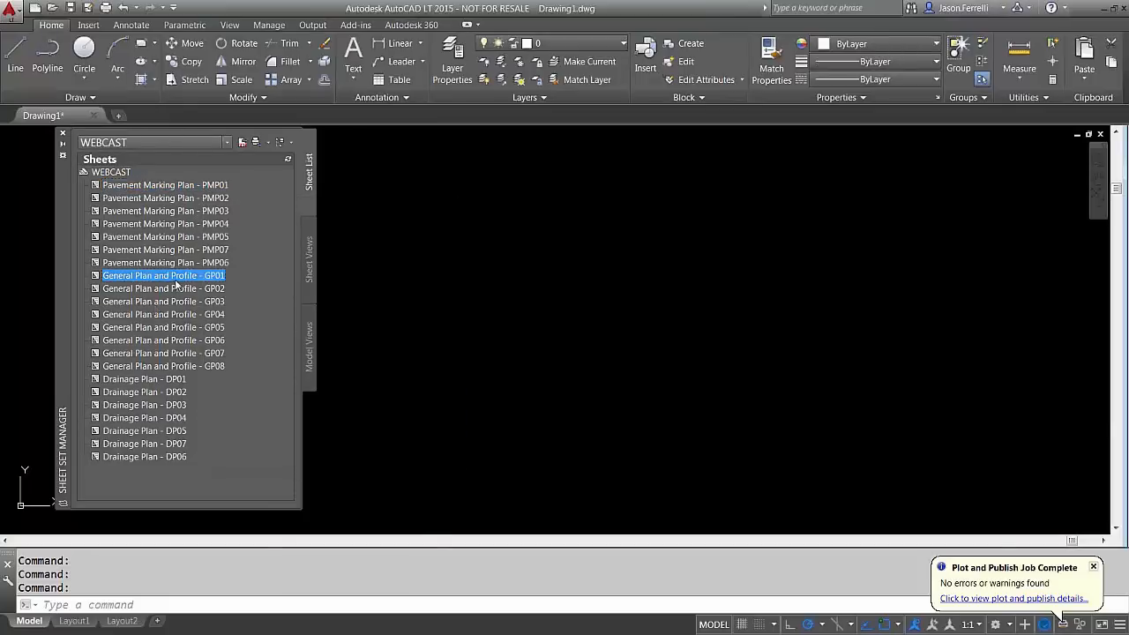
pyautogui.keyDown('shift'); pyautogui.click(182, 369); pyautogui.keyUp('shift')
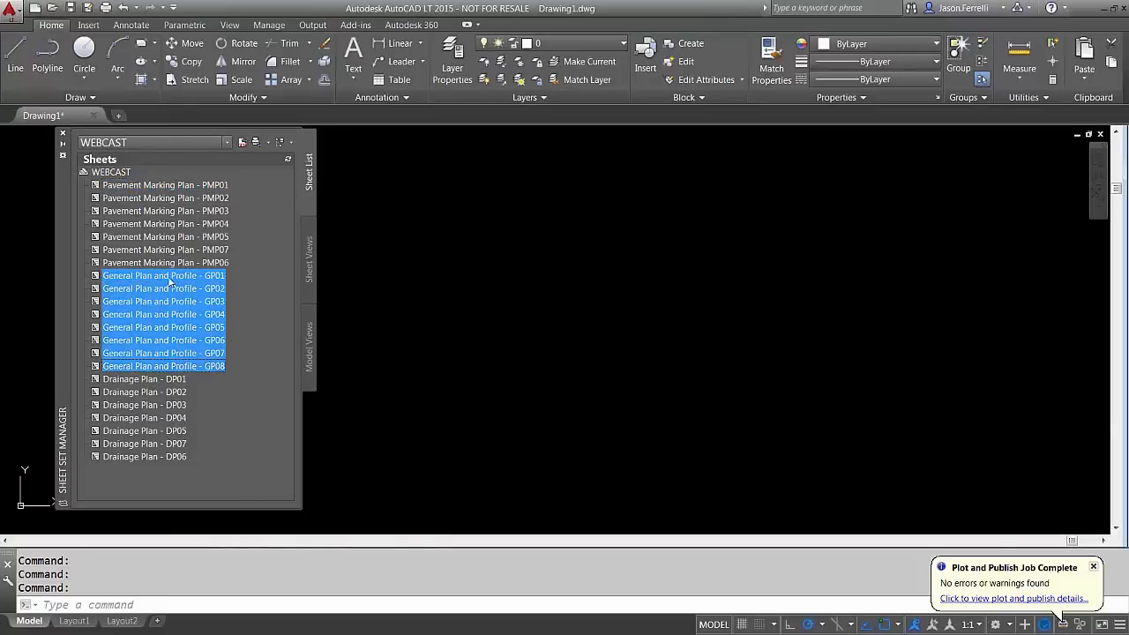
pyautogui.moveTo(169, 279)
pyautogui.mouseDown()
pyautogui.moveTo(156, 186)
pyautogui.moveTo(142, 186)
pyautogui.moveTo(165, 289)
pyautogui.mouseUp()
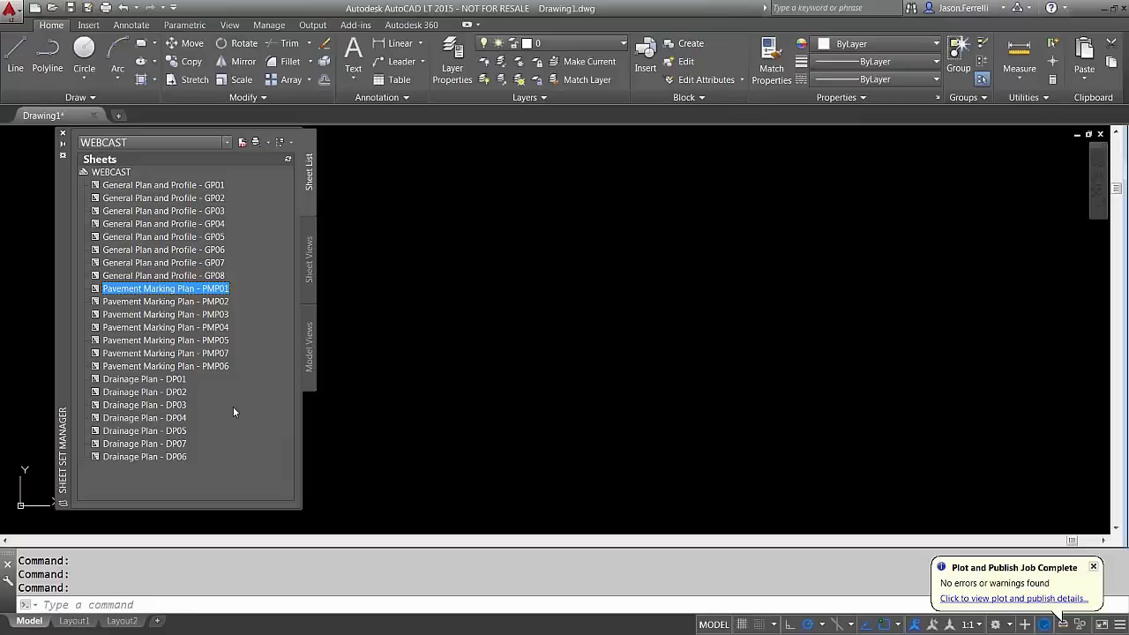
pyautogui.moveTo(233, 406)
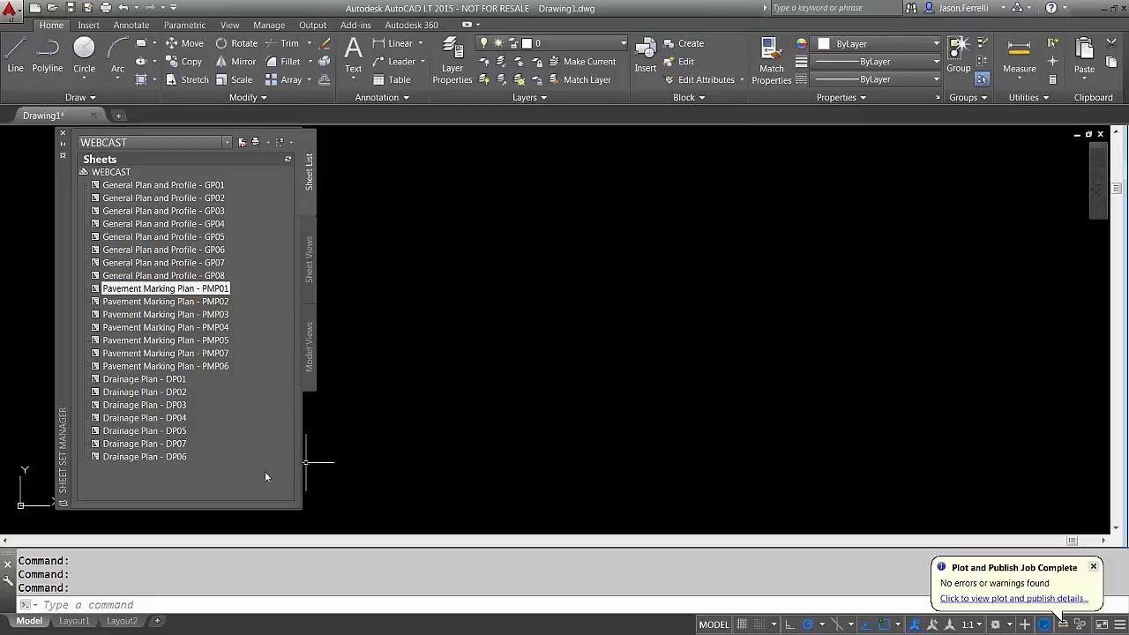
# Create a General subset under WEBCAST and move the eight General Plan sheets into it
pyautogui.rightClick(126, 172)
pyautogui.click(171, 217)
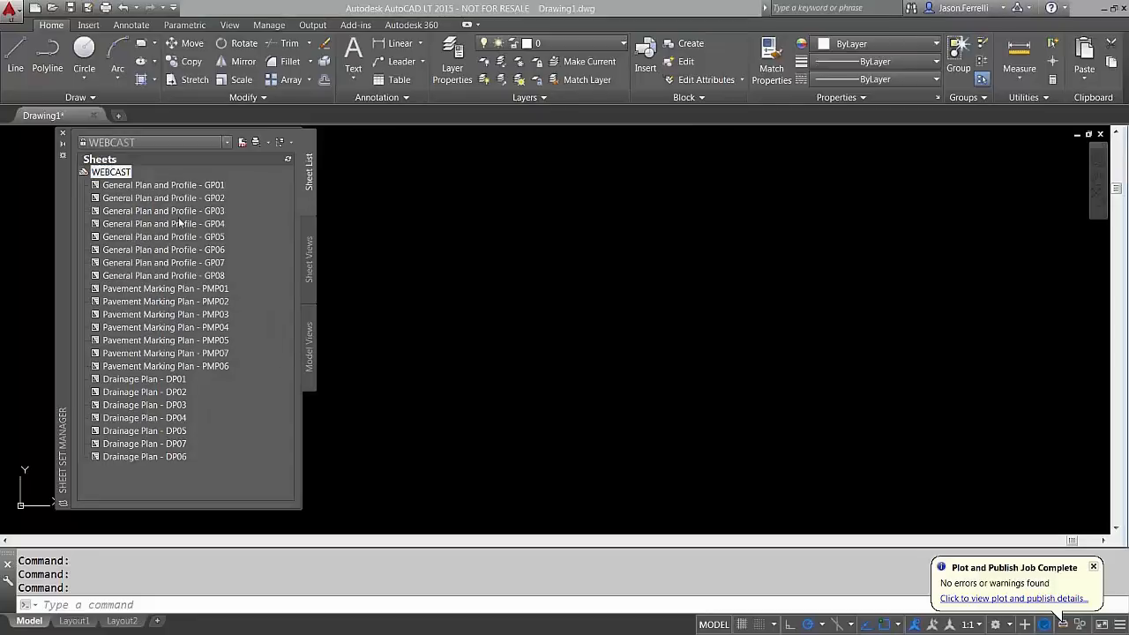
pyautogui.click(579, 191)
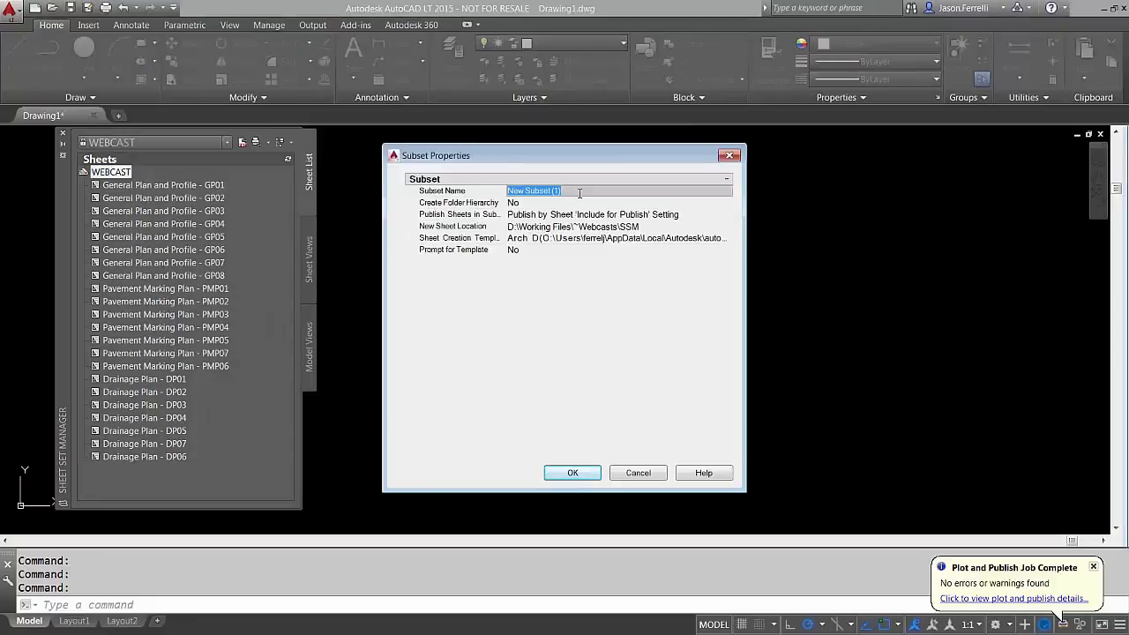
pyautogui.write('General')
pyautogui.press('Return')
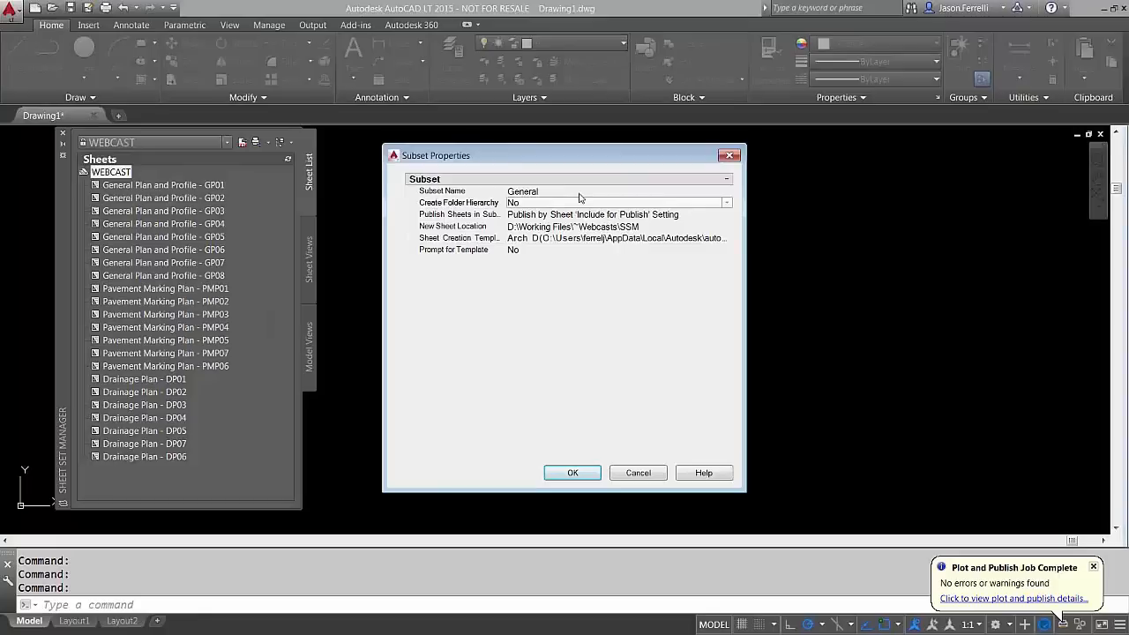
pyautogui.click(572, 474)
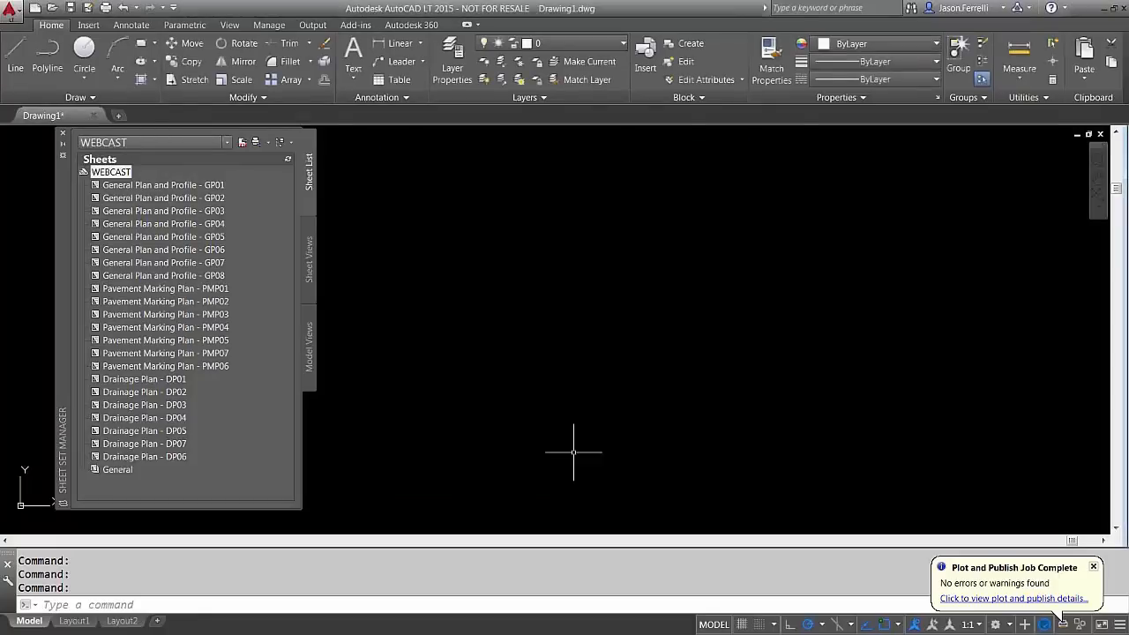
pyautogui.click(196, 187)
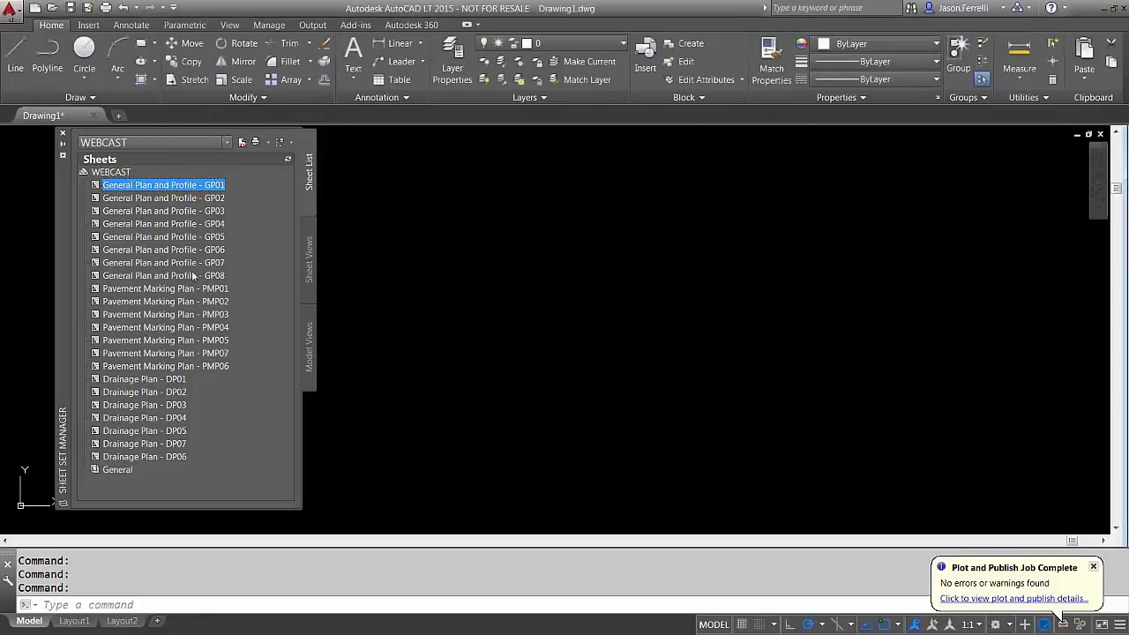
pyautogui.keyDown('shift'); pyautogui.click(194, 275); pyautogui.keyUp('shift')
pyautogui.moveTo(150, 195); pyautogui.dragTo(119, 470)
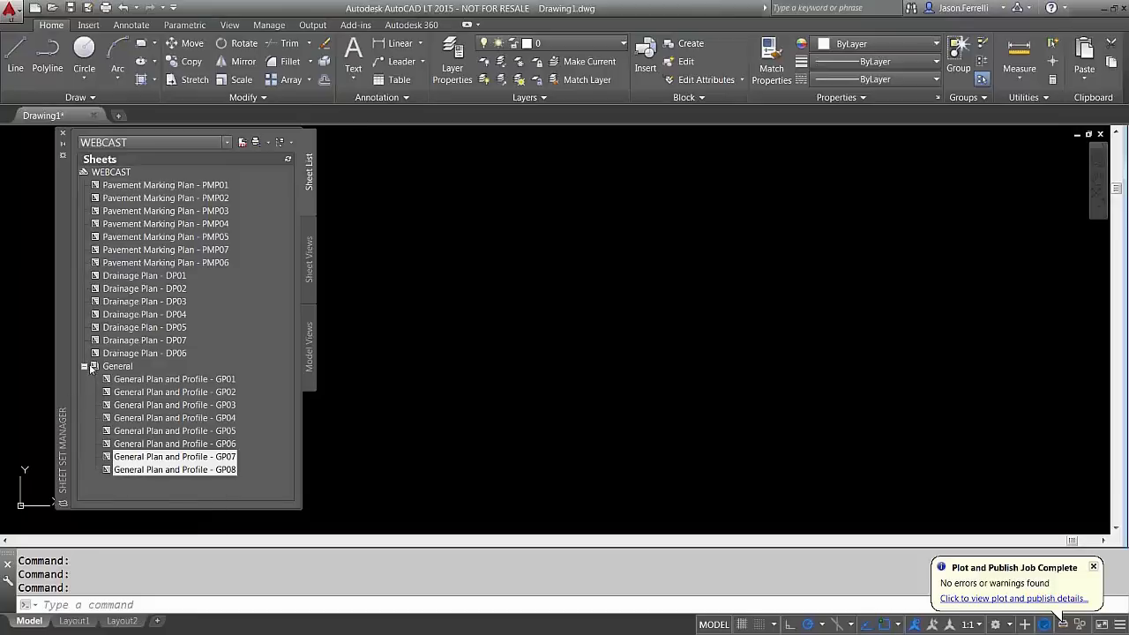
# Create a Pvmt subset and move the seven Pavement Marking sheets into it
pyautogui.click(117, 366)
pyautogui.rightClick(256, 316)
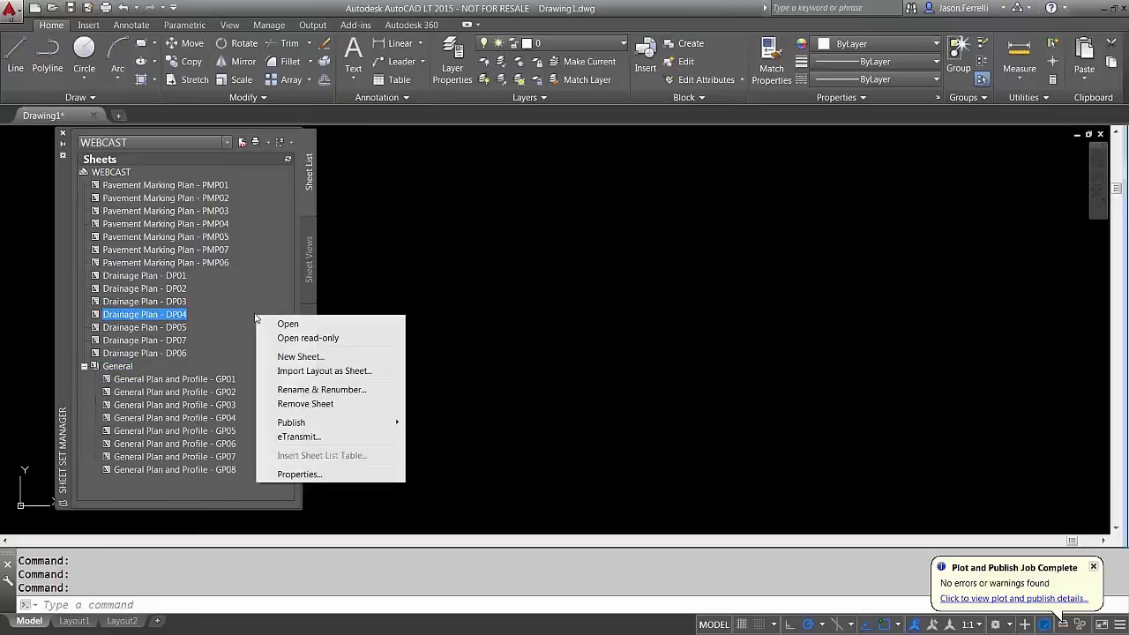
pyautogui.click(111, 172)
pyautogui.rightClick(111, 171)
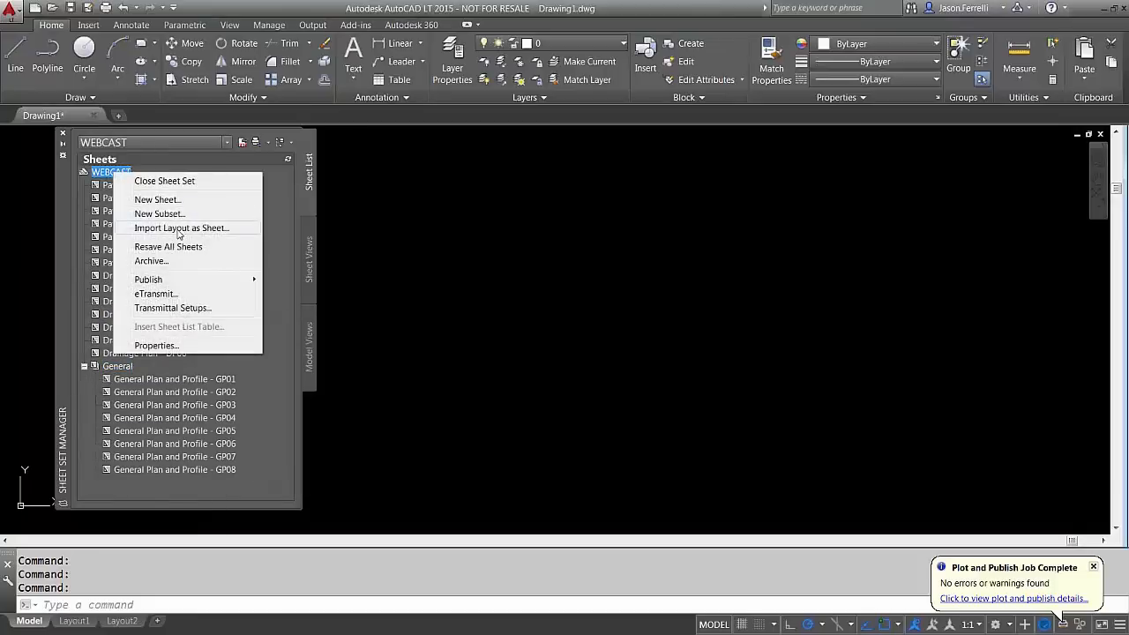
pyautogui.click(159, 214)
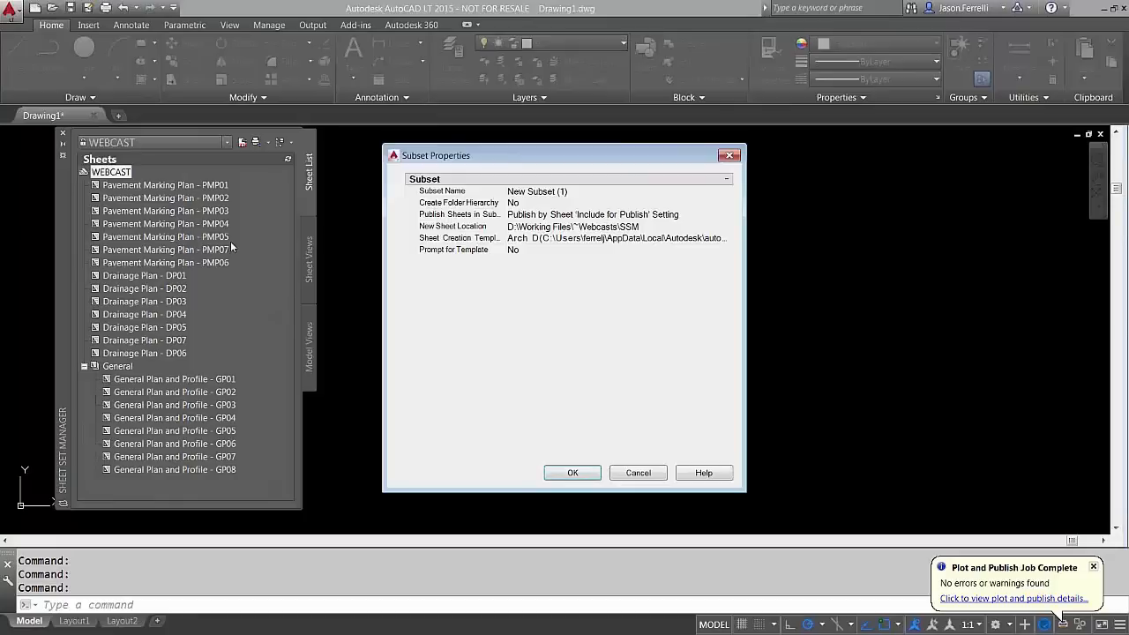
pyautogui.click(590, 191)
pyautogui.write('Pvmt')
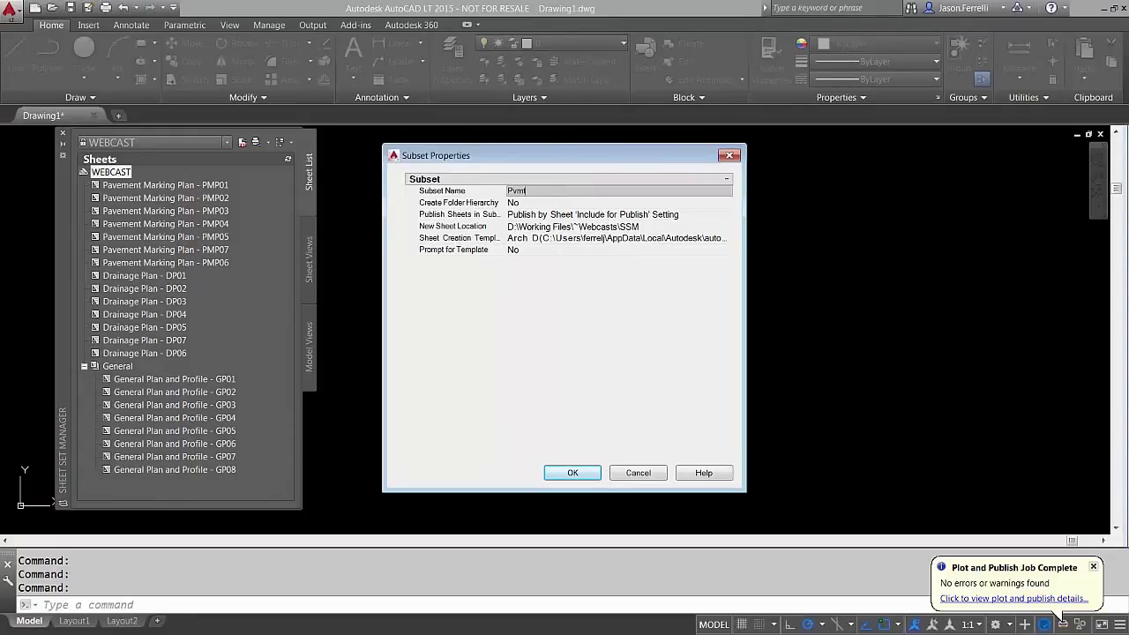
pyautogui.click(589, 473)
pyautogui.click(187, 188)
pyautogui.keyDown('shift'); pyautogui.click(179, 264); pyautogui.keyUp('shift')
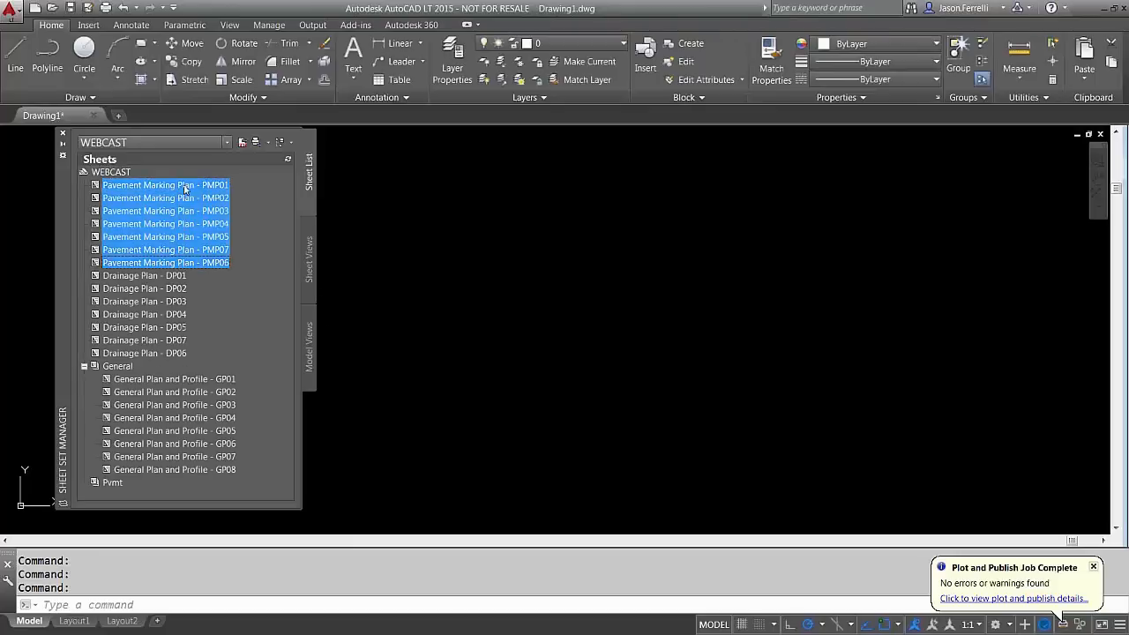
pyautogui.moveTo(185, 187); pyautogui.dragTo(114, 484)
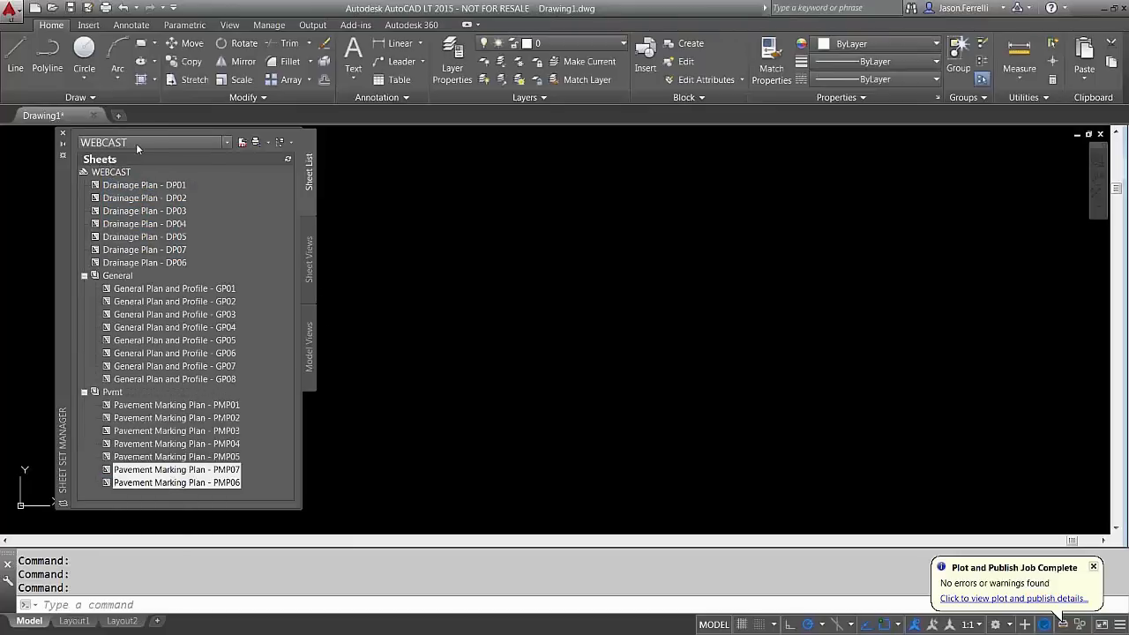
# Create a Drainage subset and move the seven Drainage Plan sheets into it
pyautogui.rightClick(115, 171)
pyautogui.click(176, 213)
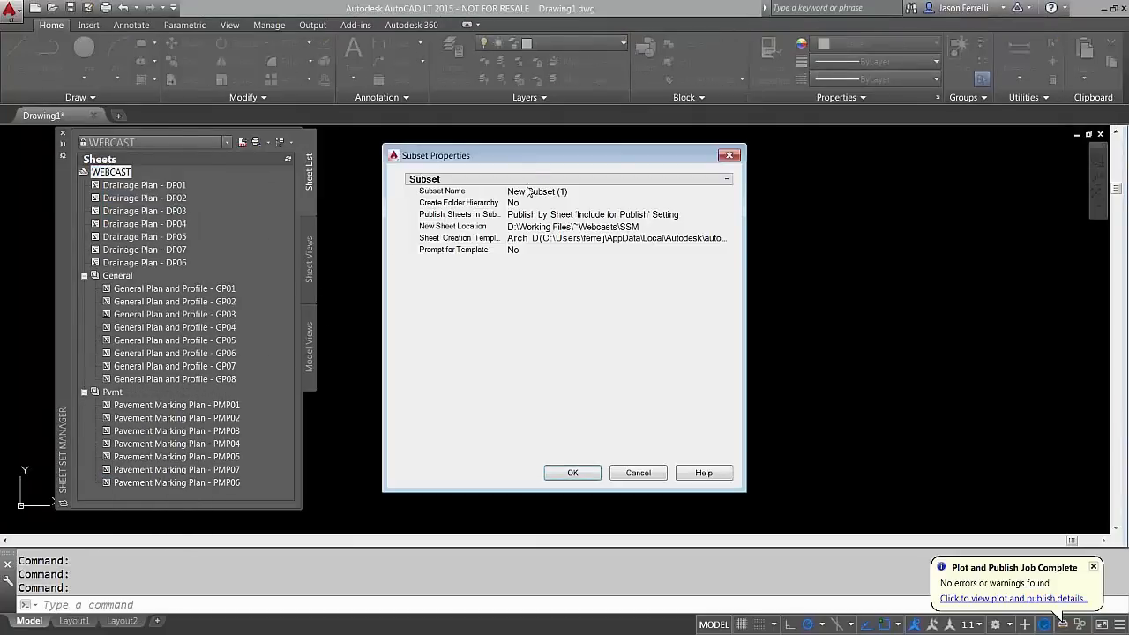
pyautogui.click(568, 191)
pyautogui.write('Drai')
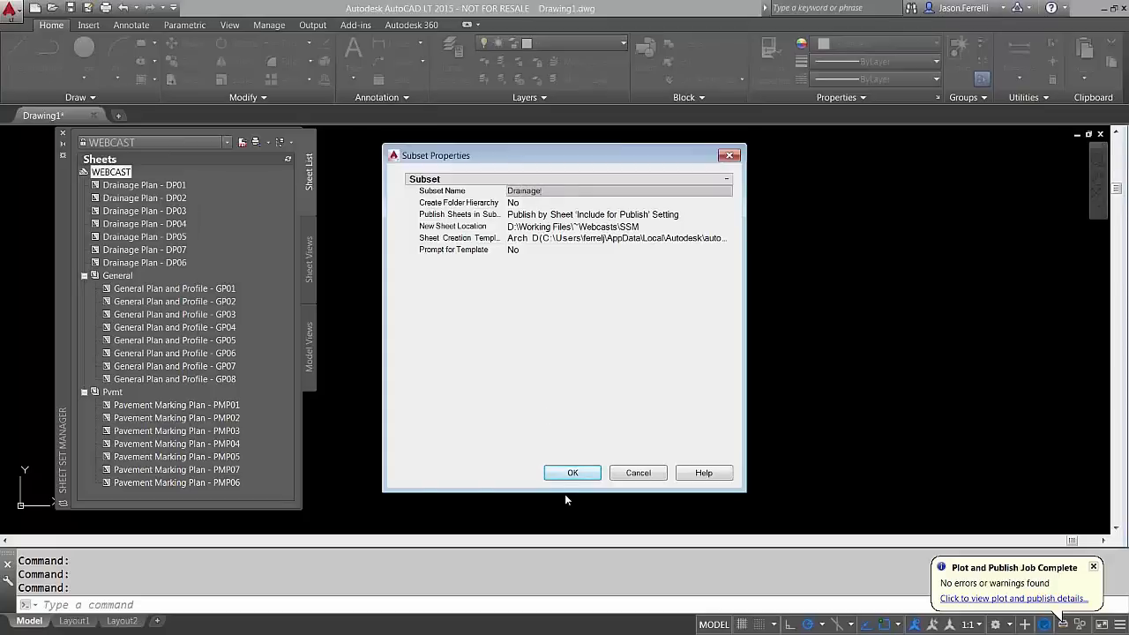
pyautogui.write('nage')
pyautogui.click(573, 473)
pyautogui.click(144, 184)
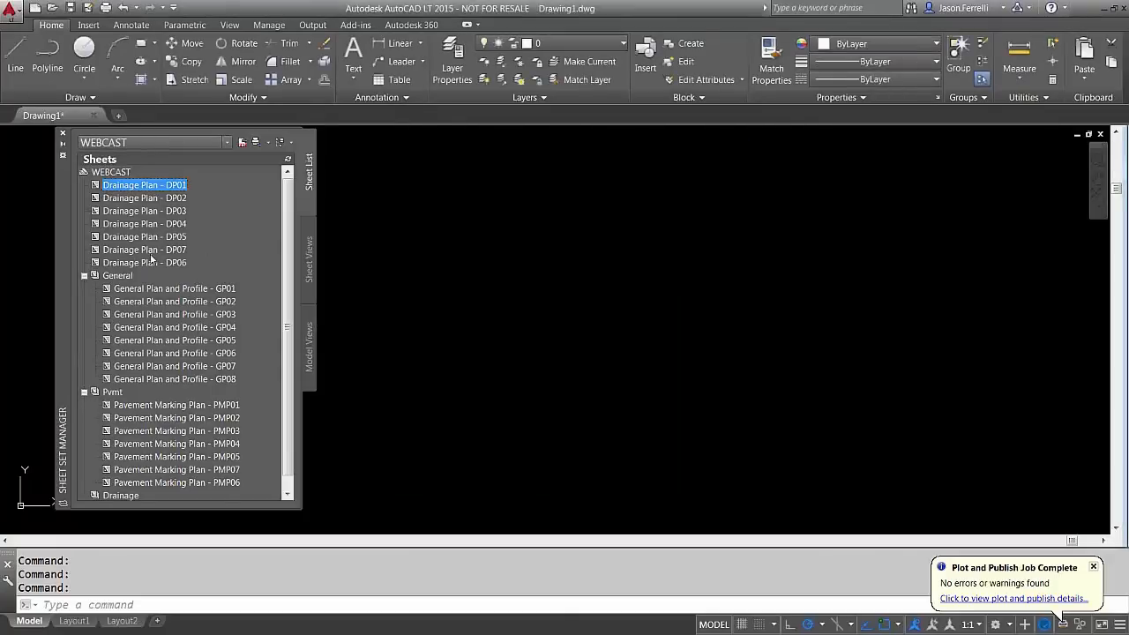
pyautogui.keyDown('shift'); pyautogui.click(150, 258); pyautogui.keyUp('shift')
pyautogui.moveTo(150, 259); pyautogui.dragTo(121, 494)
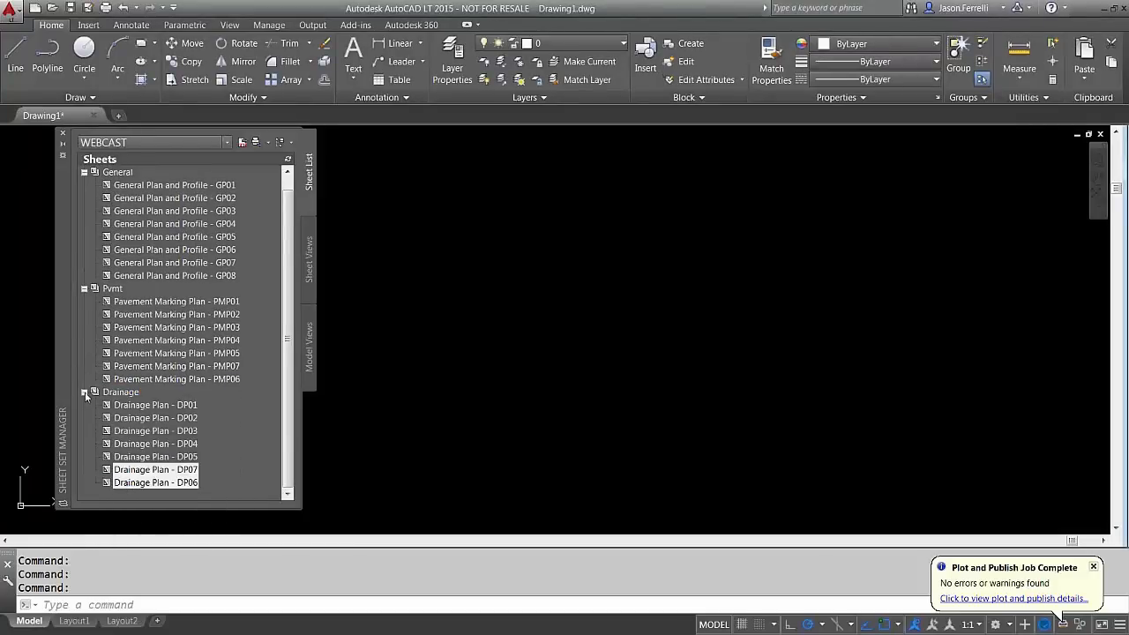
# Collapse and re-expand the Drainage, Pvmt and General subsets to check their contents
pyautogui.click(84, 392)
pyautogui.click(83, 300)
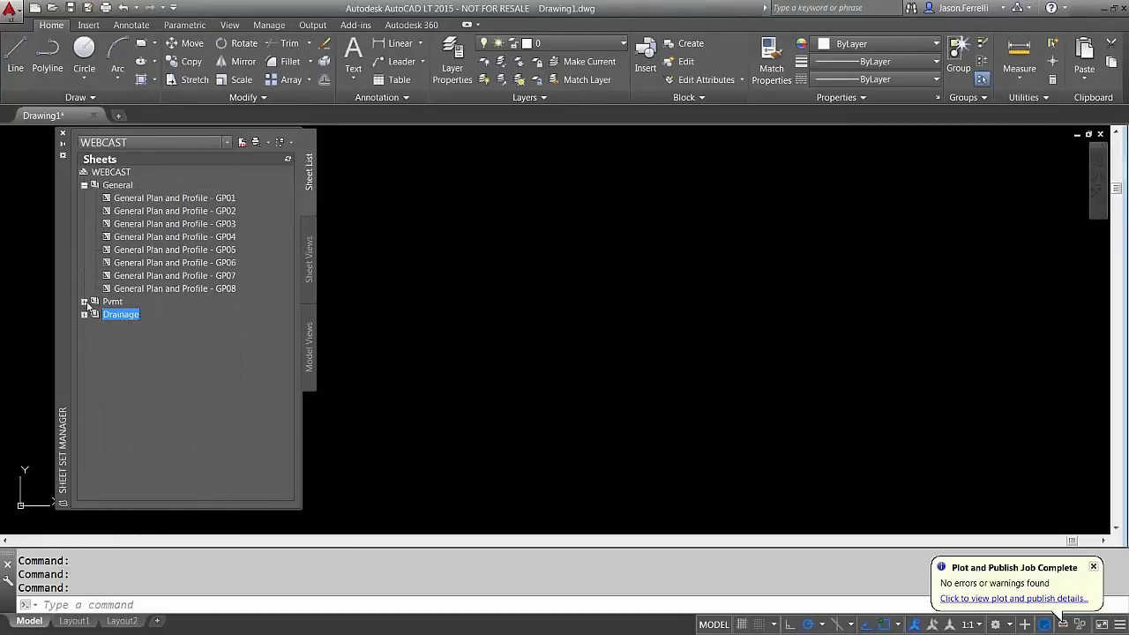
pyautogui.click(83, 185)
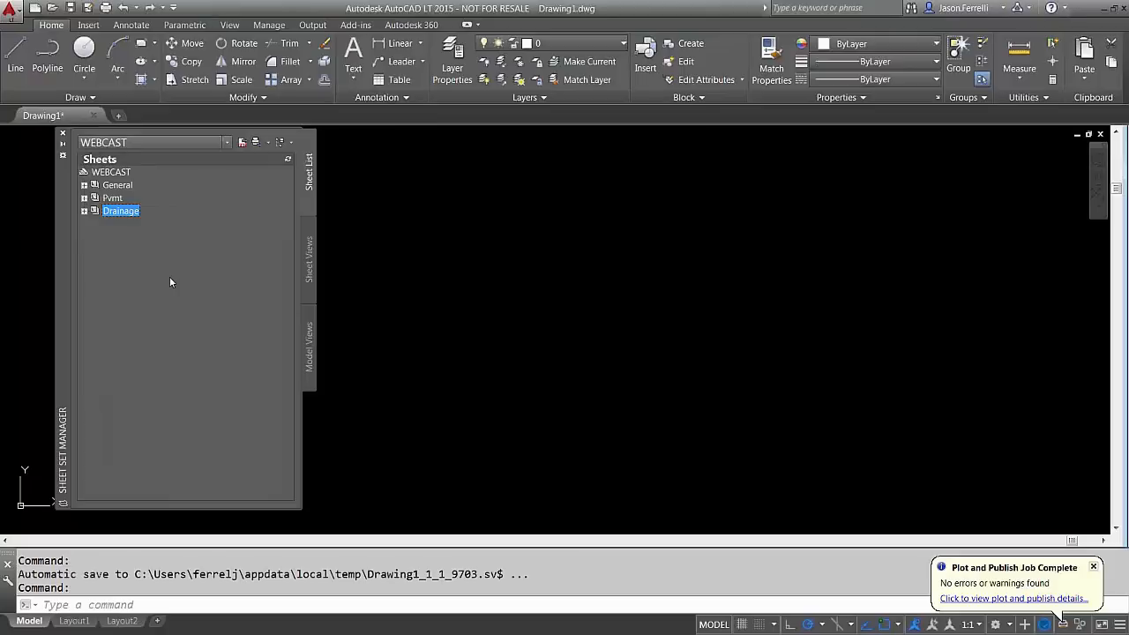
pyautogui.click(84, 211)
pyautogui.click(84, 198)
pyautogui.click(83, 185)
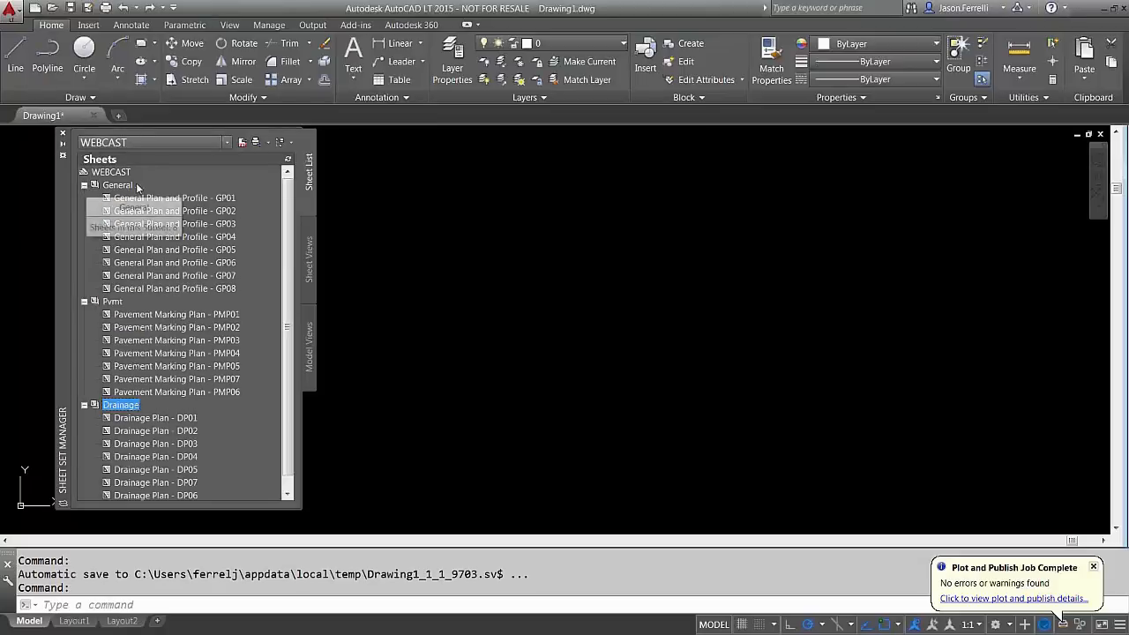
pyautogui.scroll(-1, 209, 249)
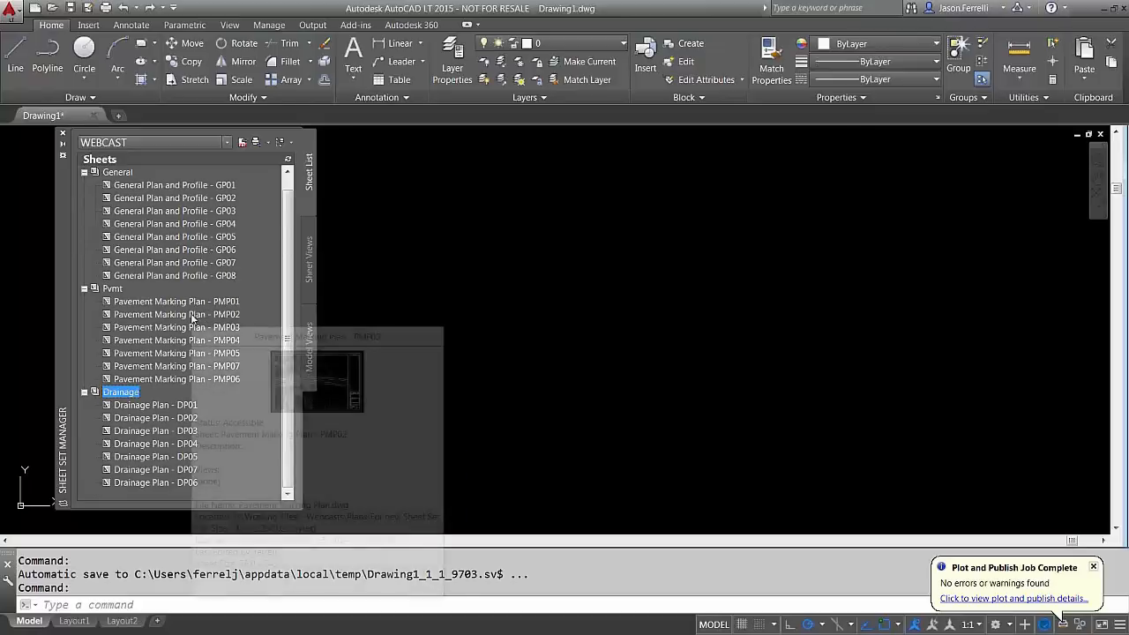
pyautogui.moveTo(226, 200)
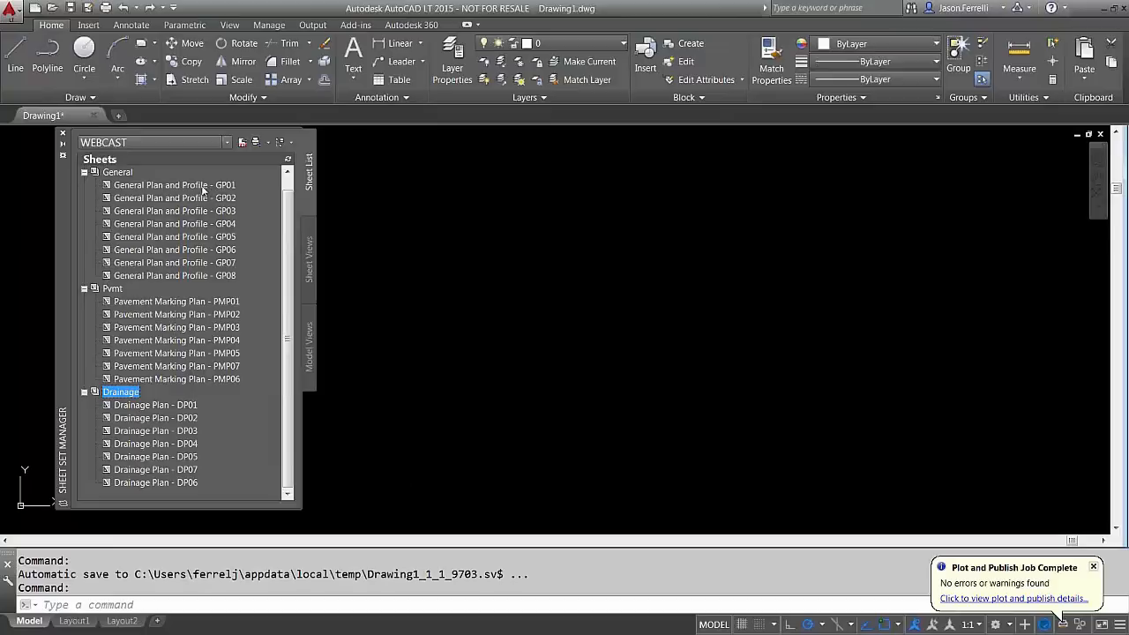
pyautogui.moveTo(190, 191)
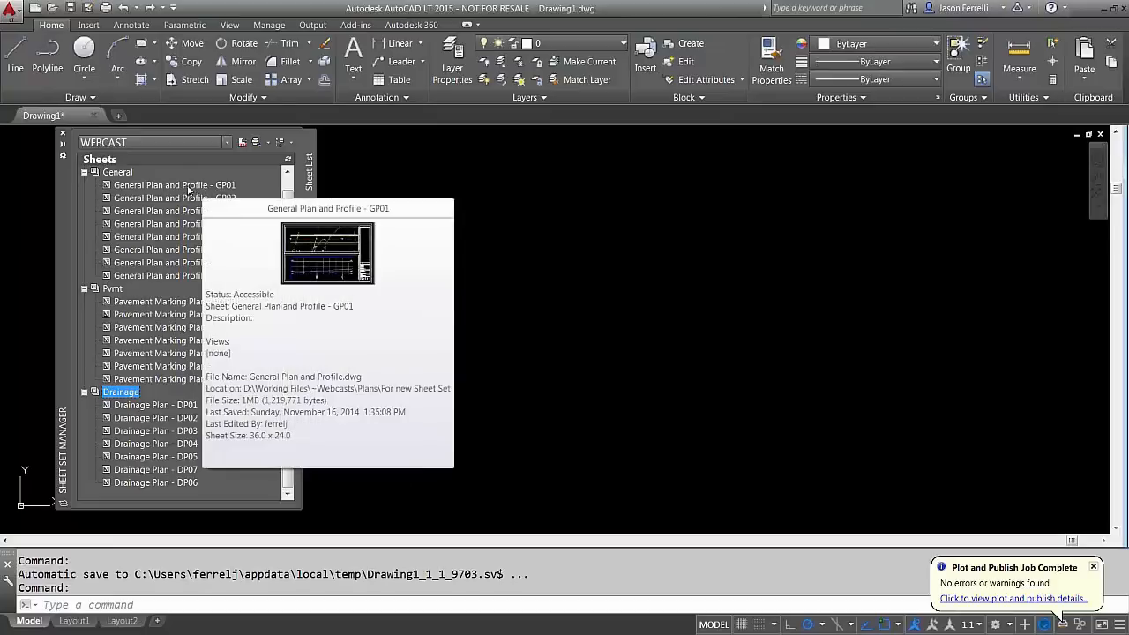
# Retitle sheet GP01 as Webcast and give it sheet number 1
pyautogui.rightClick(172, 191)
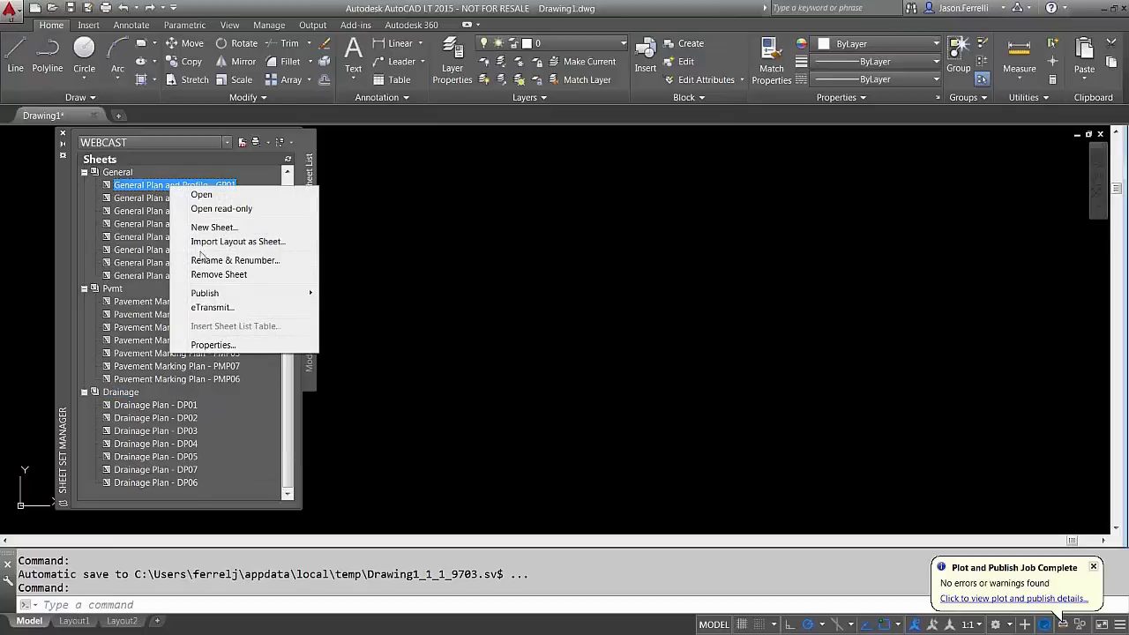
pyautogui.click(204, 267)
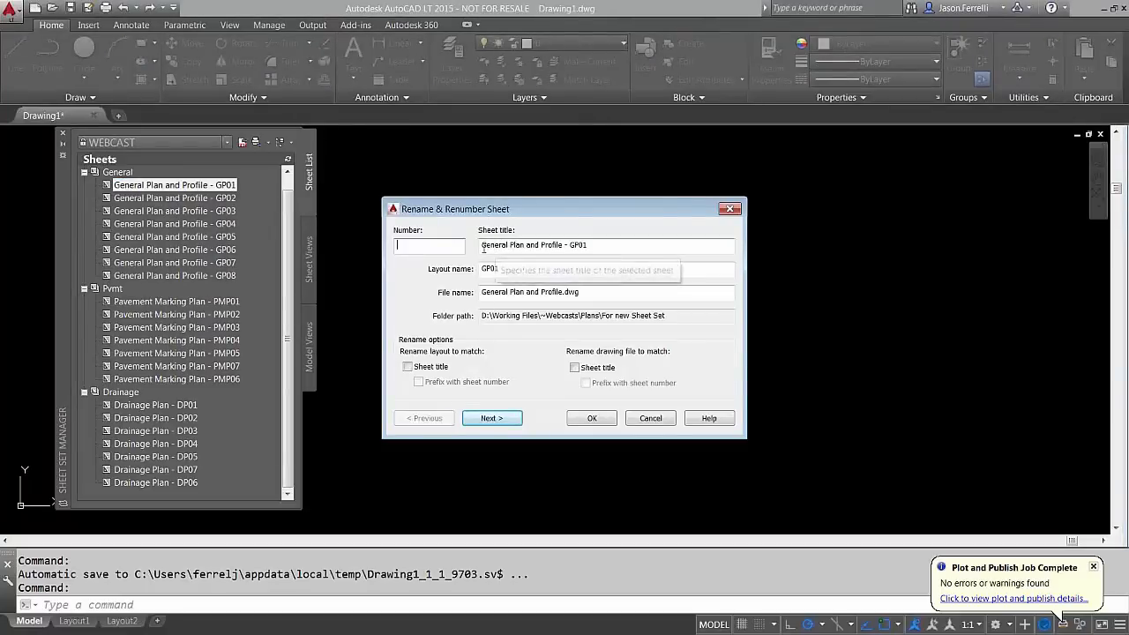
pyautogui.press('Tab')
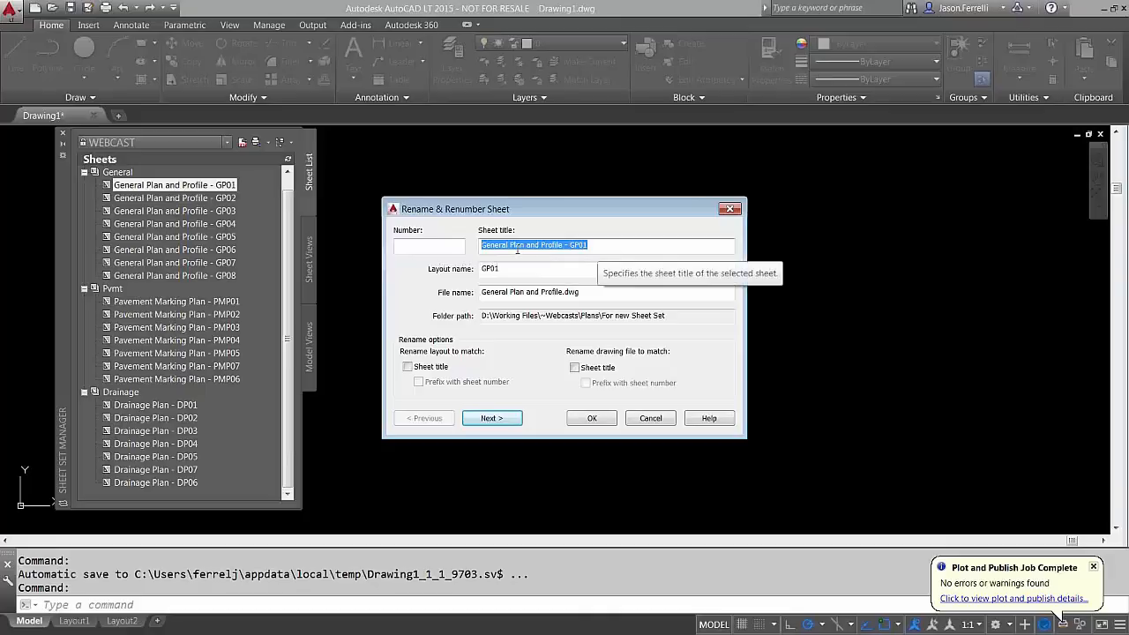
pyautogui.write('Webcast')
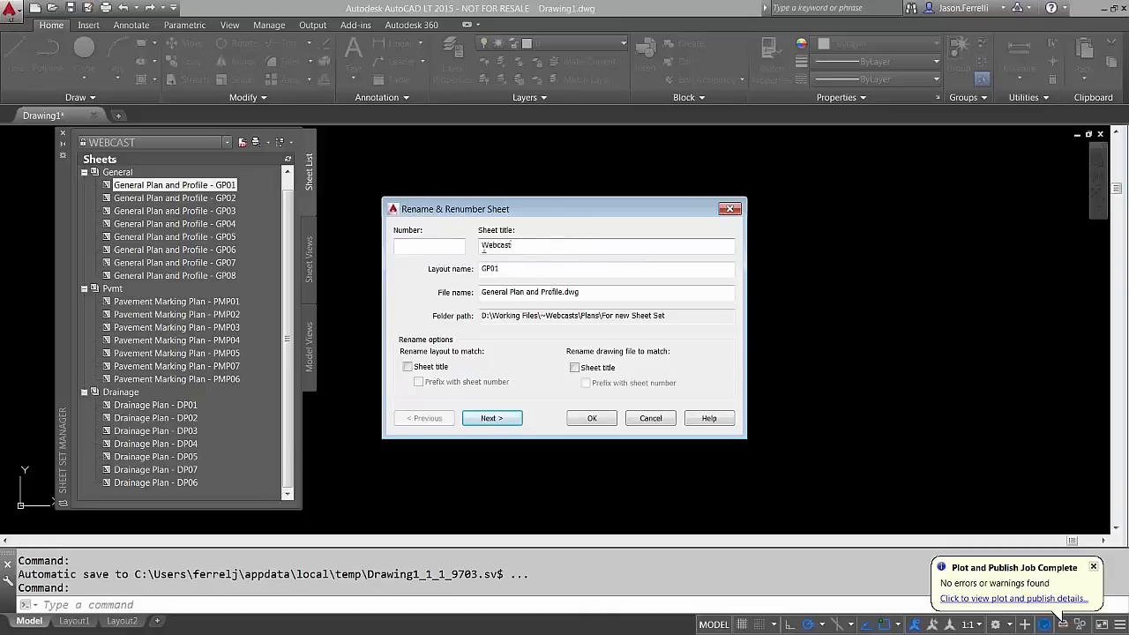
pyautogui.click(398, 245)
pyautogui.write('1')
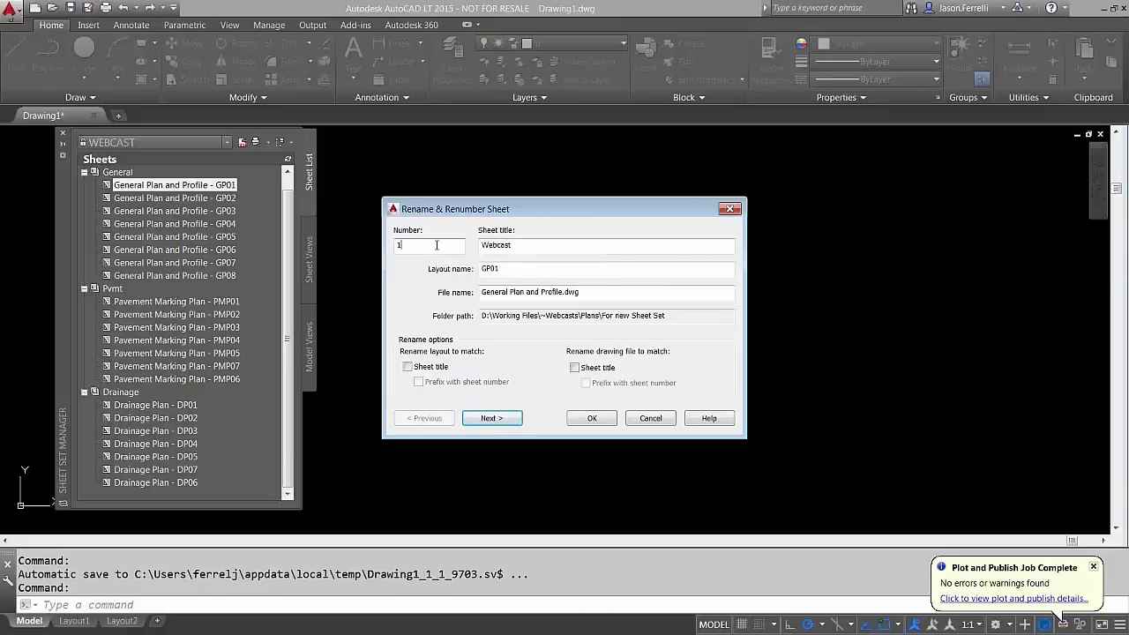
pyautogui.click(488, 418)
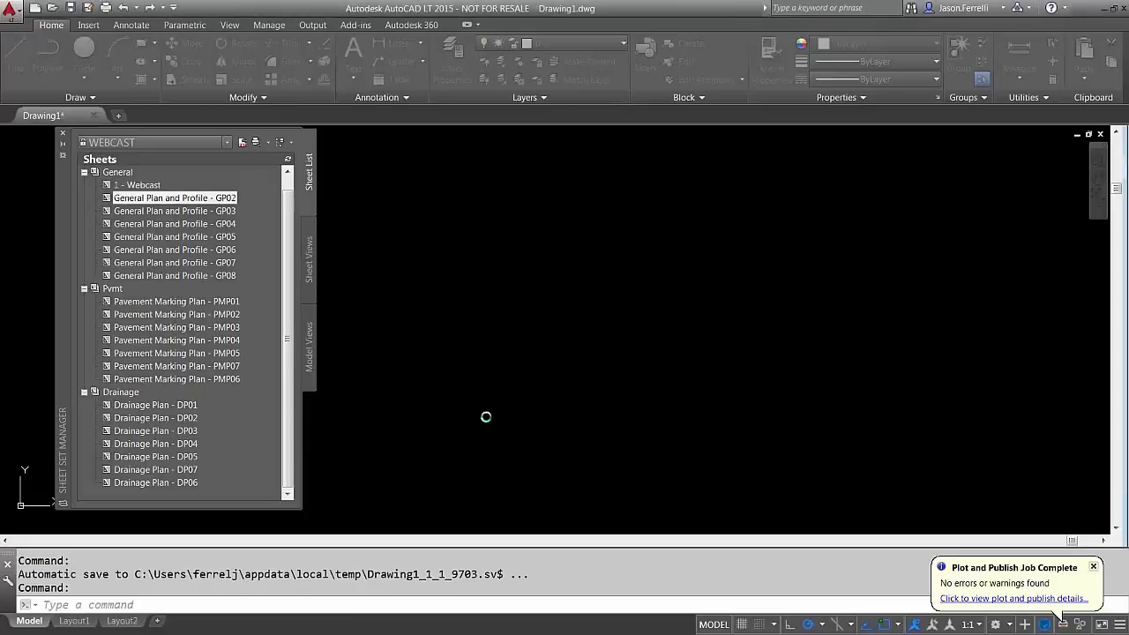
# Number sheets GP02 and GP03 as 2 and 3
pyautogui.moveTo(476, 215); pyautogui.dragTo(454, 200)
pyautogui.click(411, 228)
pyautogui.write('2')
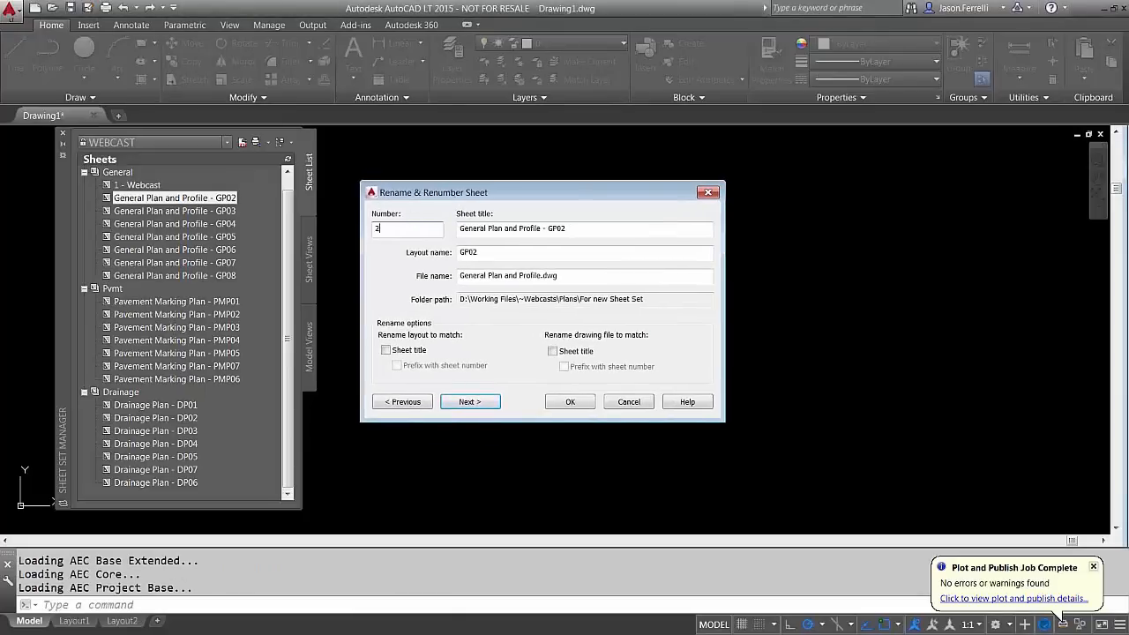
pyautogui.press('Return')
pyautogui.write('3')
pyautogui.press('Return')
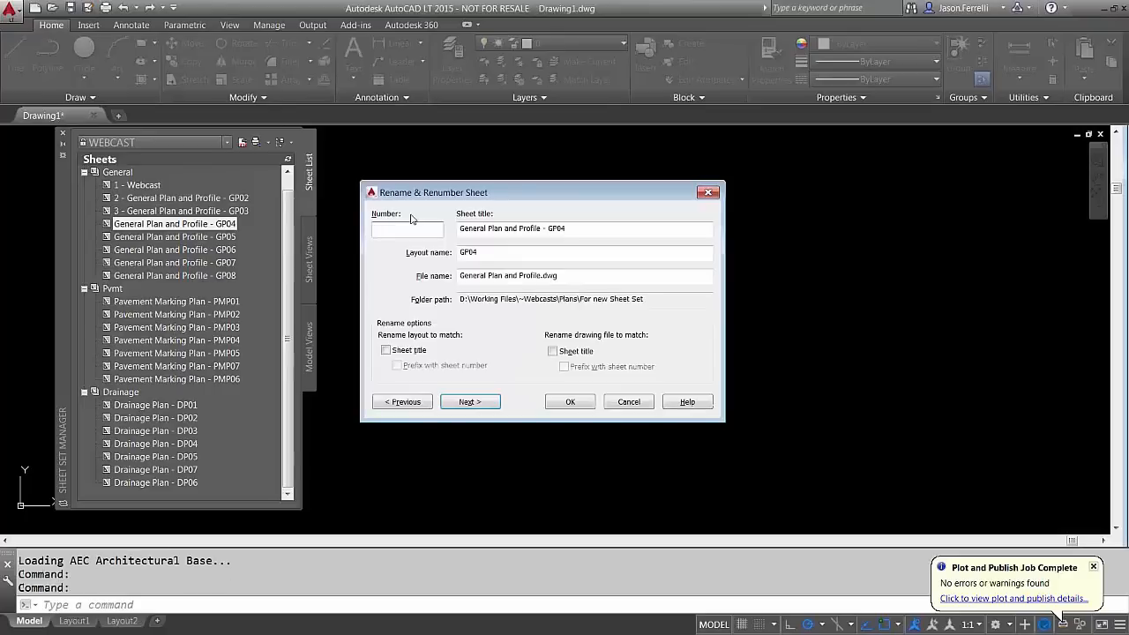
# Number sheet GP04 as 4, correcting a mistyped 44
pyautogui.write('44')
pyautogui.press('Return')
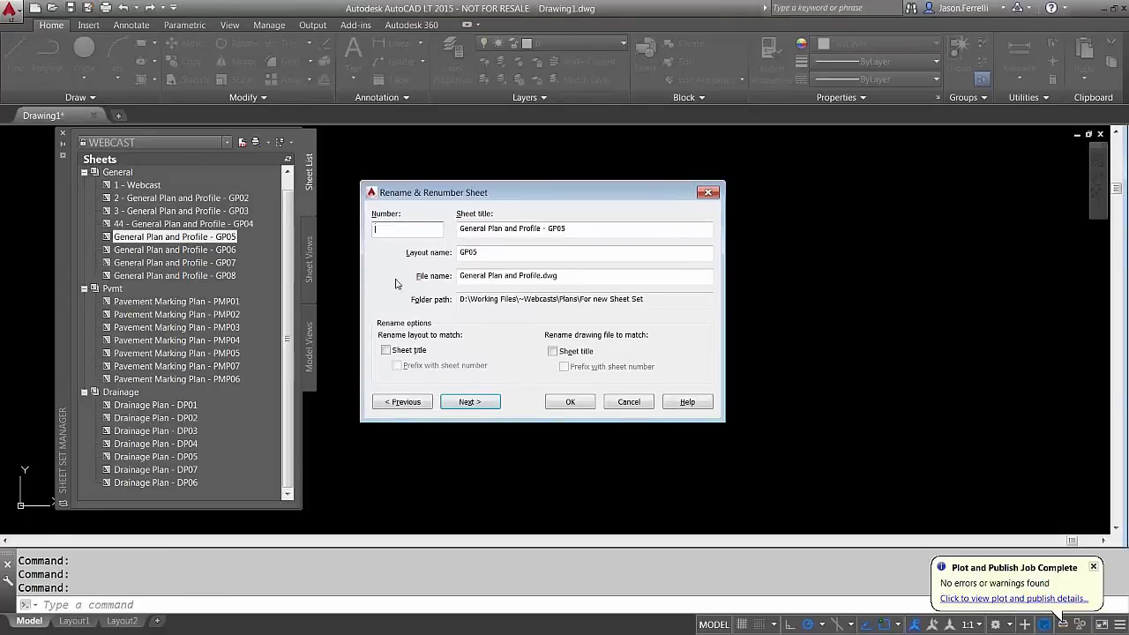
pyautogui.click(398, 402)
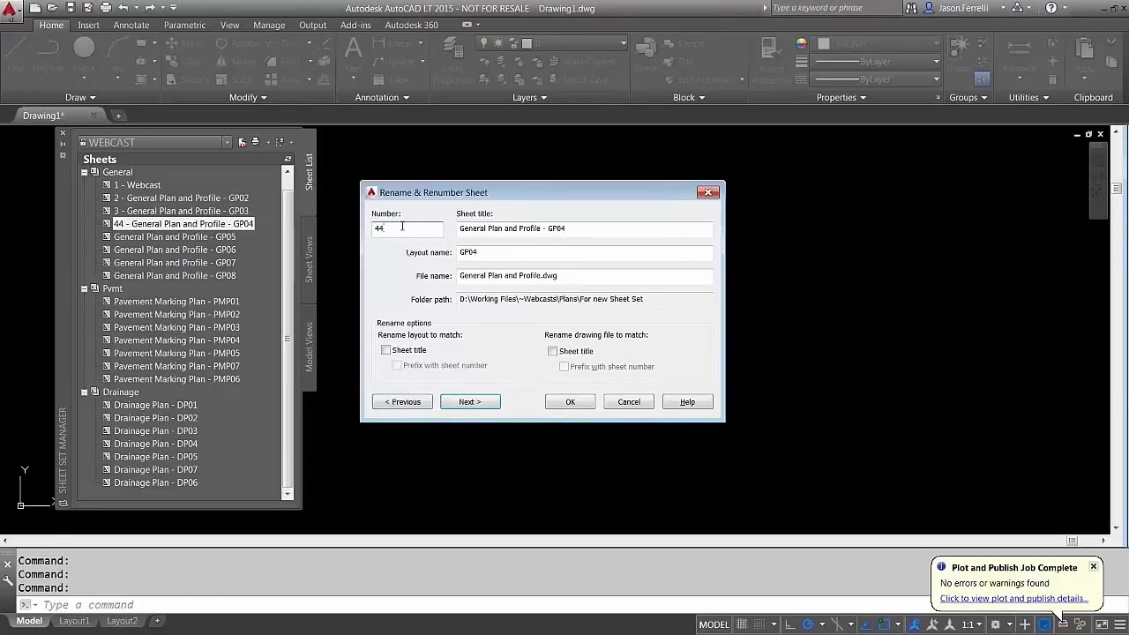
pyautogui.write('4')
pyautogui.press('Return')
# Number sheets GP05 through GP08 as 5, 6, 7 and 8
pyautogui.write('5')
pyautogui.press('Return')
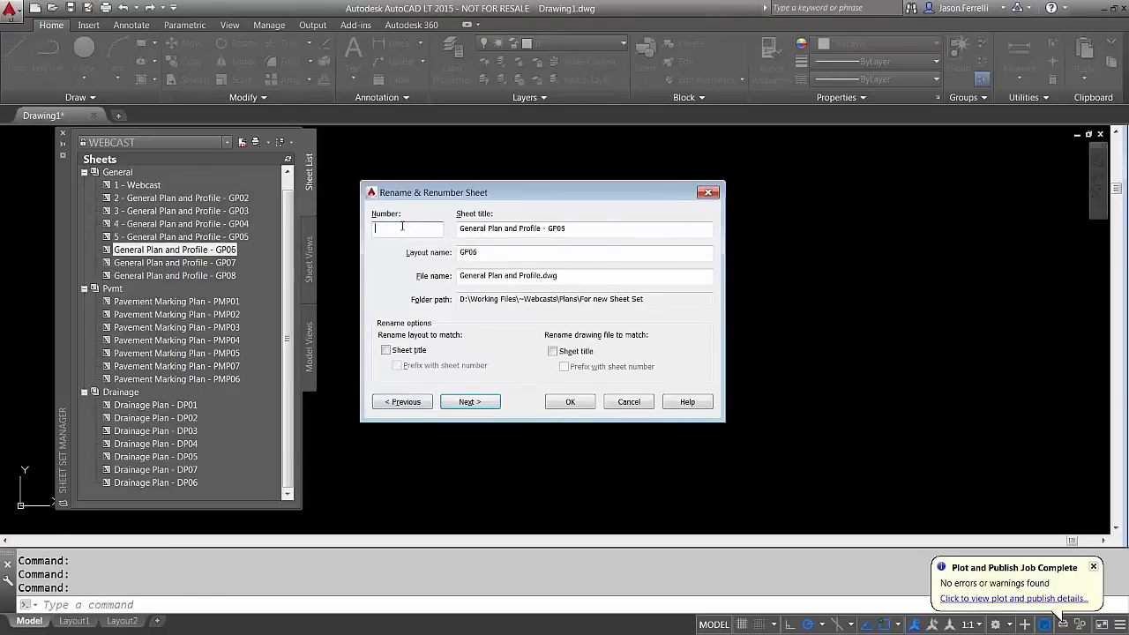
pyautogui.write('6')
pyautogui.press('Return')
pyautogui.write('7')
pyautogui.press('Return')
pyautogui.write('8')
pyautogui.press('Return')
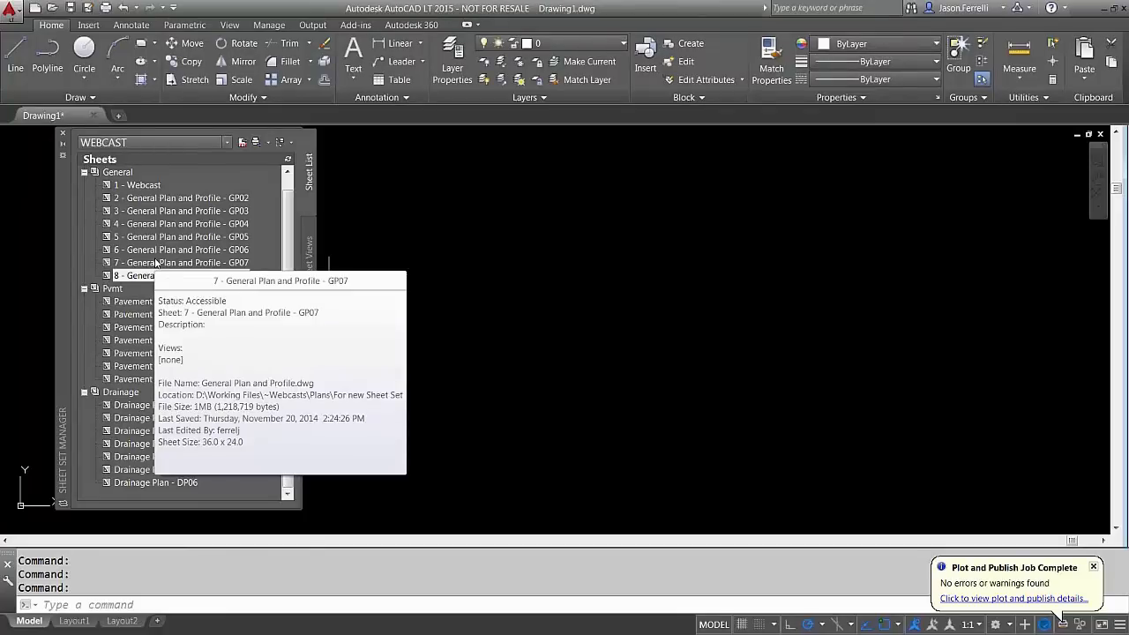
pyautogui.rightClick(138, 302)
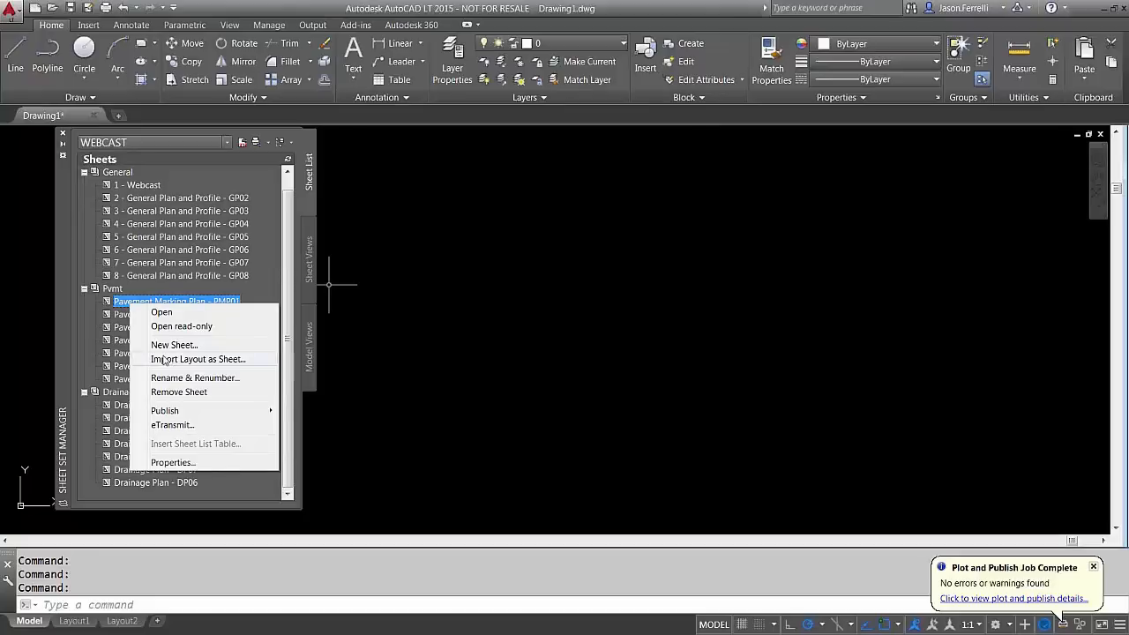
pyautogui.click(129, 305)
pyautogui.rightClick(129, 306)
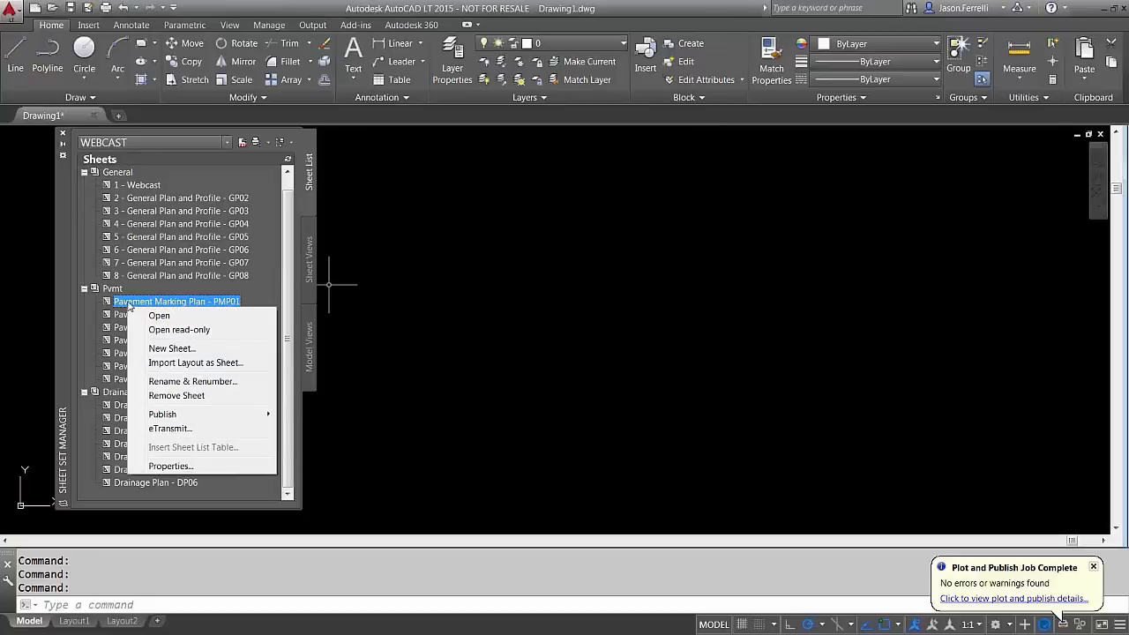
pyautogui.click(557, 272)
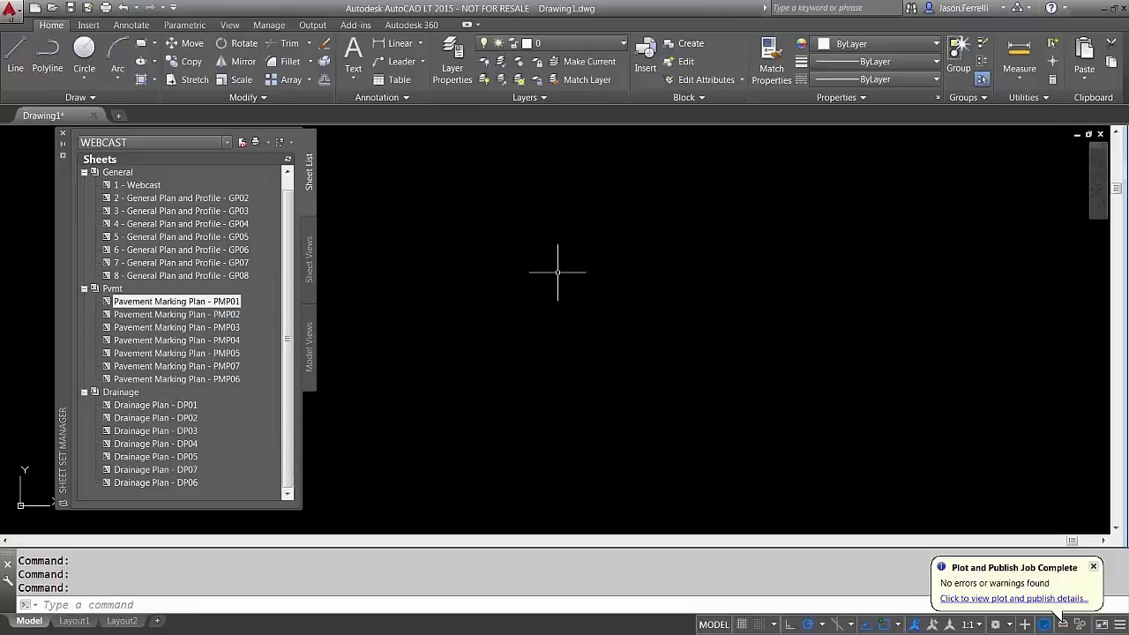
pyautogui.click(461, 351)
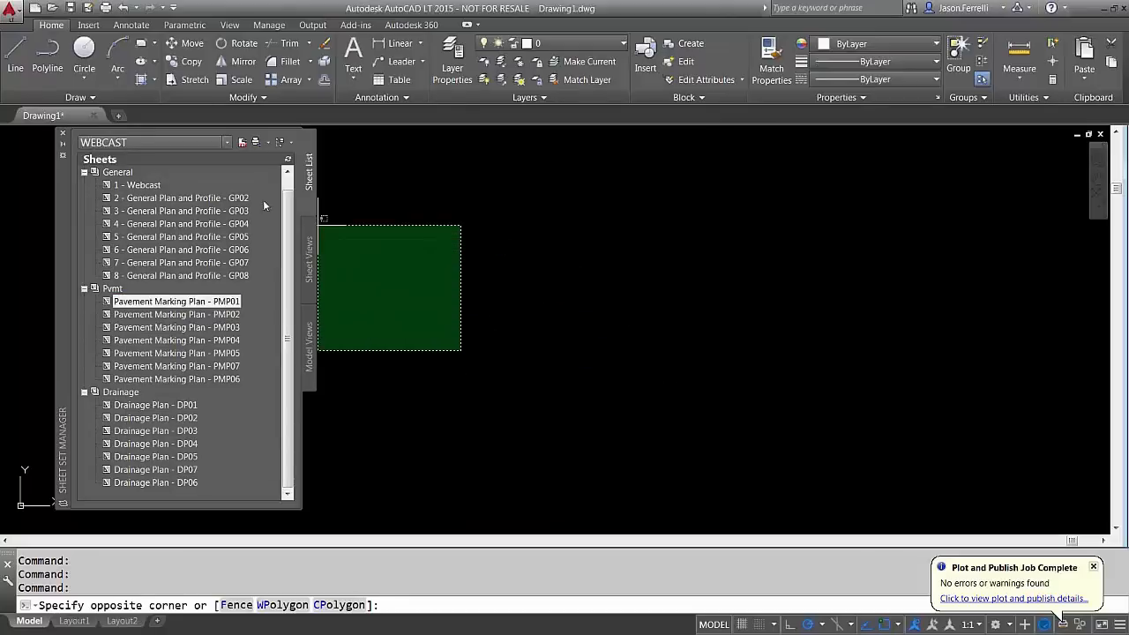
pyautogui.click(315, 224)
pyautogui.click(118, 172)
pyautogui.rightClick(118, 172)
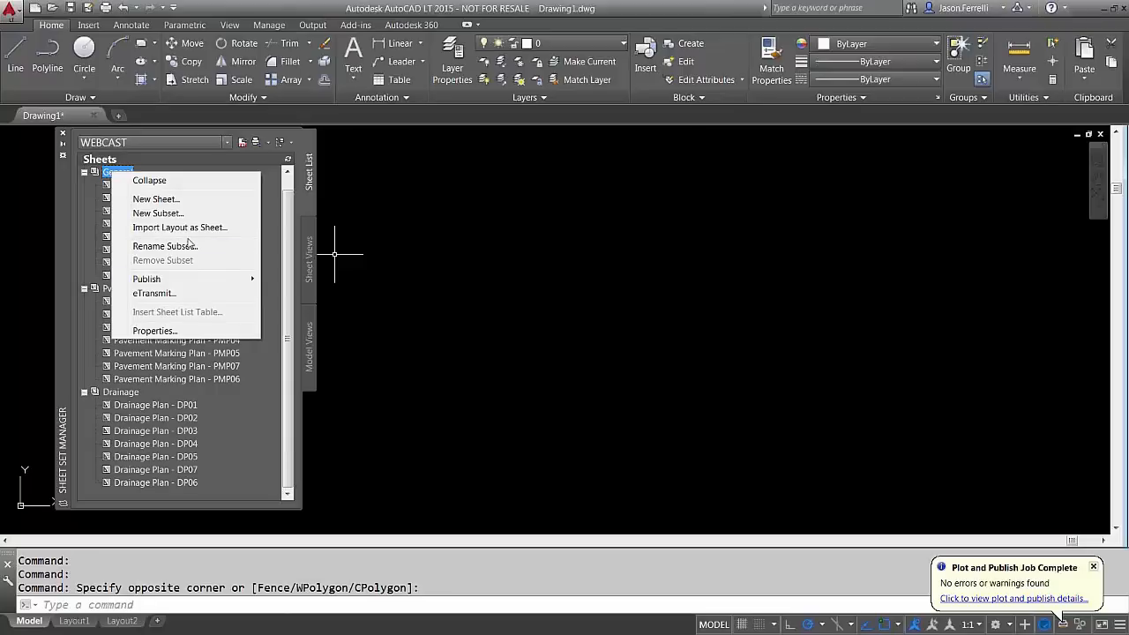
pyautogui.click(155, 330)
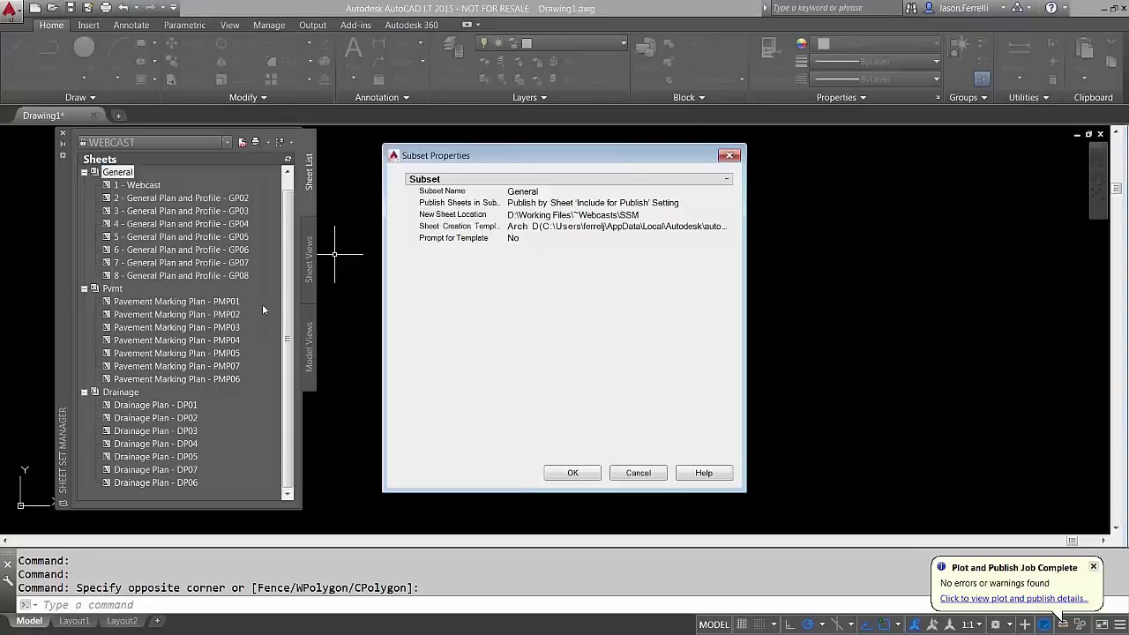
pyautogui.click(520, 227)
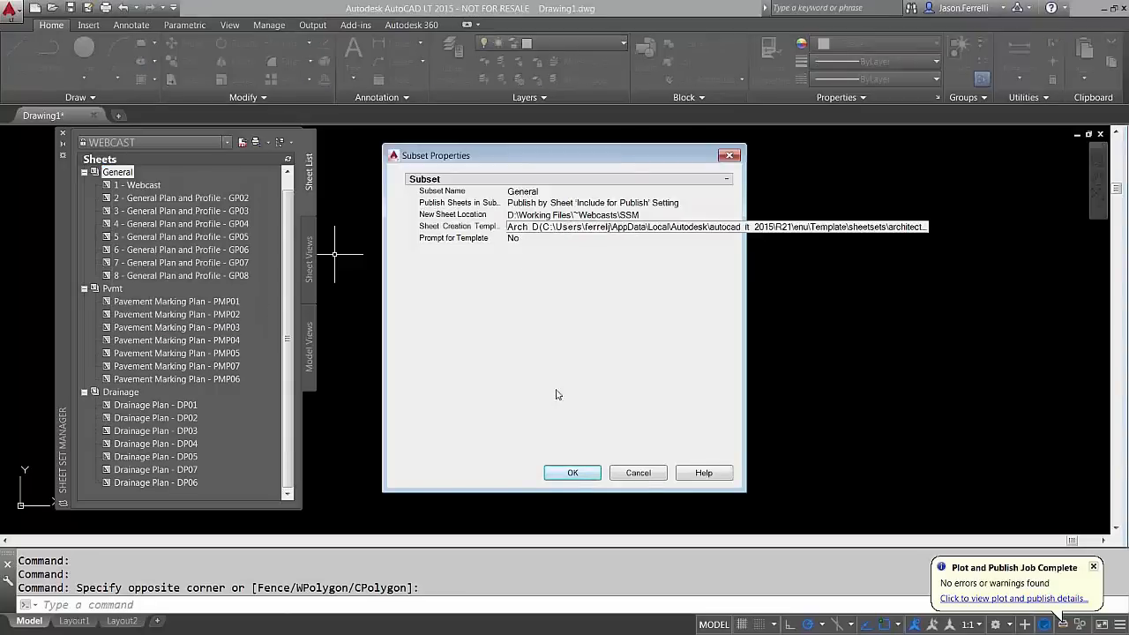
pyautogui.click(637, 473)
pyautogui.rightClick(121, 175)
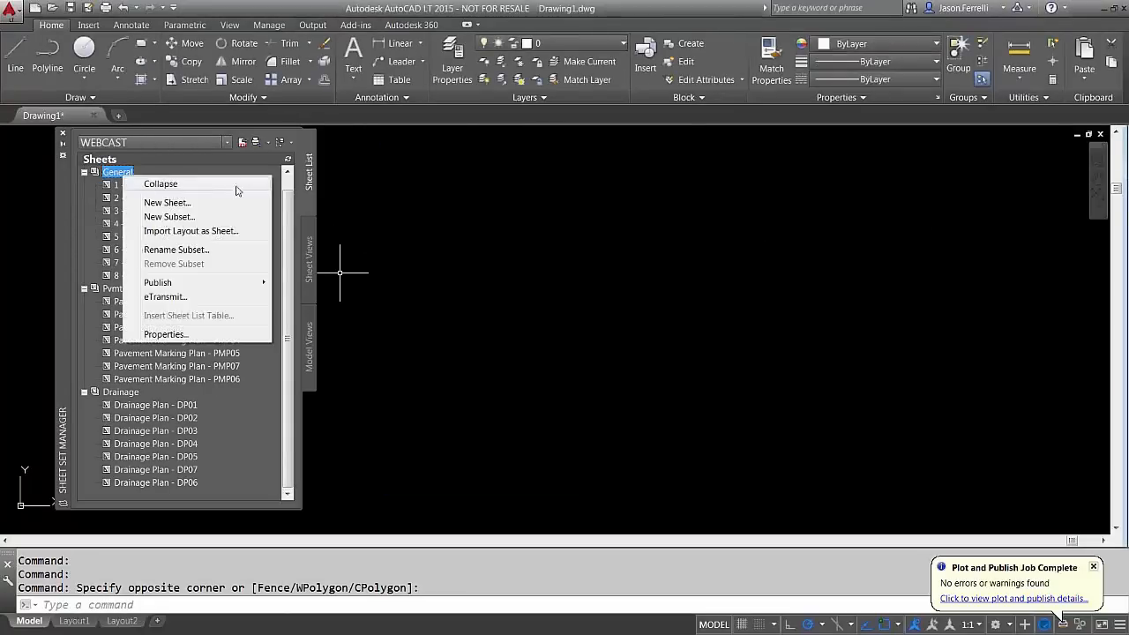
pyautogui.moveTo(288, 202); pyautogui.dragTo(288, 183)
pyautogui.rightClick(117, 175)
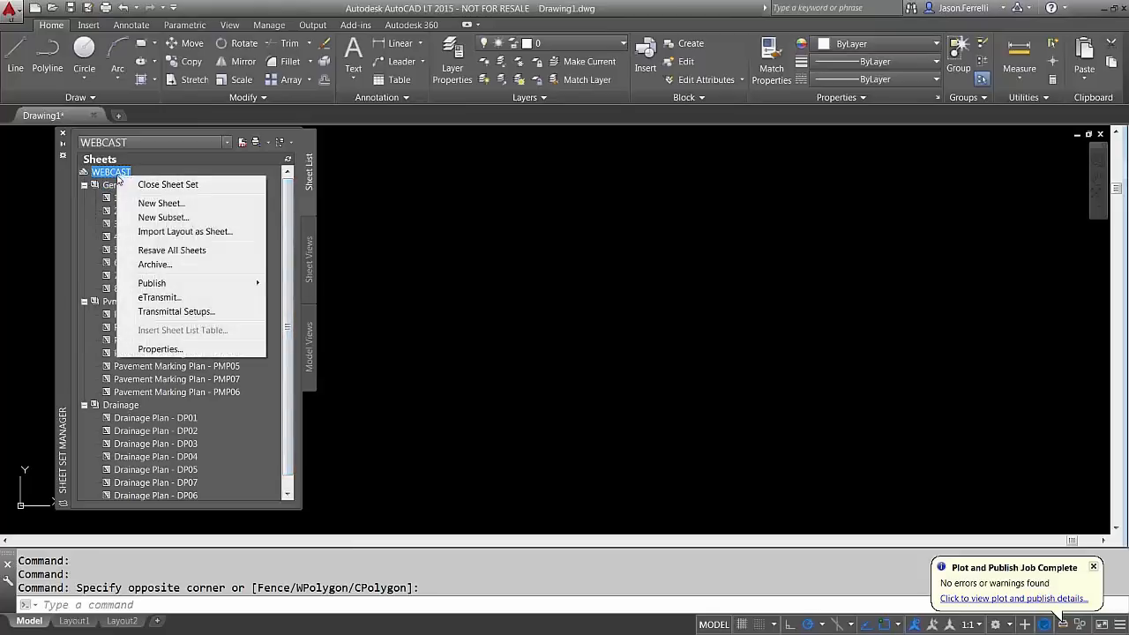
pyautogui.click(183, 349)
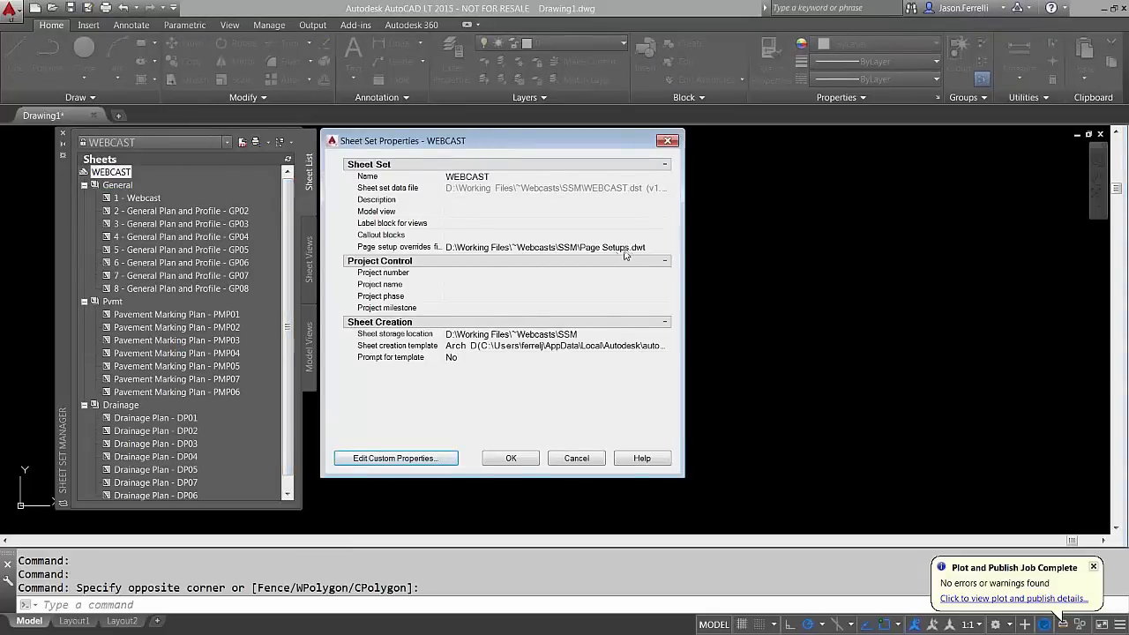
pyautogui.click(576, 457)
pyautogui.rightClick(116, 187)
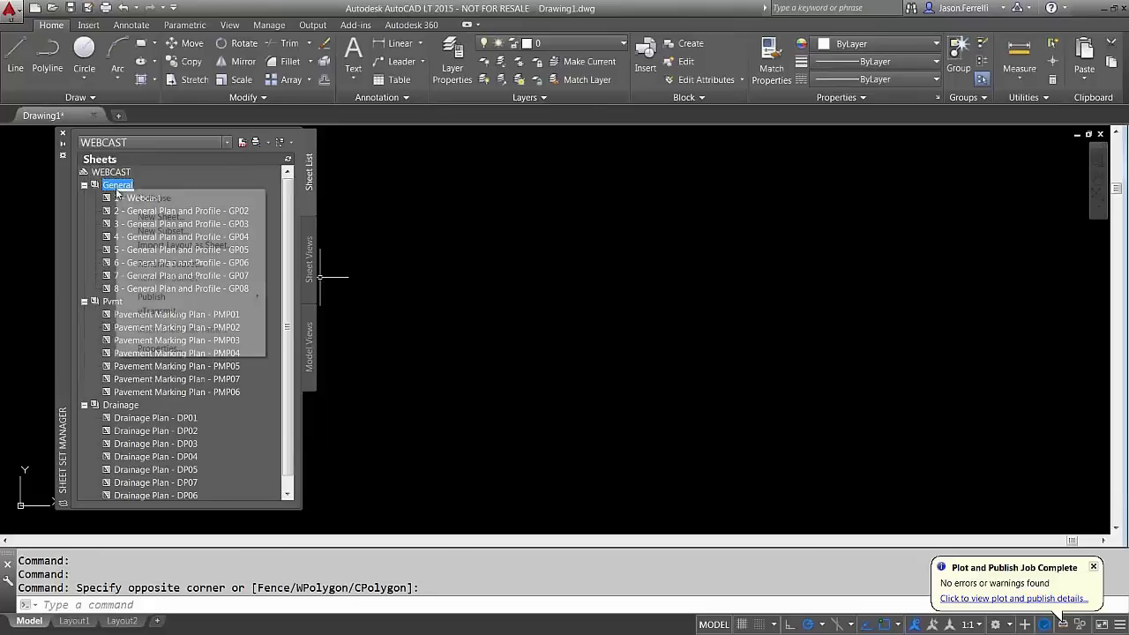
pyautogui.moveTo(179, 298)
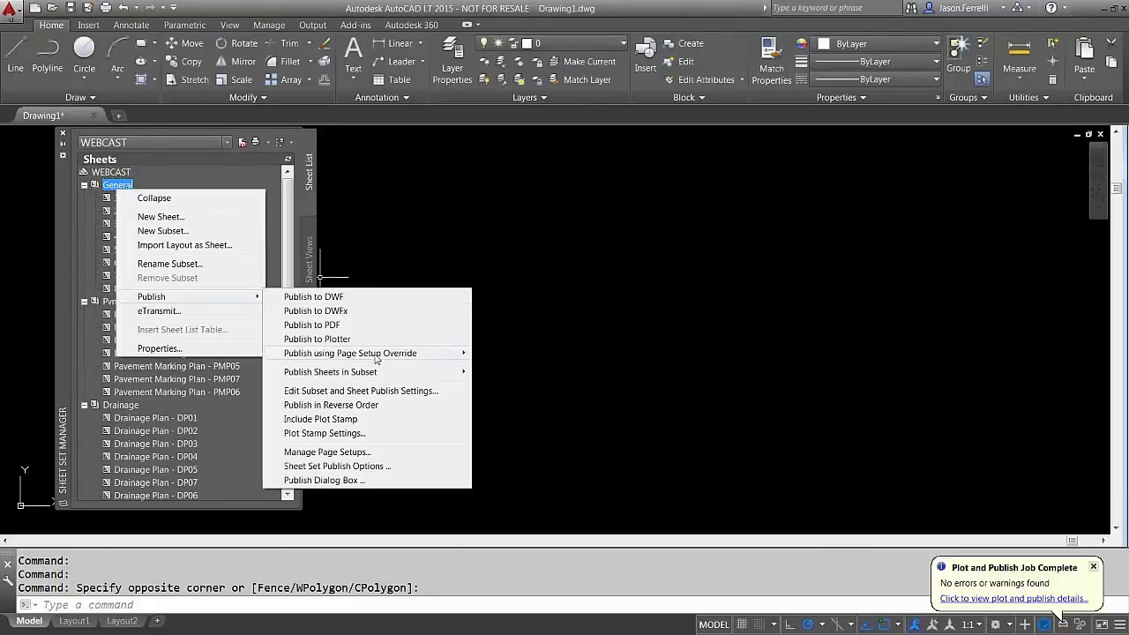
pyautogui.moveTo(377, 356)
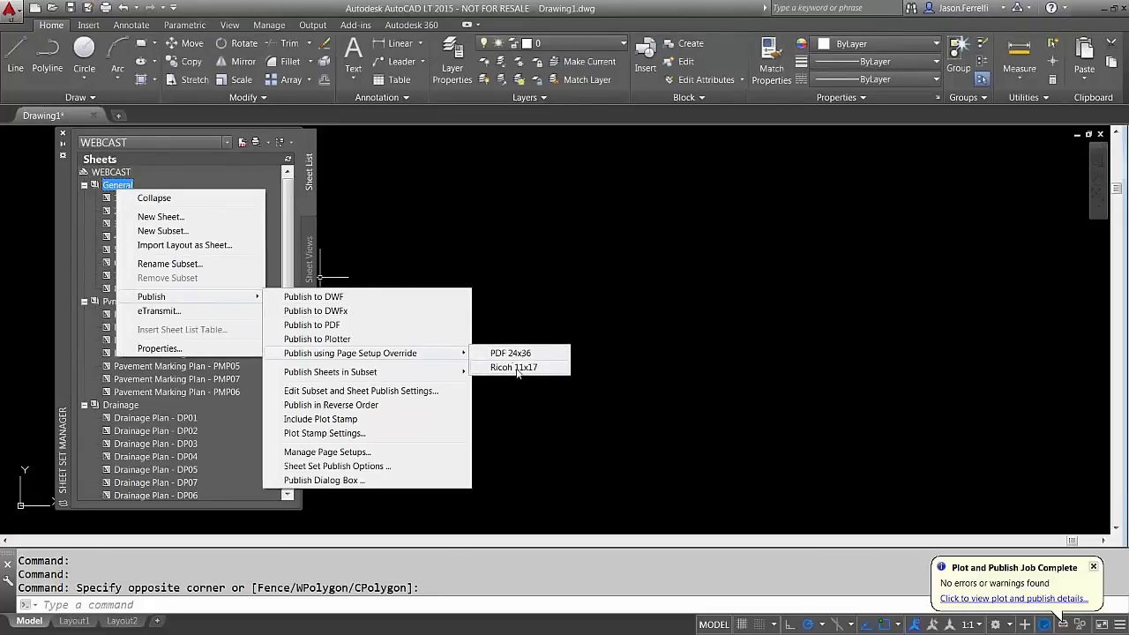
pyautogui.click(120, 172)
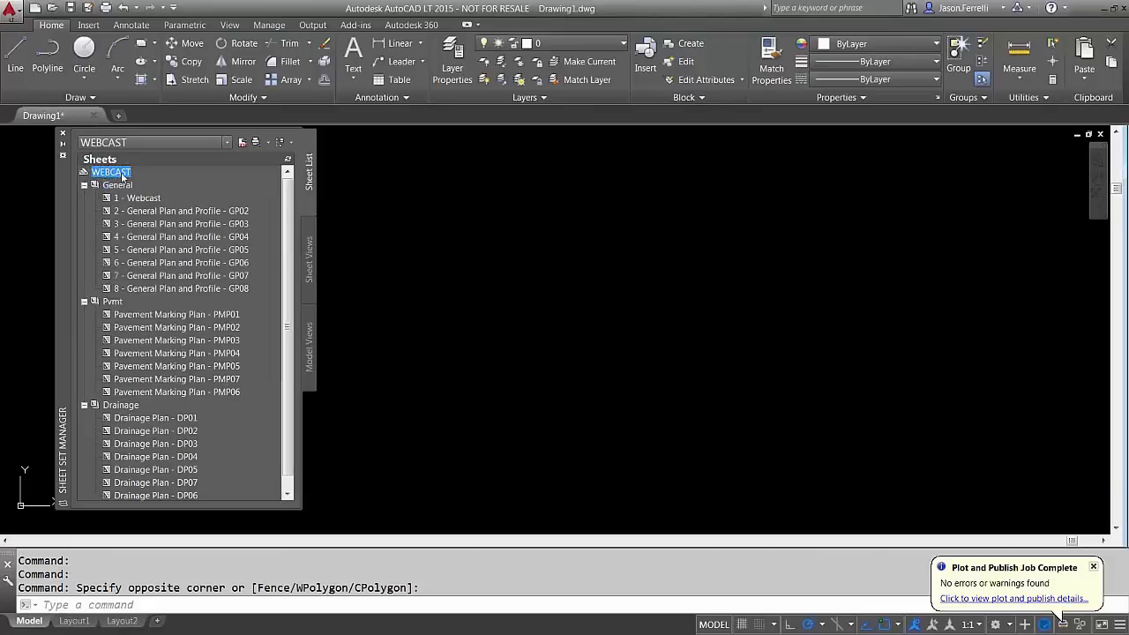
pyautogui.rightClick(120, 172)
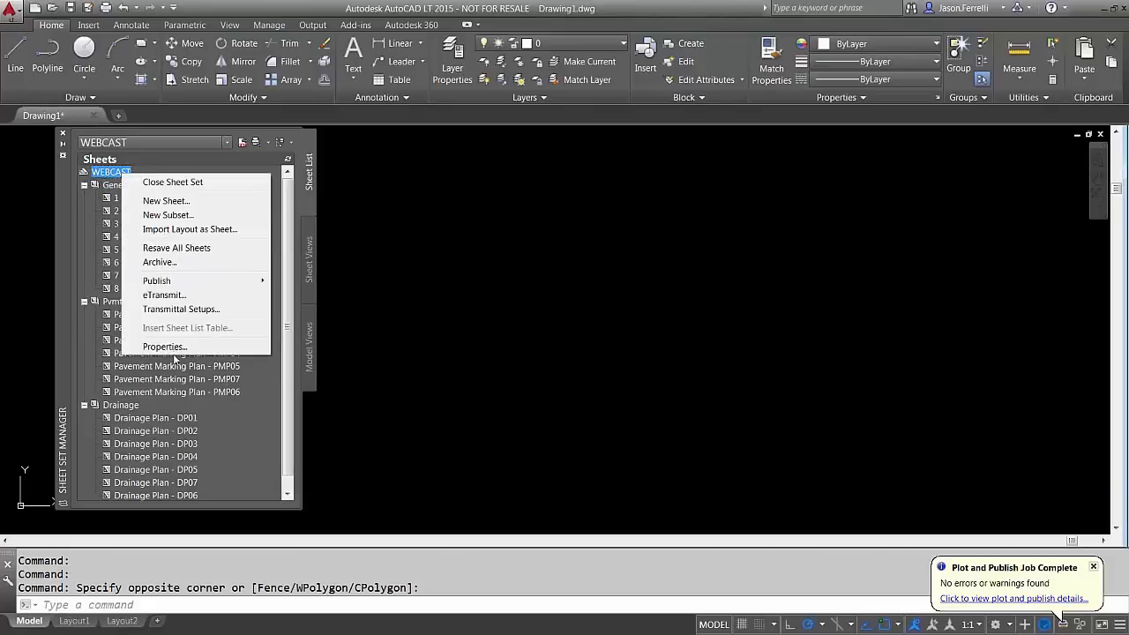
# Try acadlt -Named Plot Styles.dwt as the page setup overrides file, accepting the no-overrides warning
pyautogui.click(172, 346)
pyautogui.click(656, 247)
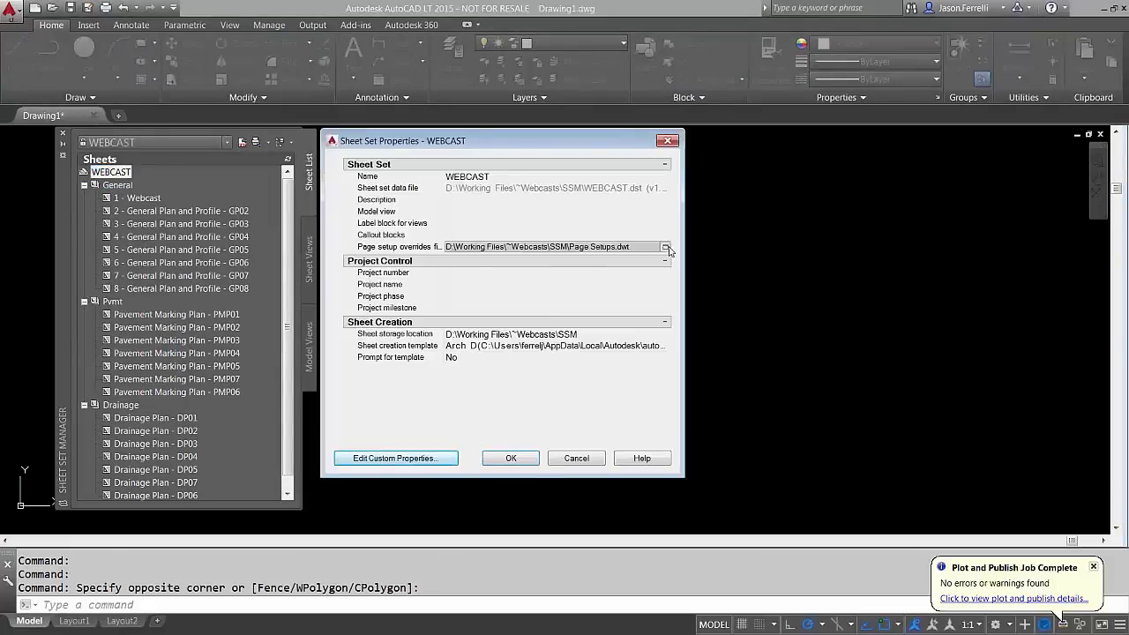
pyautogui.click(666, 248)
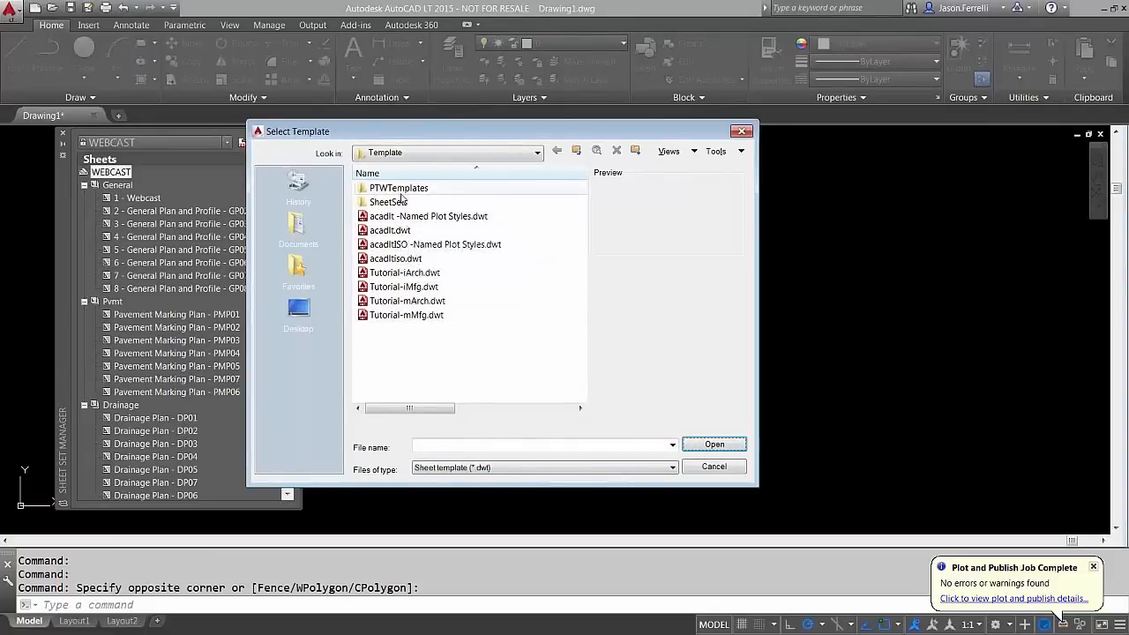
pyautogui.click(426, 216)
pyautogui.click(714, 443)
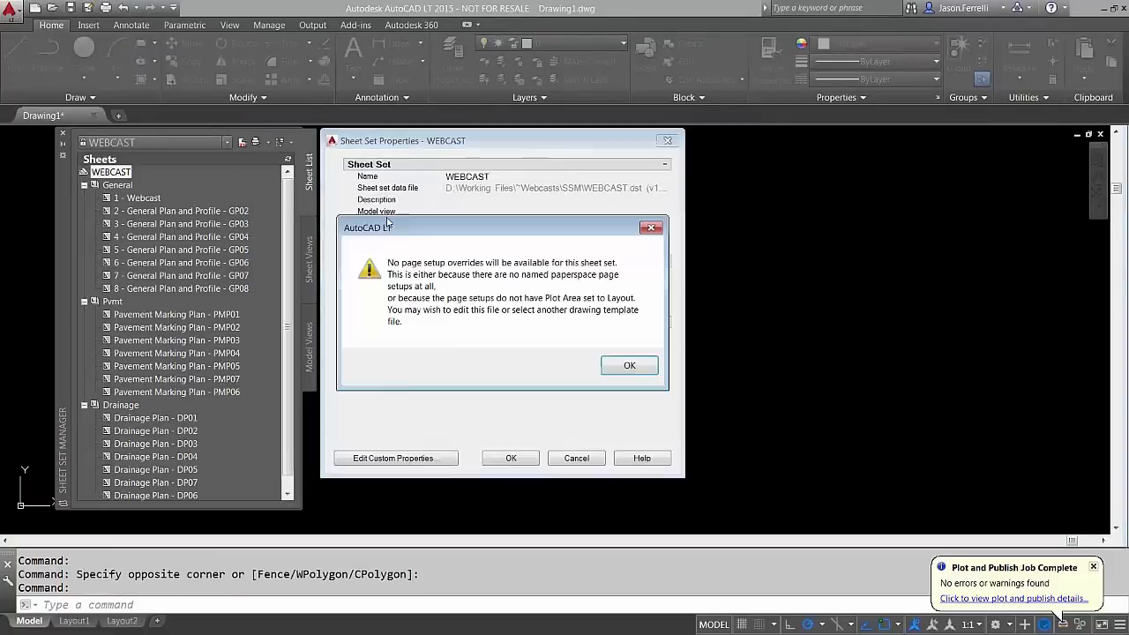
pyautogui.click(628, 364)
pyautogui.click(510, 457)
# Set Desktop > Webcasts > SSM > Page Setups.dwt as WEBCAST's page setup overrides file
pyautogui.rightClick(202, 226)
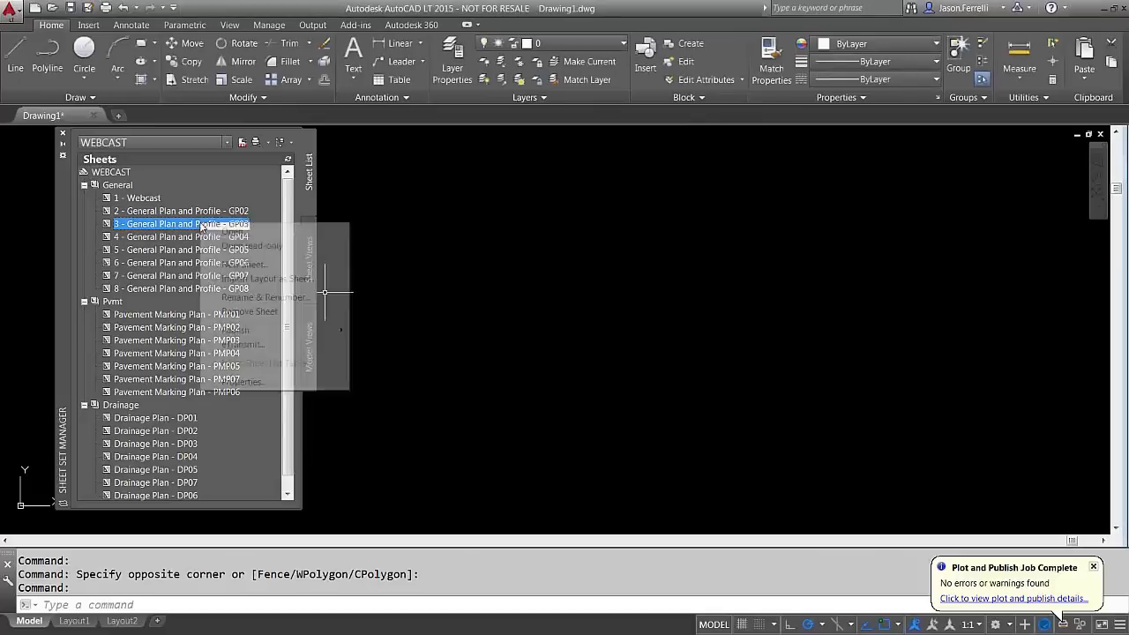
pyautogui.moveTo(256, 330)
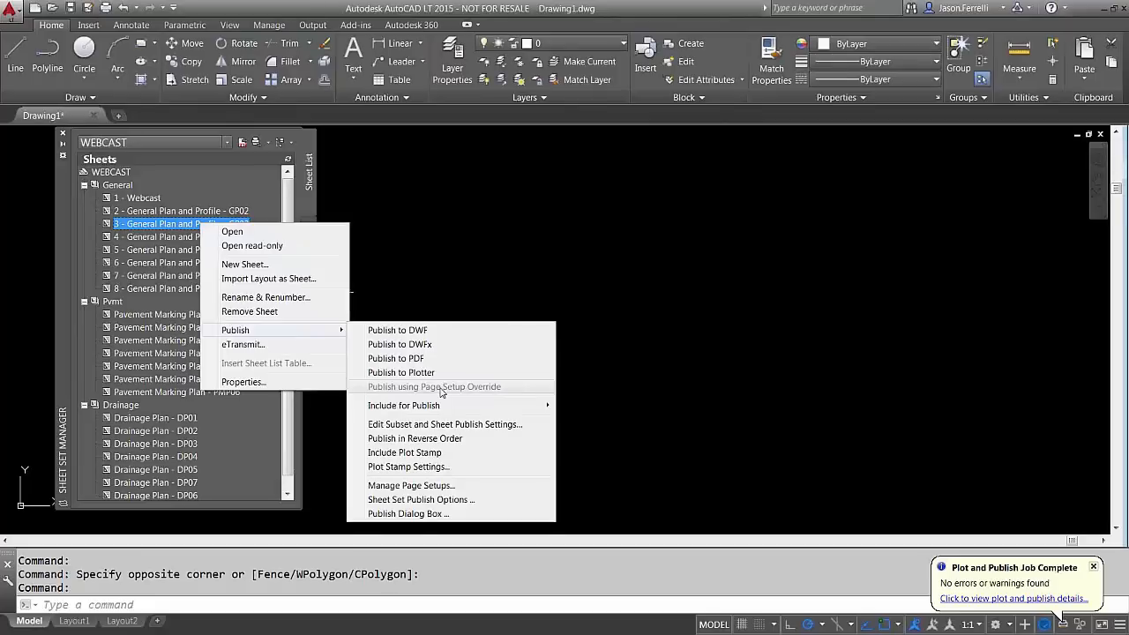
pyautogui.click(117, 173)
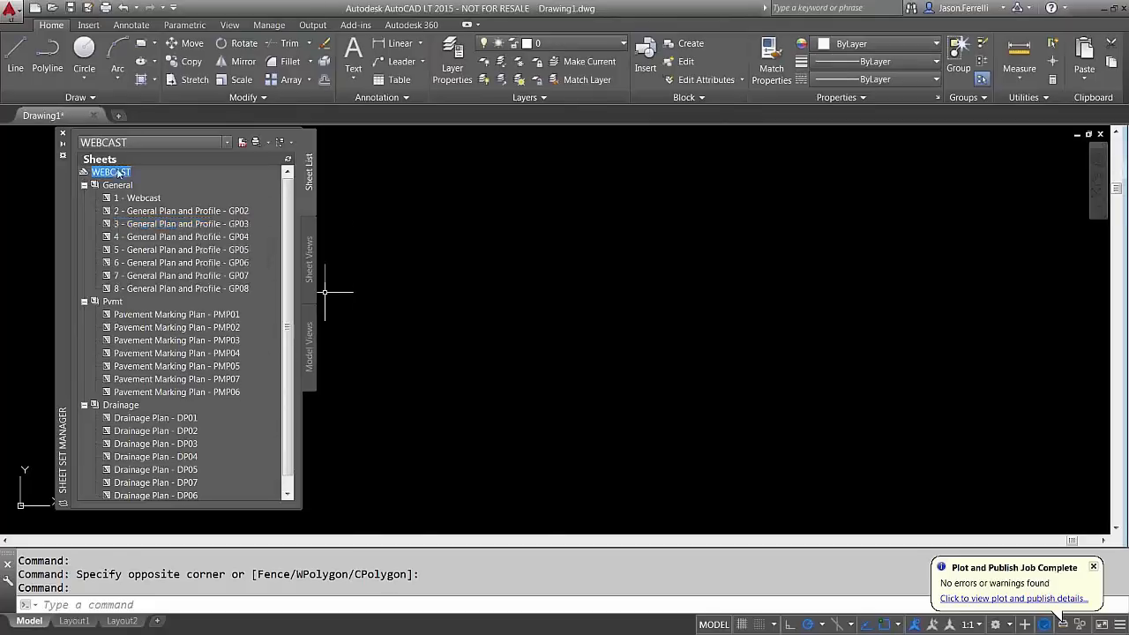
pyautogui.rightClick(117, 173)
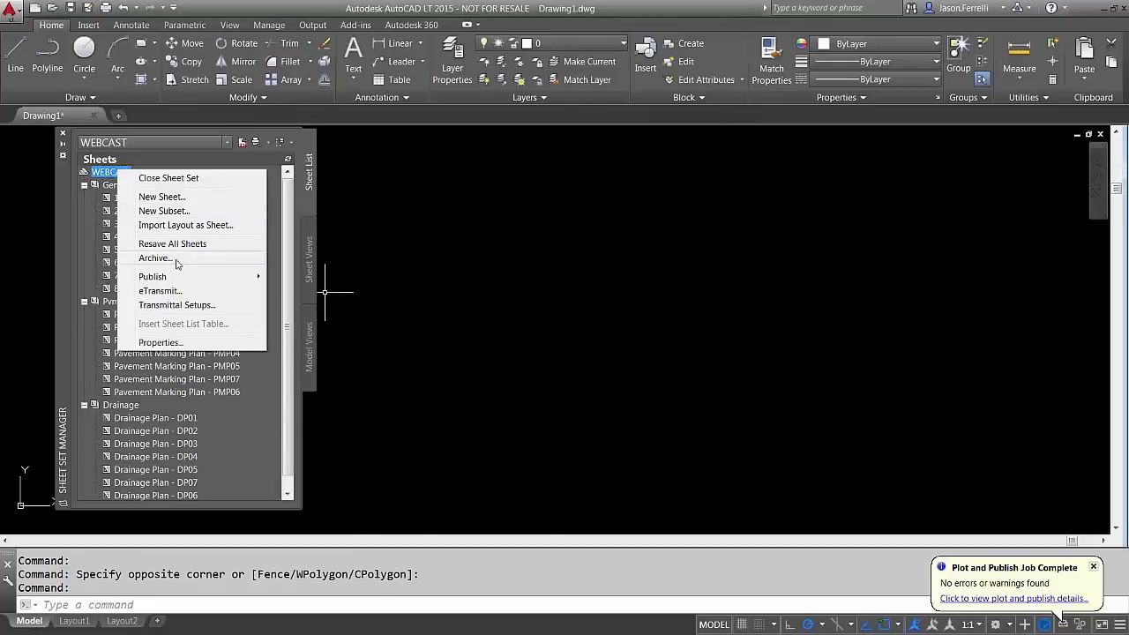
pyautogui.click(178, 345)
pyautogui.click(664, 251)
pyautogui.click(665, 251)
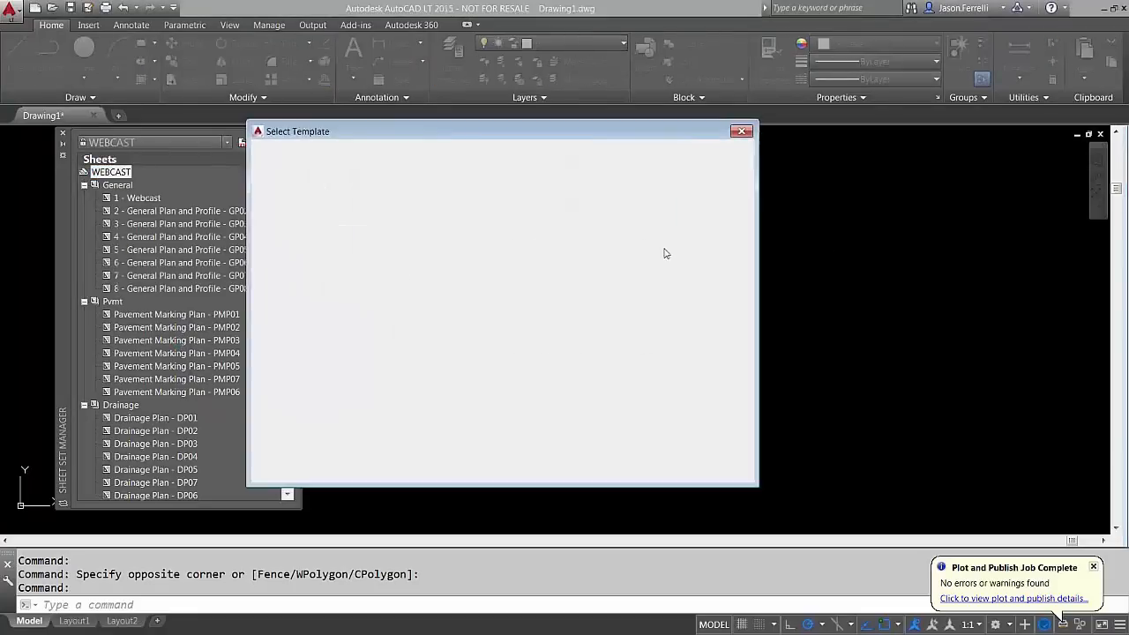
pyautogui.click(298, 319)
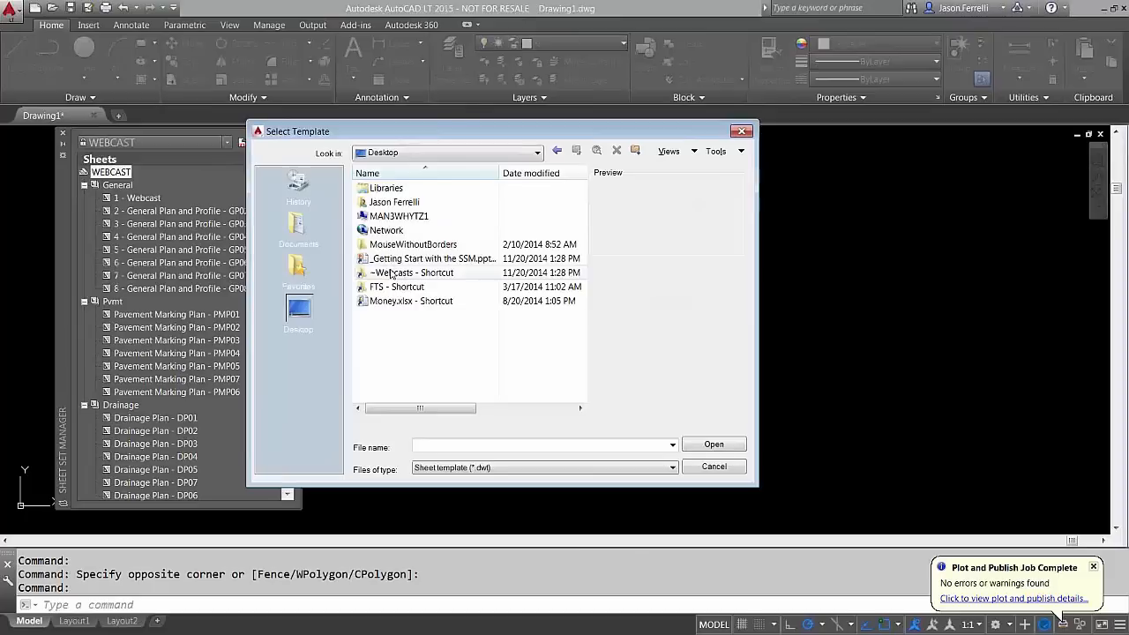
pyautogui.doubleClick(391, 271)
pyautogui.doubleClick(390, 219)
pyautogui.doubleClick(390, 192)
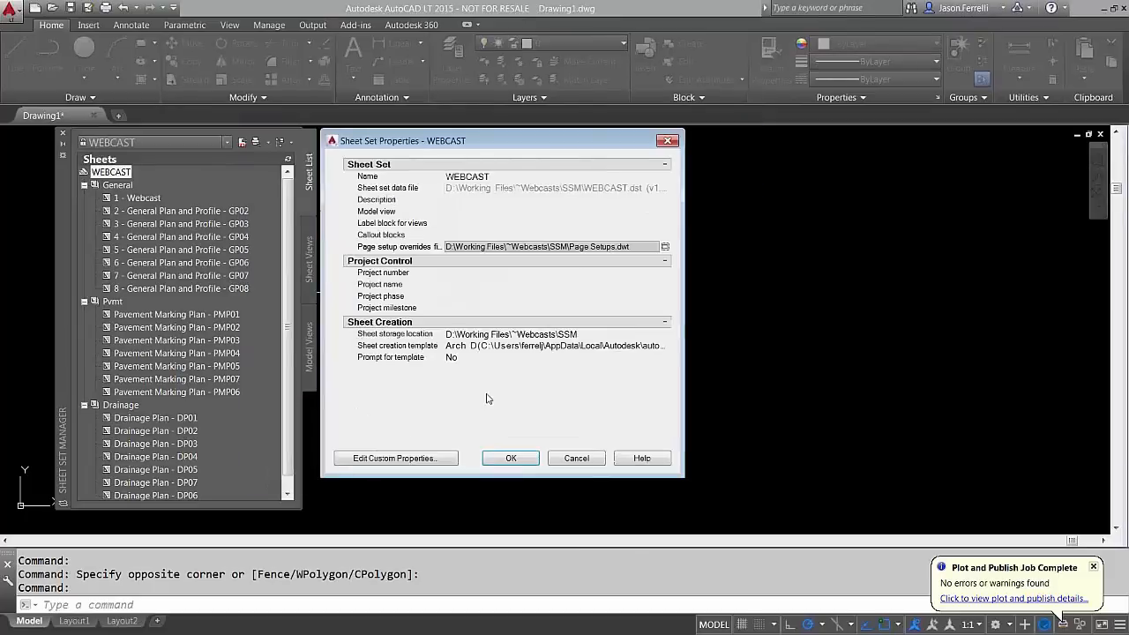
pyautogui.click(510, 458)
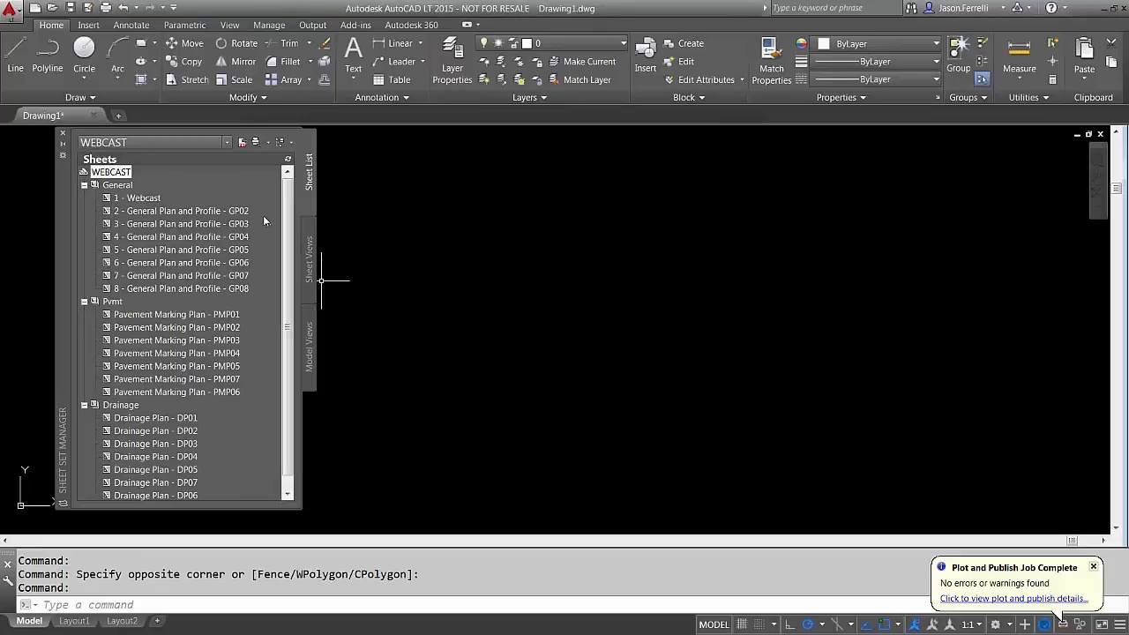
# Preview the WEBCAST sheets in the Sheet Set Manager
pyautogui.moveTo(262, 216)
pyautogui.moveTo(143, 183)
pyautogui.moveTo(157, 224)
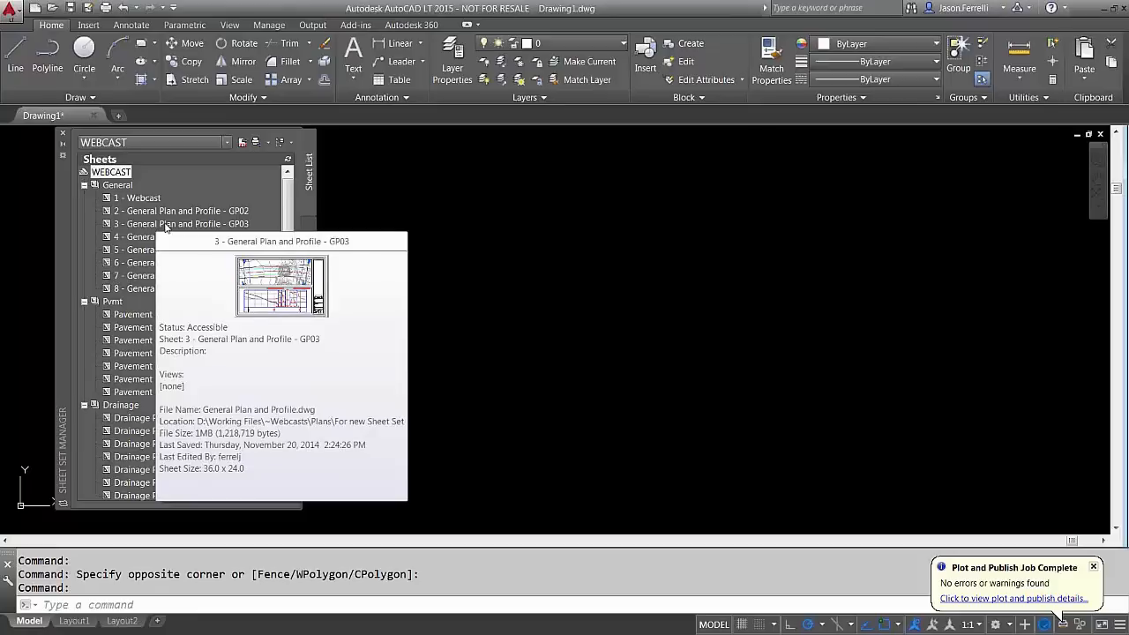
# Bring up the Windows program list over the AutoCAD drawing
pyautogui.click(589, 291)
pyautogui.click(589, 291)
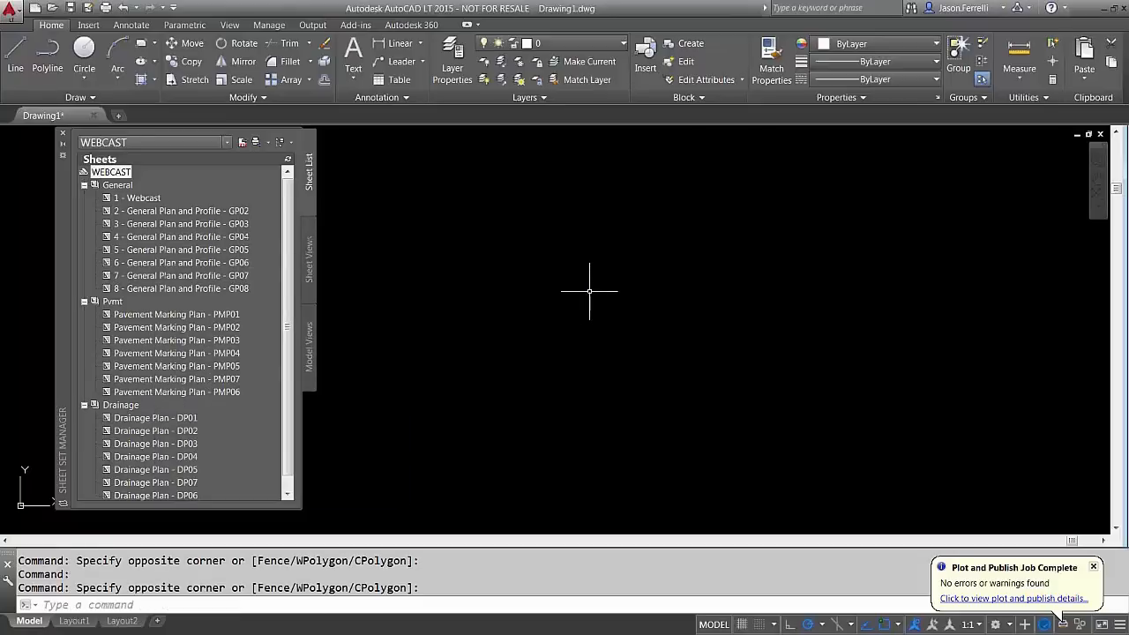
pyautogui.click(479, 436)
pyautogui.click(519, 384)
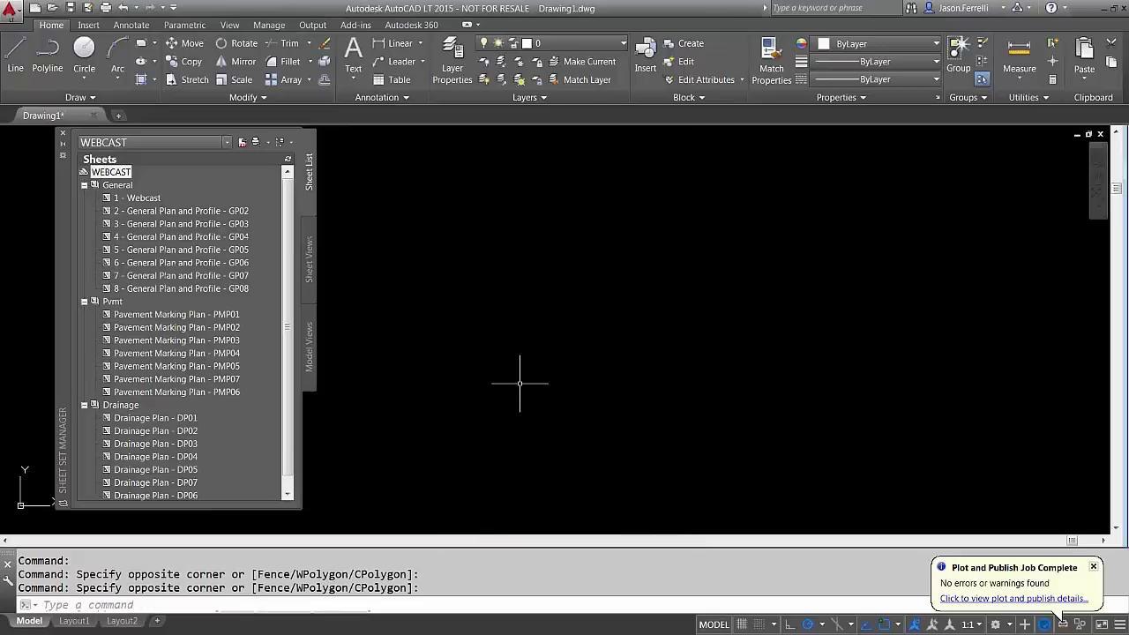
pyautogui.press('super')
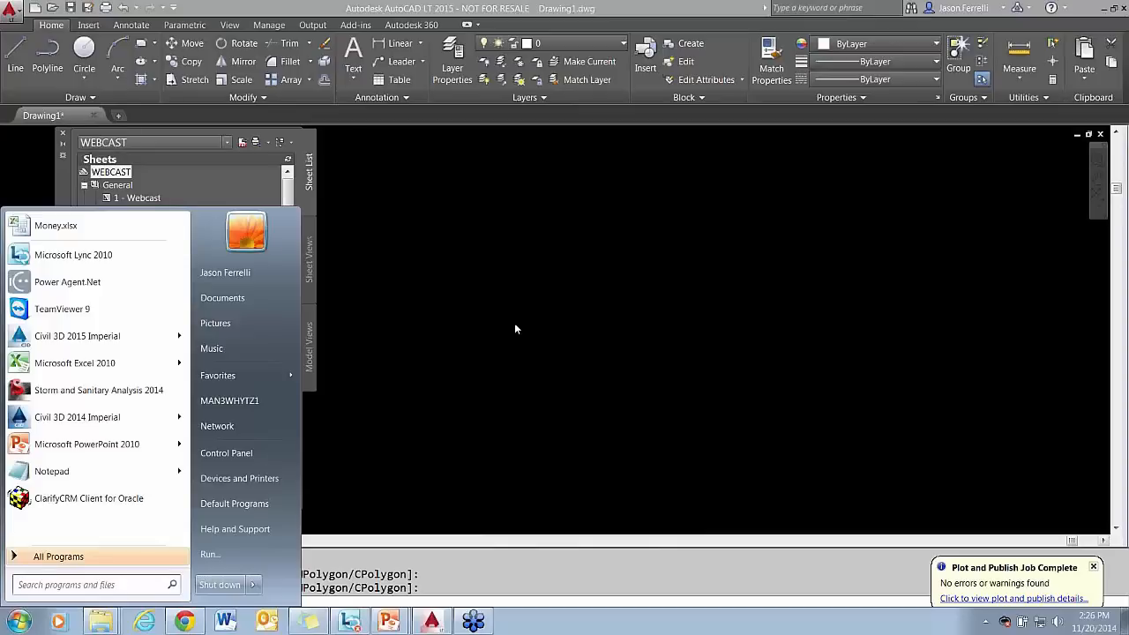
# Close the WEBCAST sheet set from the sheet set list
pyautogui.click(480, 332)
pyautogui.click(507, 375)
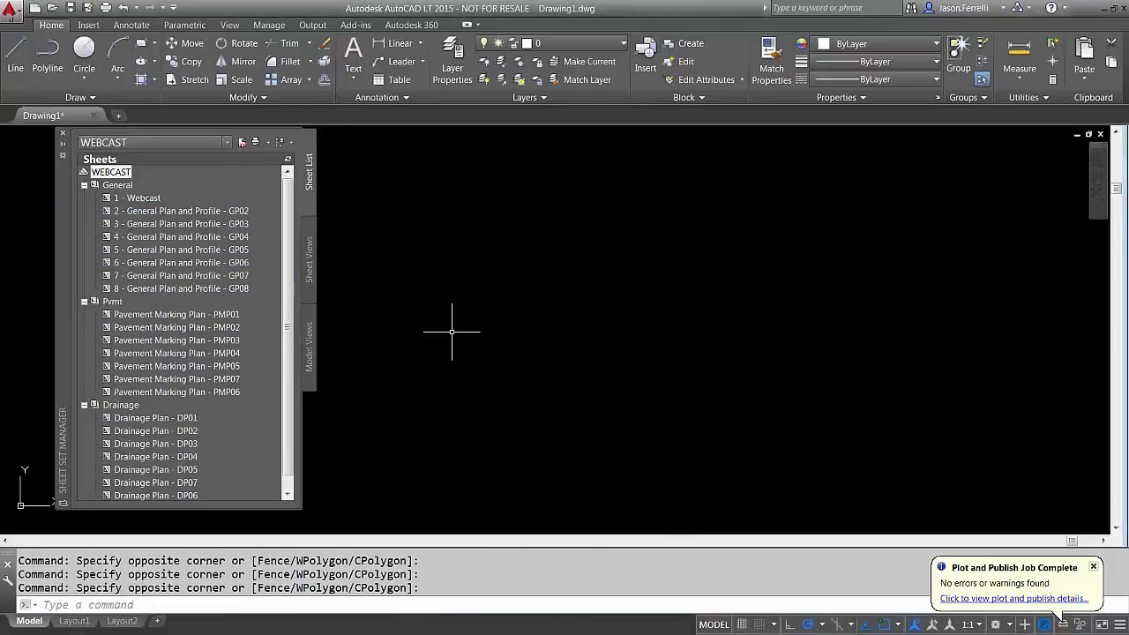
pyautogui.click(227, 142)
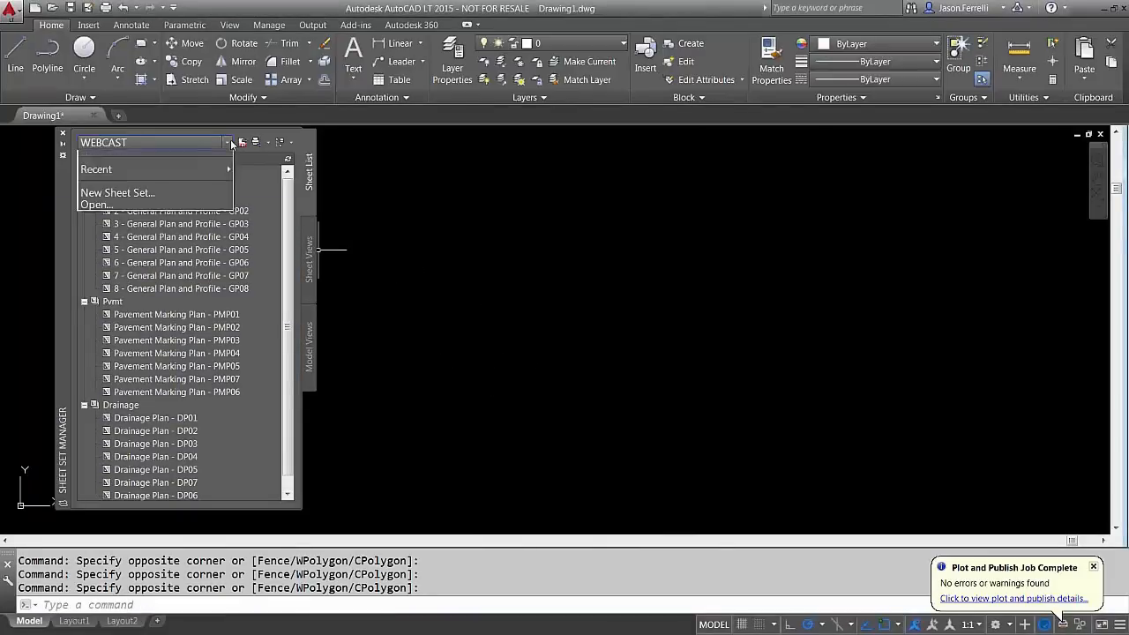
pyautogui.rightClick(137, 162)
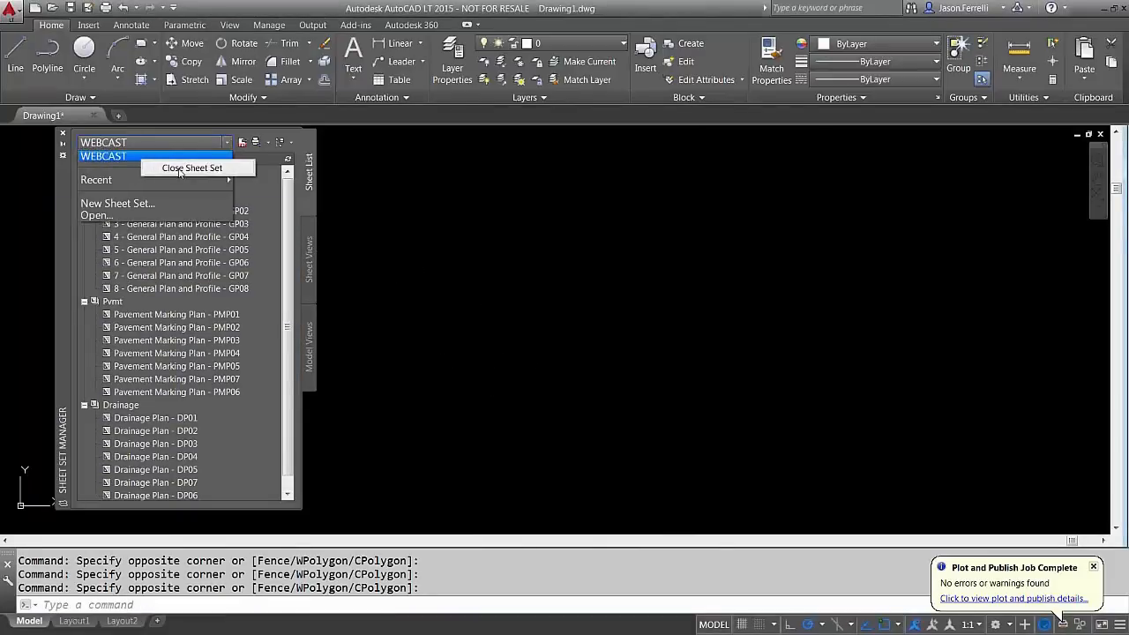
pyautogui.click(174, 168)
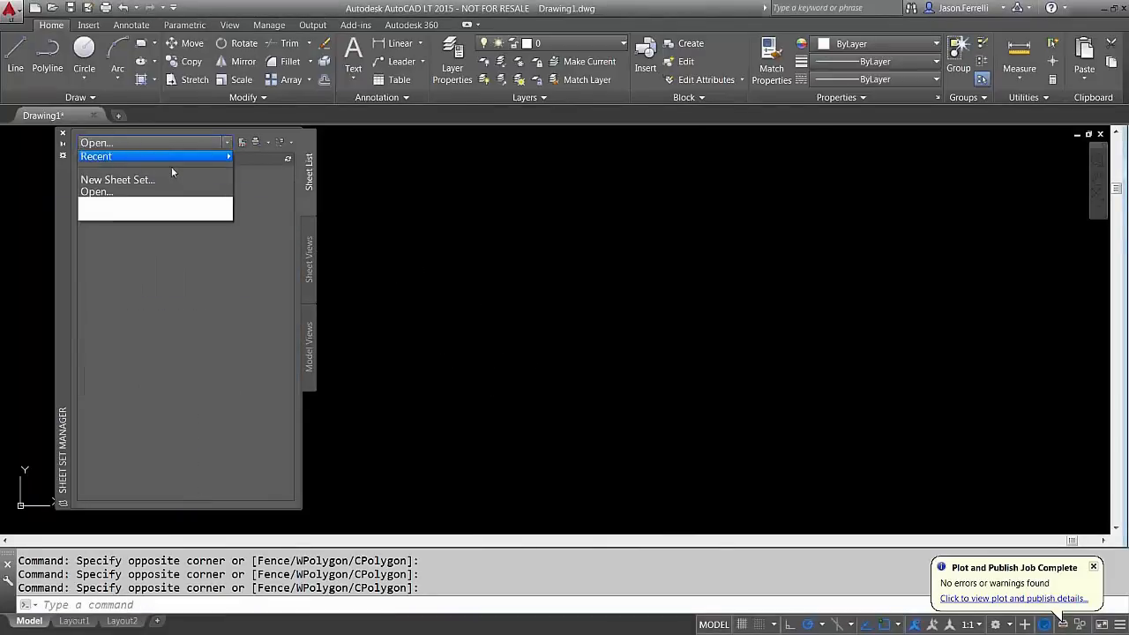
# Open Complete Sheet Set.dst
pyautogui.click(128, 194)
pyautogui.click(491, 219)
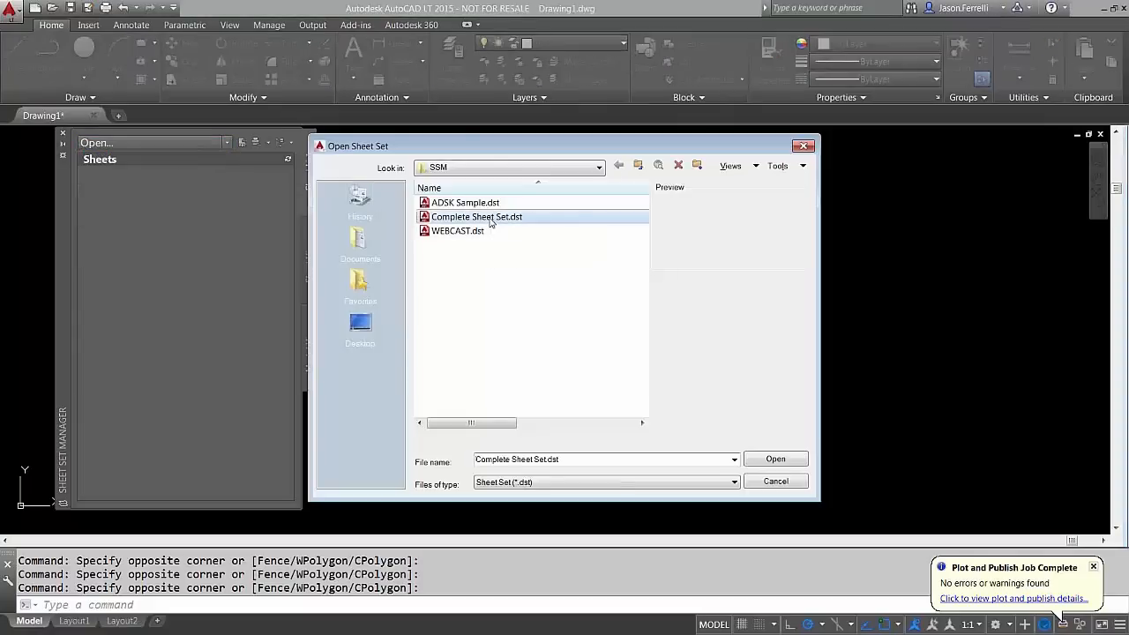
pyautogui.doubleClick(492, 221)
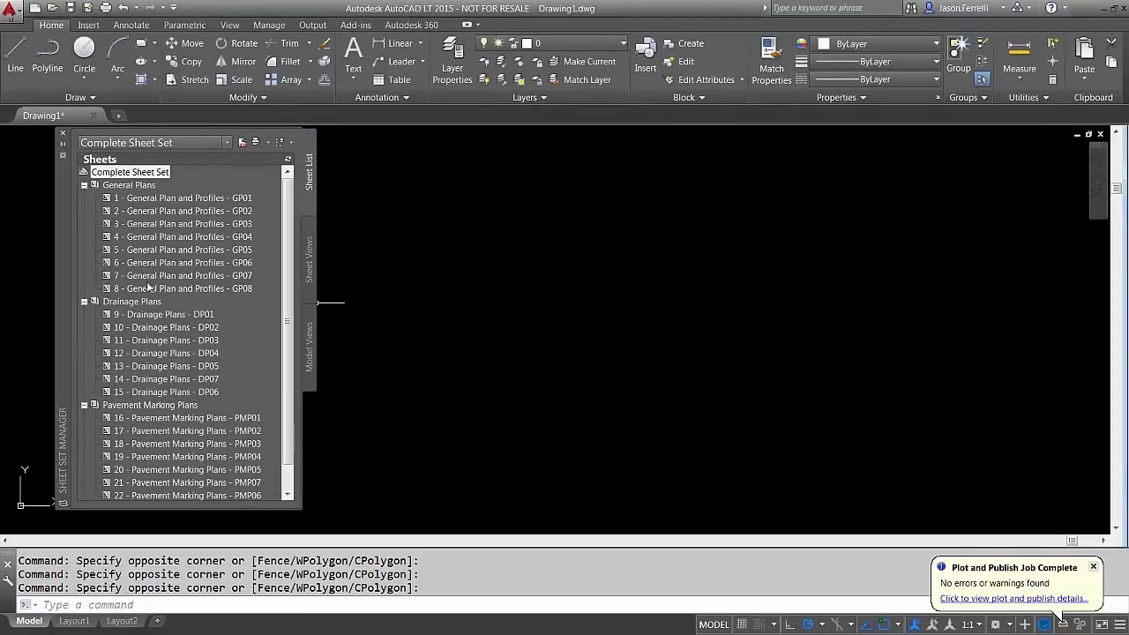
pyautogui.click(167, 201)
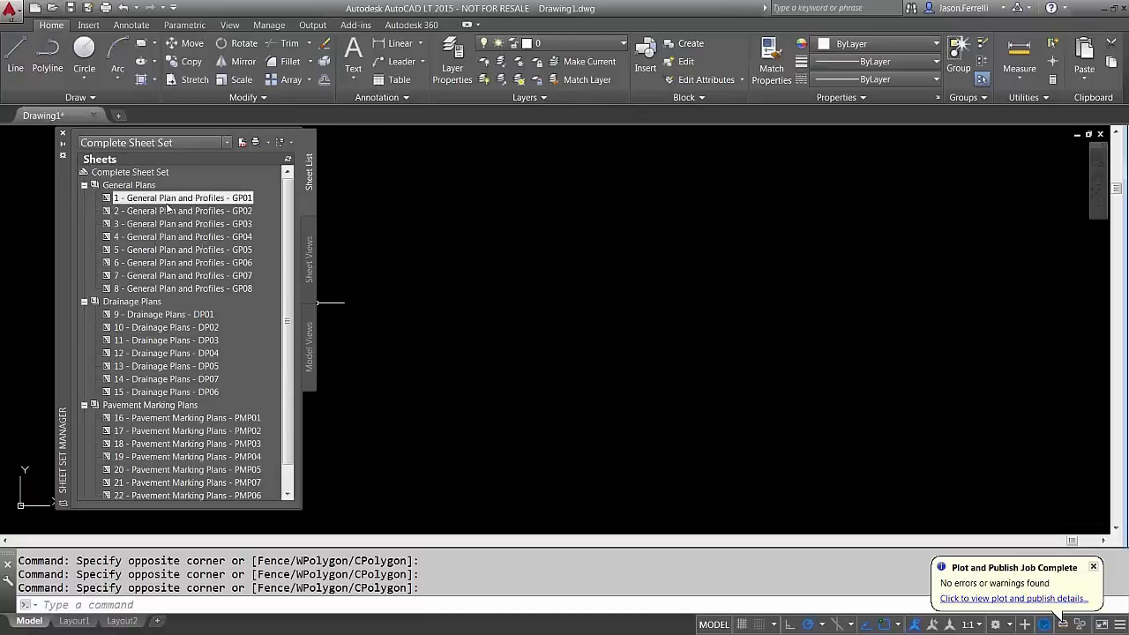
pyautogui.rightClick(167, 207)
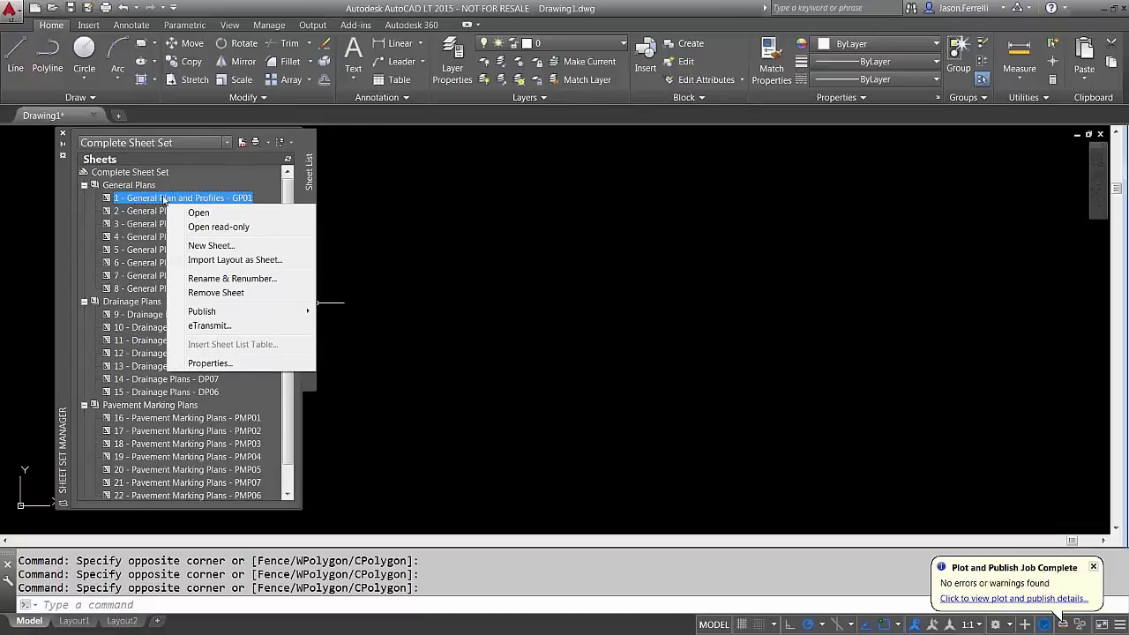
pyautogui.click(152, 172)
pyautogui.rightClick(157, 172)
pyautogui.click(191, 338)
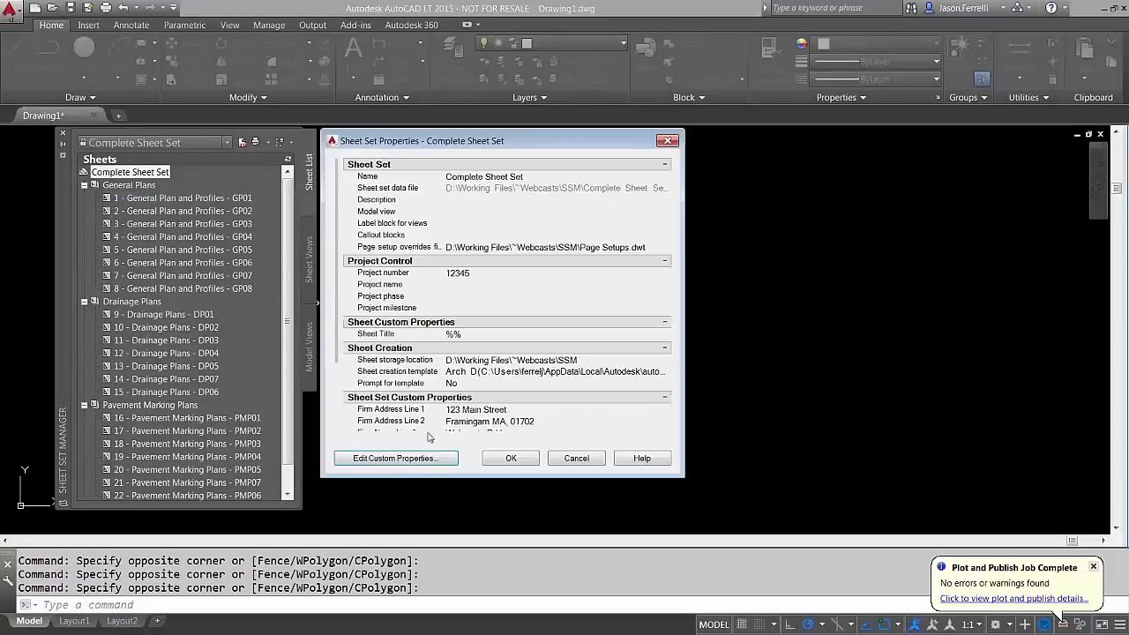
pyautogui.click(406, 459)
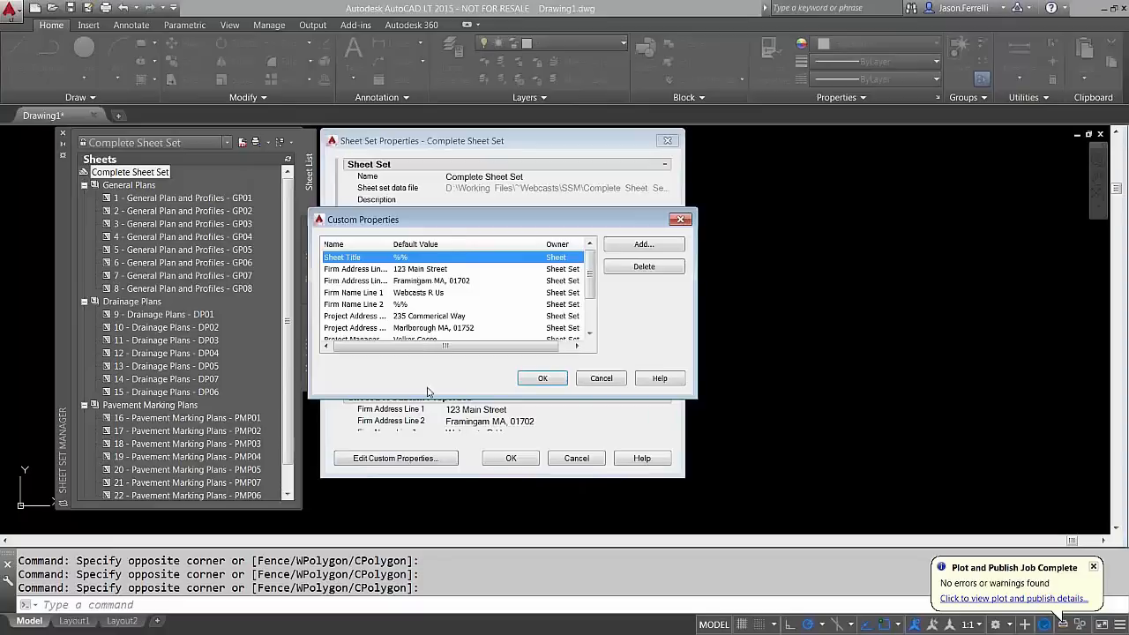
pyautogui.moveTo(437, 398); pyautogui.dragTo(445, 482)
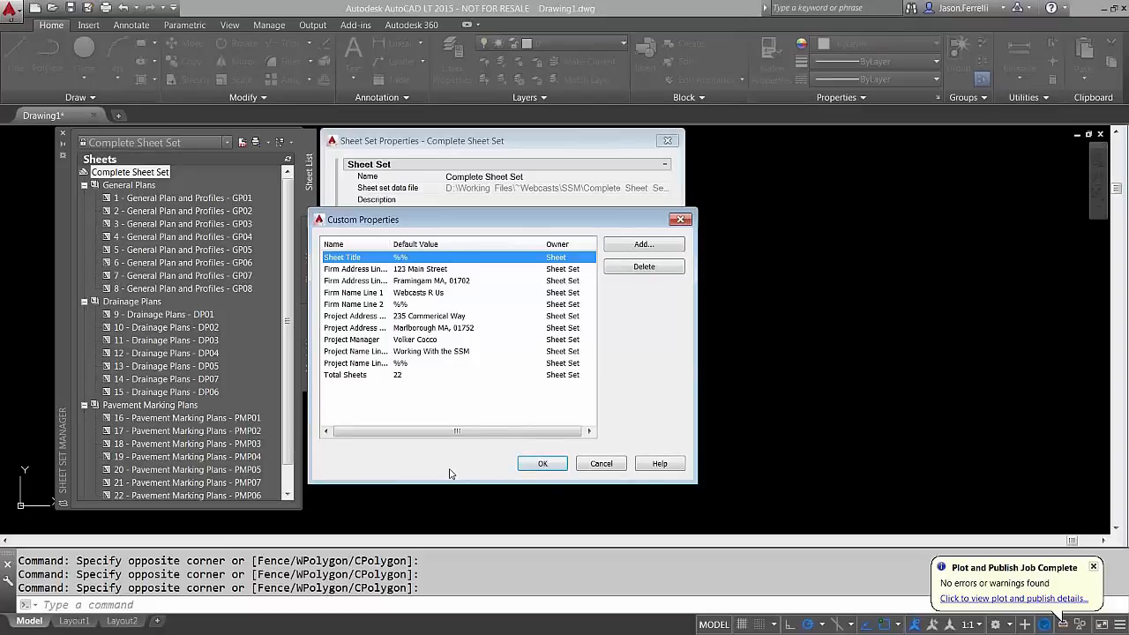
pyautogui.click(606, 464)
pyautogui.click(577, 459)
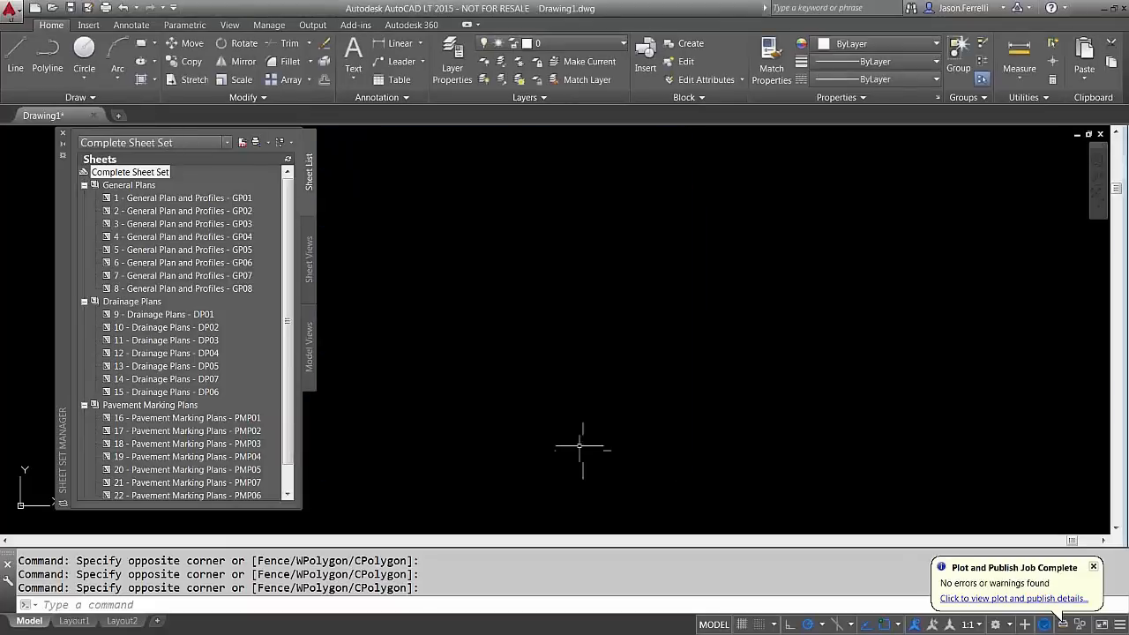
# Open the GP01 layout and view its title block showing sheet 1 of 22
pyautogui.doubleClick(155, 199)
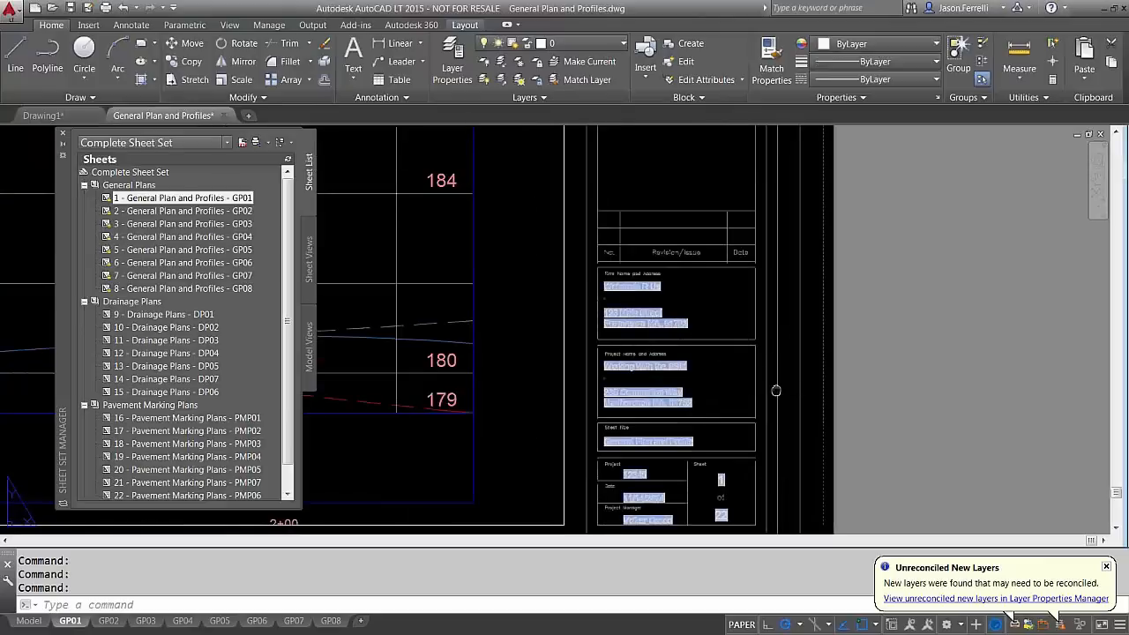
pyautogui.scroll(2, 635, 332)
pyautogui.moveTo(701, 385); pyautogui.dragTo(618, 320, button='middle')
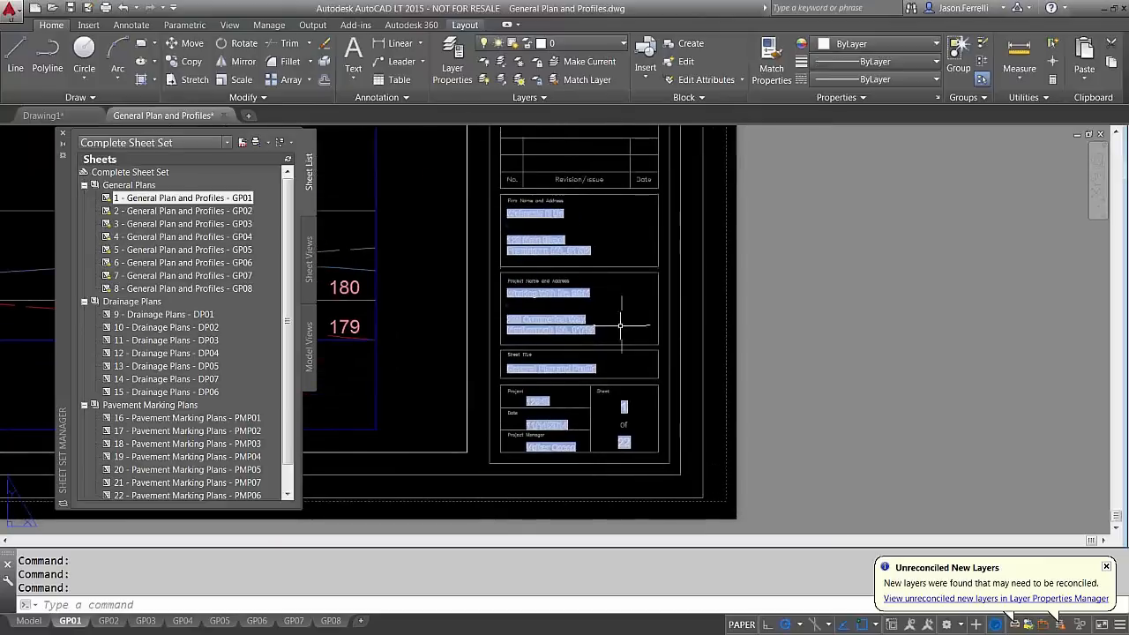
pyautogui.scroll(2, 588, 328)
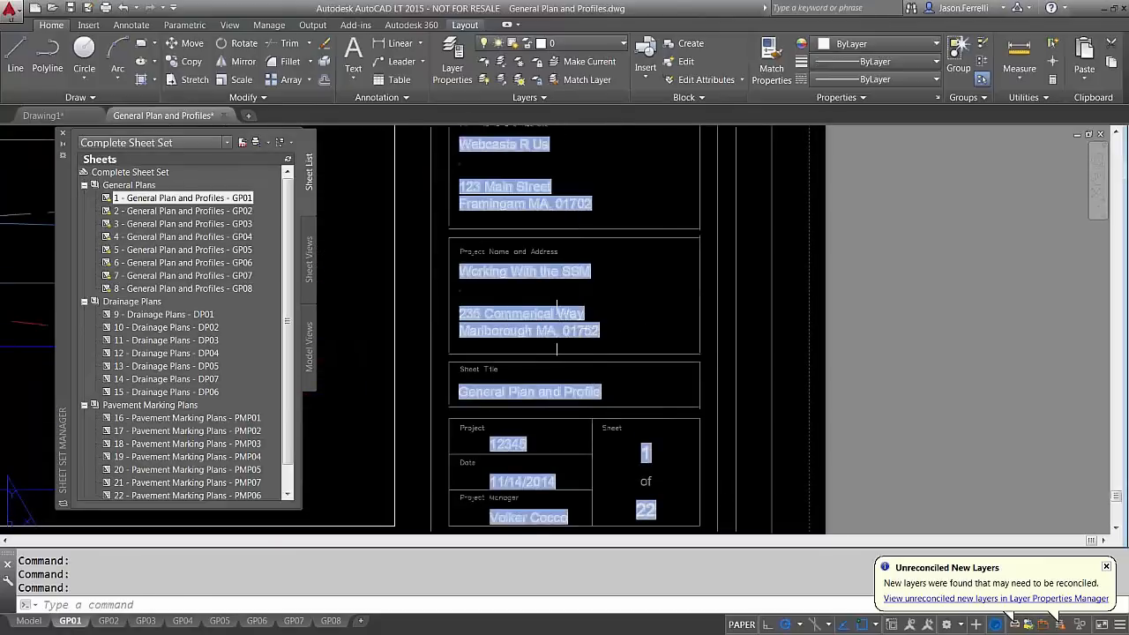
pyautogui.click(557, 318)
pyautogui.press('Escape')
pyautogui.moveTo(585, 362); pyautogui.dragTo(576, 317, button='middle')
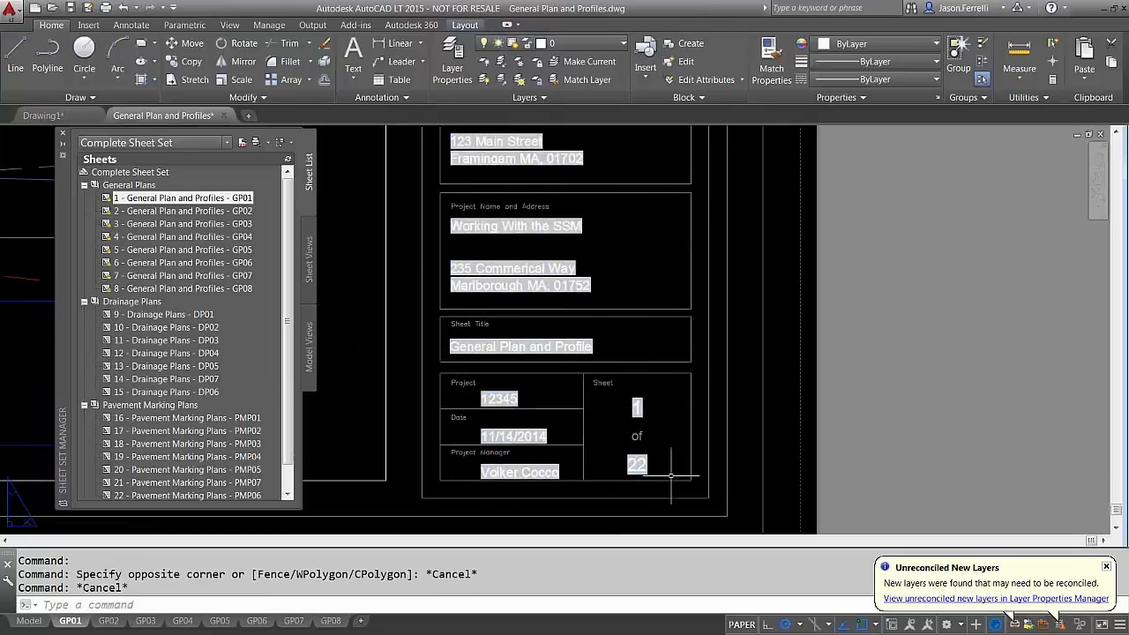
pyautogui.scroll(-2, 291, 412)
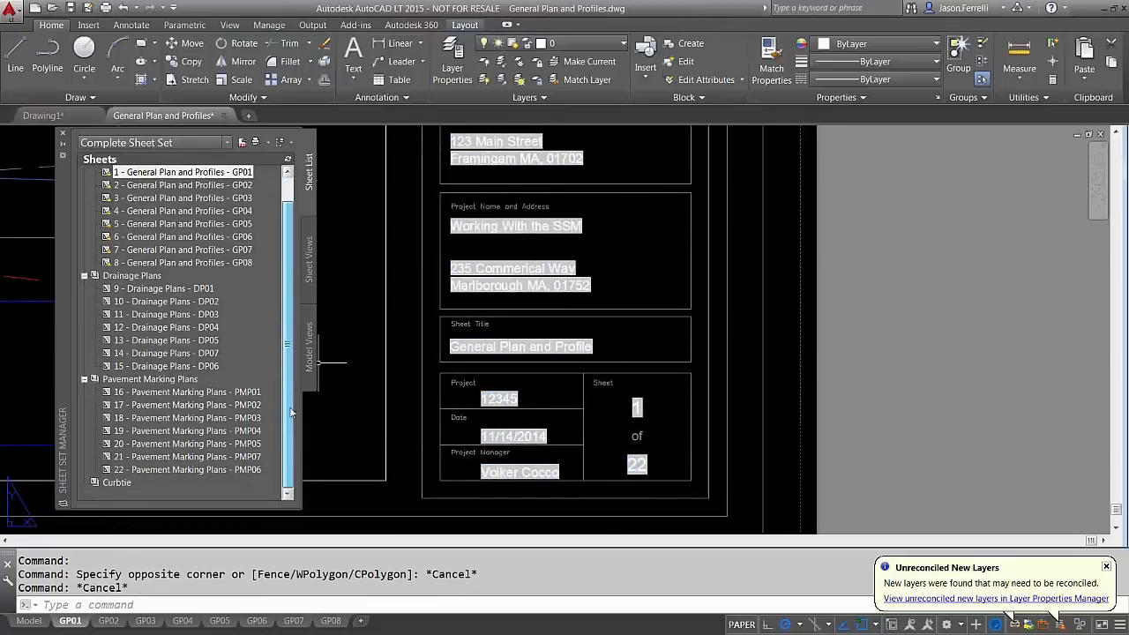
# Remove the Curbtie subset from the sheet set
pyautogui.click(116, 483)
pyautogui.rightClick(116, 483)
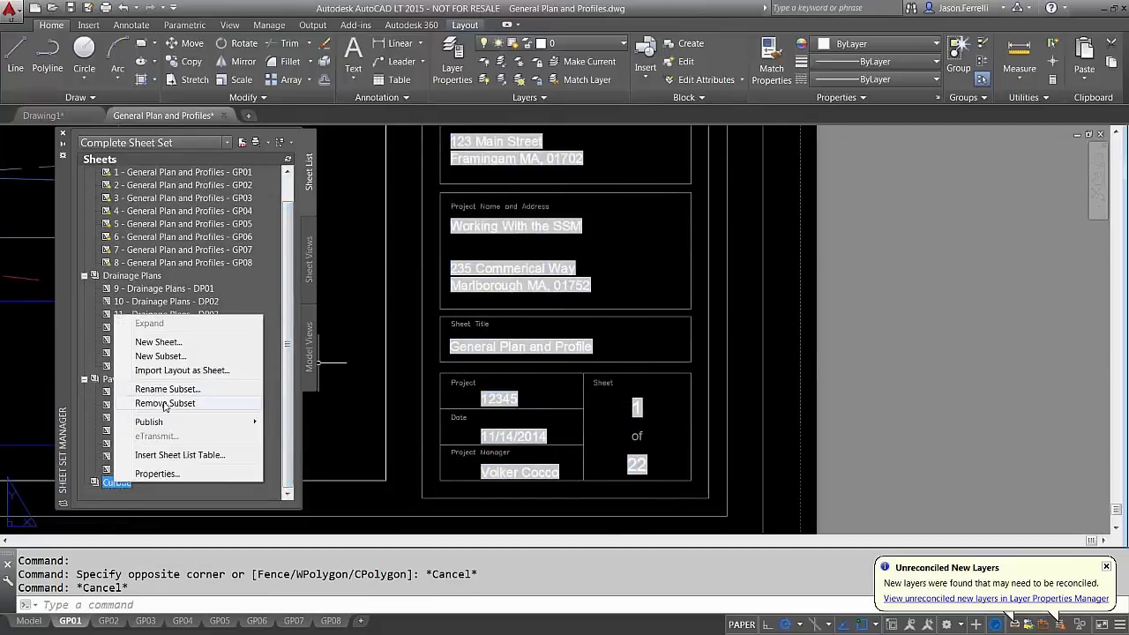
pyautogui.click(164, 403)
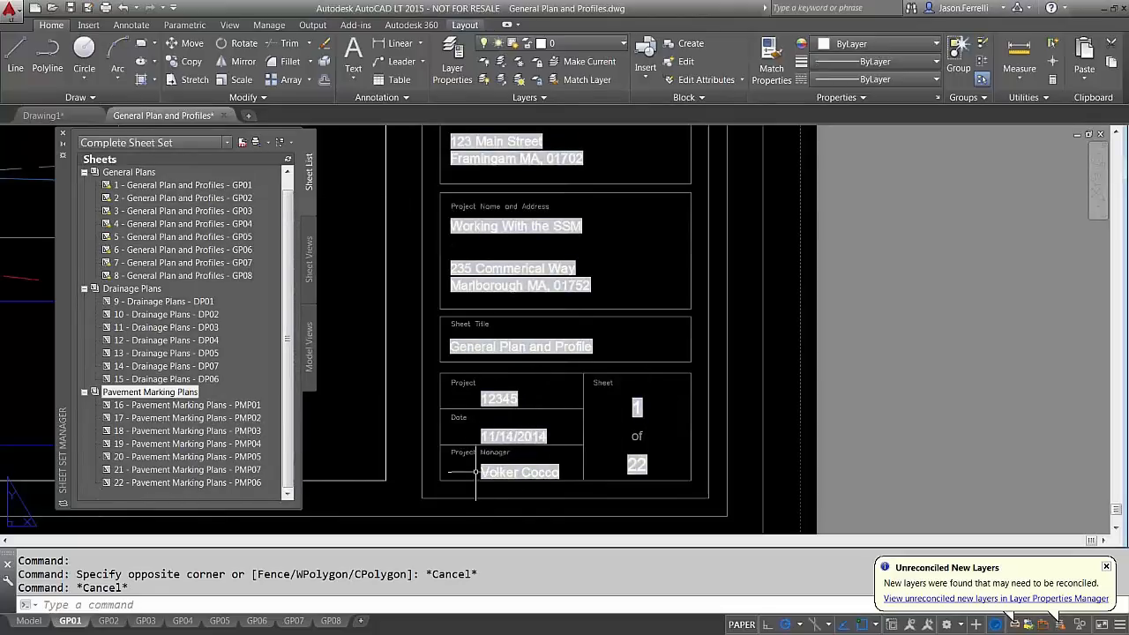
# Check the title block's Revision and Firm Name rows, then close General Plan and Profiles unsaved
pyautogui.moveTo(630, 336); pyautogui.dragTo(626, 373, button='middle')
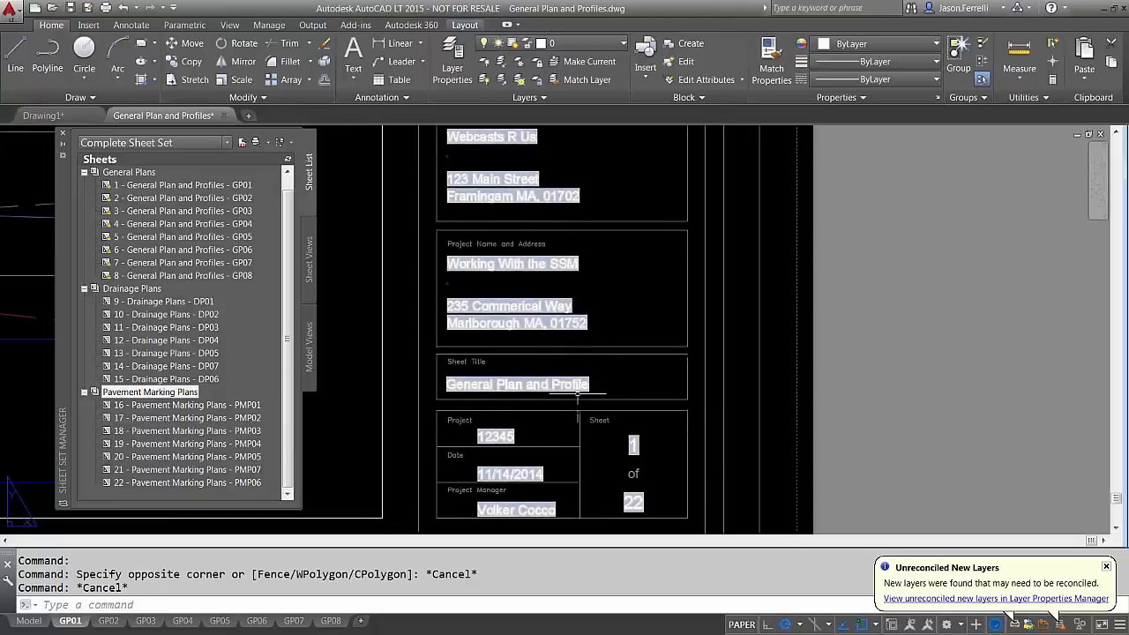
pyautogui.moveTo(477, 283); pyautogui.dragTo(472, 342, button='middle')
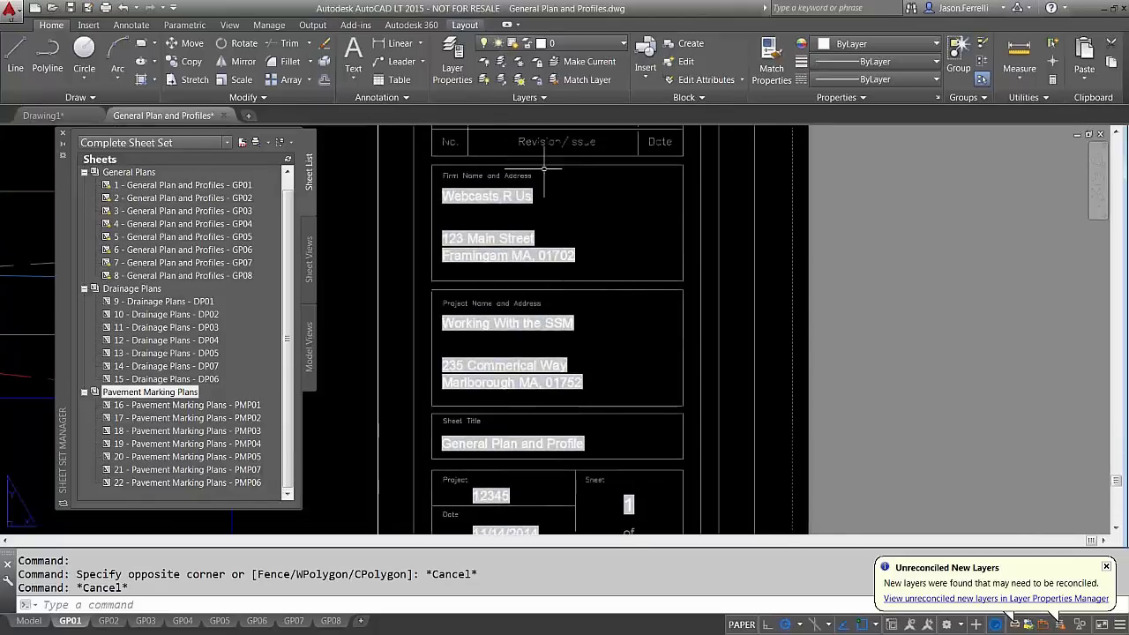
pyautogui.scroll(-3, 560, 320)
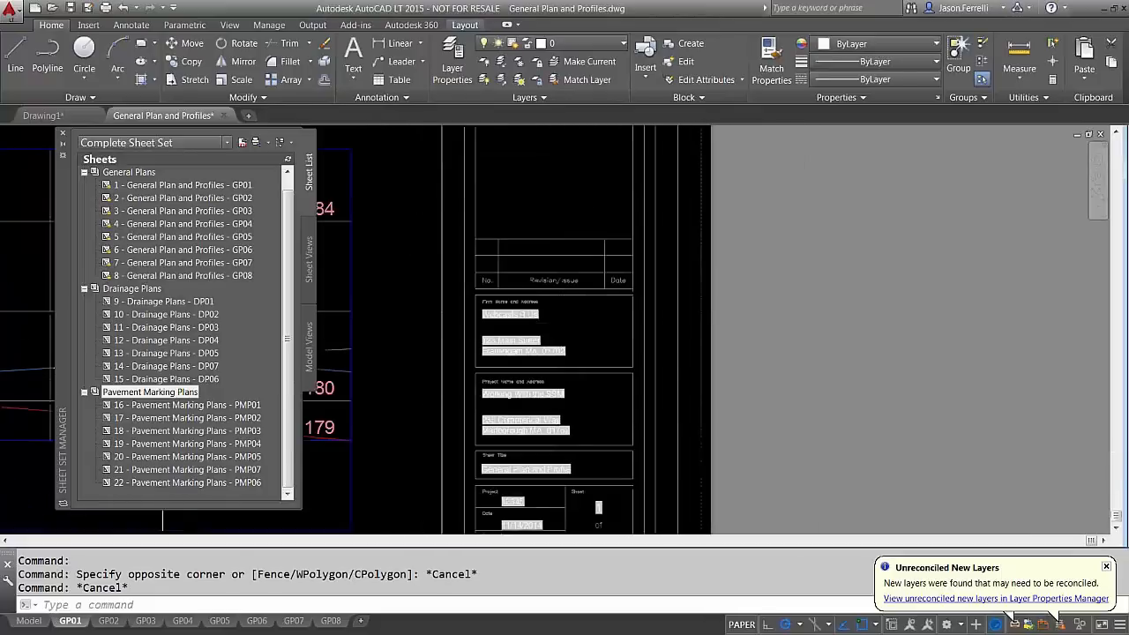
pyautogui.scroll(-3, 569, 343)
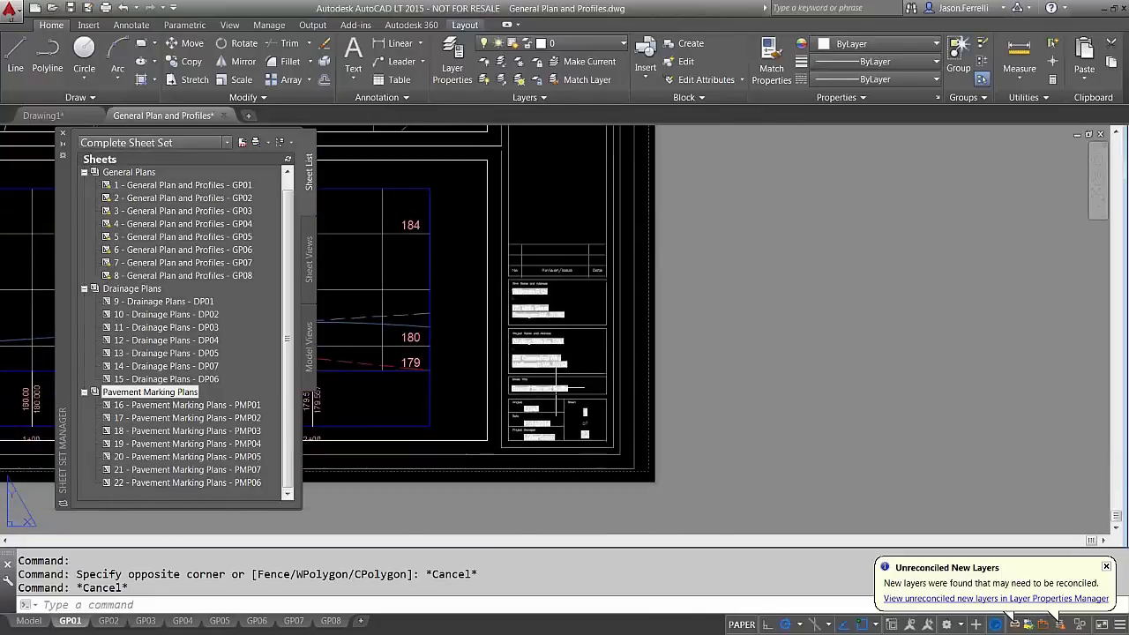
pyautogui.scroll(3, 555, 459)
pyautogui.scroll(2, 560, 367)
pyautogui.scroll(-1, 560, 367)
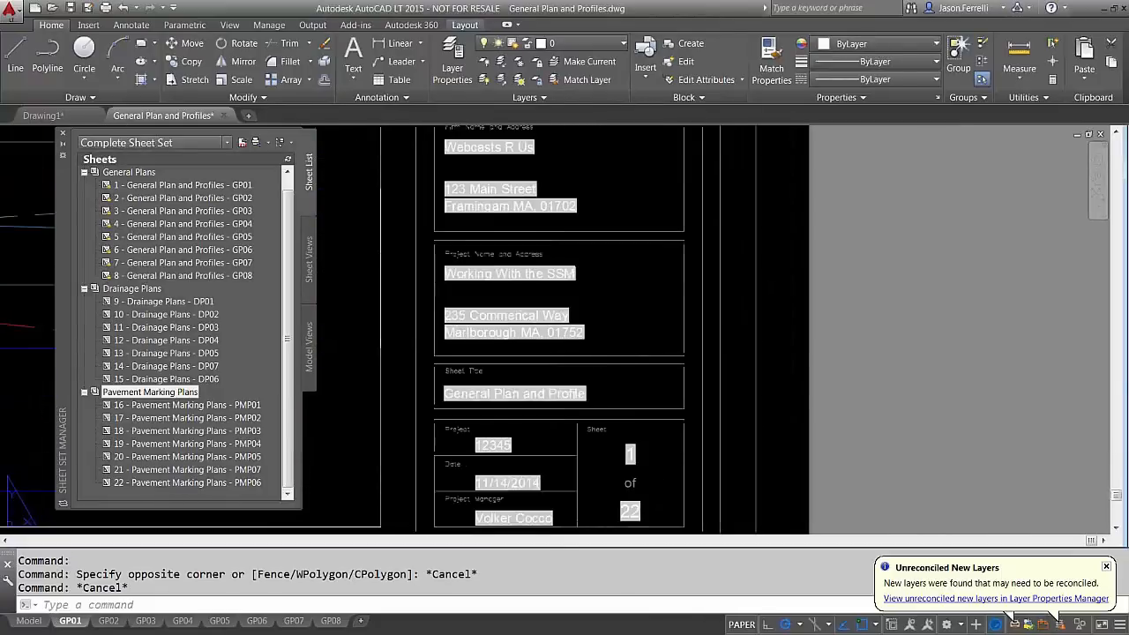
pyautogui.scroll(-1, 561, 367)
pyautogui.scroll(1, 562, 367)
pyautogui.scroll(-2, 563, 367)
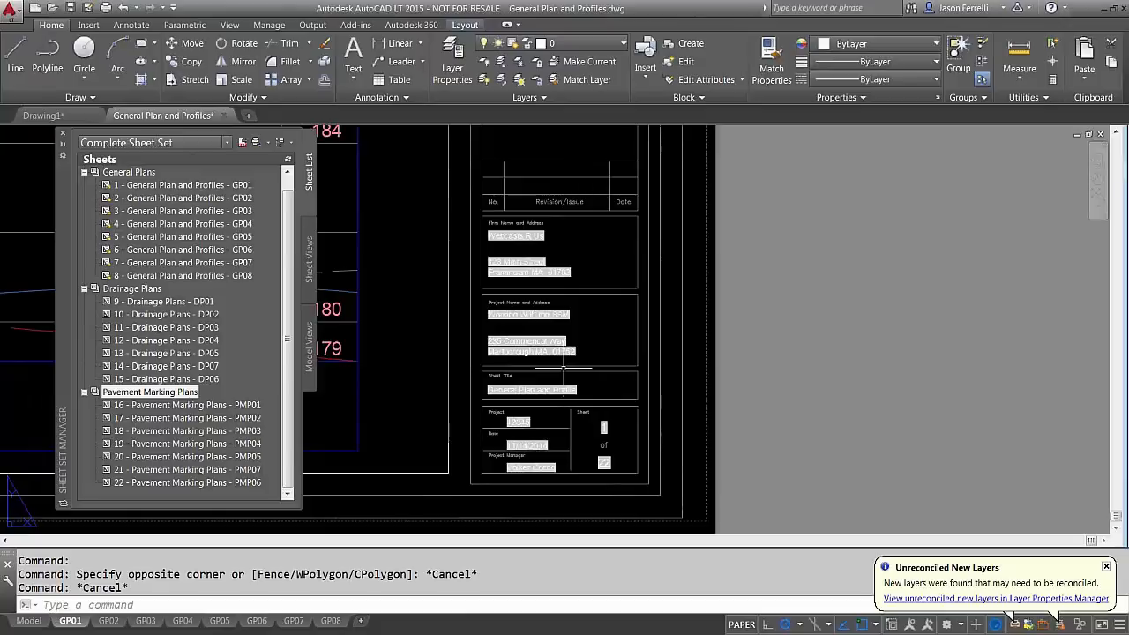
pyautogui.scroll(2, 556, 368)
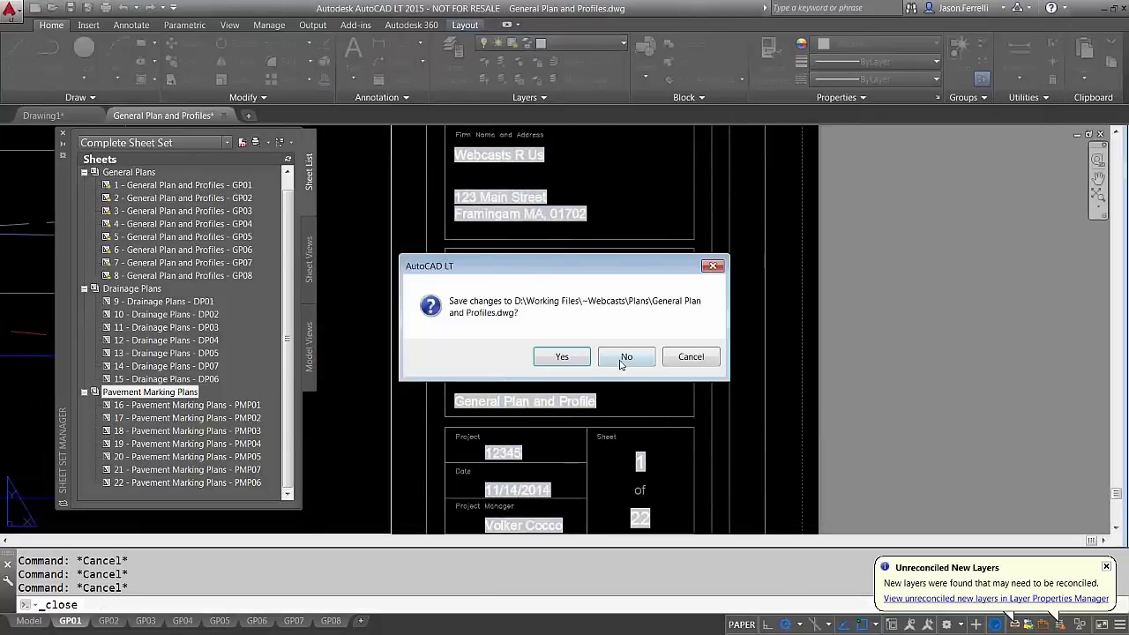
pyautogui.click(625, 356)
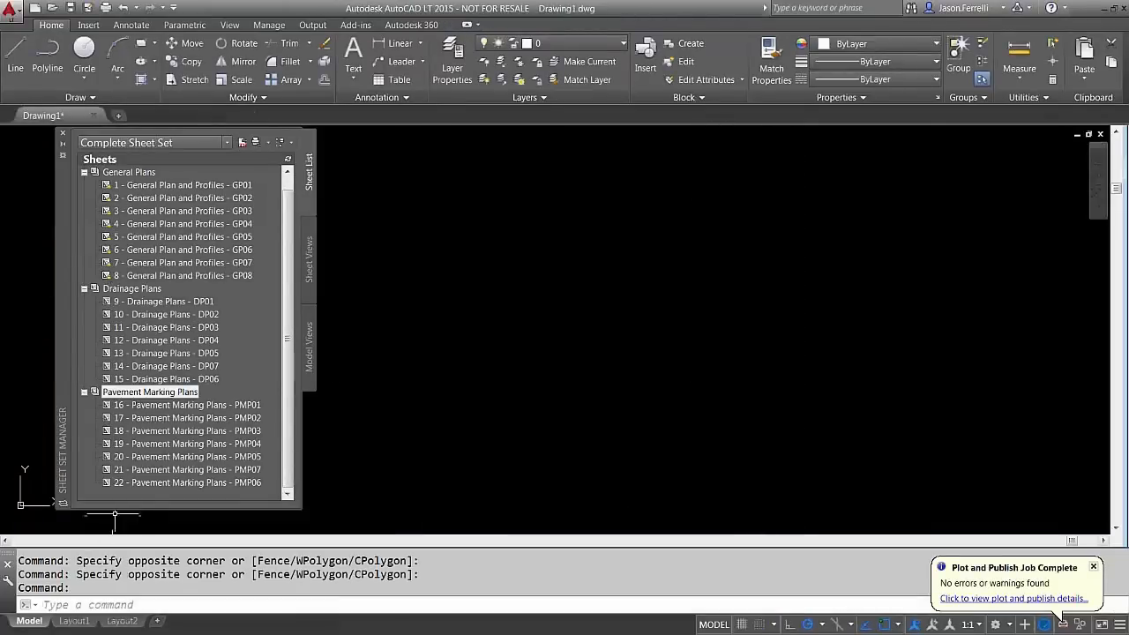
# Use Rename & Renumber to change PMP01's sheet number from 16 to 23
pyautogui.click(145, 407)
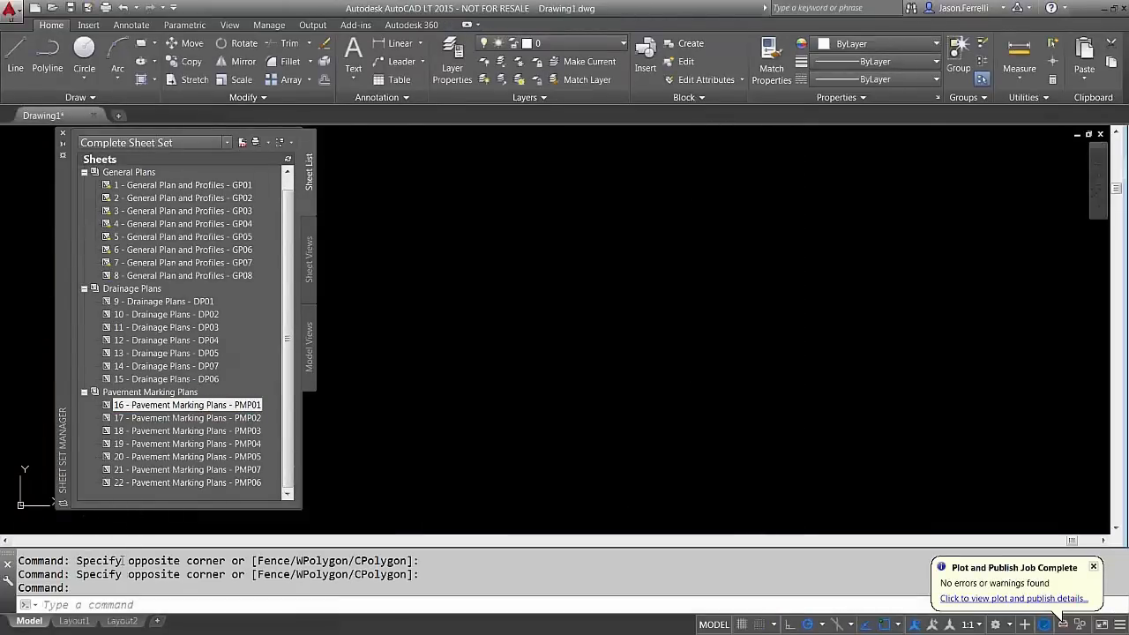
pyautogui.rightClick(142, 408)
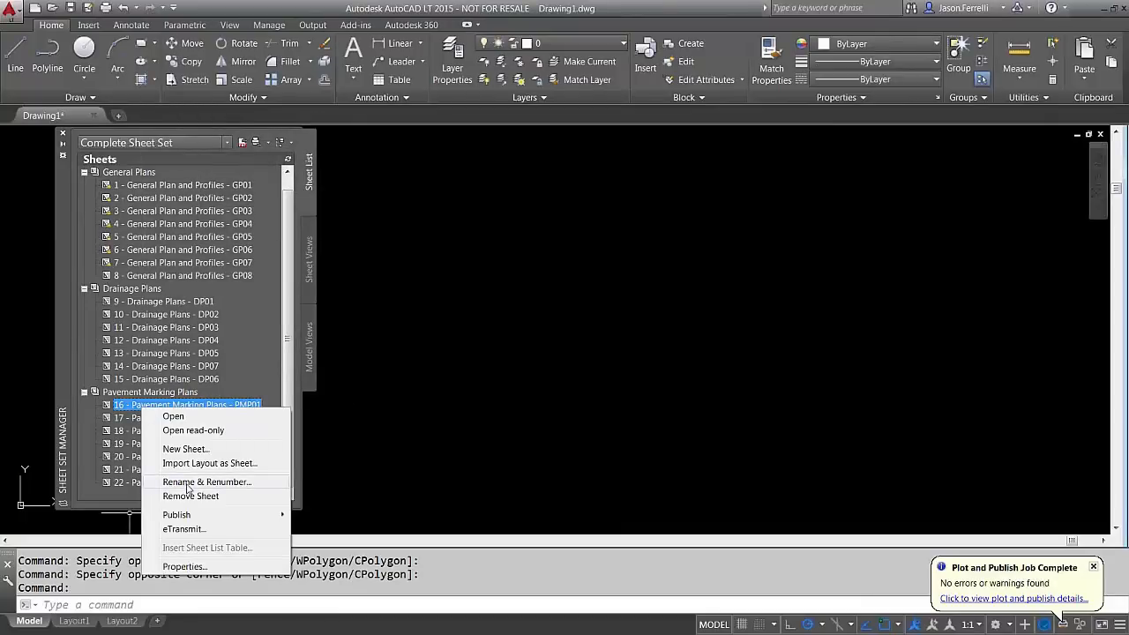
pyautogui.click(187, 483)
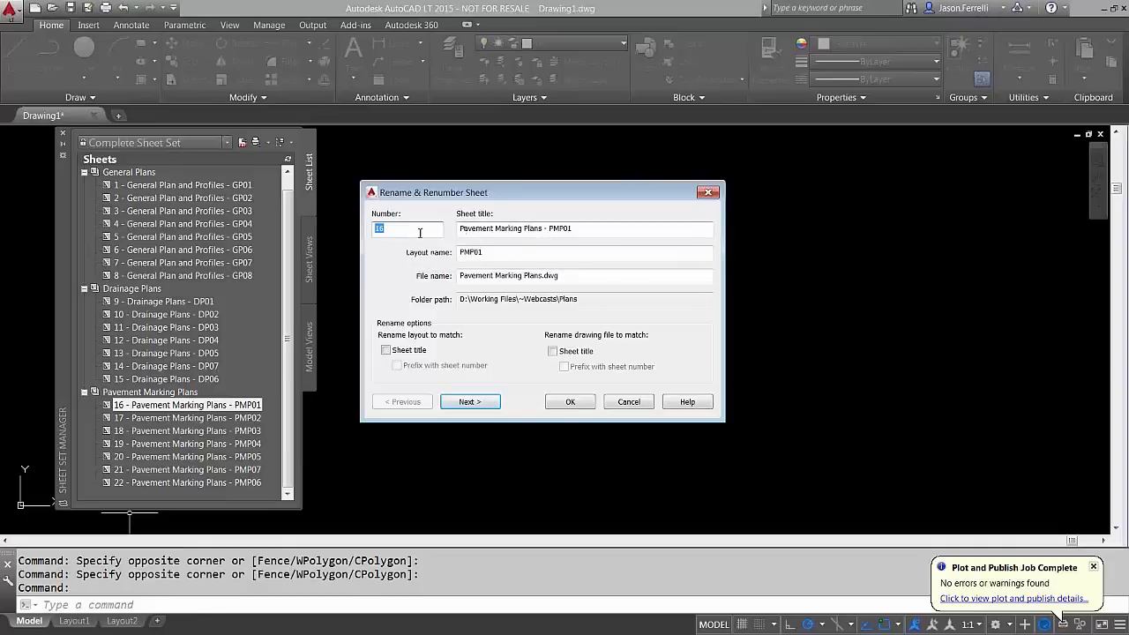
pyautogui.click(385, 230)
pyautogui.moveTo(386, 230); pyautogui.dragTo(362, 236)
pyautogui.write('23')
pyautogui.press('Return')
# Number the remaining Pavement Marking Plans sheets 24, 25, 26, 27, 28 and 29
pyautogui.write('24')
pyautogui.press('Return')
pyautogui.write('25')
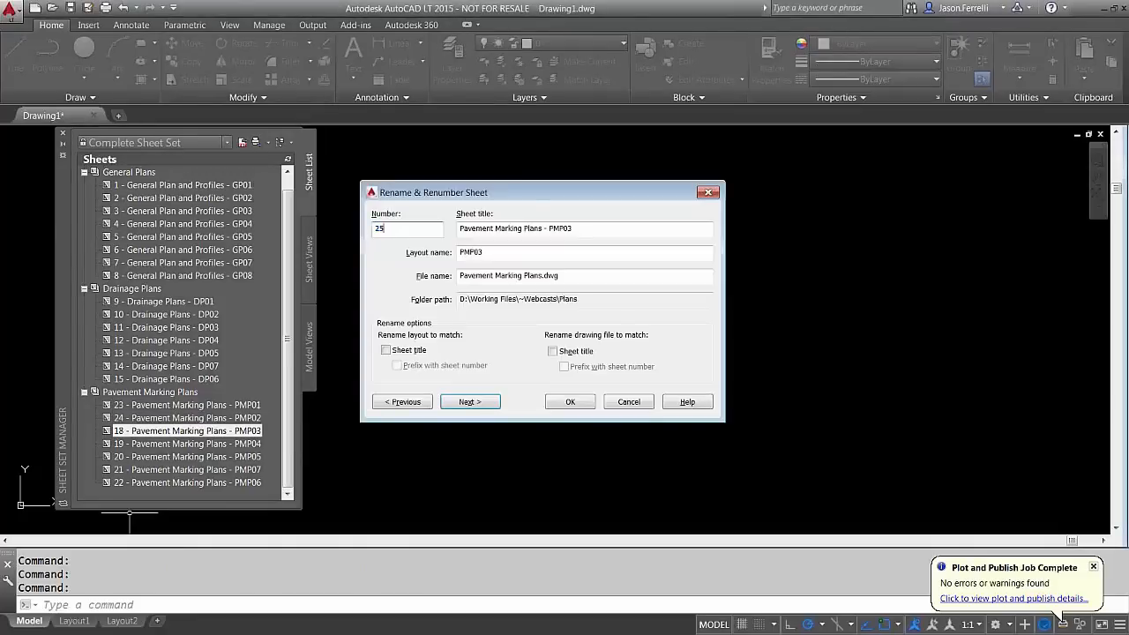
pyautogui.press('Return')
pyautogui.write('26')
pyautogui.press('Return')
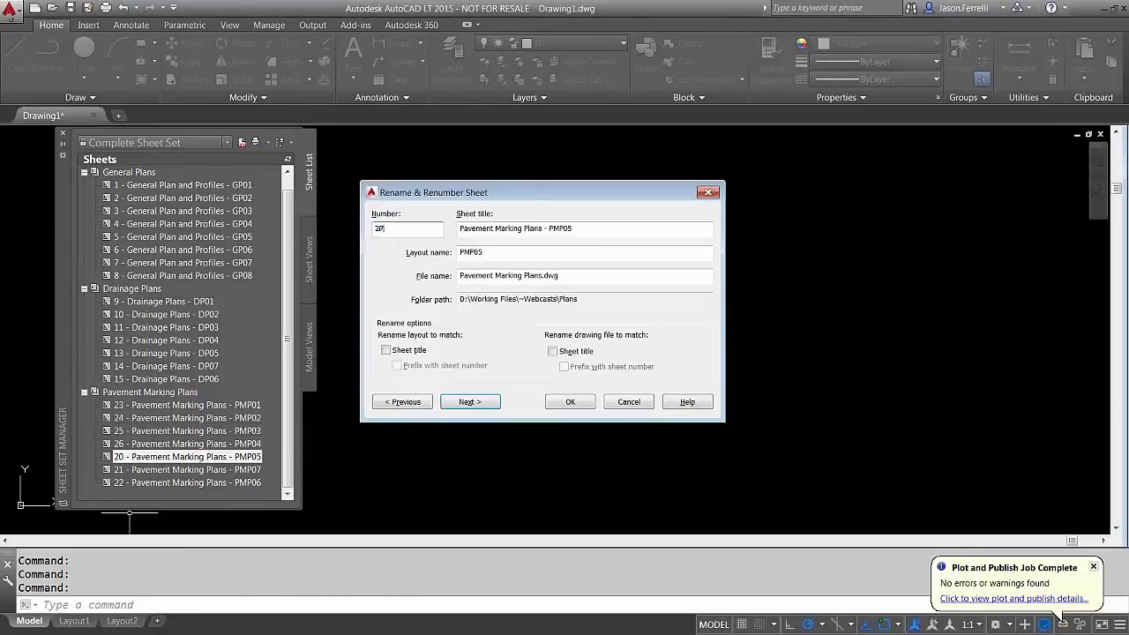
pyautogui.write('27')
pyautogui.press('Return')
pyautogui.write('28')
pyautogui.press('Return')
pyautogui.write('29')
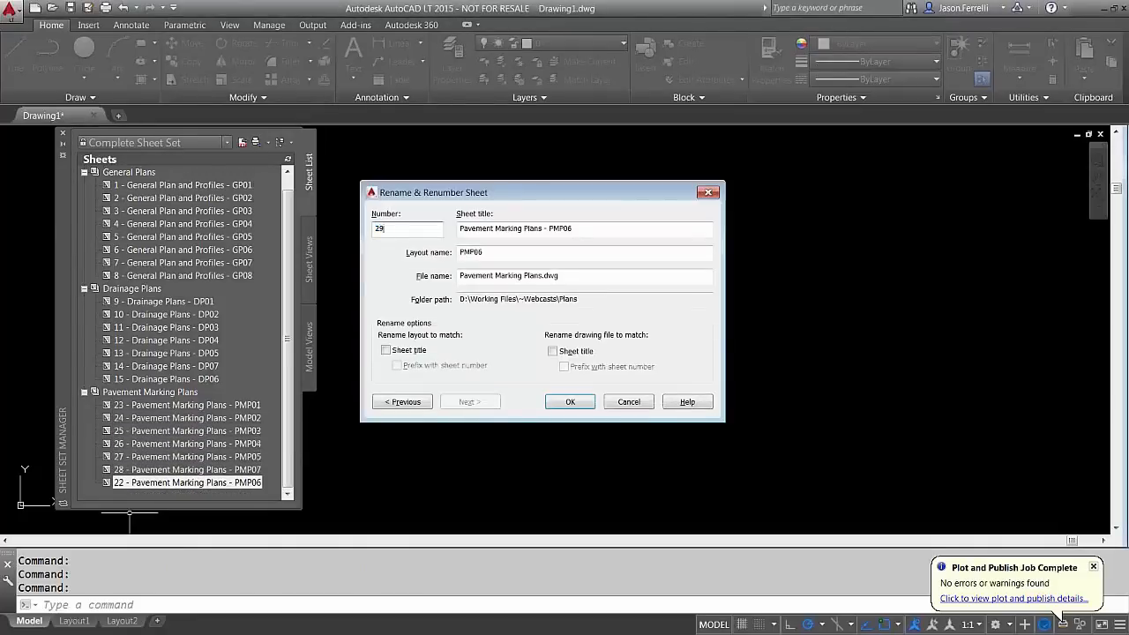
pyautogui.press('Return')
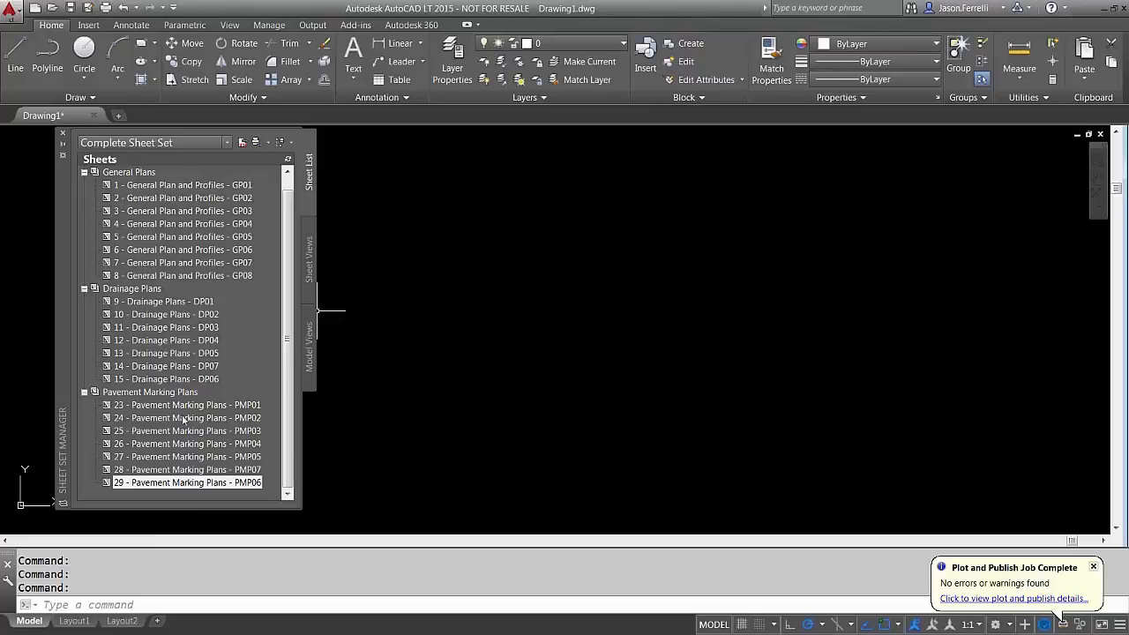
# Open sheet 23, PMP01, and pan to its title block reading 23 of 22
pyautogui.click(183, 406)
pyautogui.doubleClick(183, 406)
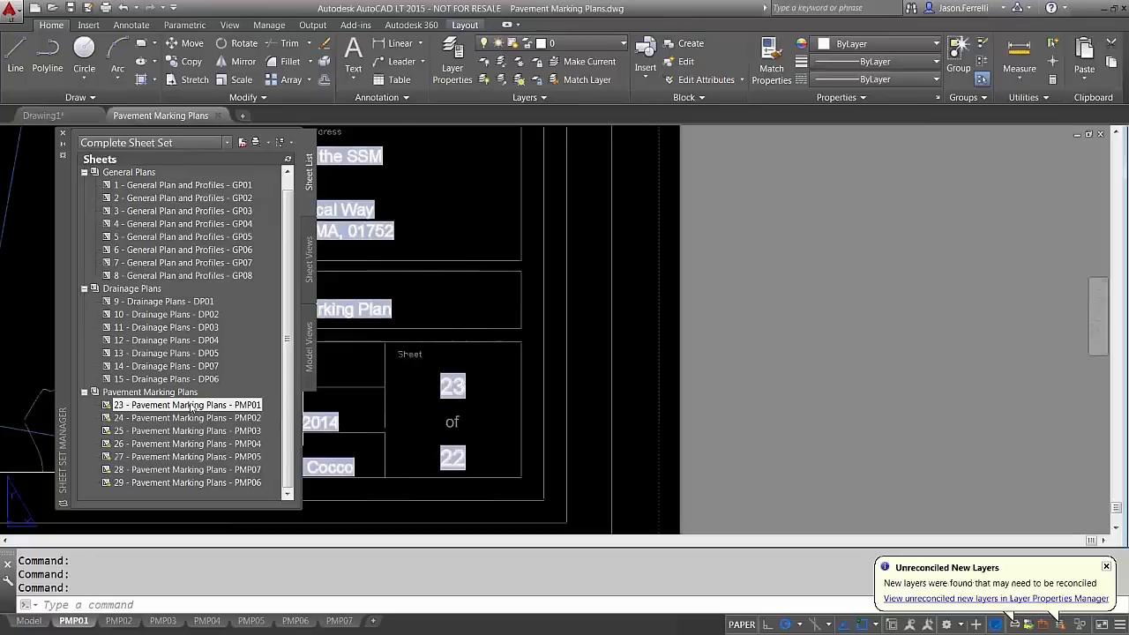
pyautogui.rightClick(162, 410)
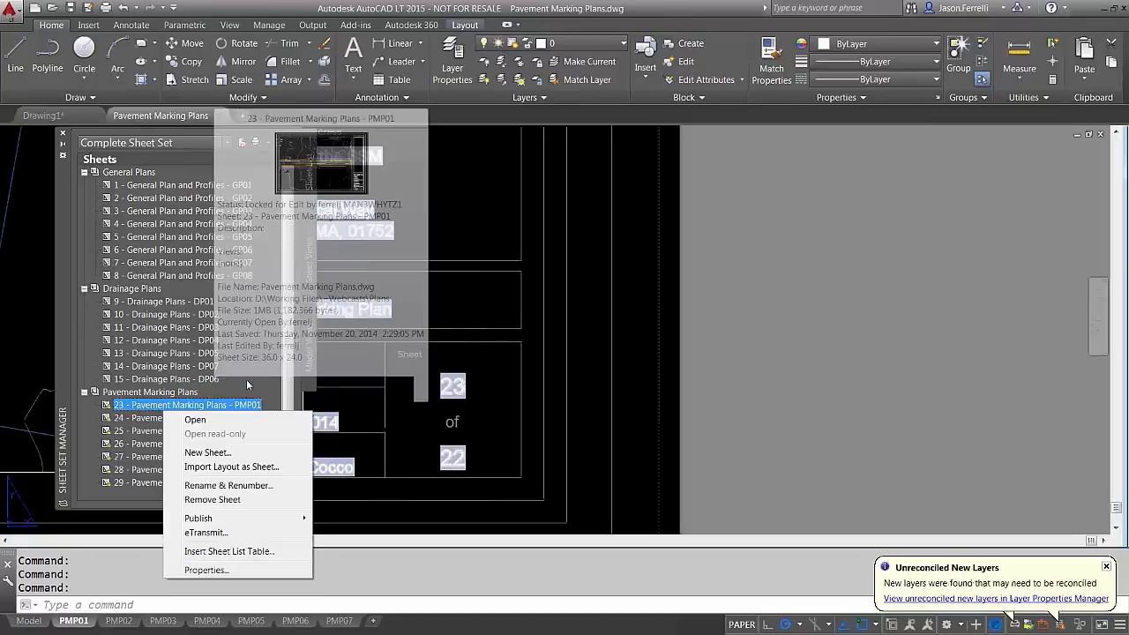
pyautogui.click(520, 354)
pyautogui.moveTo(484, 393); pyautogui.dragTo(538, 382, button='middle')
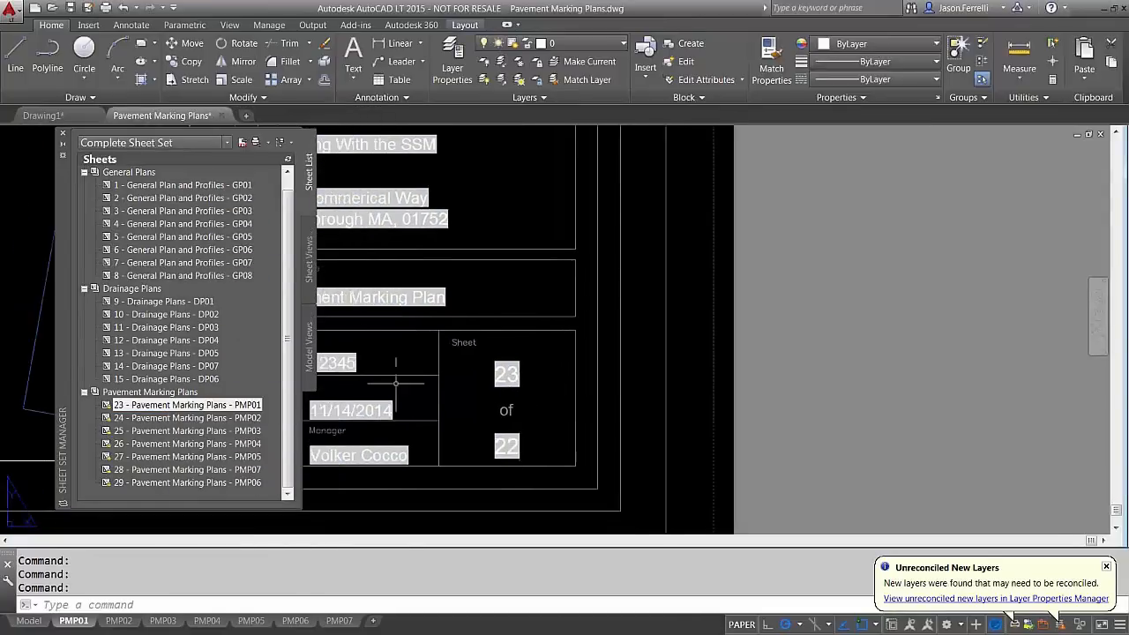
pyautogui.scroll(1, 292, 351)
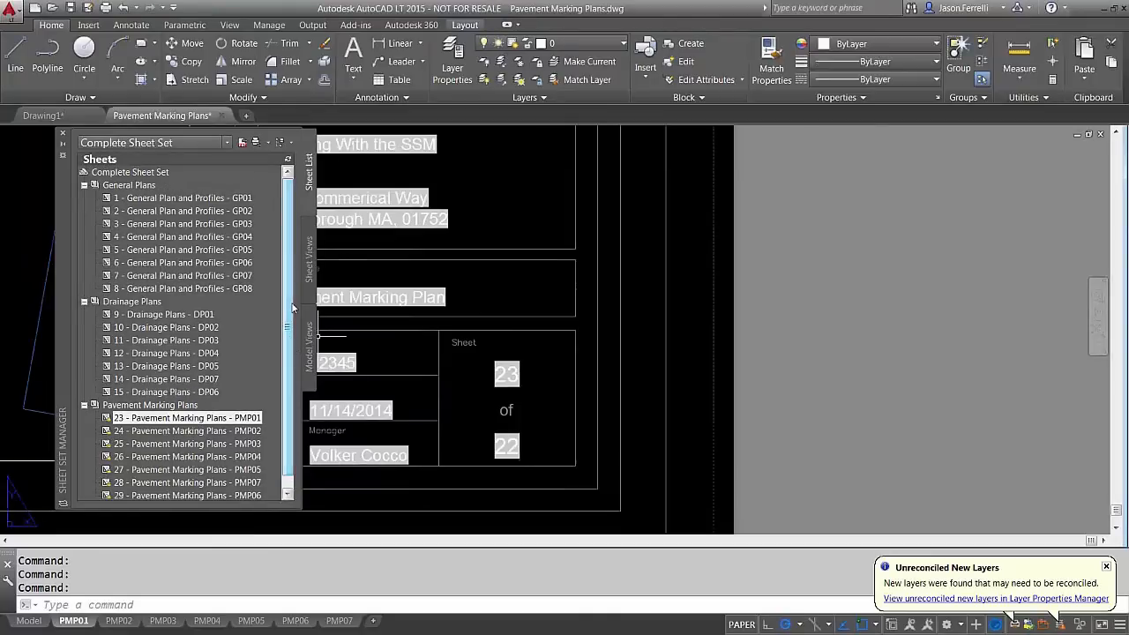
# Change the sheet set's Total Sheets custom property from 22 to 29
pyautogui.moveTo(161, 174)
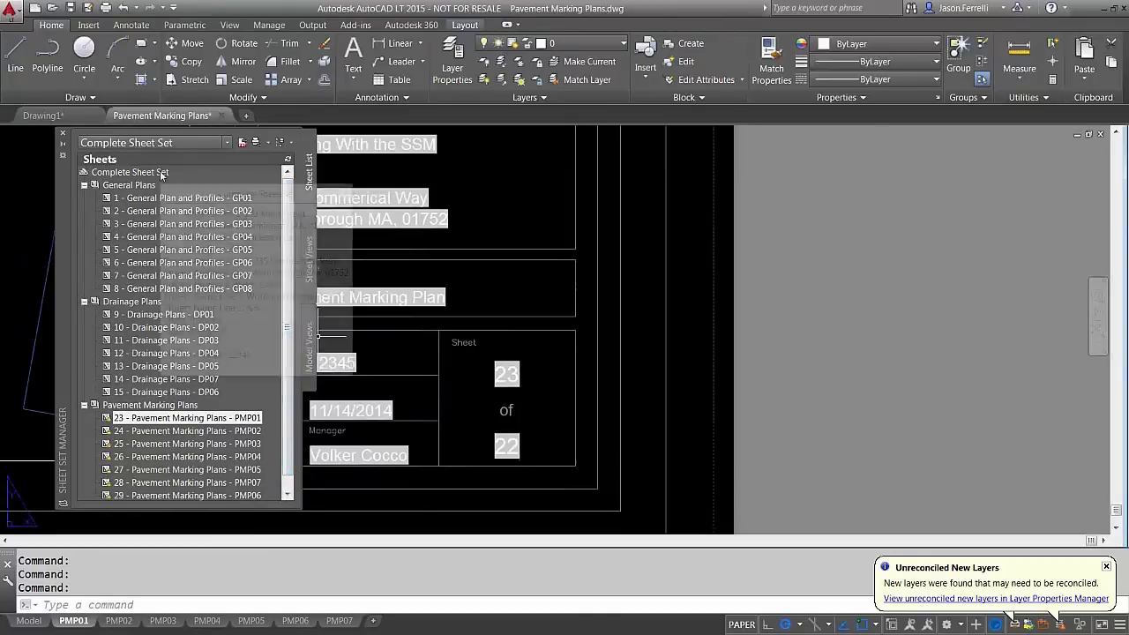
pyautogui.rightClick(161, 175)
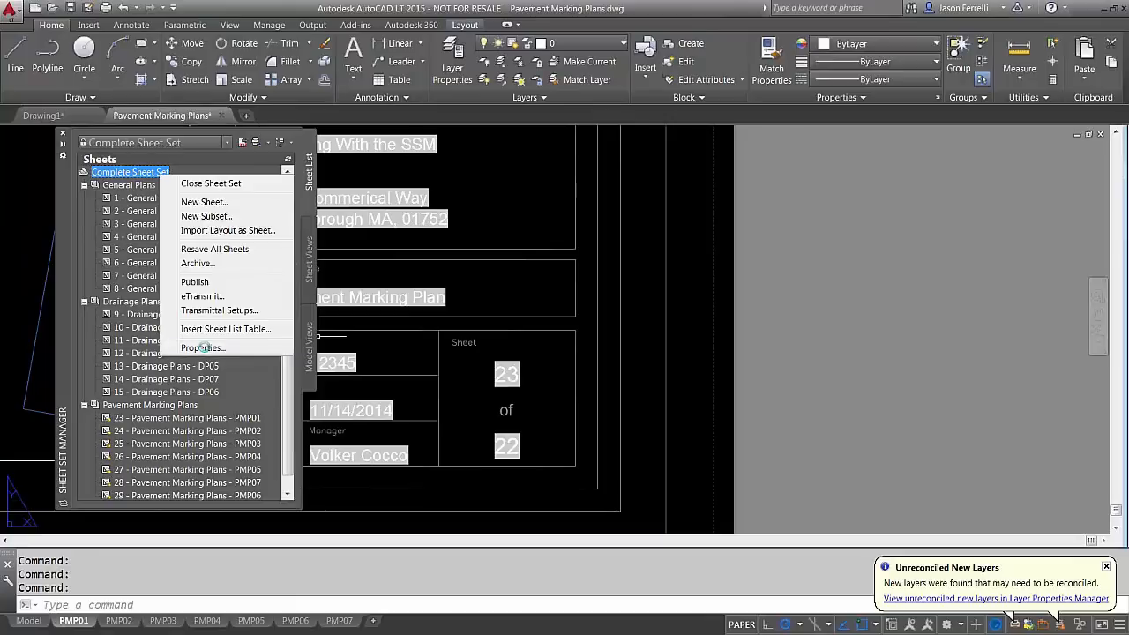
pyautogui.click(206, 348)
pyautogui.click(383, 459)
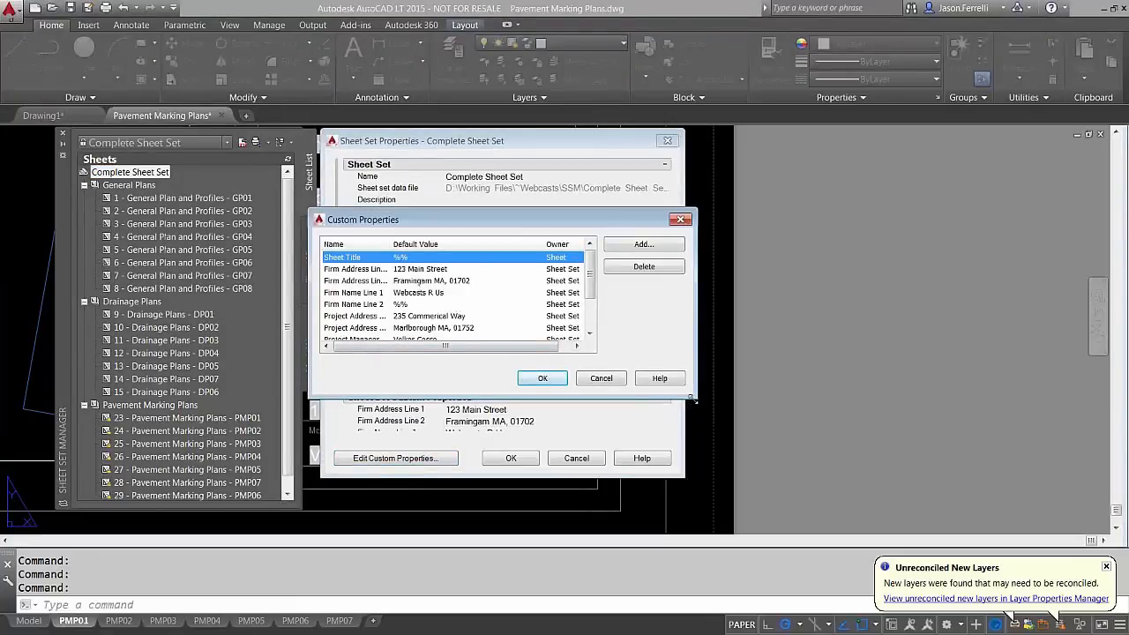
pyautogui.moveTo(693, 398); pyautogui.dragTo(732, 492)
pyautogui.doubleClick(411, 375)
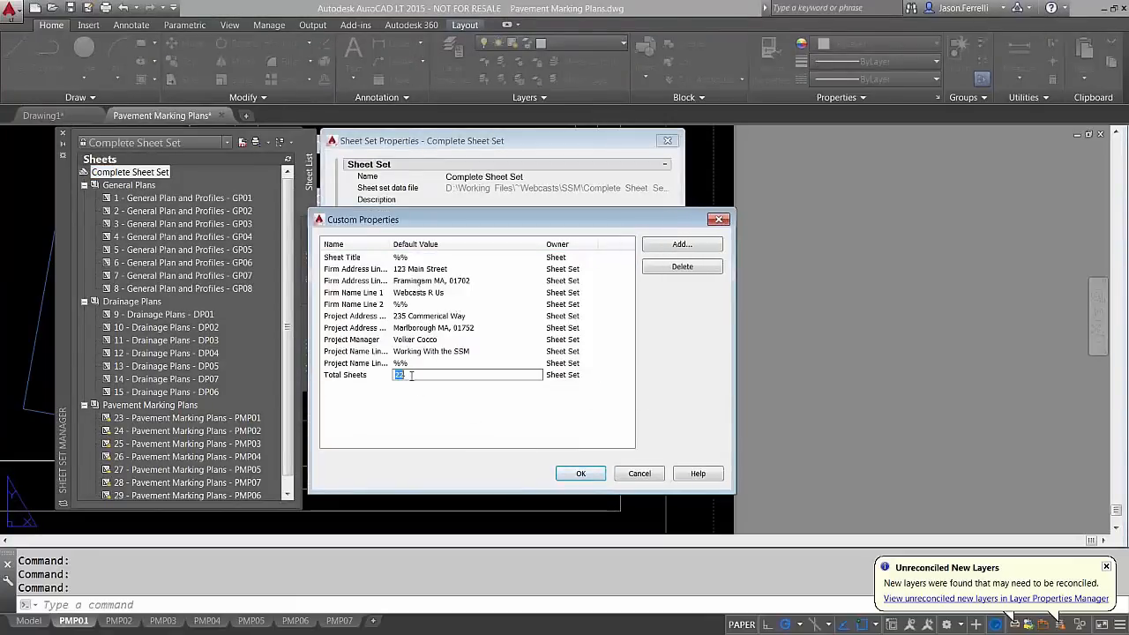
pyautogui.click(590, 477)
pyautogui.click(510, 457)
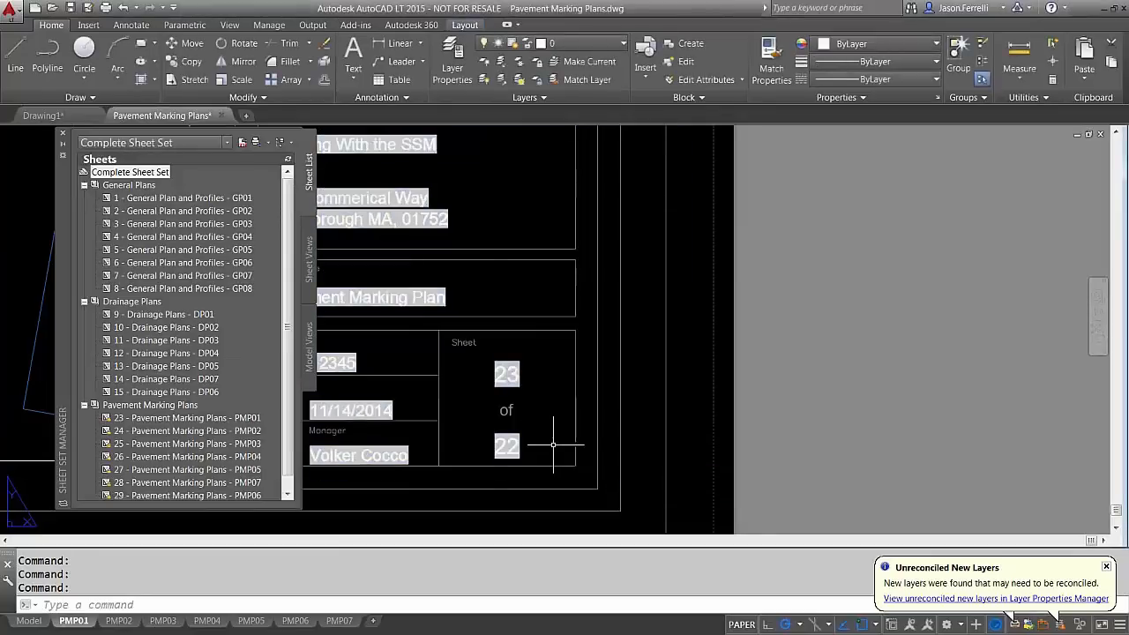
# Run REGENALL (REA) and pan to the title block now reading 23 of 29
pyautogui.write('REA')
pyautogui.press('Return')
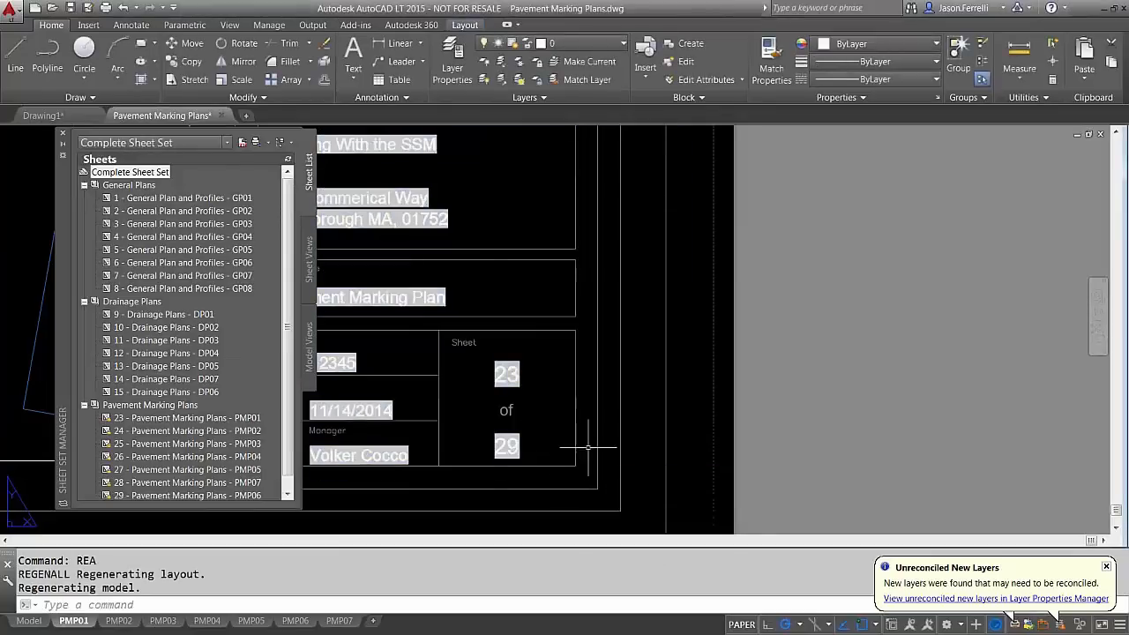
pyautogui.moveTo(567, 382); pyautogui.dragTo(733, 421, button='middle')
pyautogui.scroll(-2, 733, 421)
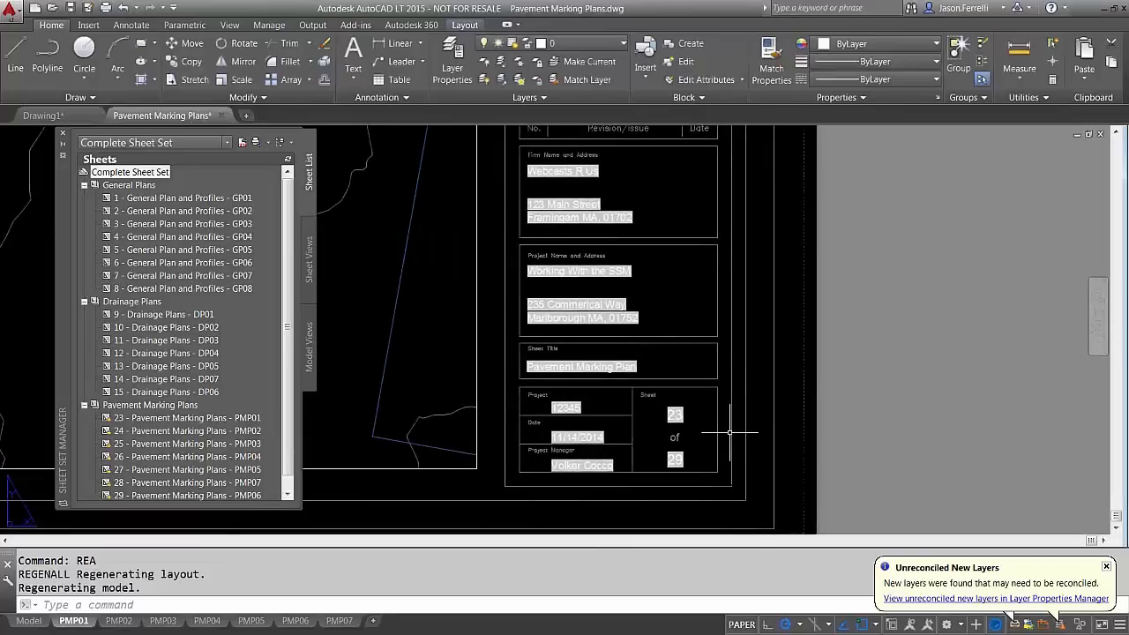
pyautogui.moveTo(705, 414); pyautogui.dragTo(656, 413, button='middle')
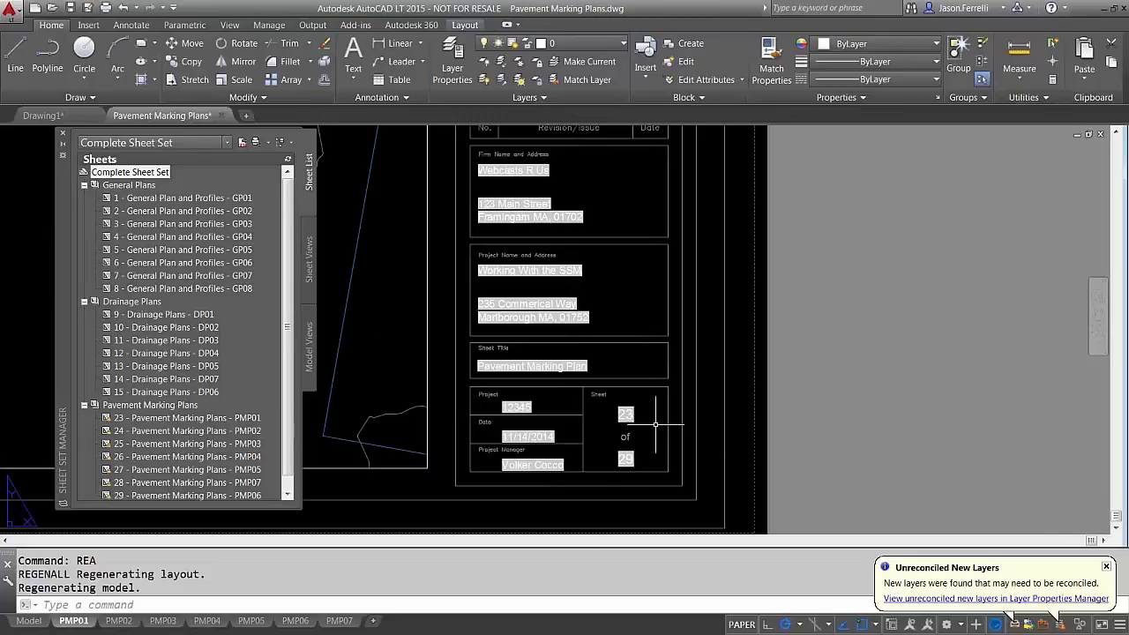
pyautogui.scroll(2, 656, 422)
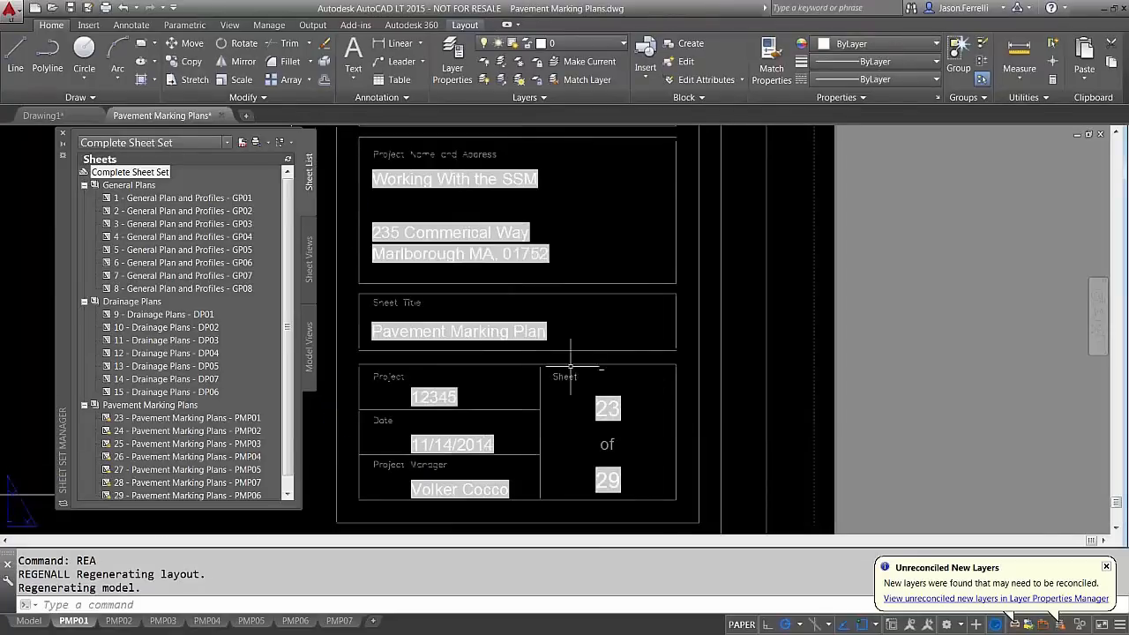
pyautogui.click(168, 251)
pyautogui.rightClick(177, 250)
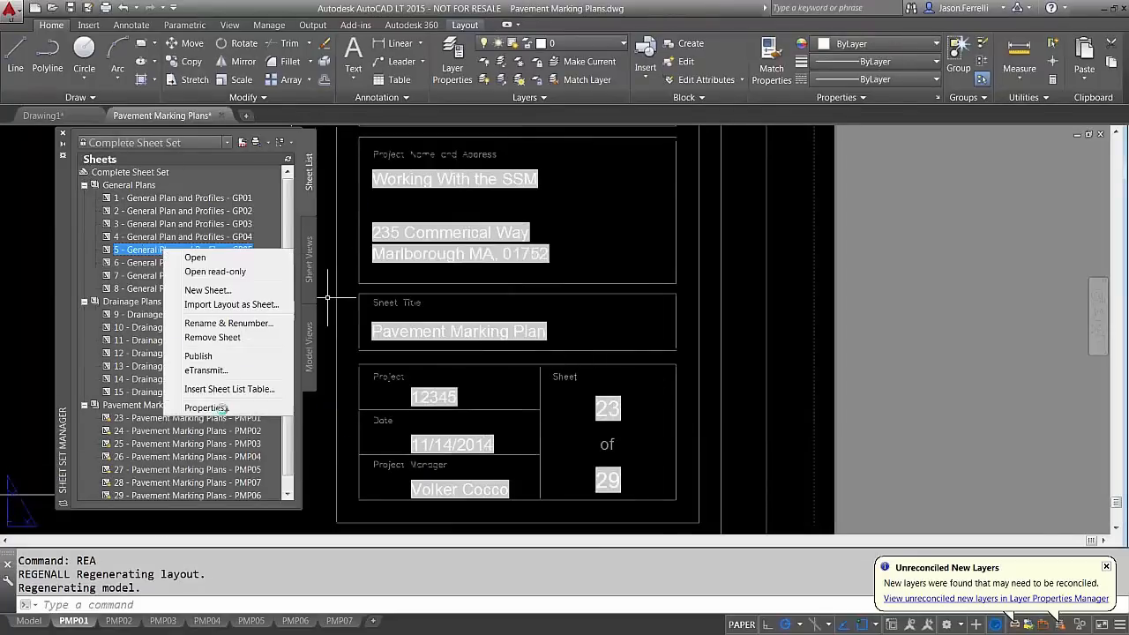
pyautogui.click(205, 408)
pyautogui.click(617, 313)
pyautogui.click(620, 313)
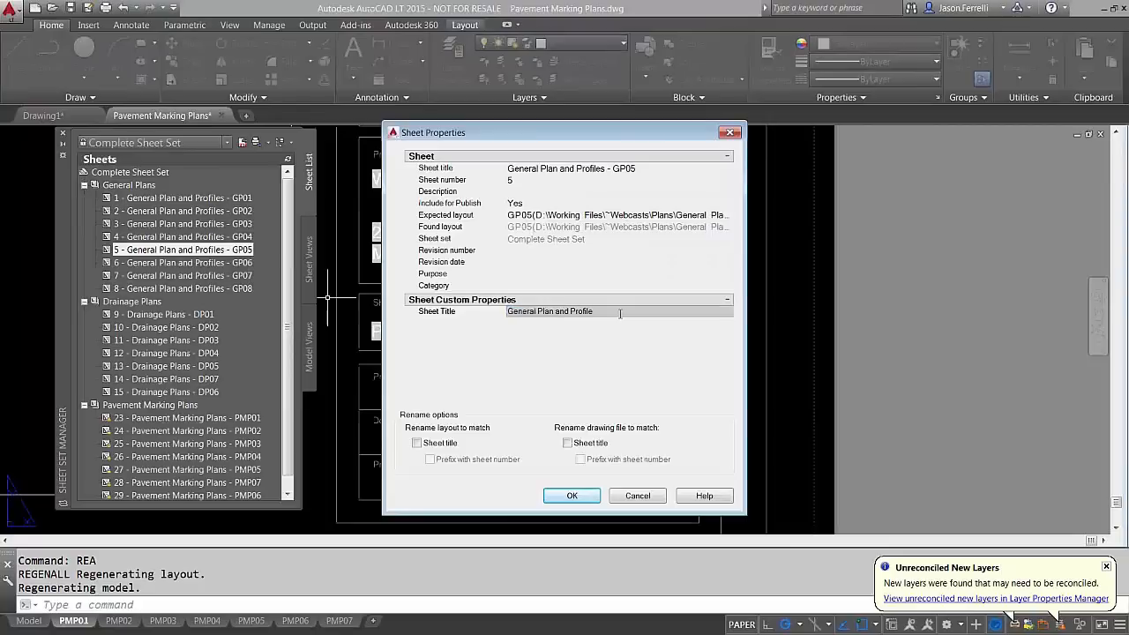
pyautogui.click(635, 496)
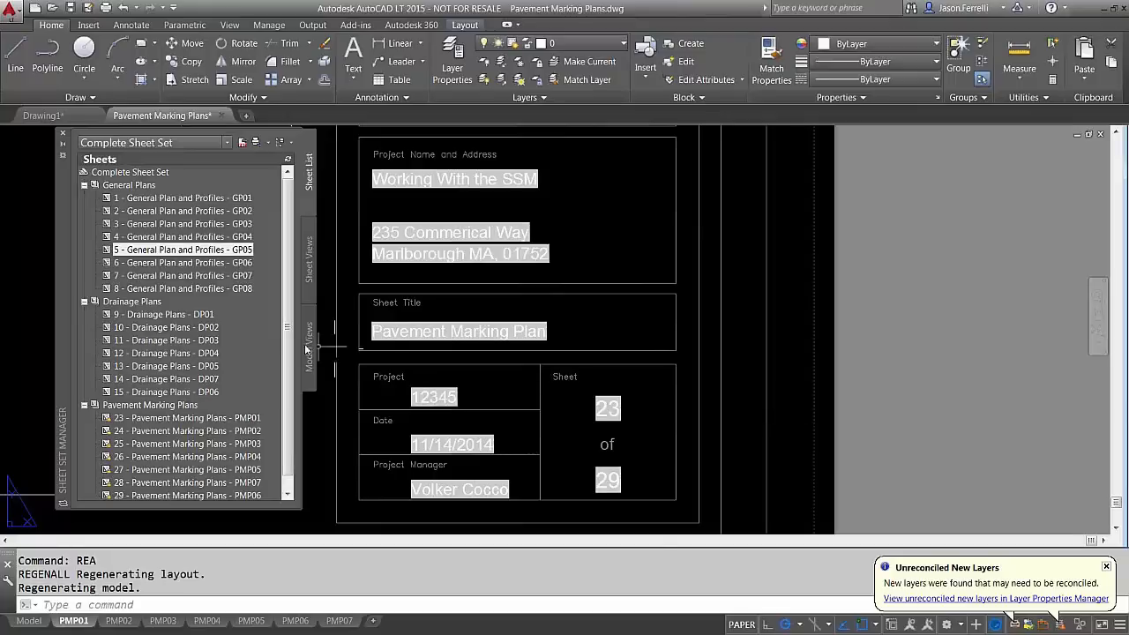
# Open sheet GP04 and zoom into its title block reading sheet 4 of 29
pyautogui.doubleClick(166, 353)
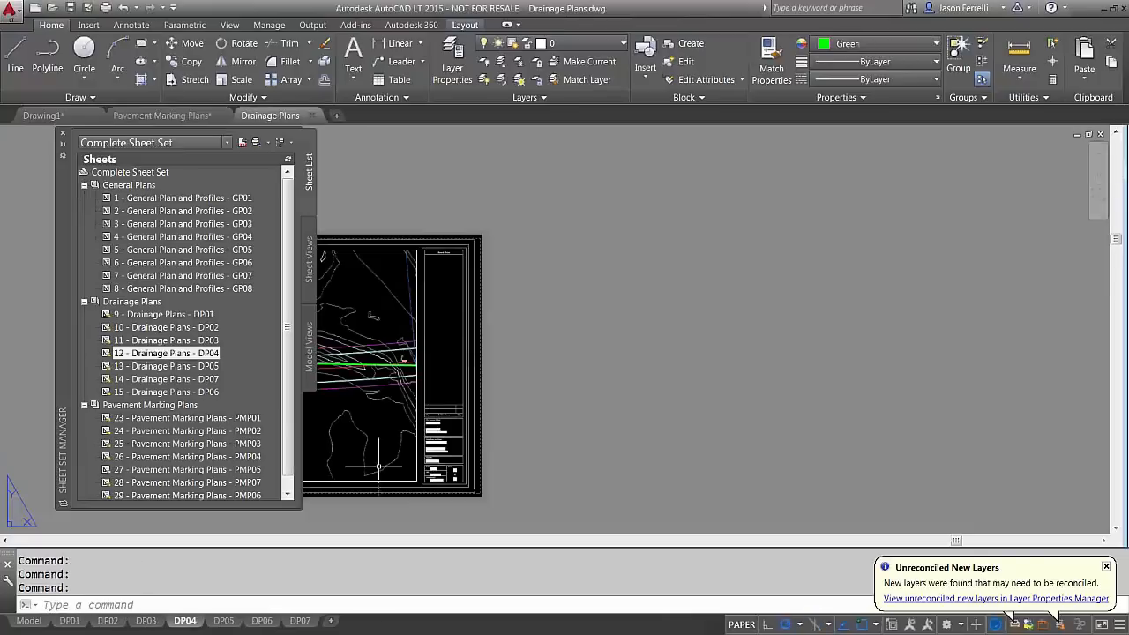
pyautogui.scroll(5, 441, 463)
pyautogui.scroll(3, 537, 388)
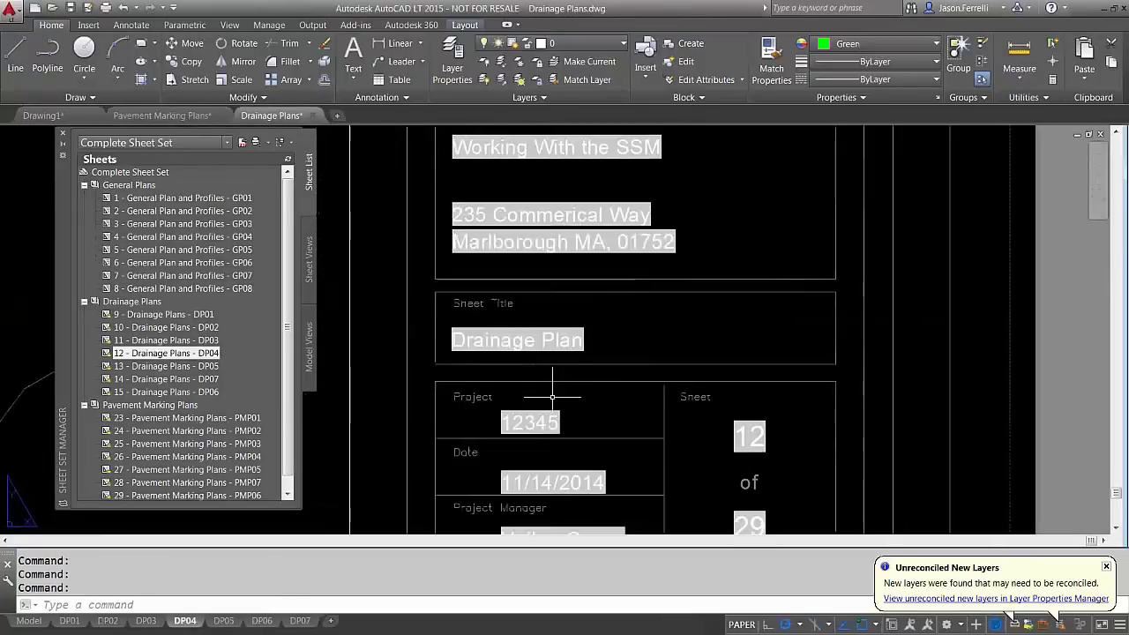
pyautogui.scroll(-2, 544, 360)
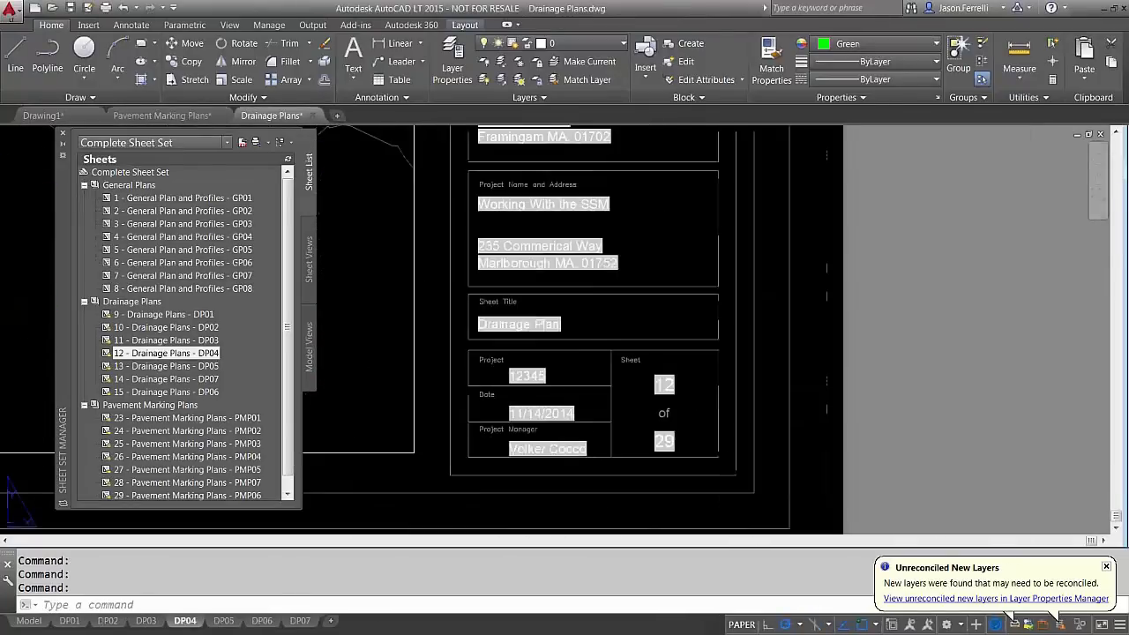
pyautogui.doubleClick(176, 237)
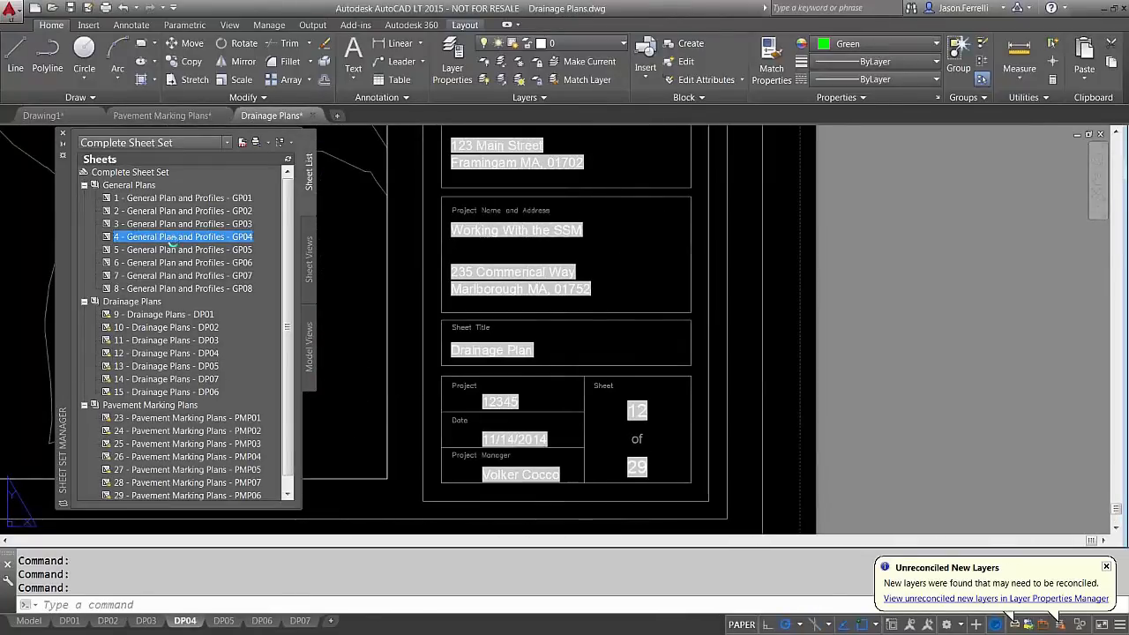
pyautogui.scroll(5, 534, 423)
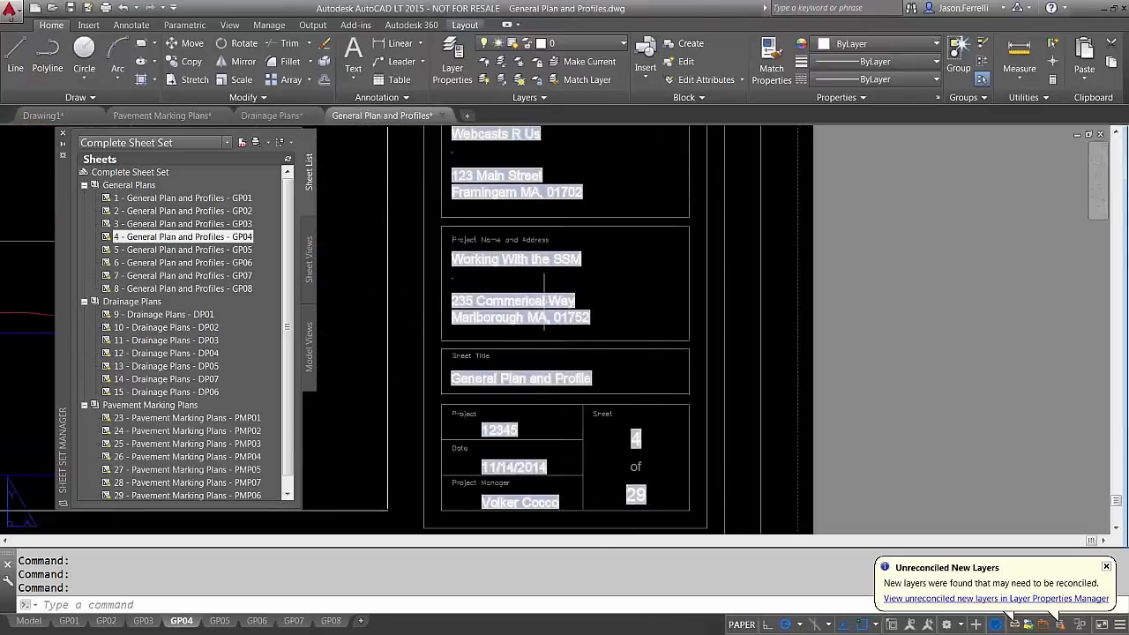
pyautogui.scroll(-2, 645, 301)
pyautogui.scroll(2, 645, 301)
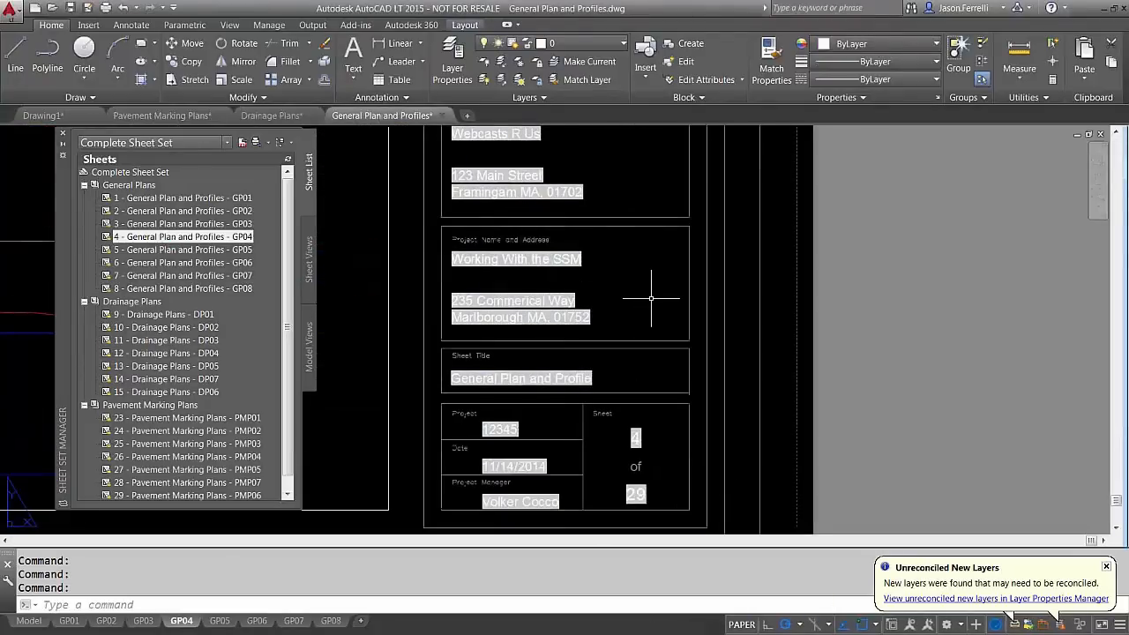
pyautogui.moveTo(651, 300); pyautogui.dragTo(655, 314, button='middle')
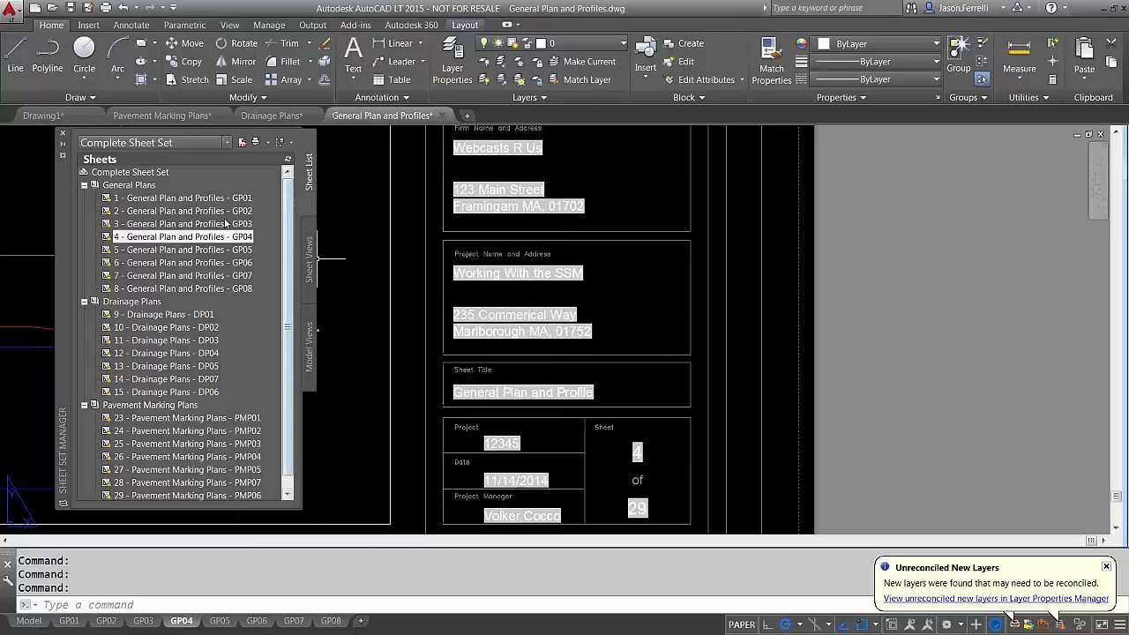
# Pick GP01 in the sheet list and pan the layout to the title block
pyautogui.click(191, 198)
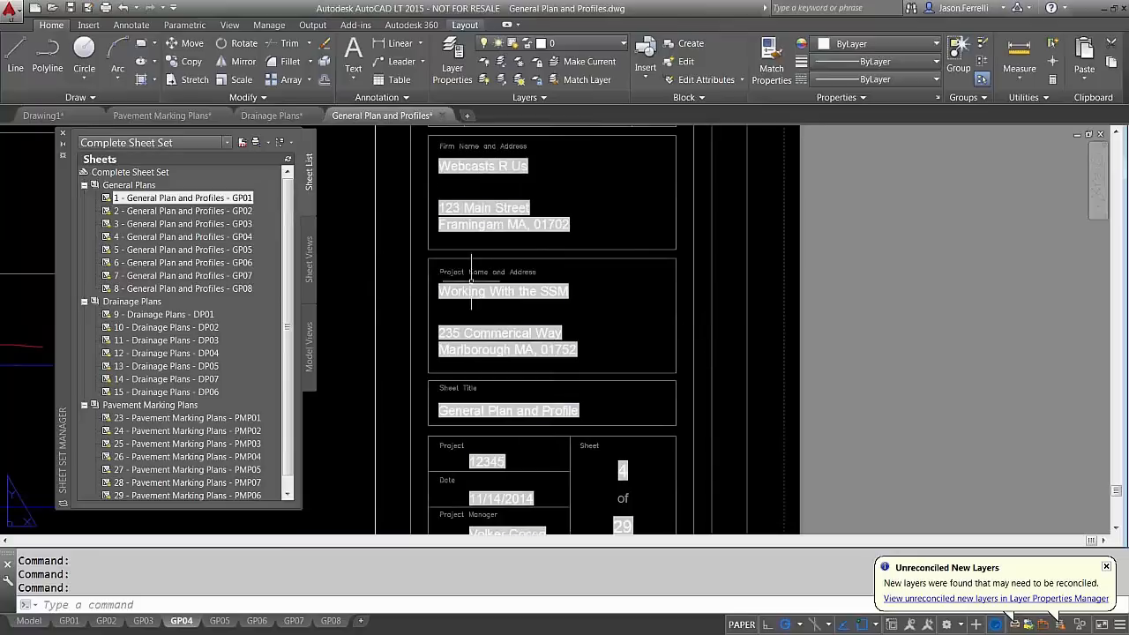
pyautogui.moveTo(626, 412); pyautogui.dragTo(607, 390, button='middle')
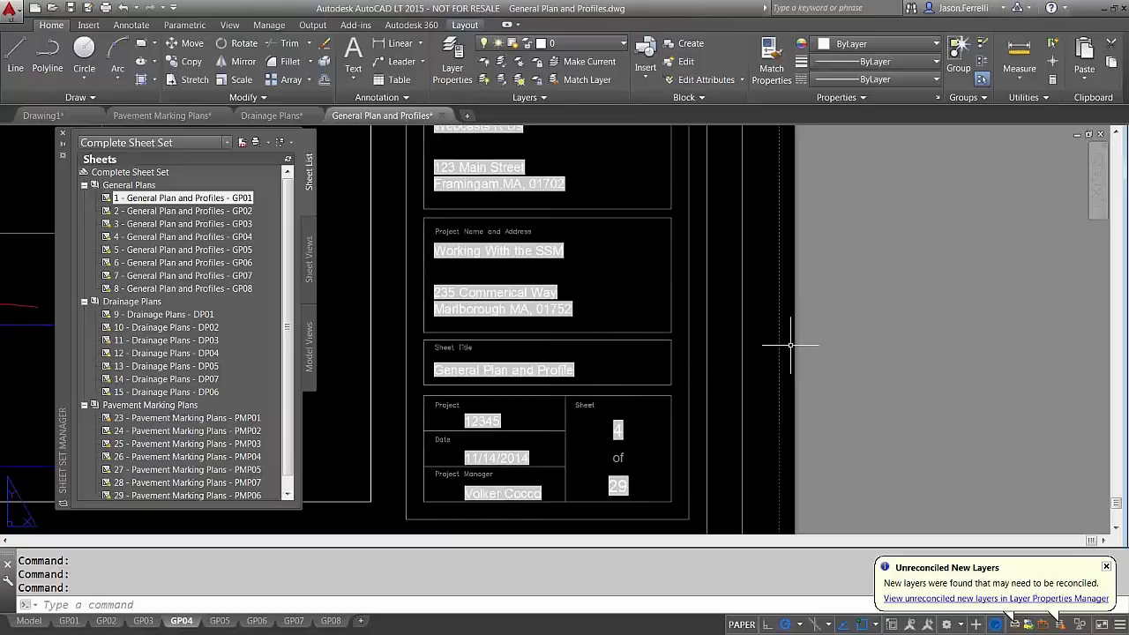
pyautogui.click(843, 345)
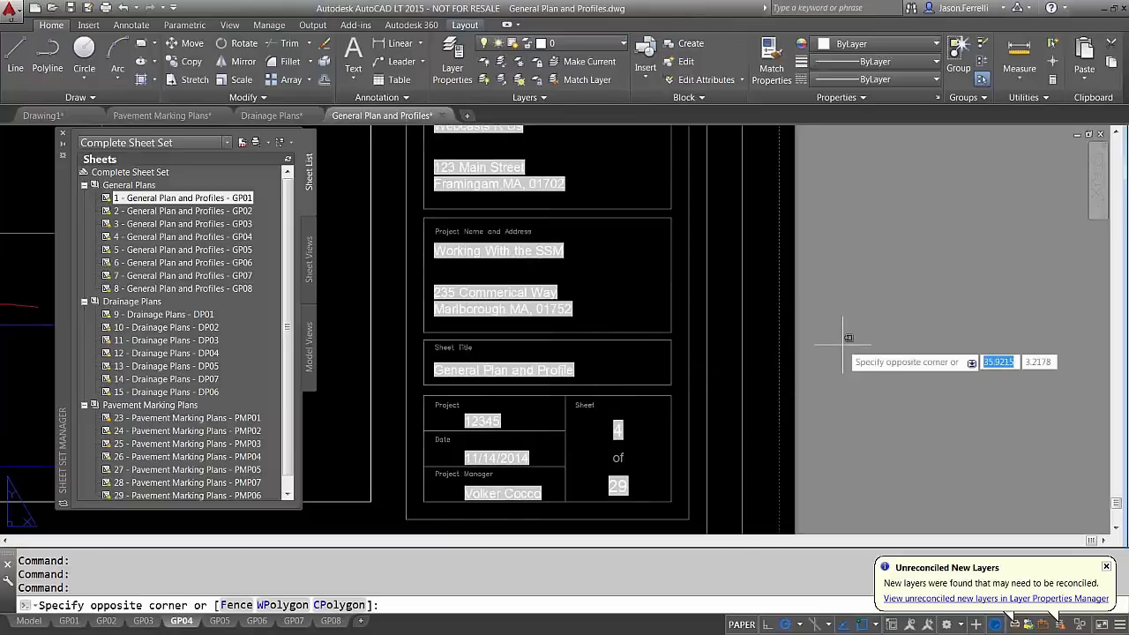
pyautogui.click(842, 348)
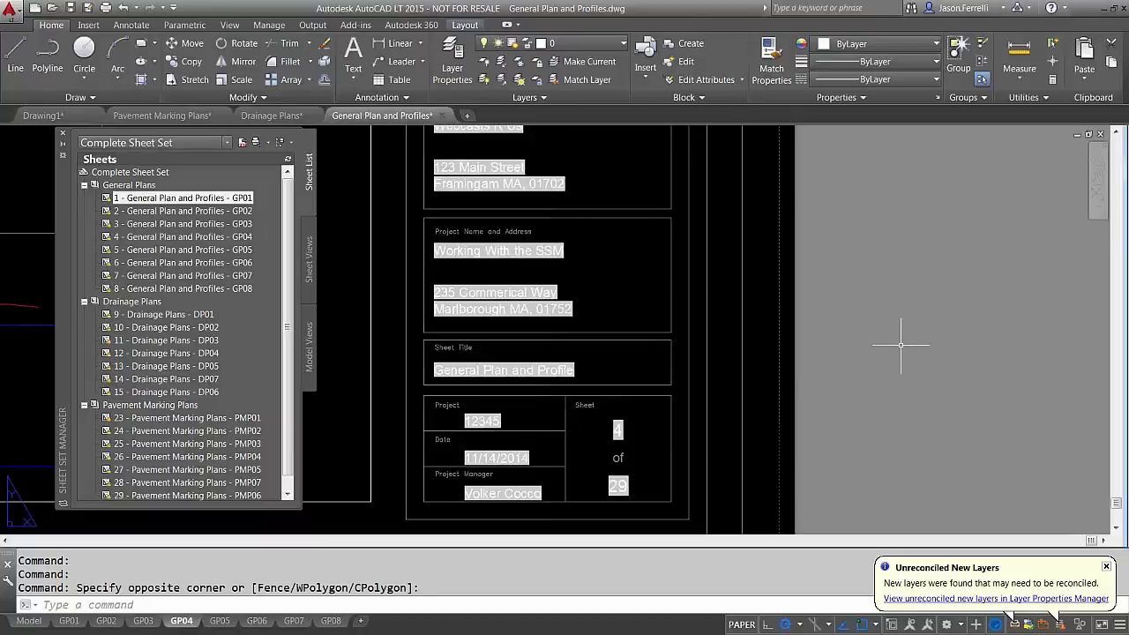
pyautogui.moveTo(889, 352); pyautogui.dragTo(889, 361, button='middle')
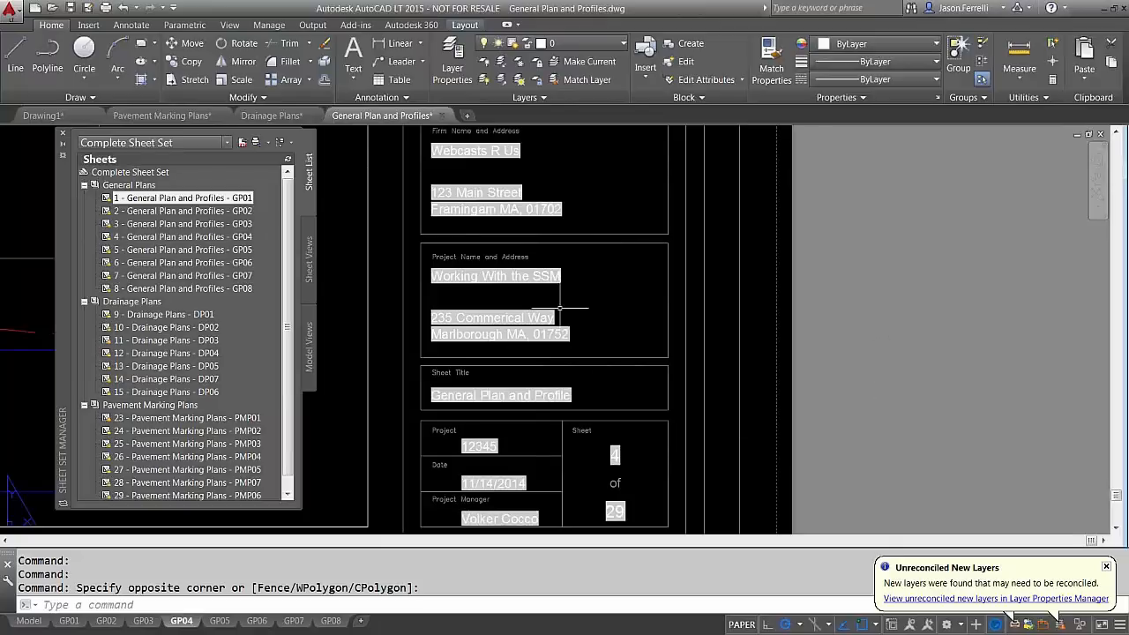
pyautogui.press('Escape')
# Explode the title block with X to reveal tags like FIRM_NAME1, C_SHEET and T_SHEET
pyautogui.click(522, 331)
pyautogui.write('X')
pyautogui.press('Return')
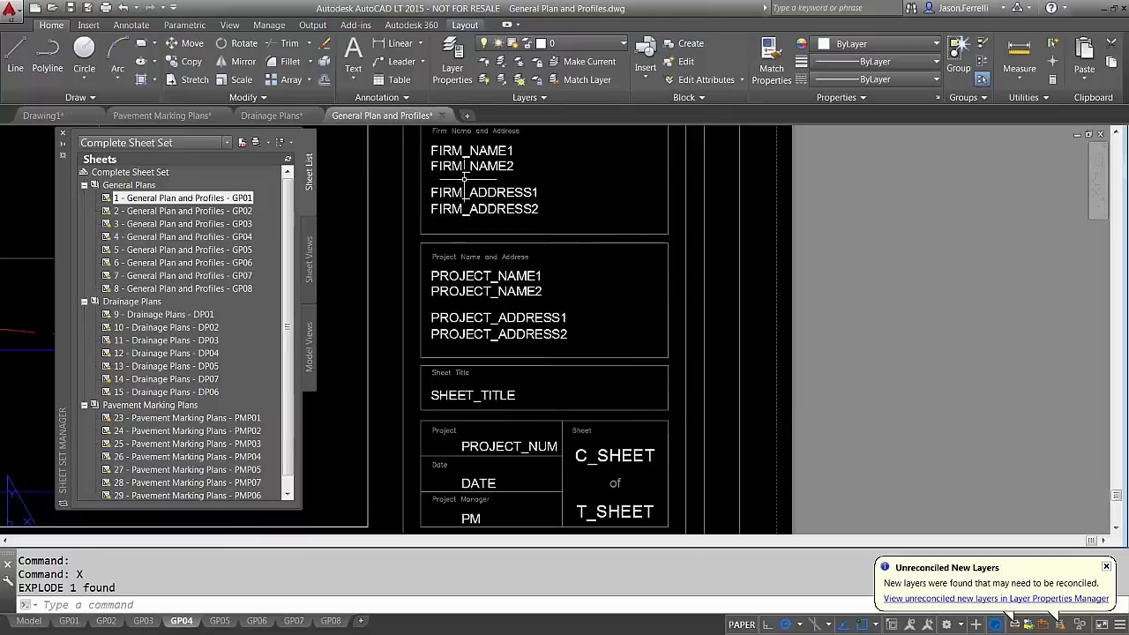
pyautogui.rightClick(161, 172)
# Review the sheet set's custom properties, such as Project Address Line 1, then close the dialogs
pyautogui.click(210, 354)
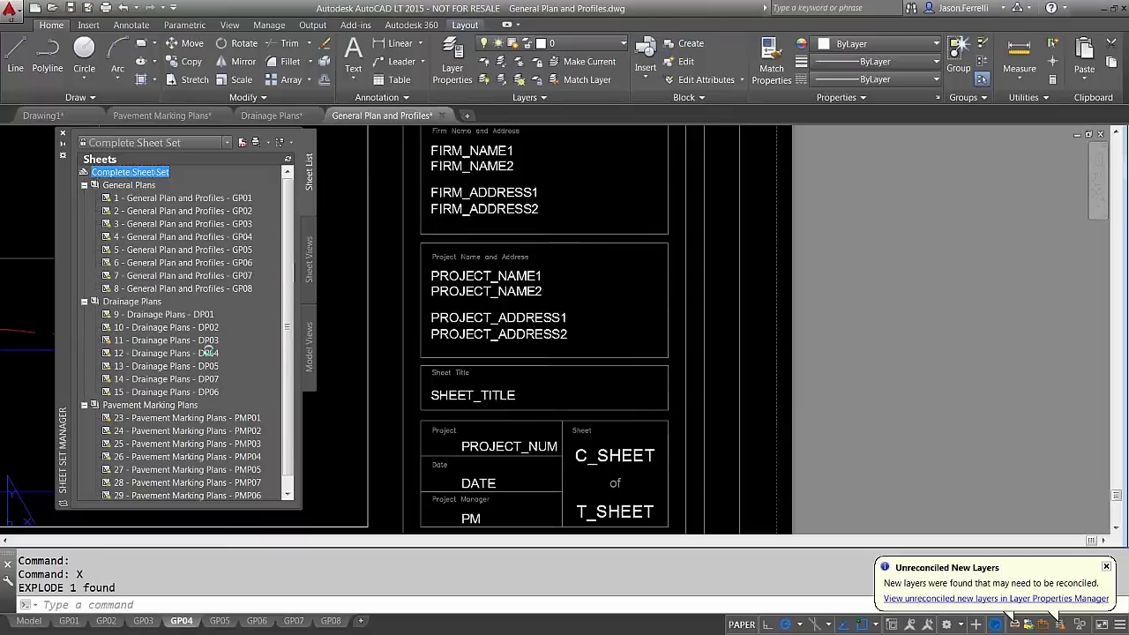
pyautogui.click(391, 458)
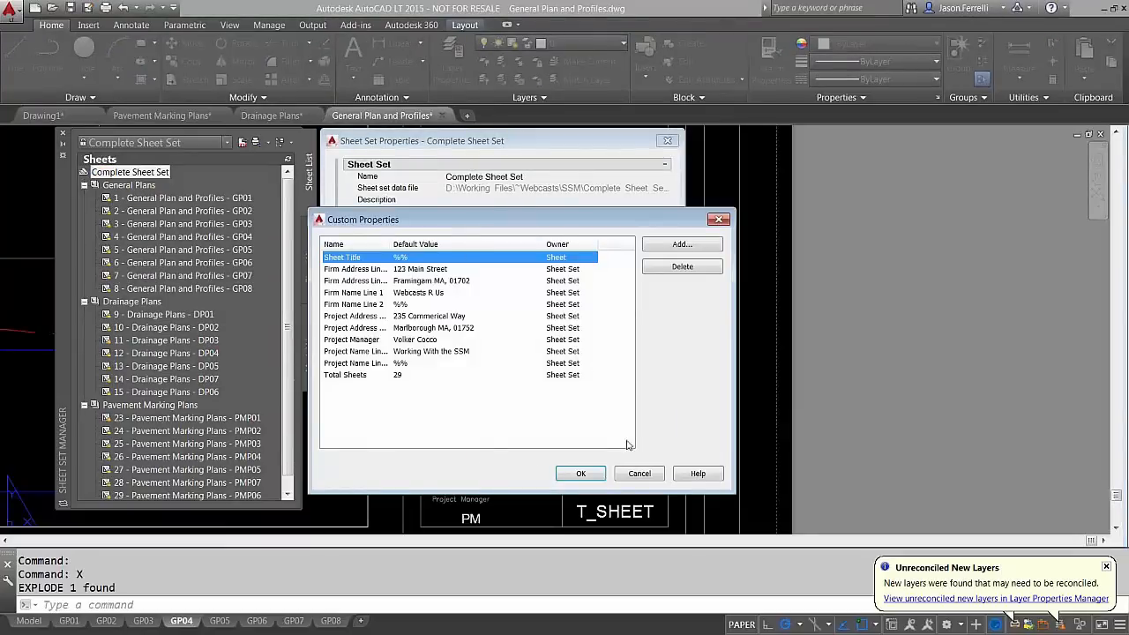
pyautogui.click(639, 474)
pyautogui.moveTo(538, 143); pyautogui.dragTo(998, 170)
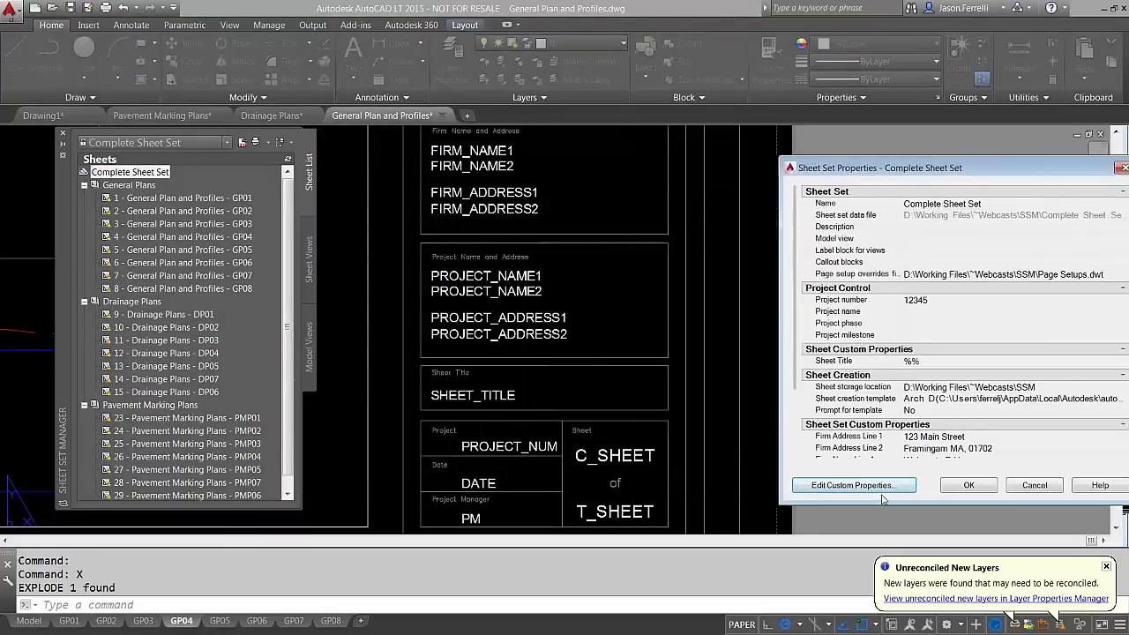
pyautogui.click(852, 485)
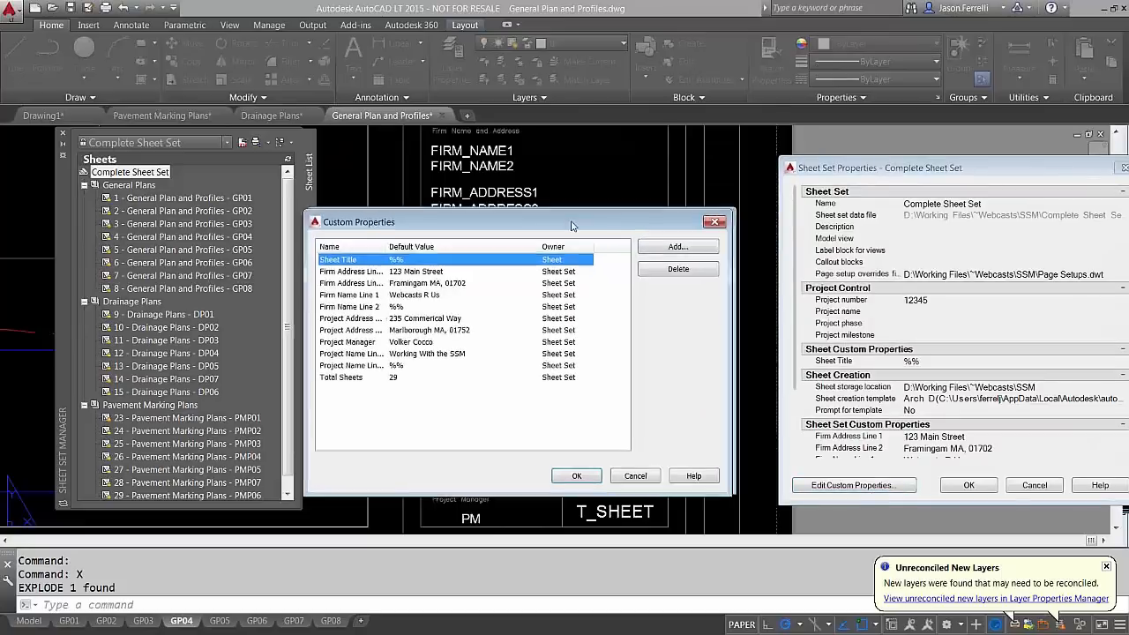
pyautogui.moveTo(573, 222); pyautogui.dragTo(269, 216)
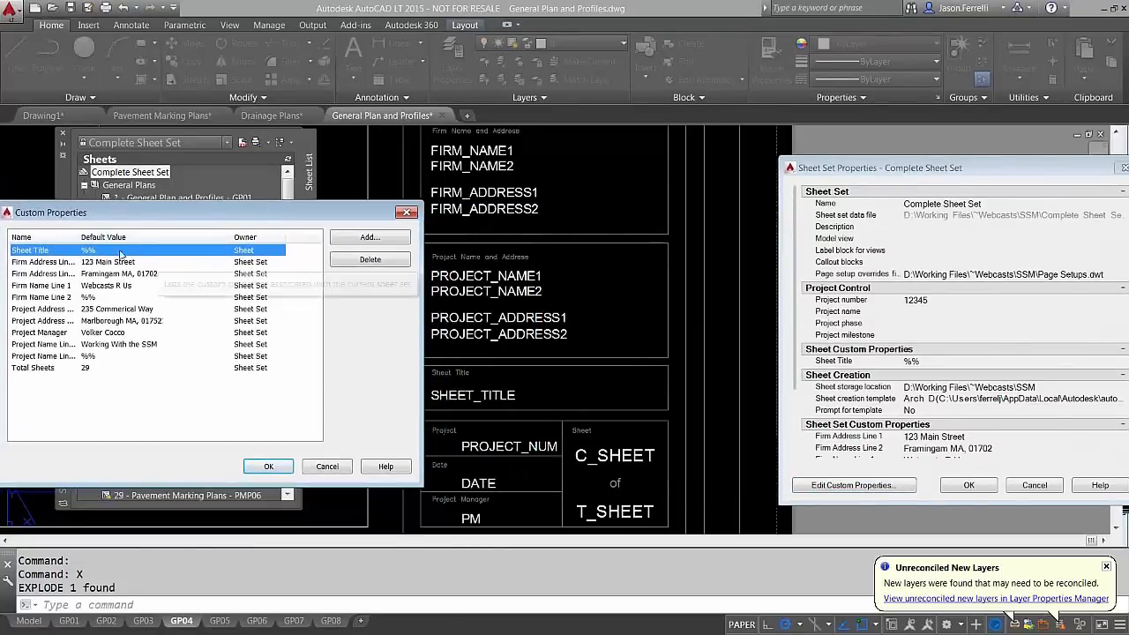
pyautogui.moveTo(81, 238); pyautogui.dragTo(138, 238)
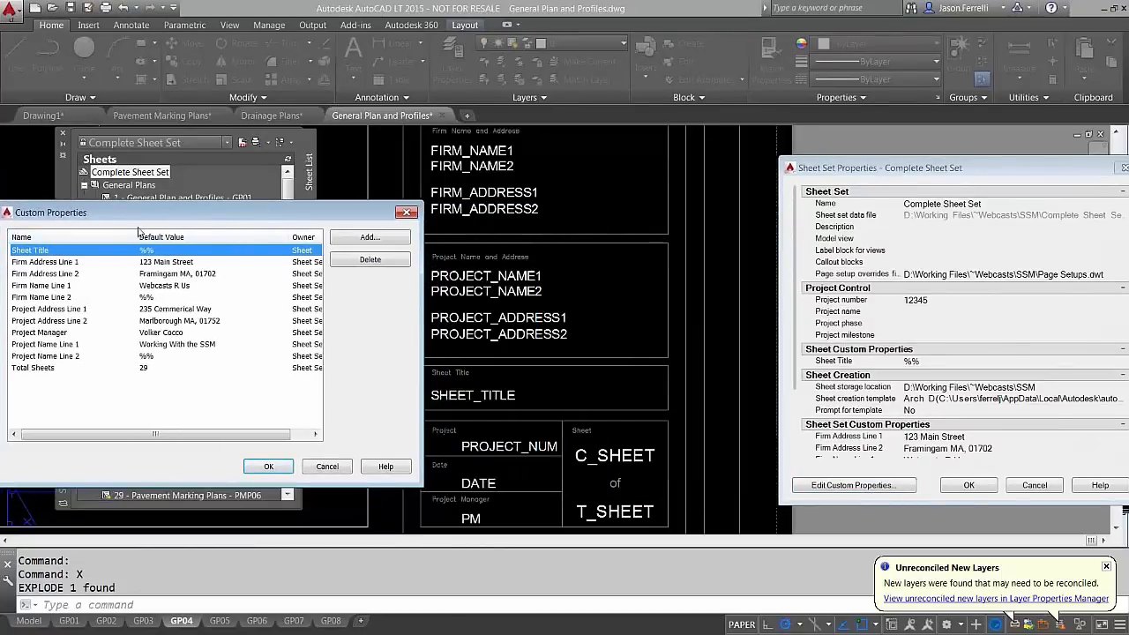
pyautogui.click(180, 311)
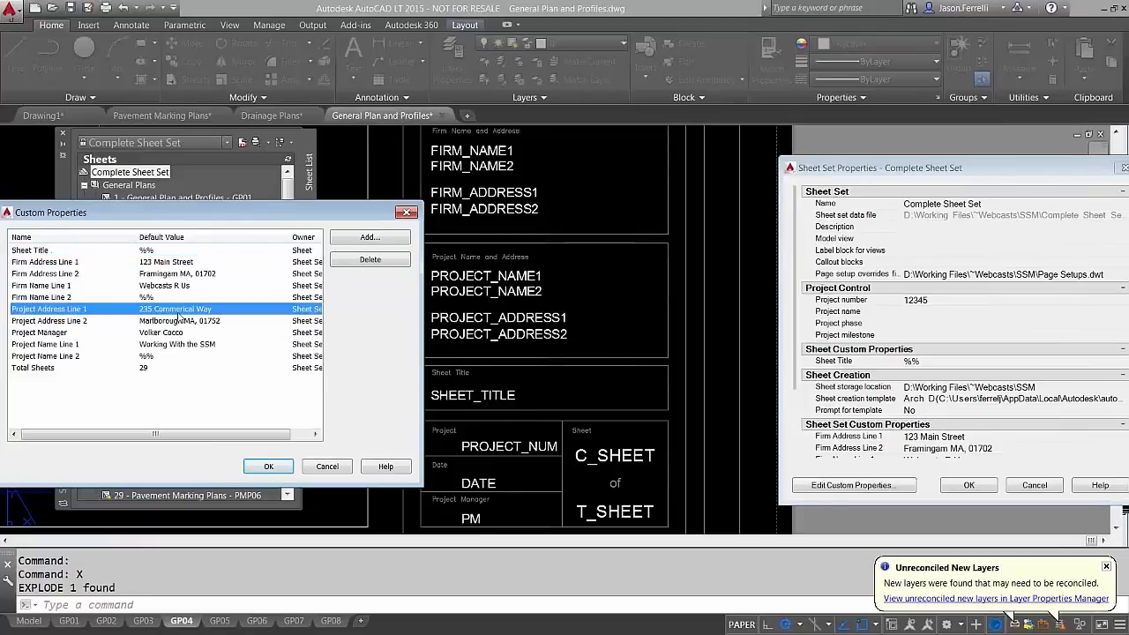
pyautogui.click(326, 465)
pyautogui.press('Escape')
pyautogui.click(433, 441)
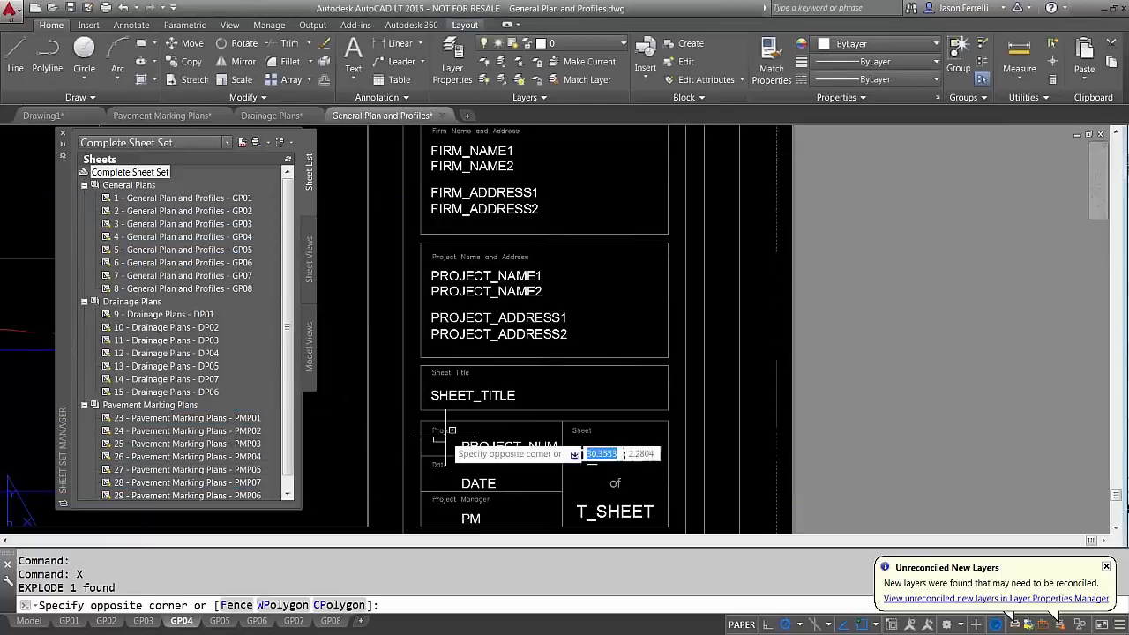
# Undo the explode with U so the title block shows sheet 4 of 29 again
pyautogui.write('u')
pyautogui.press('Return')
pyautogui.press('Escape')
pyautogui.write('u')
pyautogui.press('Return')
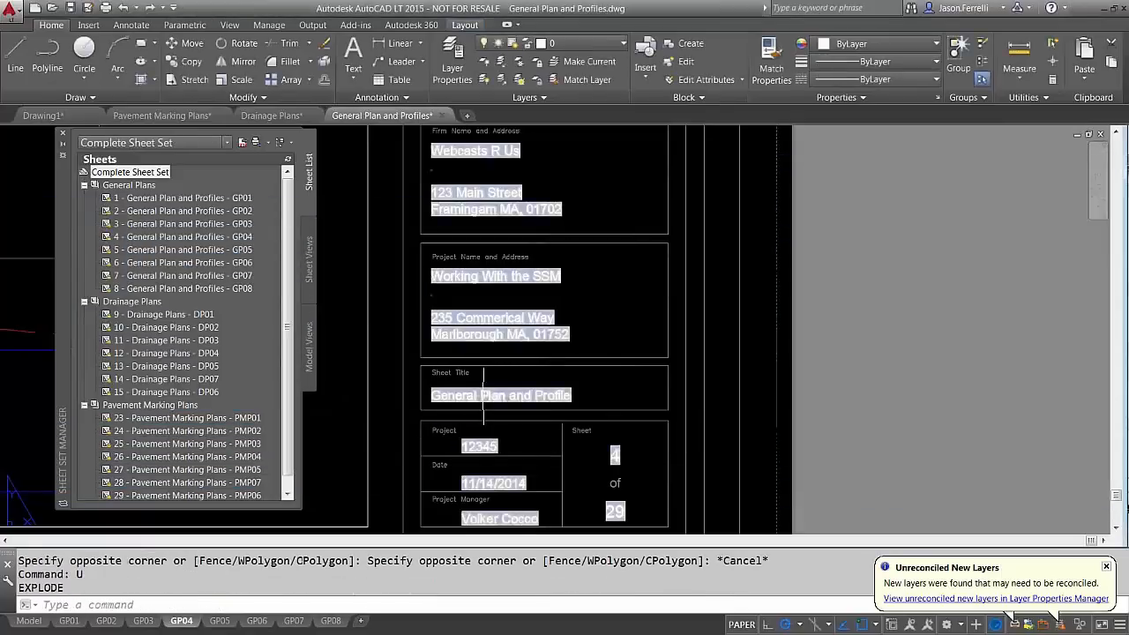
pyautogui.doubleClick(484, 399)
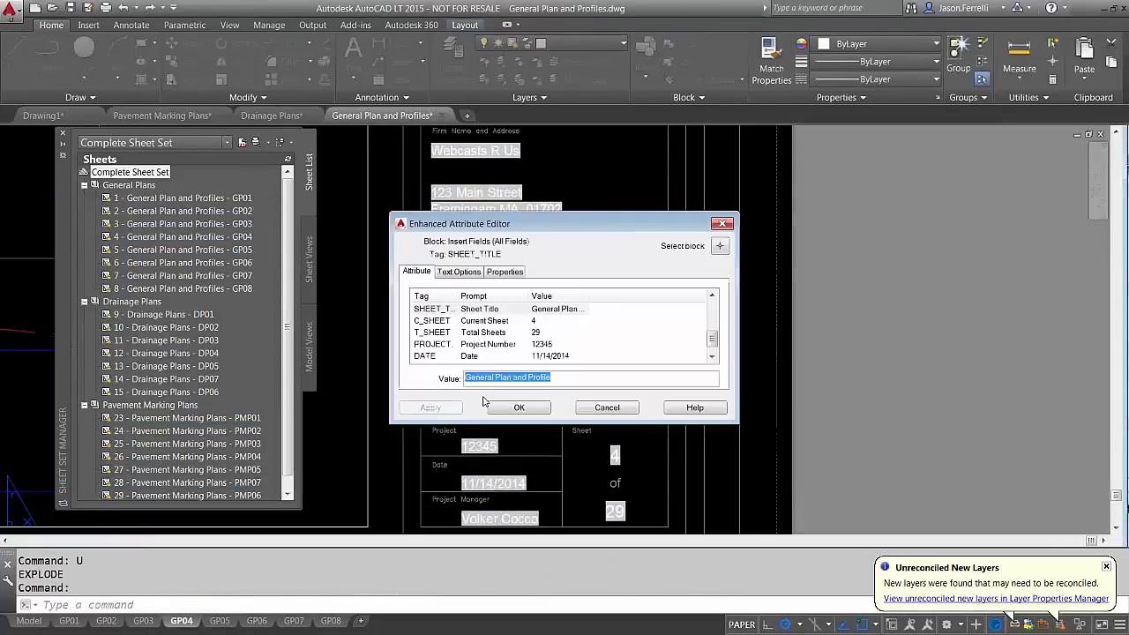
pyautogui.click(598, 408)
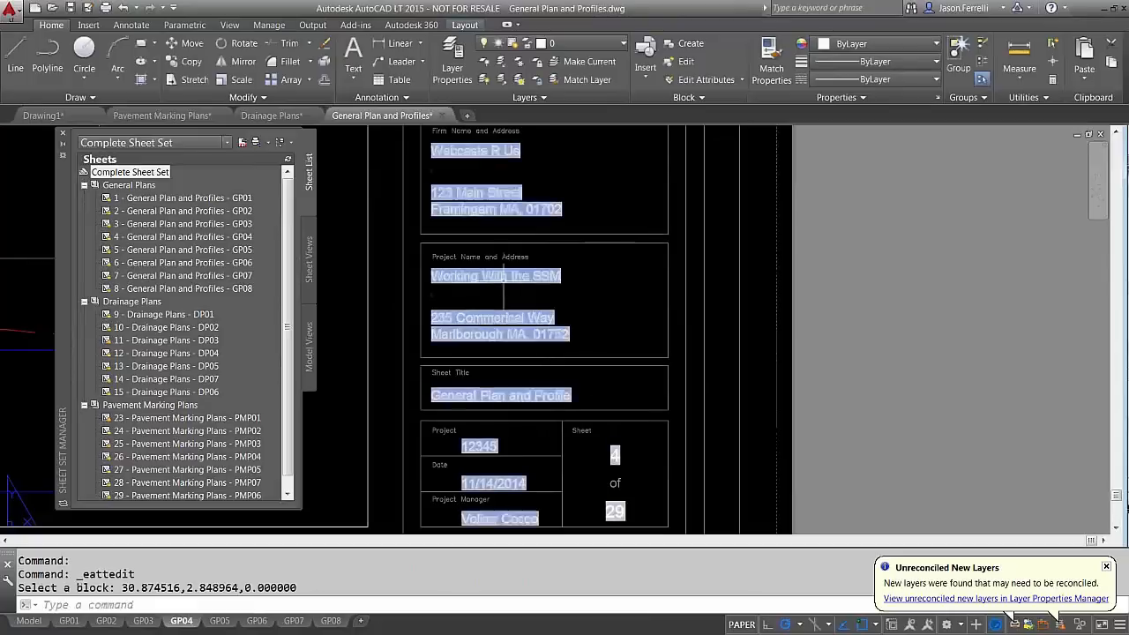
pyautogui.click(505, 280)
pyautogui.rightClick(504, 381)
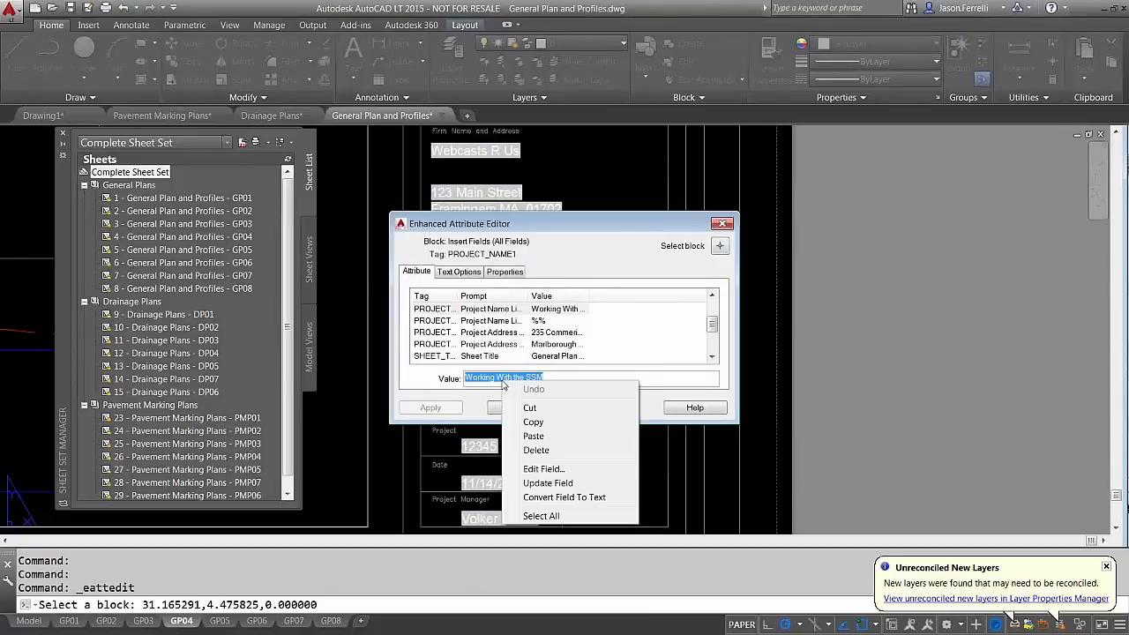
pyautogui.click(553, 469)
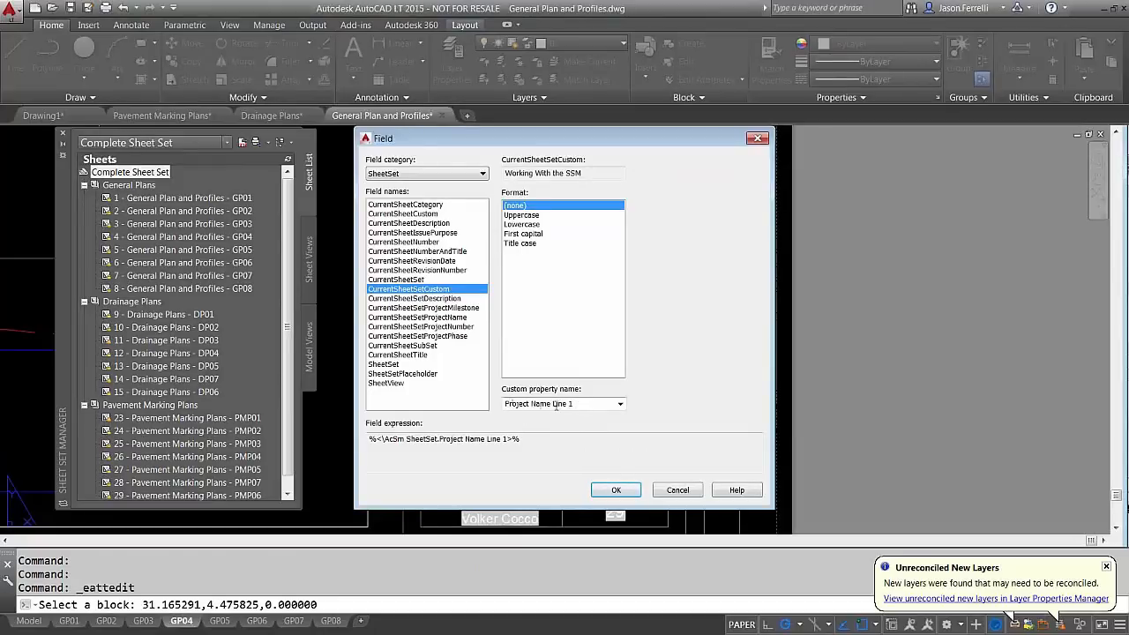
pyautogui.click(677, 490)
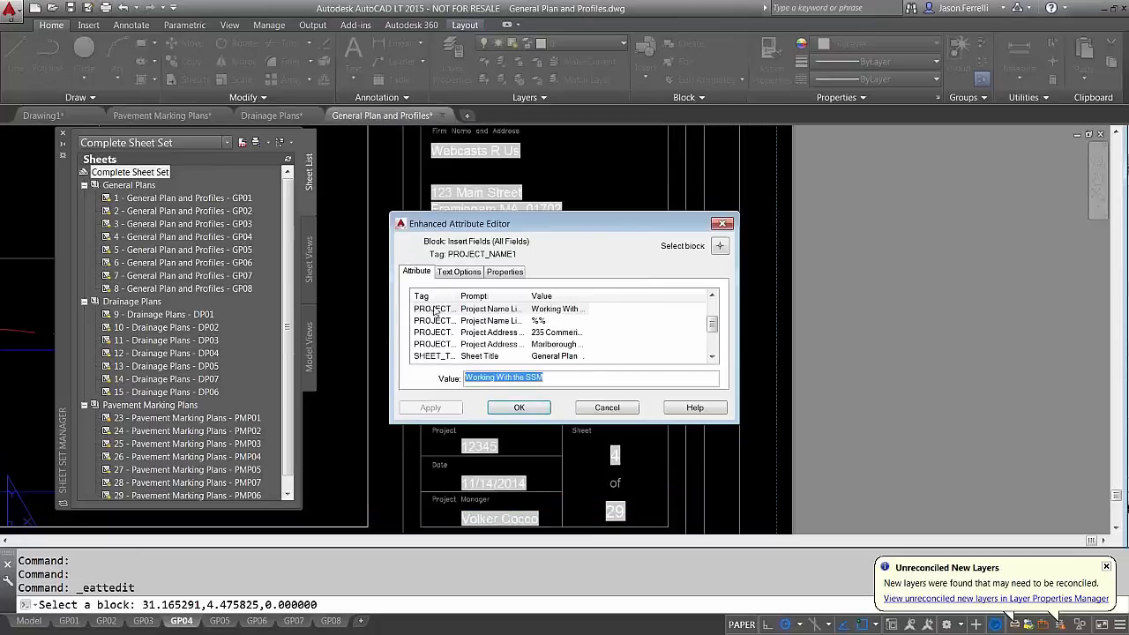
pyautogui.click(605, 408)
pyautogui.rightClick(157, 172)
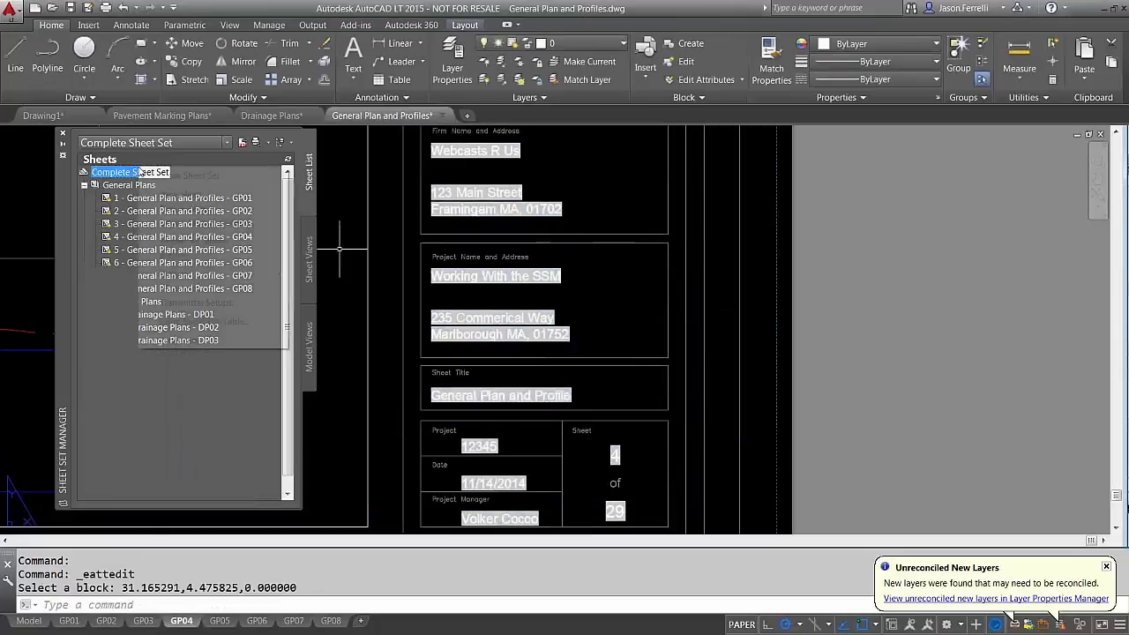
pyautogui.click(185, 335)
pyautogui.click(347, 458)
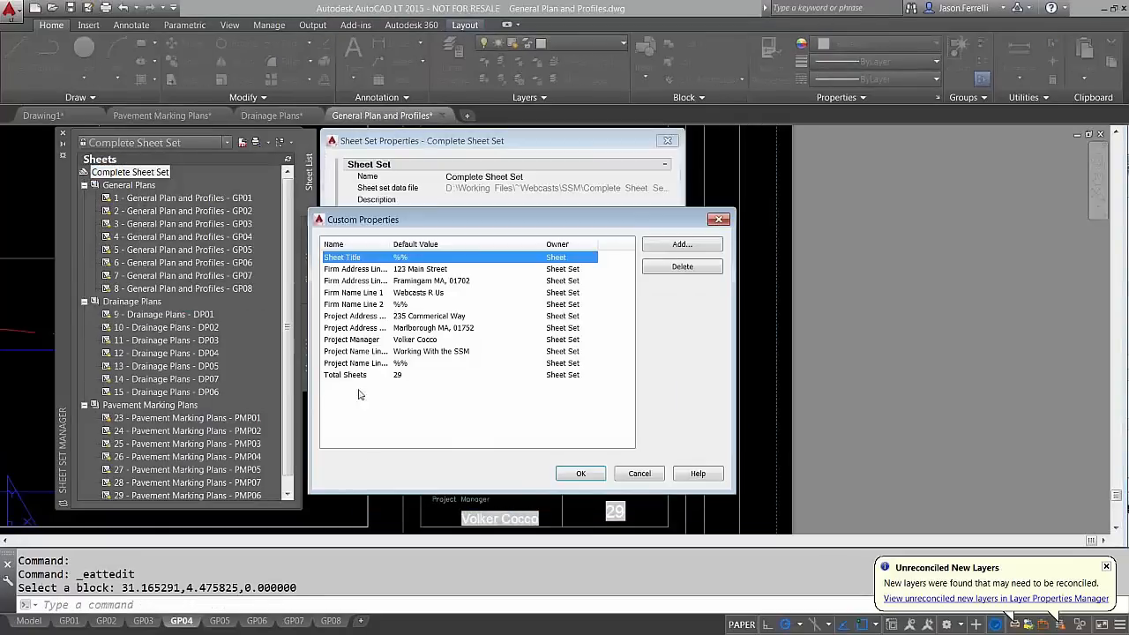
pyautogui.moveTo(390, 244); pyautogui.dragTo(166, 208)
pyautogui.click(132, 340)
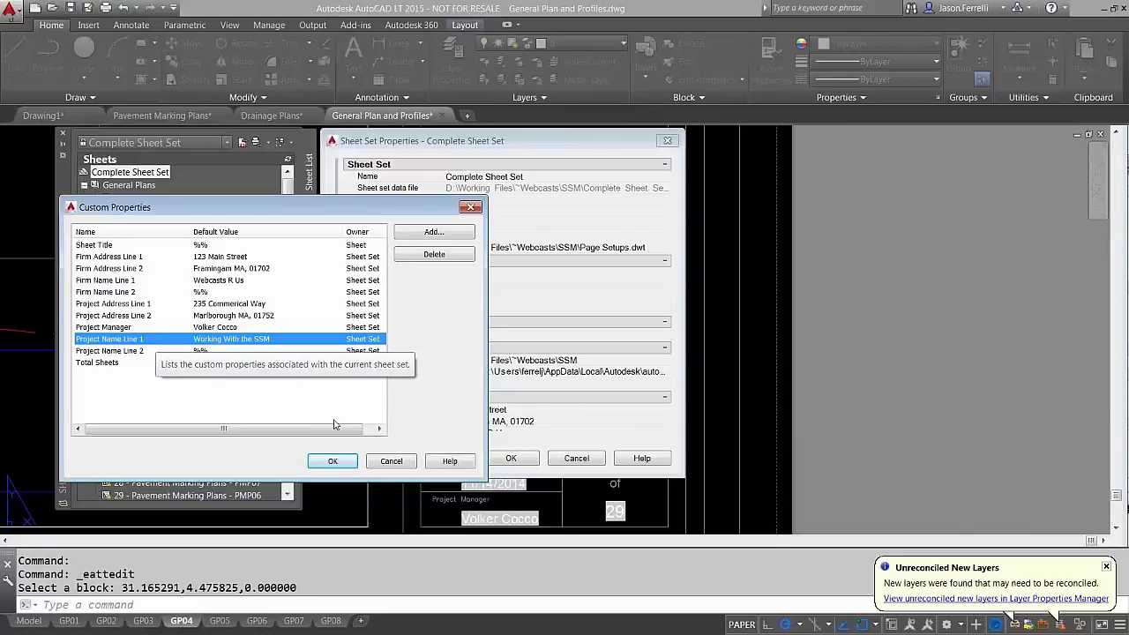
pyautogui.click(333, 461)
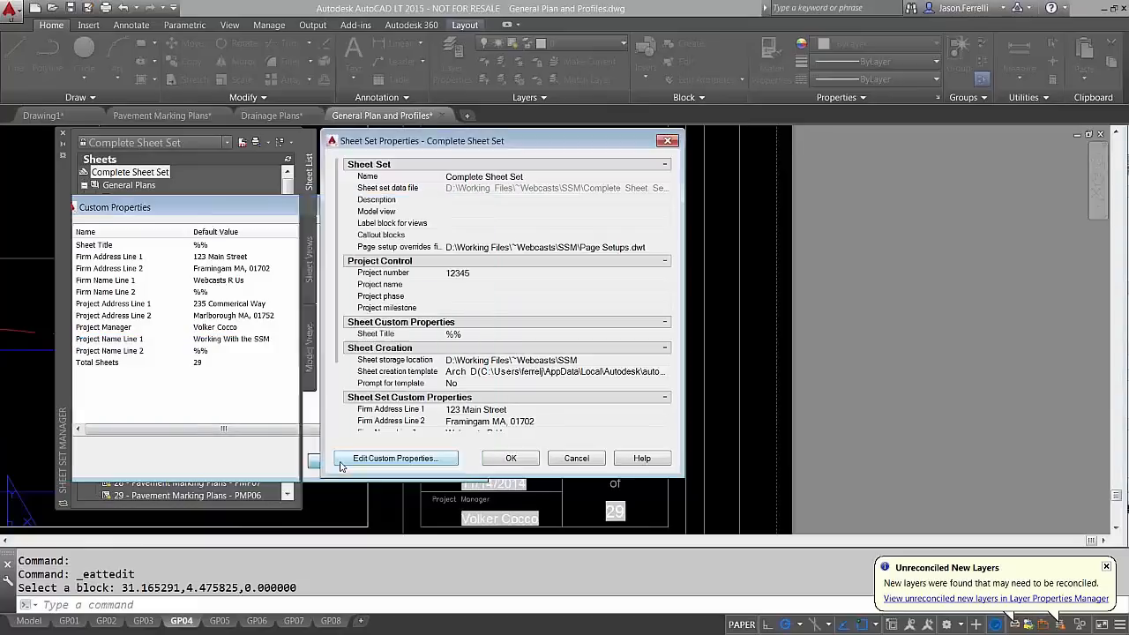
pyautogui.click(570, 460)
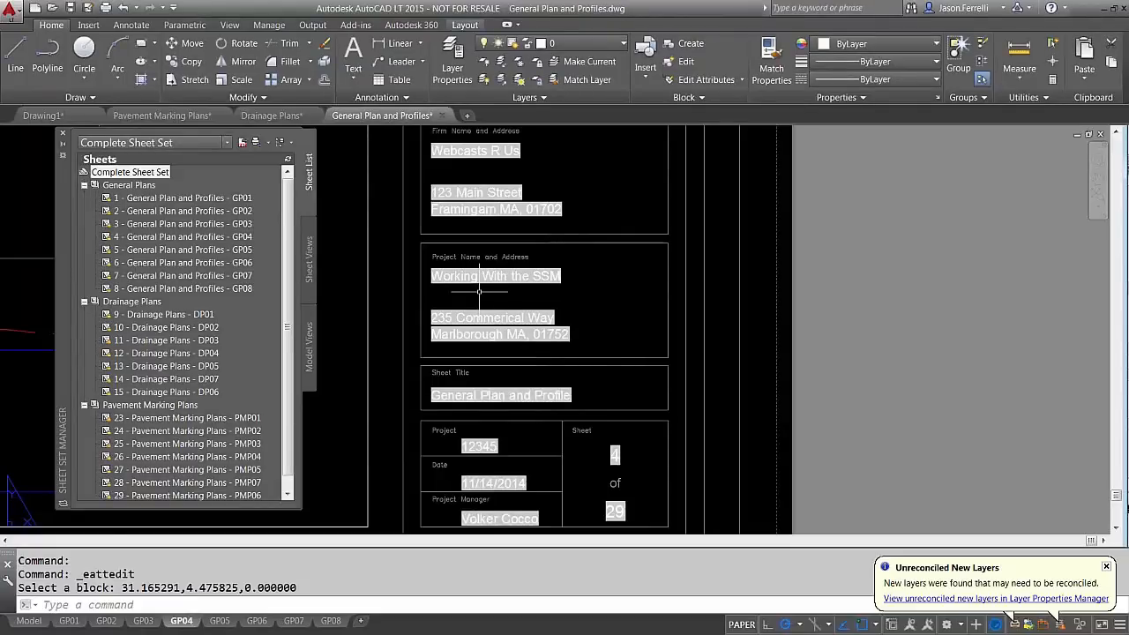
# Cancel the stray window selection and pan to the GP04 title block
pyautogui.click(852, 305)
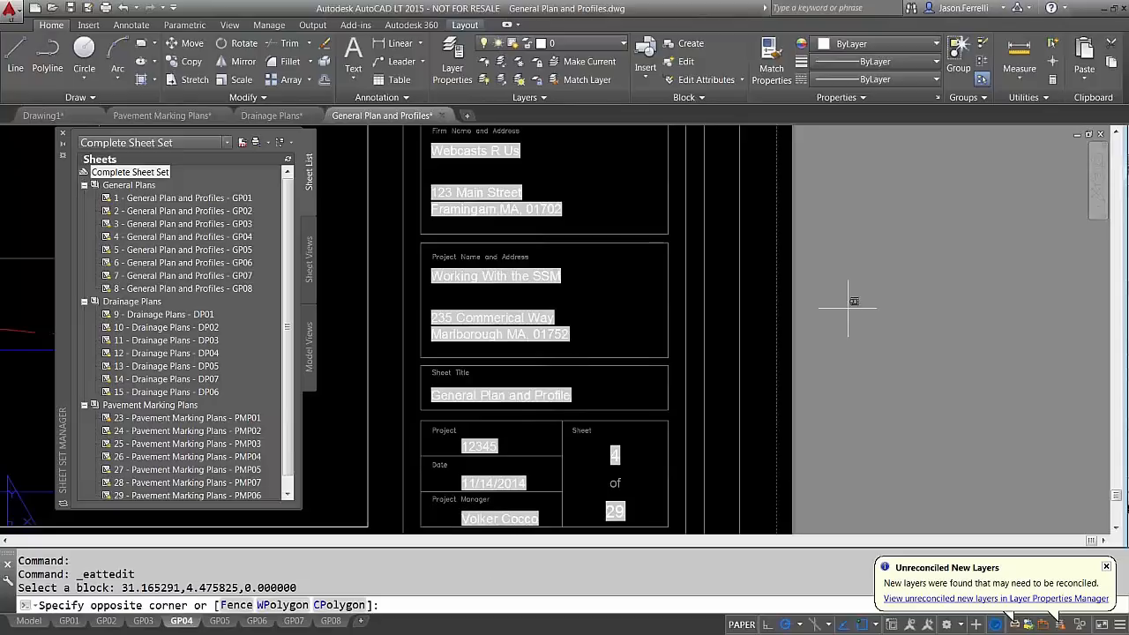
pyautogui.scroll(-2, 835, 319)
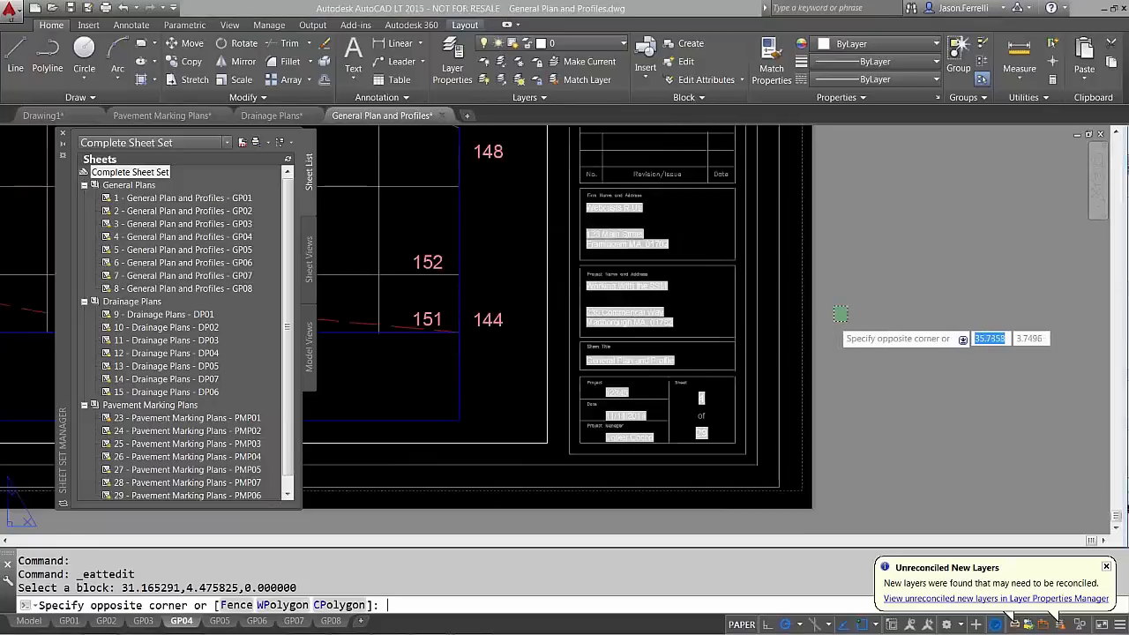
pyautogui.press('super')
pyautogui.press('Escape')
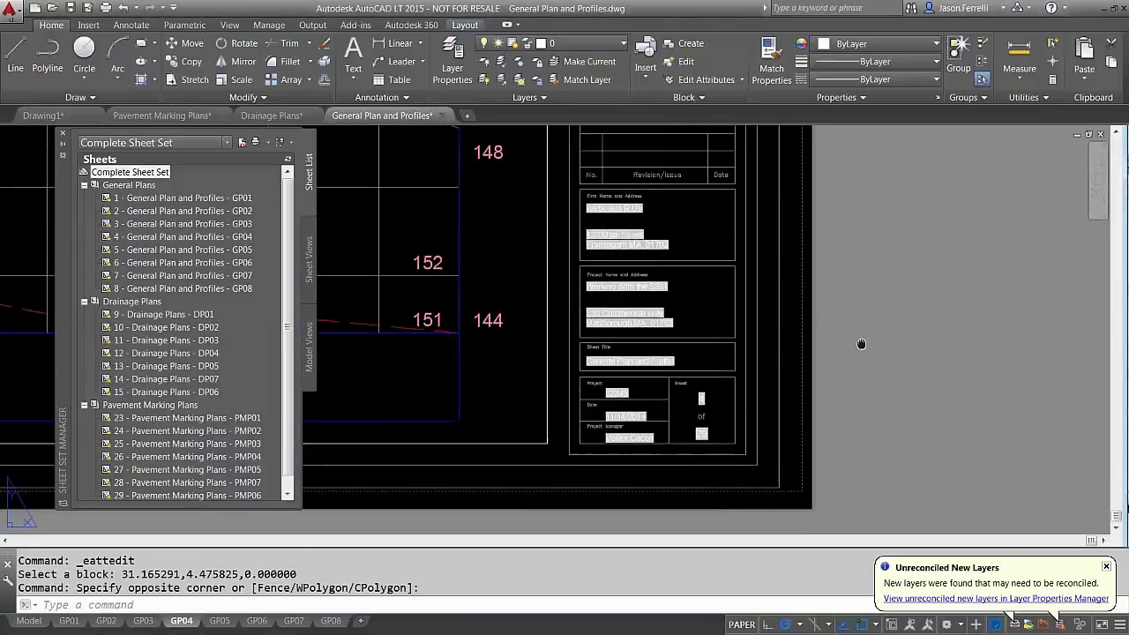
pyautogui.moveTo(844, 324); pyautogui.dragTo(864, 360, button='middle')
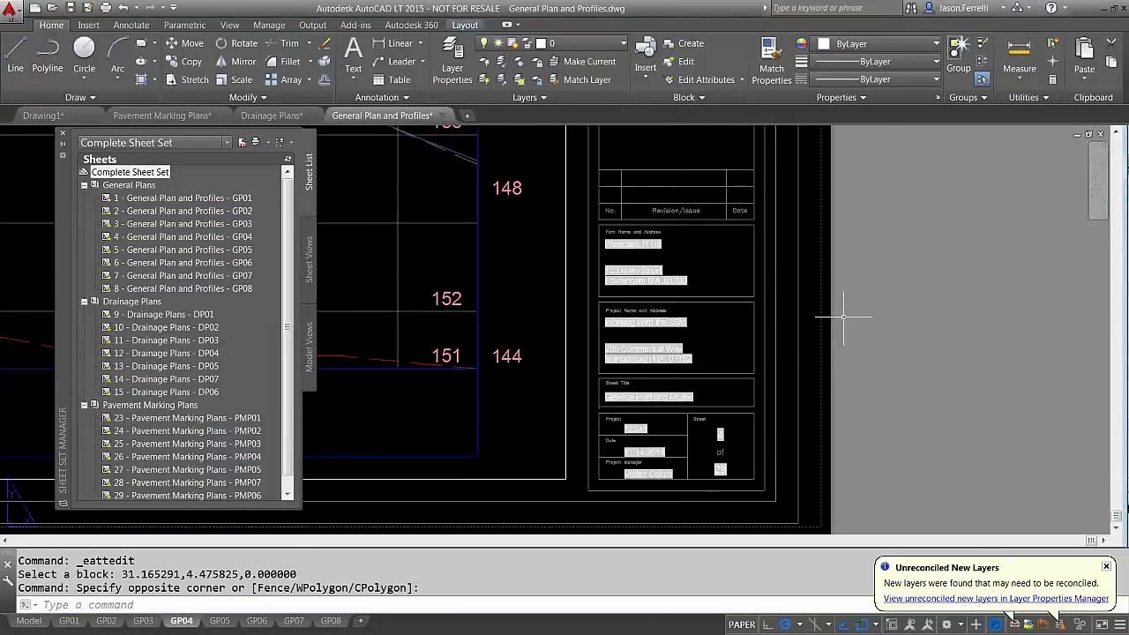
pyautogui.moveTo(836, 315); pyautogui.dragTo(805, 284, button='middle')
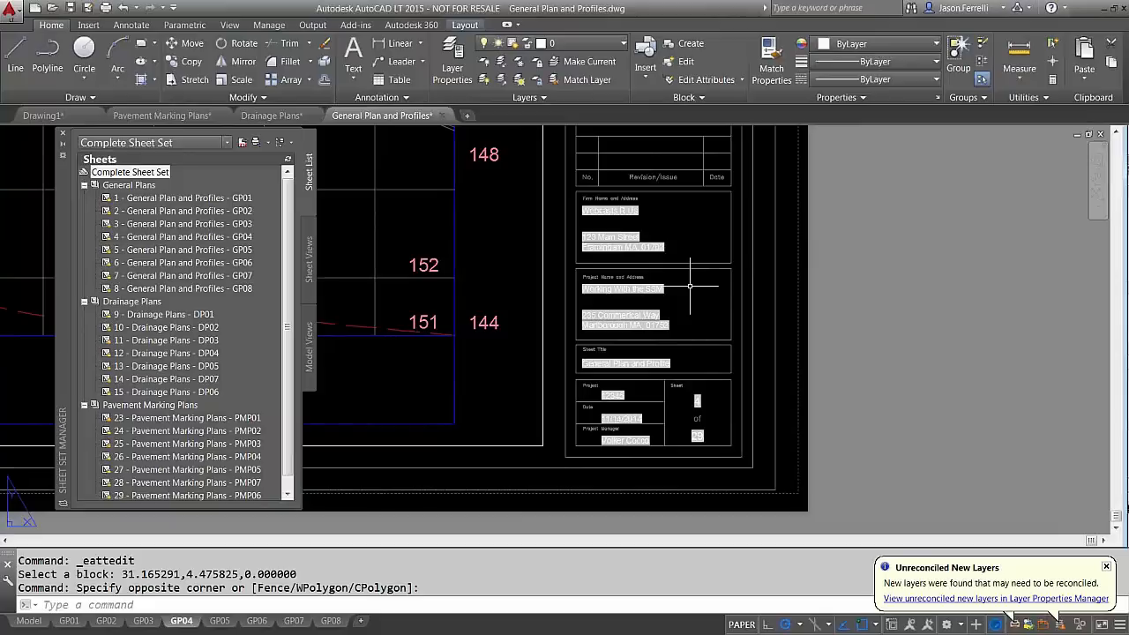
# Collapse the General Plans, Drainage Plans and Pavement Marking Plans subsets in the tree
pyautogui.click(84, 185)
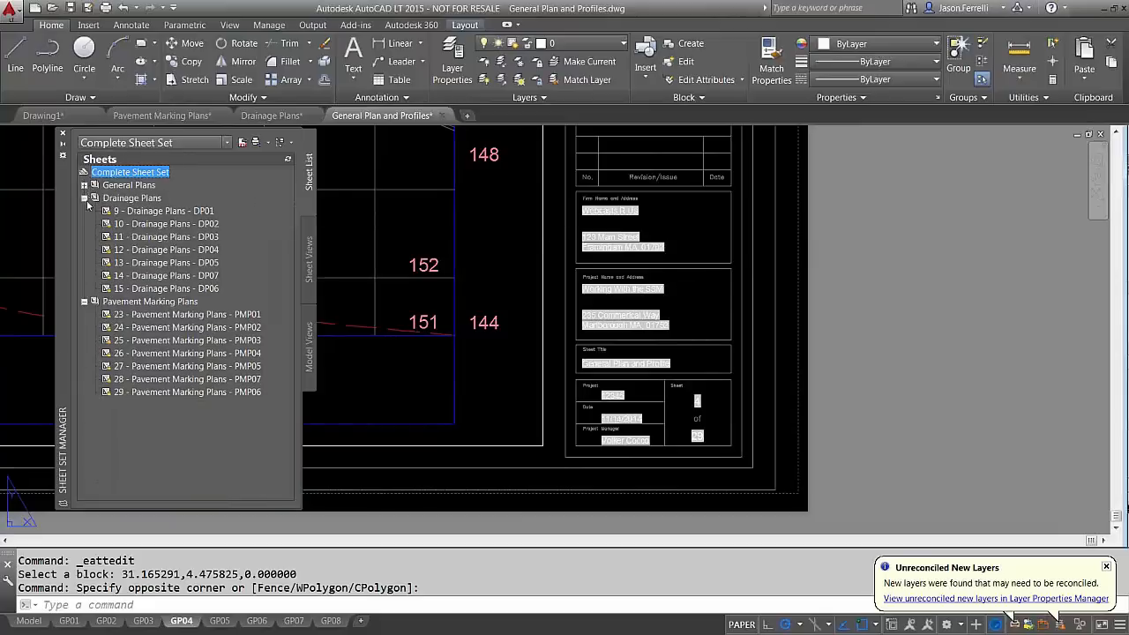
pyautogui.click(84, 199)
pyautogui.click(83, 212)
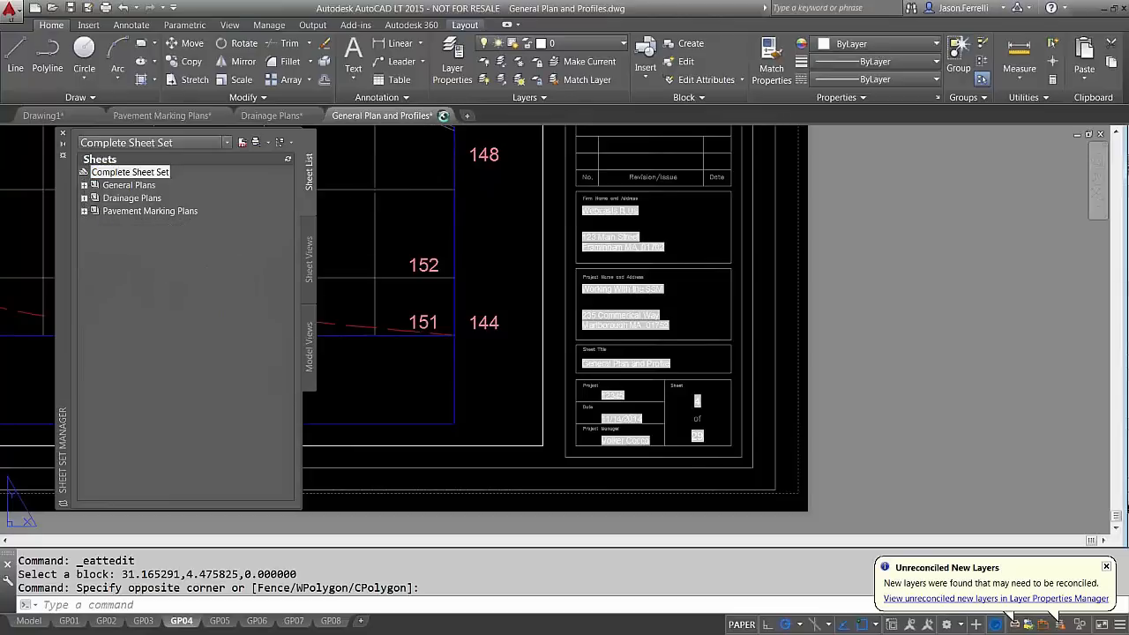
# Close the General Plan and Profiles, Drainage Plans and Pavement Marking Plans drawings without saving
pyautogui.click(443, 116)
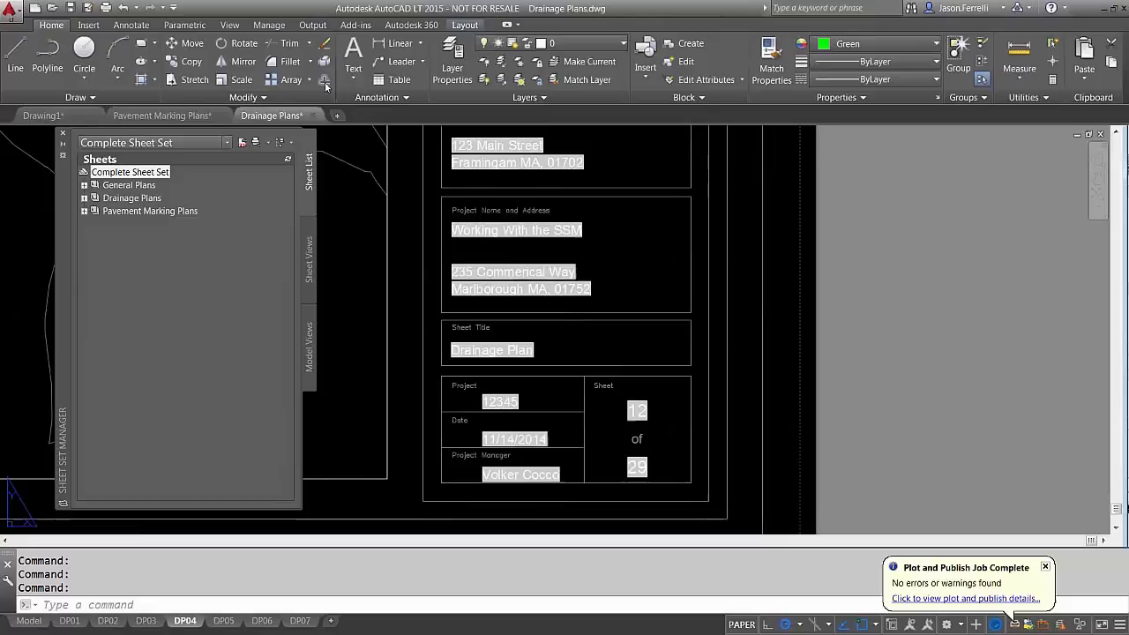
pyautogui.click(314, 115)
pyautogui.click(555, 357)
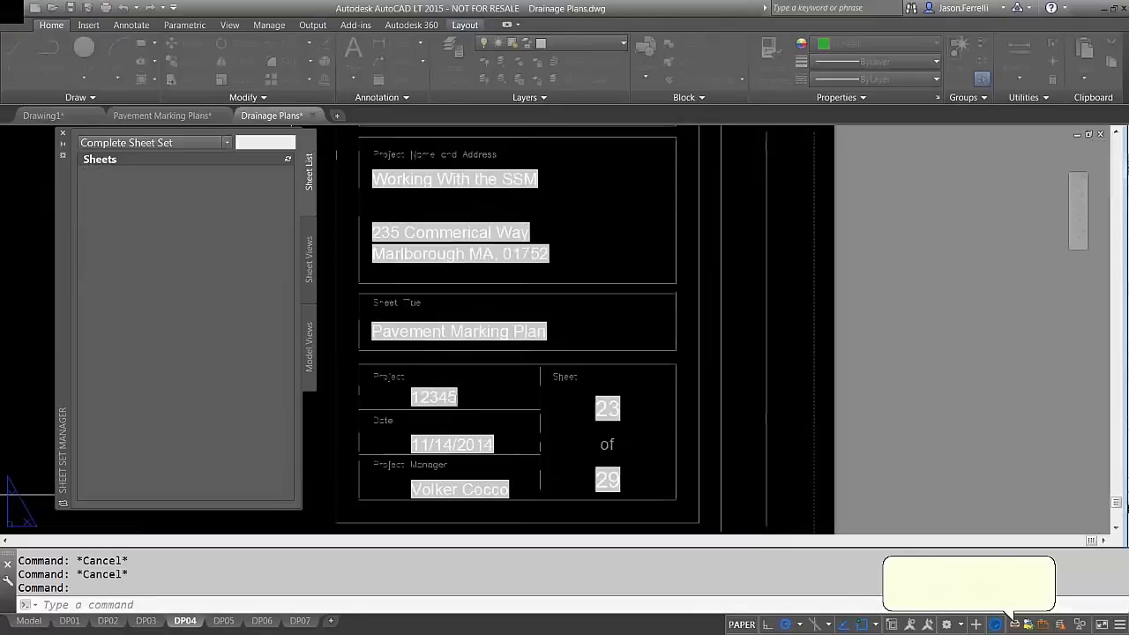
pyautogui.click(222, 115)
pyautogui.click(617, 355)
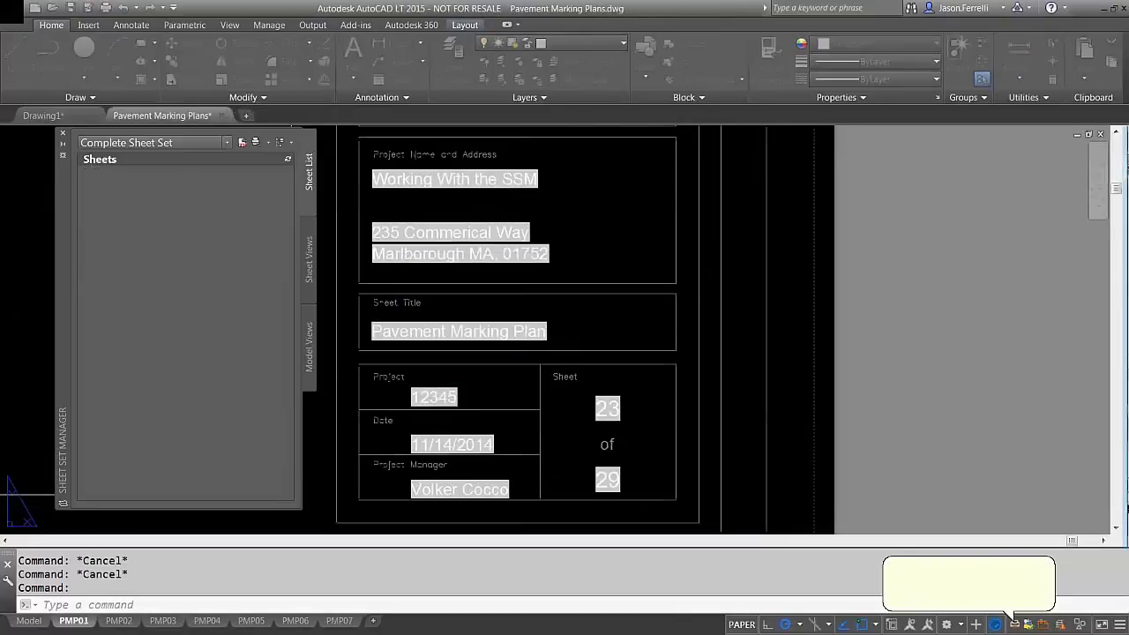
pyautogui.moveTo(66, 220); pyautogui.dragTo(39, 226)
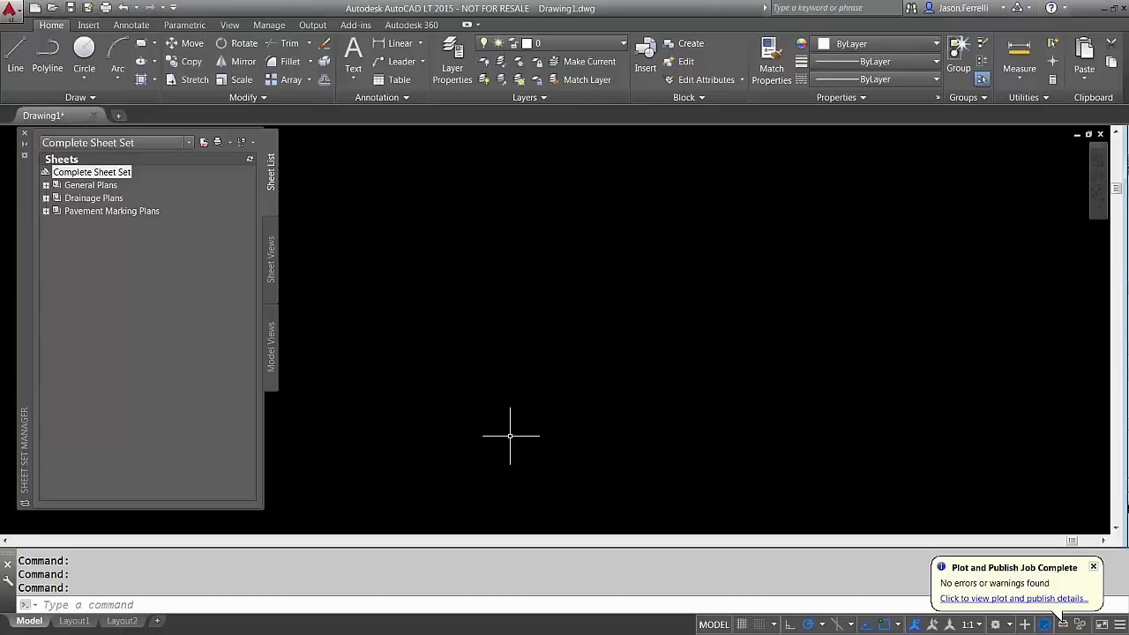
# Open sheet GP01 from the General Plans subset and zoom to its title block reading sheet 1 of 29
pyautogui.click(46, 185)
pyautogui.doubleClick(97, 198)
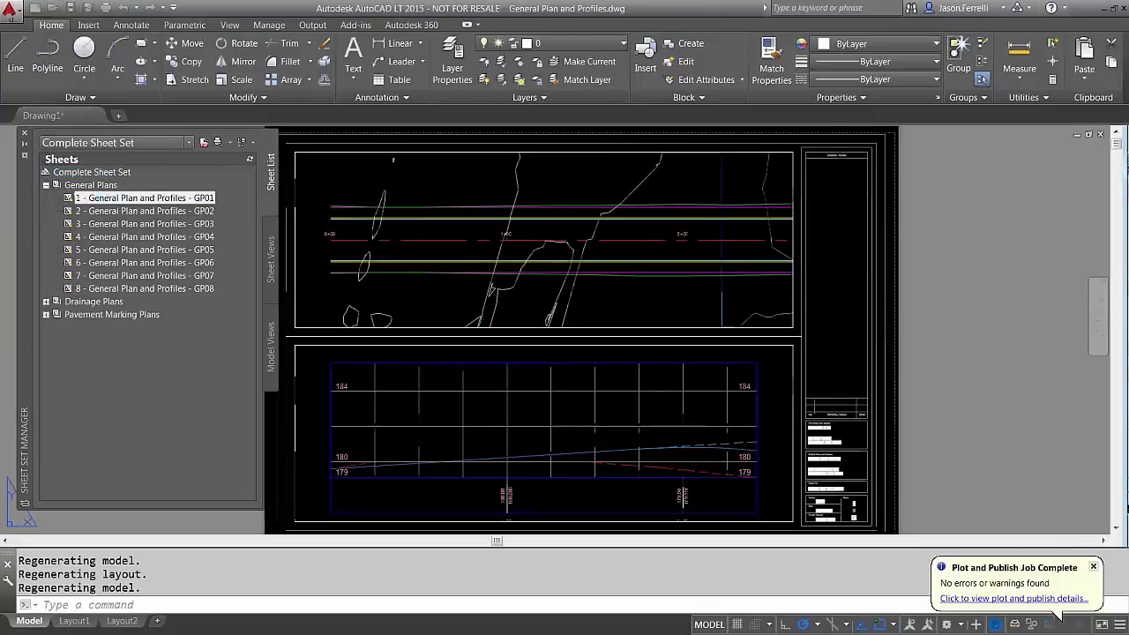
pyautogui.scroll(2, 816, 483)
pyautogui.moveTo(815, 484); pyautogui.dragTo(702, 396, button='middle')
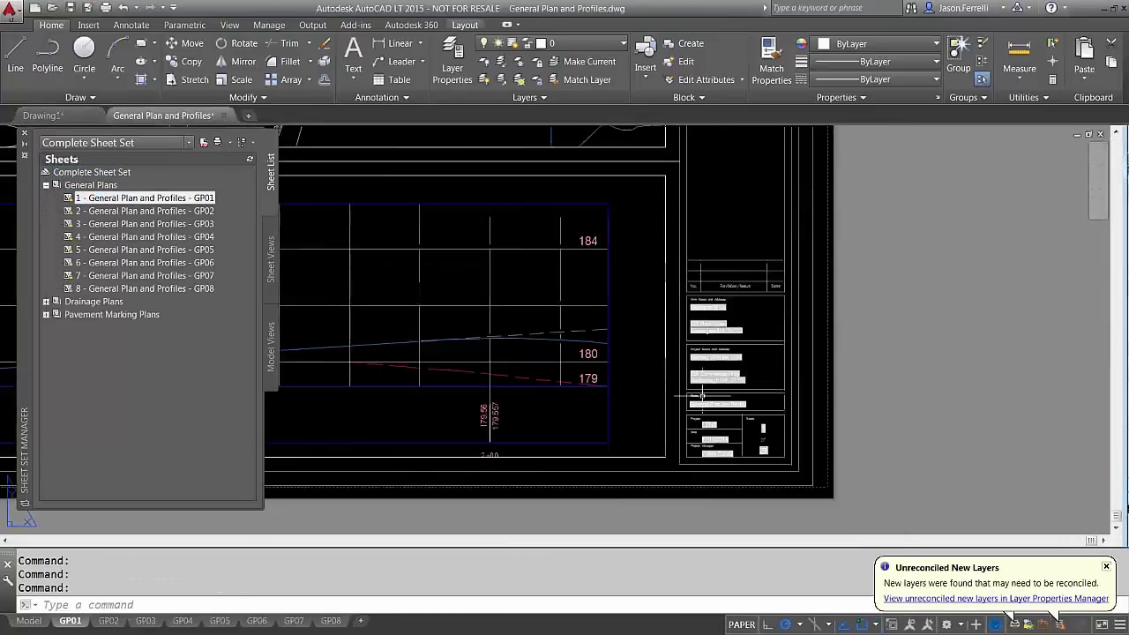
pyautogui.scroll(2, 776, 413)
pyautogui.moveTo(776, 413); pyautogui.dragTo(680, 391, button='middle')
pyautogui.scroll(2, 684, 385)
pyautogui.scroll(-2, 668, 327)
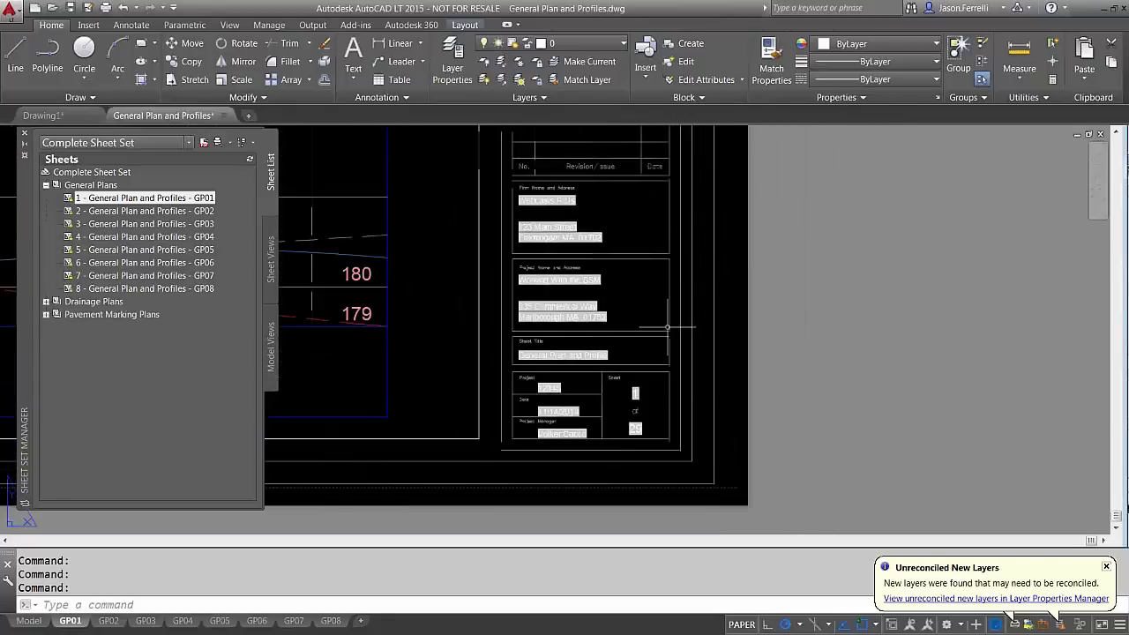
pyautogui.scroll(2, 667, 328)
pyautogui.moveTo(667, 327); pyautogui.dragTo(658, 349, button='middle')
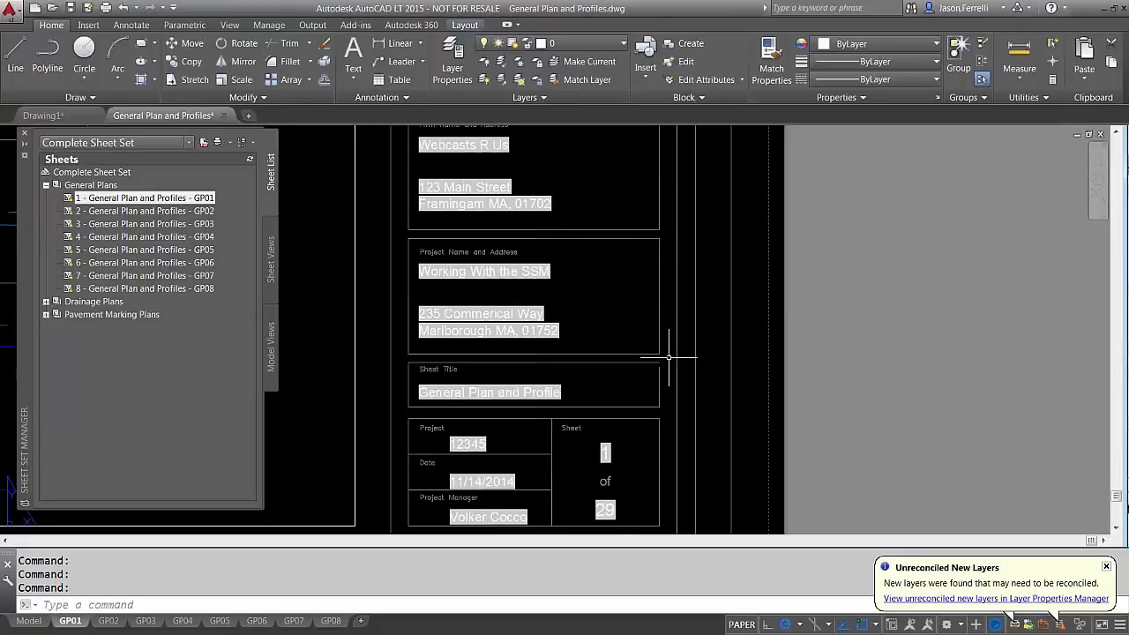
pyautogui.rightClick(580, 579)
pyautogui.click(620, 559)
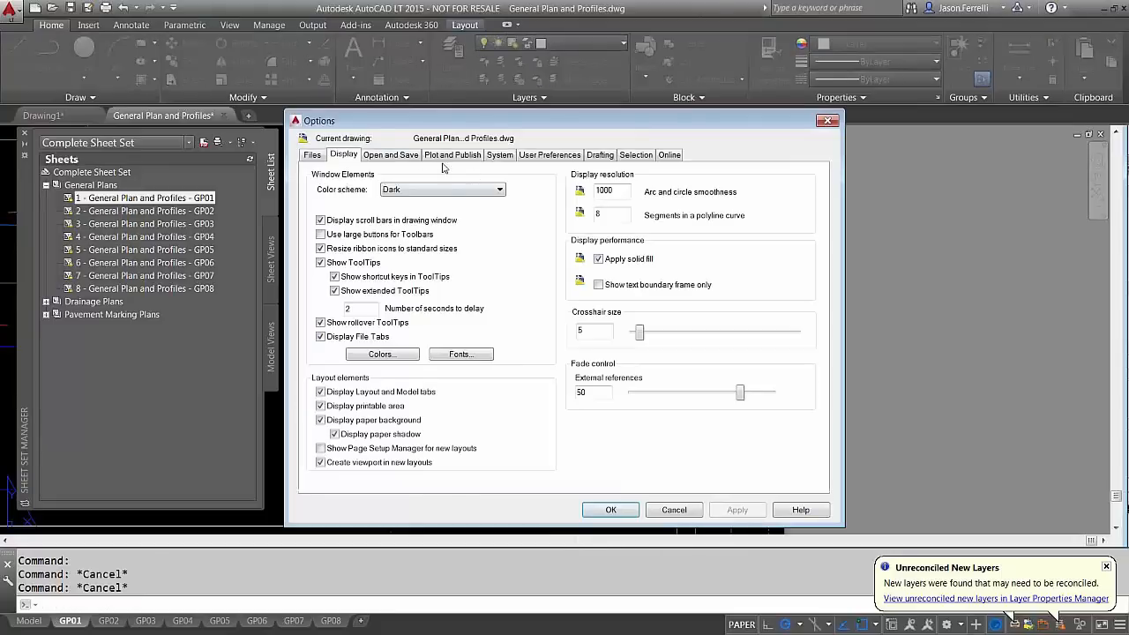
pyautogui.click(413, 156)
pyautogui.click(451, 155)
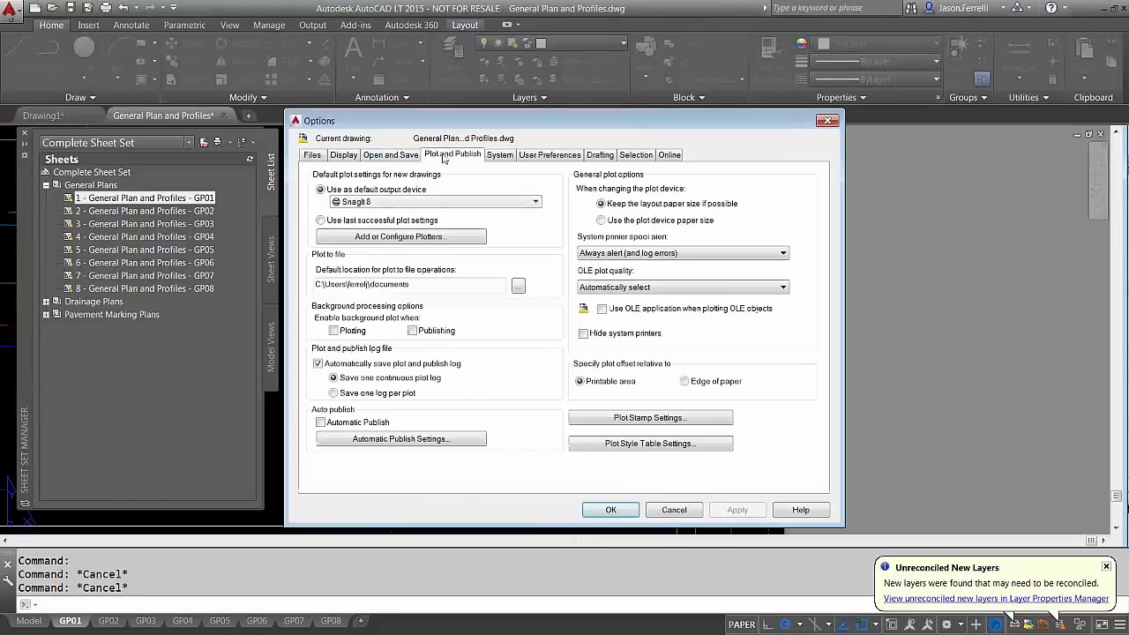
pyautogui.click(522, 159)
pyautogui.click(500, 156)
pyautogui.click(531, 157)
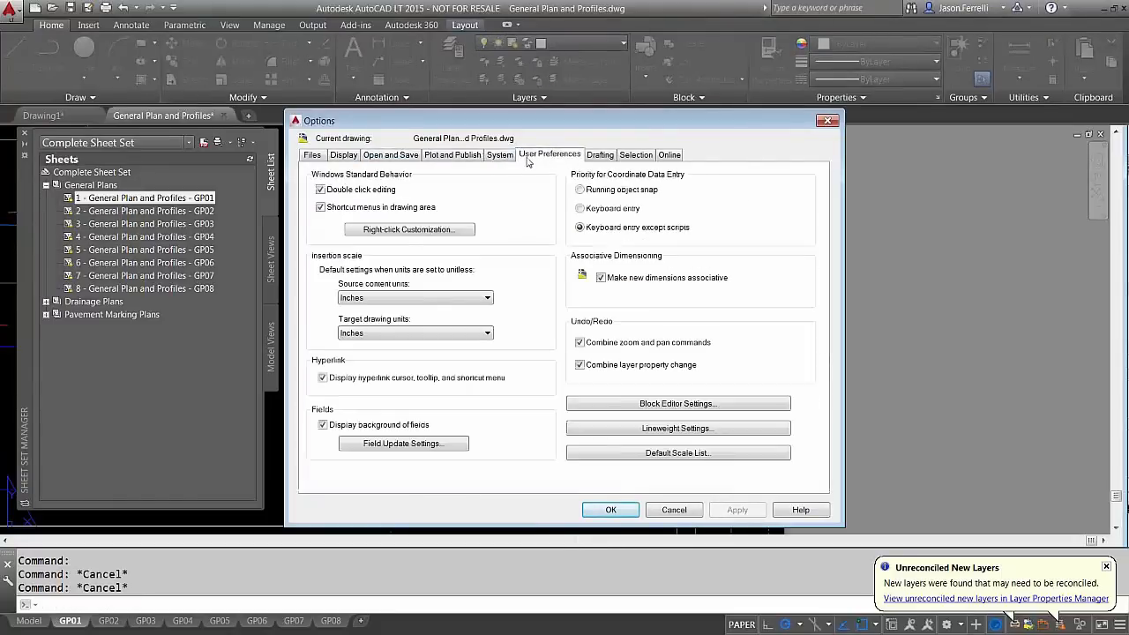
pyautogui.click(423, 443)
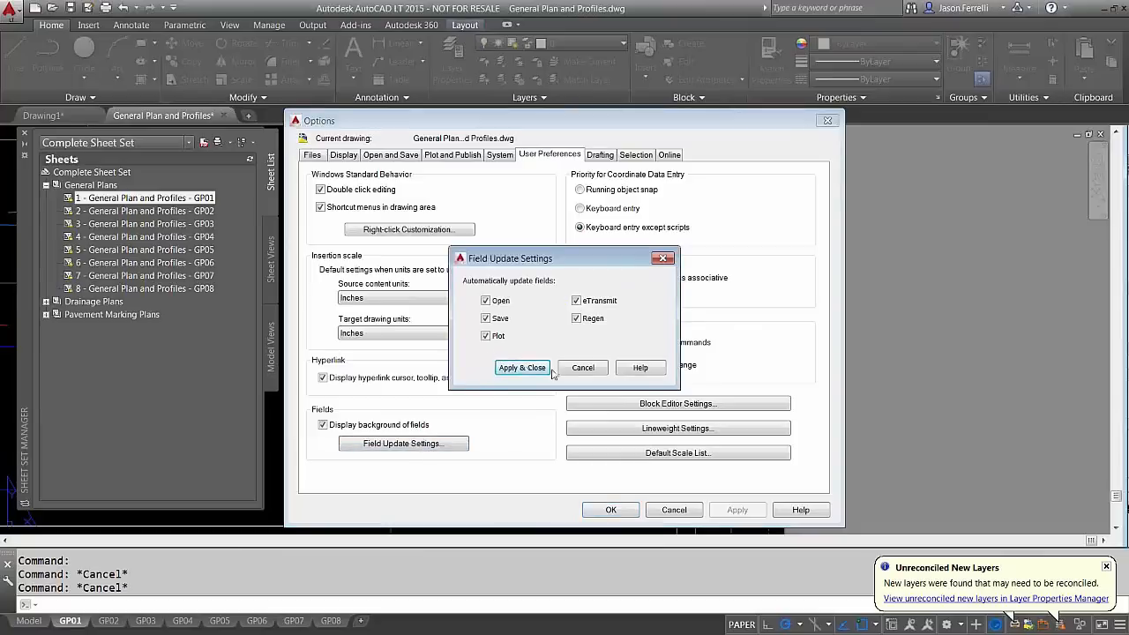
pyautogui.click(582, 368)
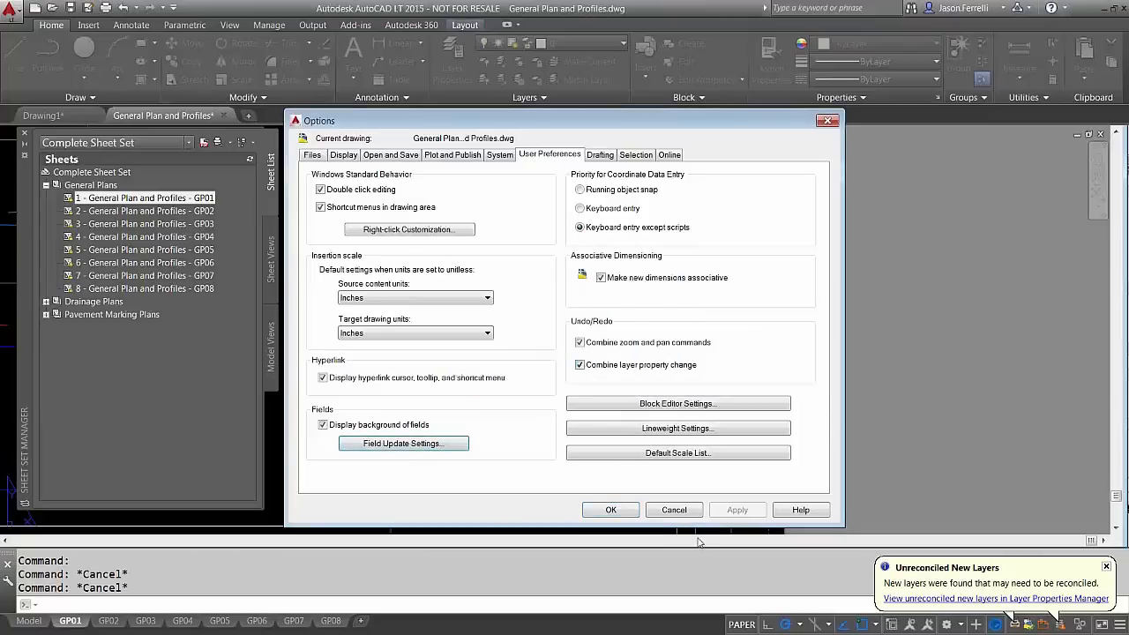
pyautogui.click(674, 510)
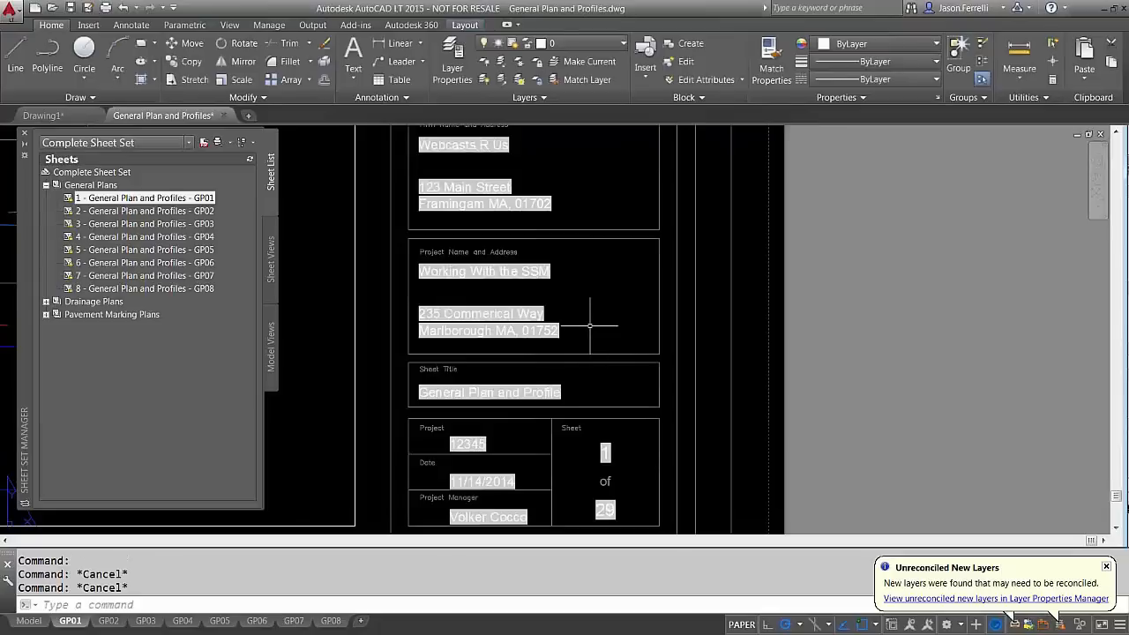
pyautogui.write('mr')
pyautogui.press('Return')
pyautogui.press('Escape')
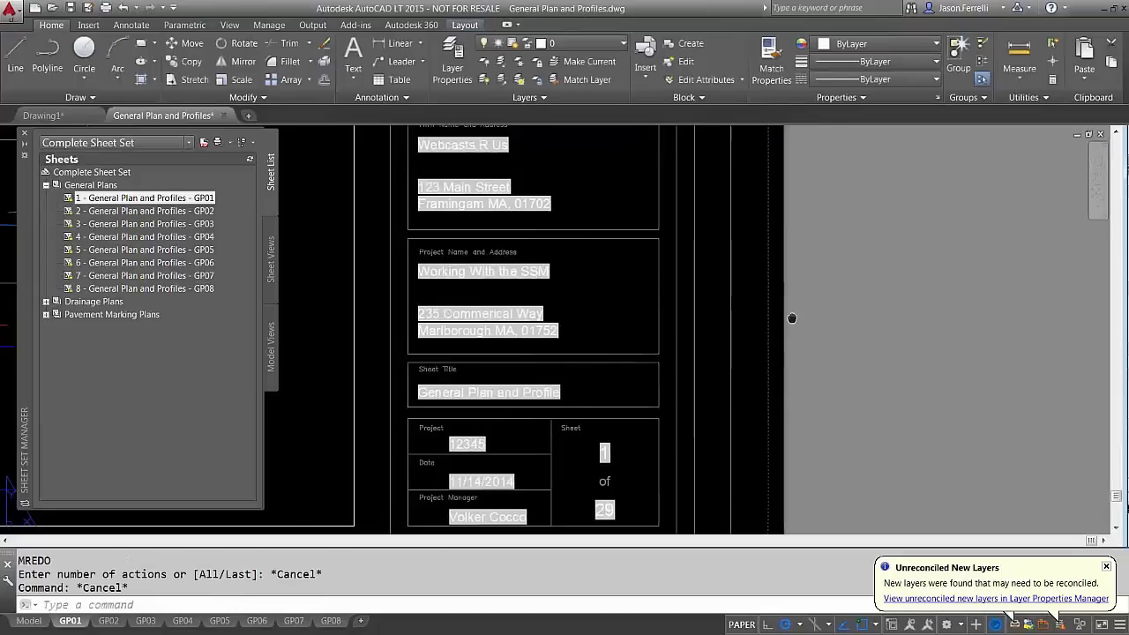
pyautogui.press('Escape')
pyautogui.moveTo(794, 315); pyautogui.dragTo(678, 291, button='middle')
pyautogui.write('mt')
pyautogui.press('Return')
pyautogui.click(723, 323)
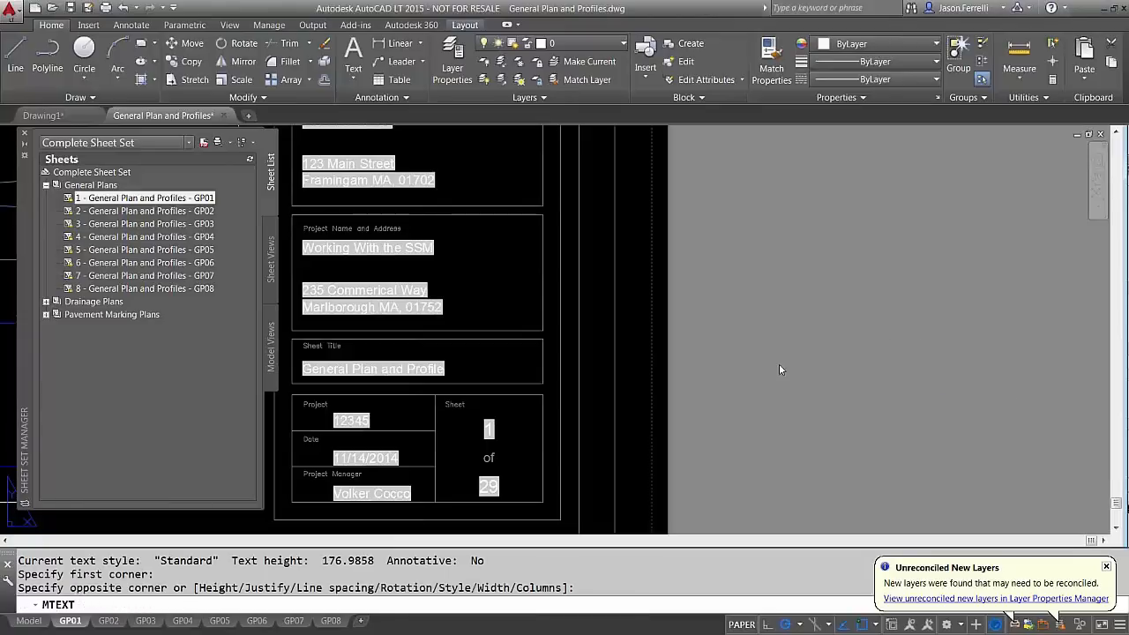
pyautogui.click(720, 324)
pyautogui.rightClick(719, 325)
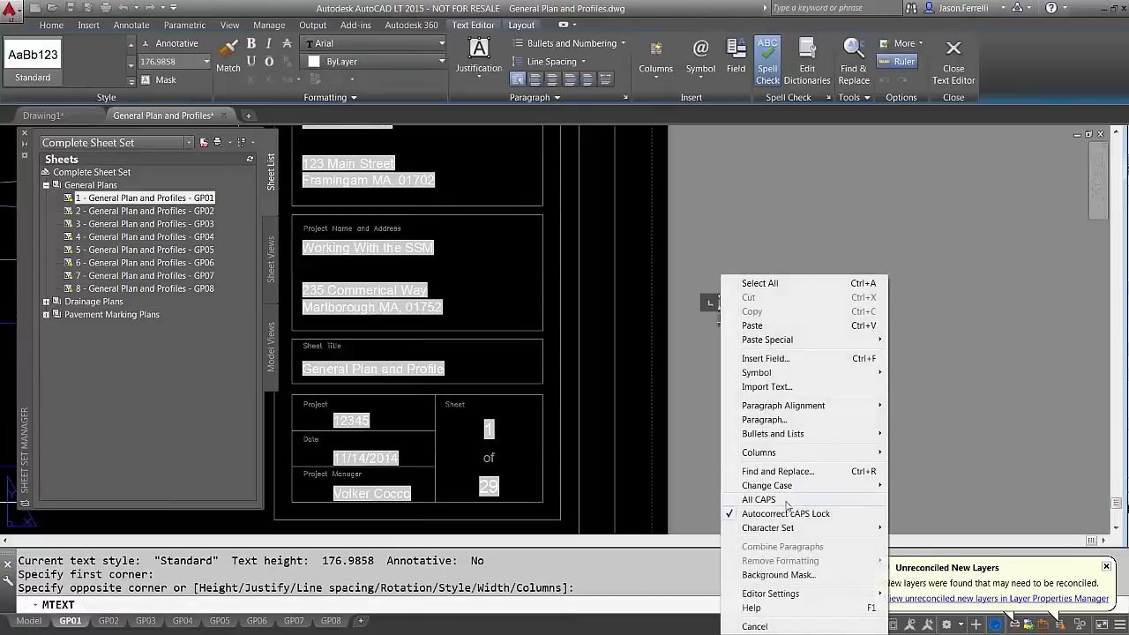
pyautogui.click(764, 358)
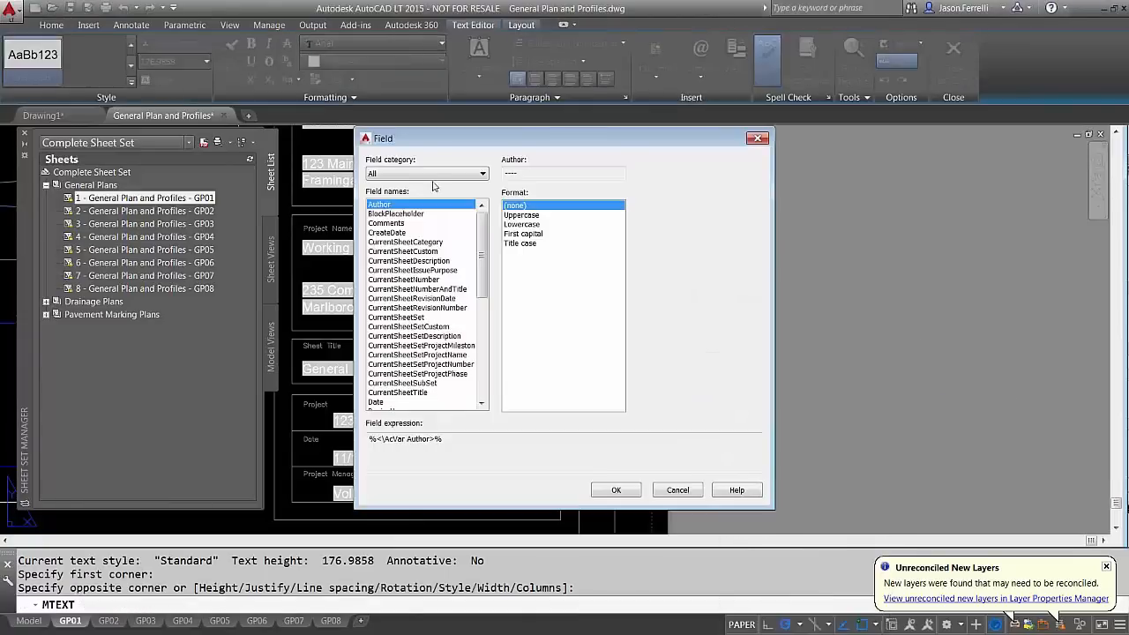
pyautogui.click(426, 173)
pyautogui.click(432, 182)
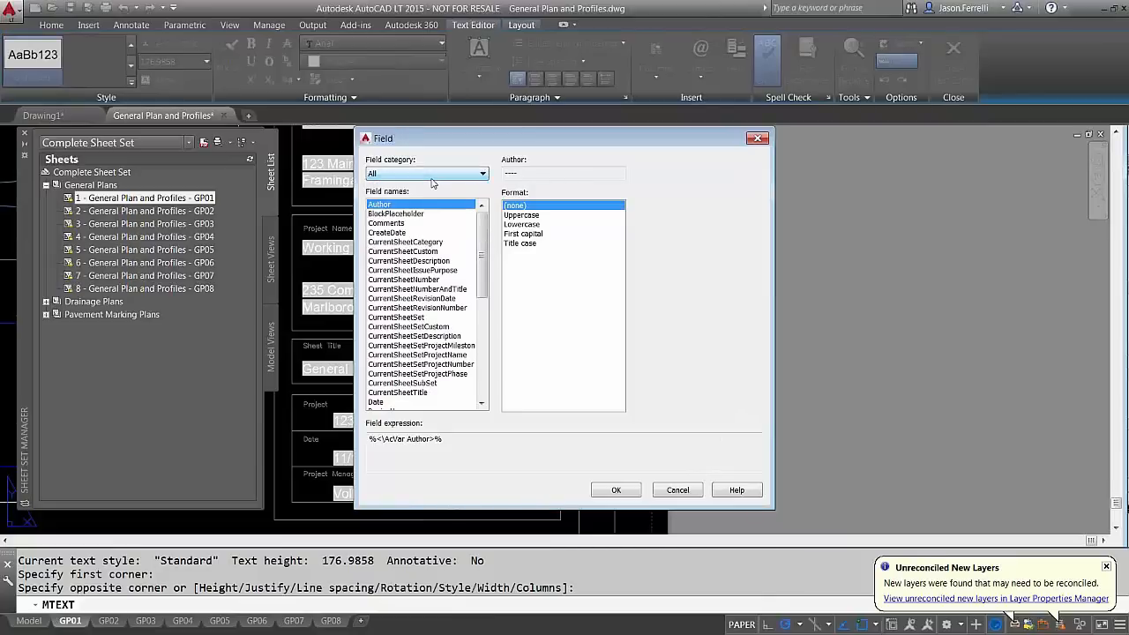
pyautogui.click(484, 174)
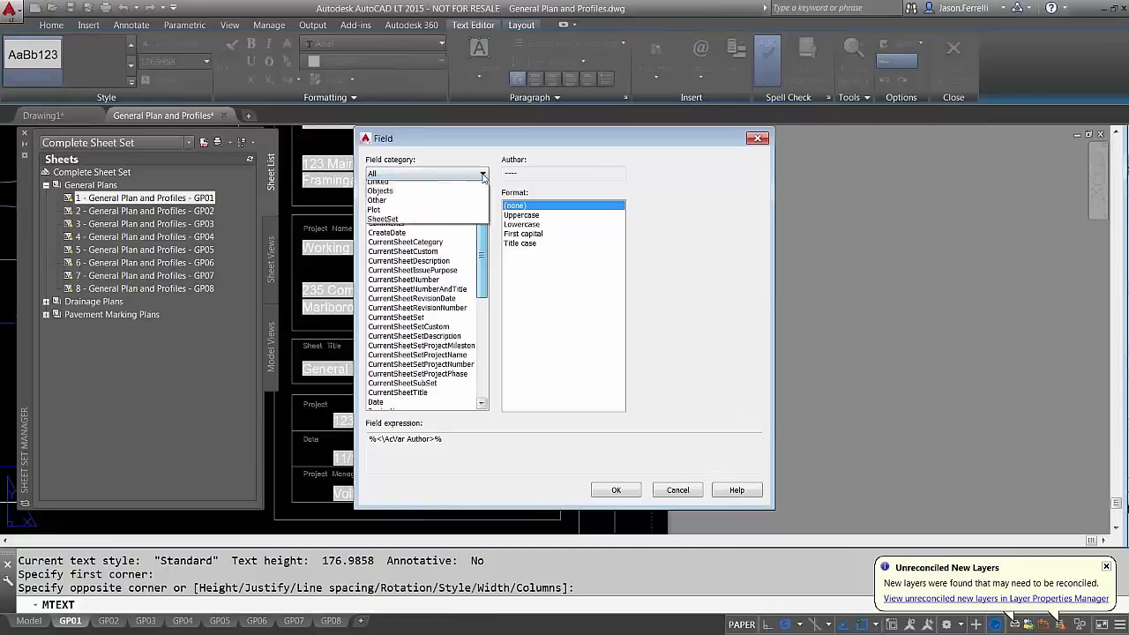
pyautogui.press('Down')
pyautogui.press('Down')
pyautogui.press('Down')
pyautogui.press('Down')
pyautogui.press('Down')
pyautogui.press('Down')
pyautogui.press('Down')
pyautogui.press('Return')
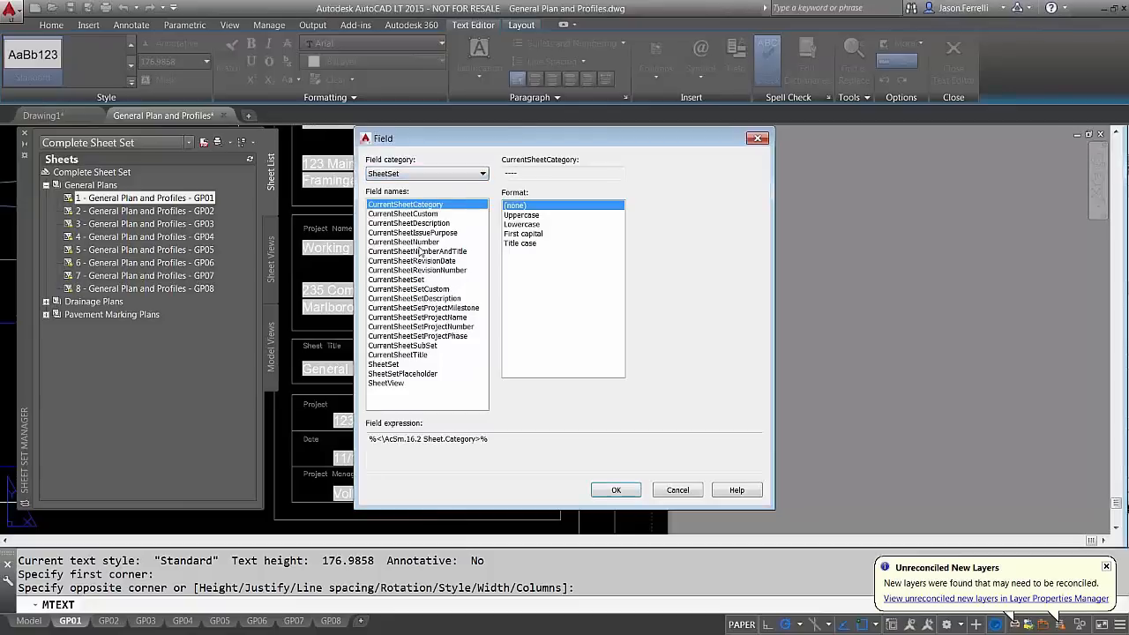
pyautogui.click(483, 178)
pyautogui.click(451, 195)
pyautogui.click(479, 176)
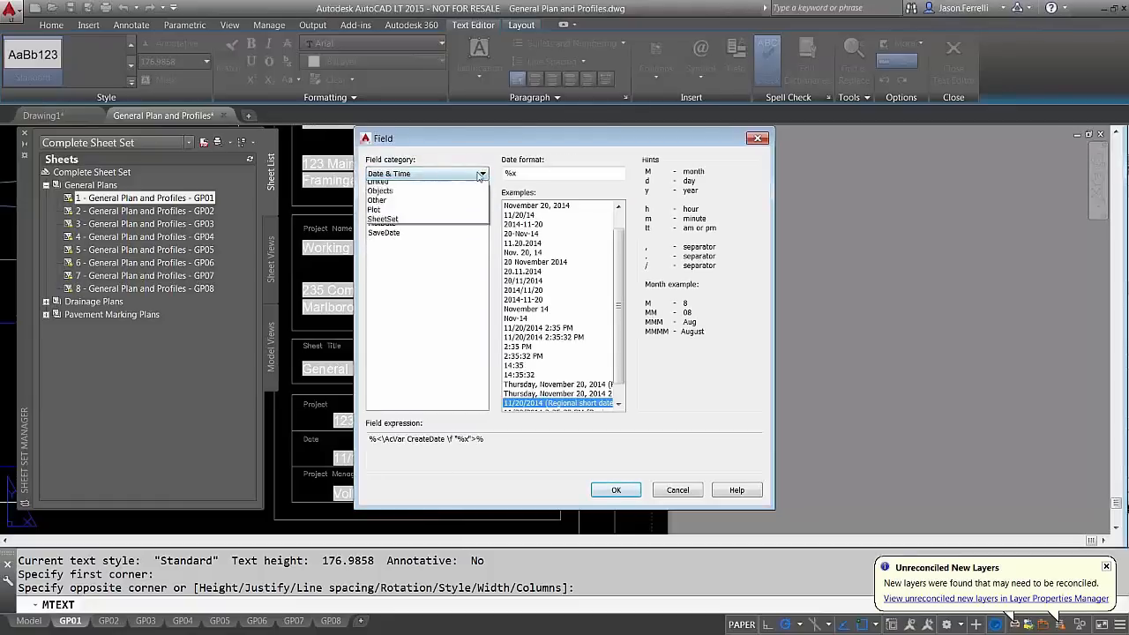
pyautogui.click(428, 203)
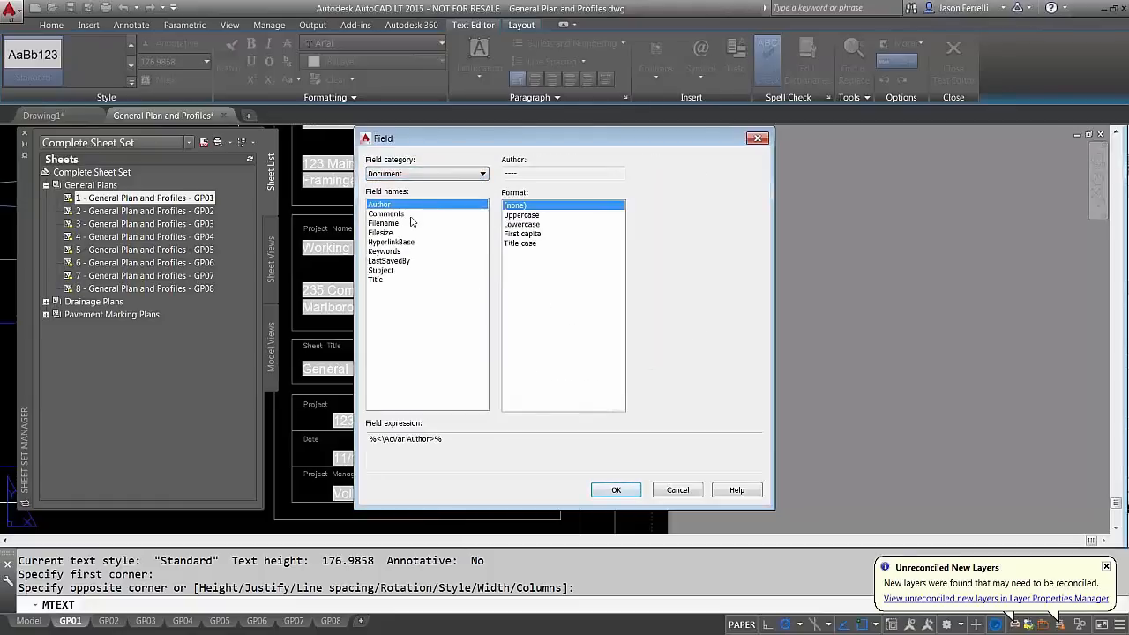
pyautogui.click(399, 225)
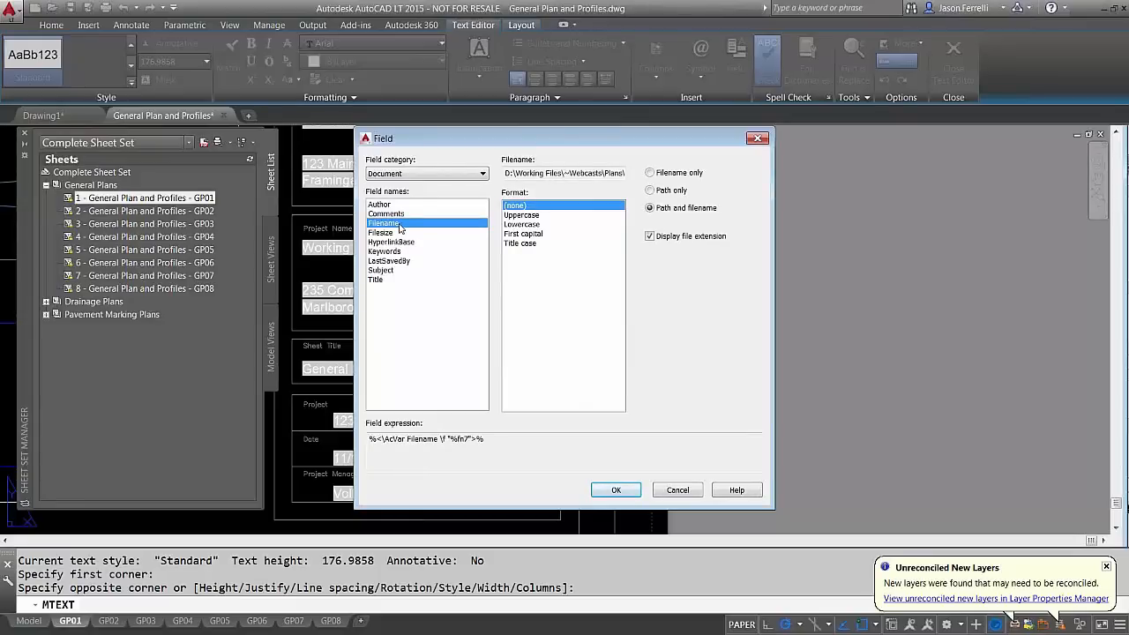
pyautogui.click(424, 174)
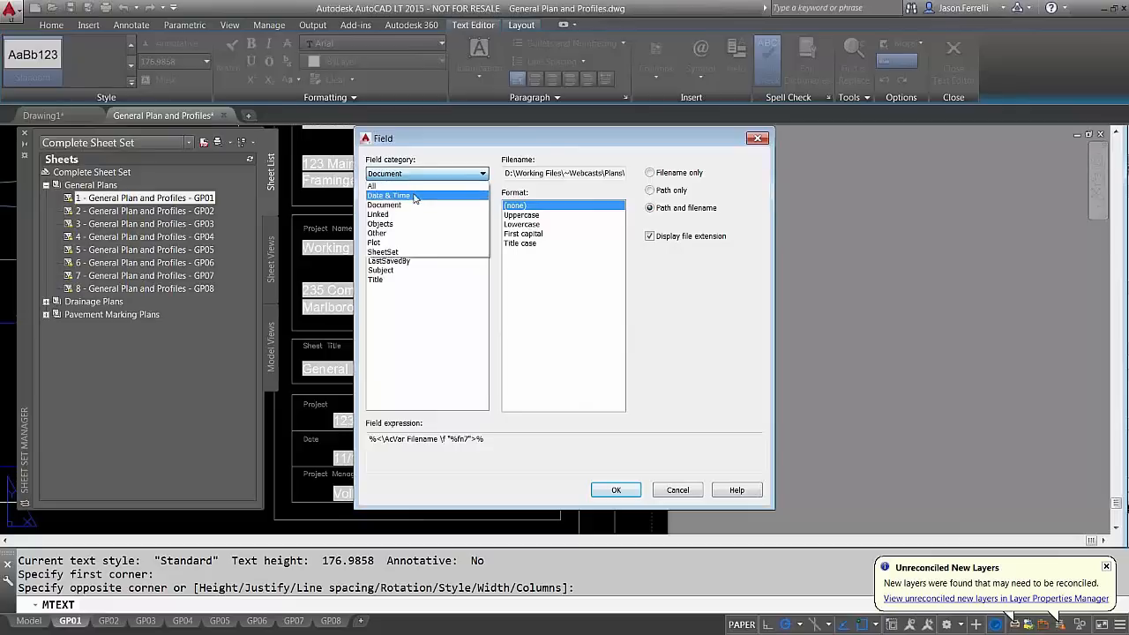
pyautogui.click(414, 196)
pyautogui.click(418, 173)
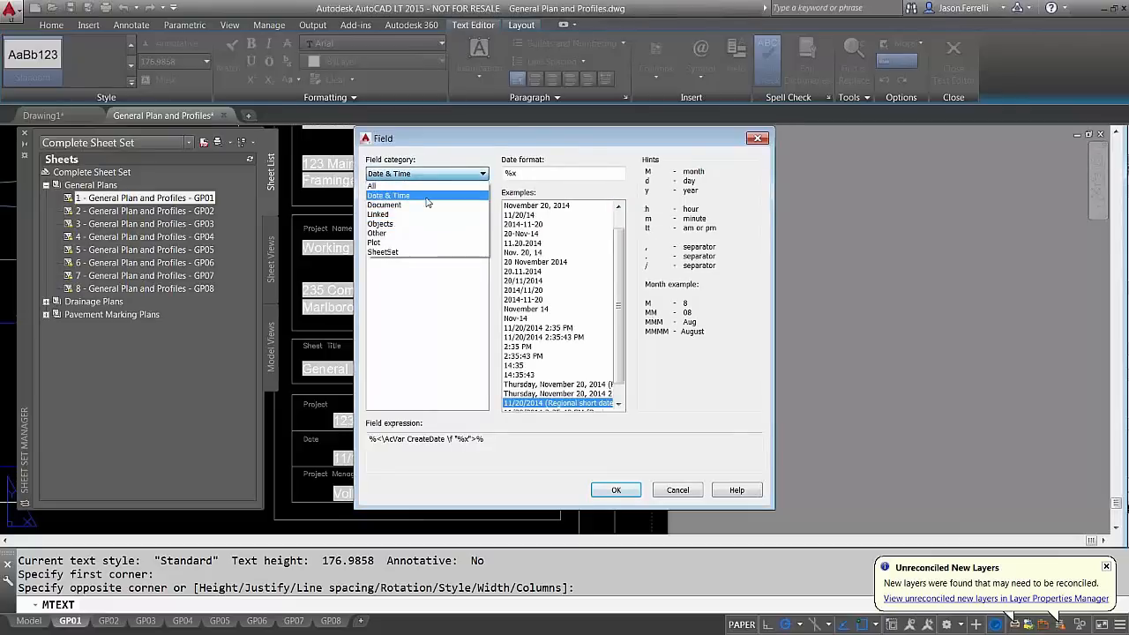
pyautogui.click(397, 254)
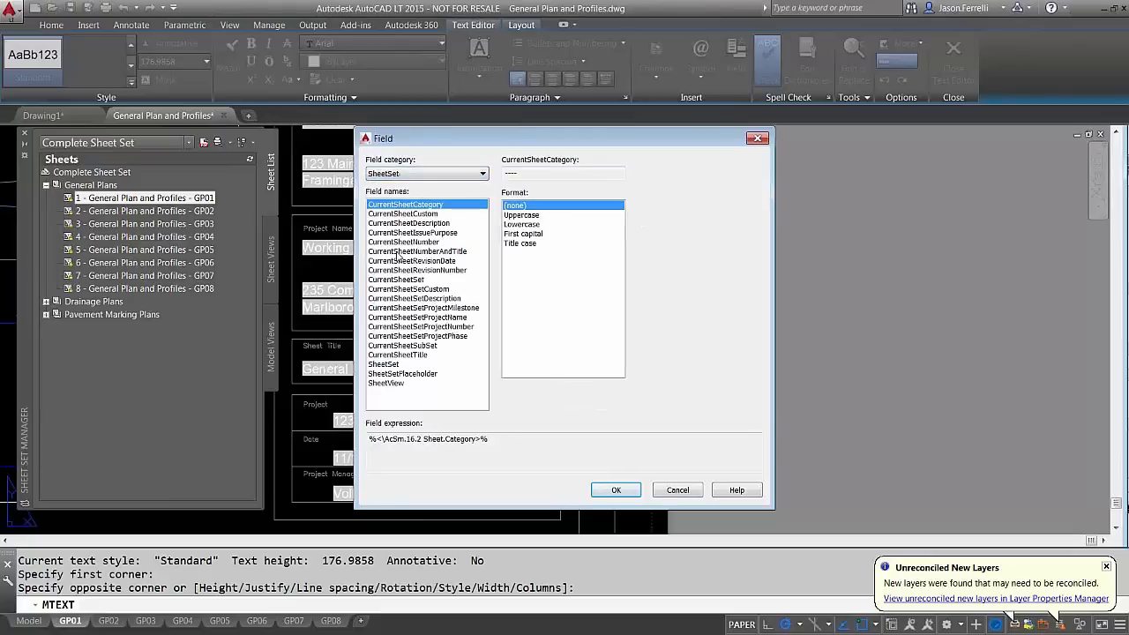
pyautogui.click(676, 490)
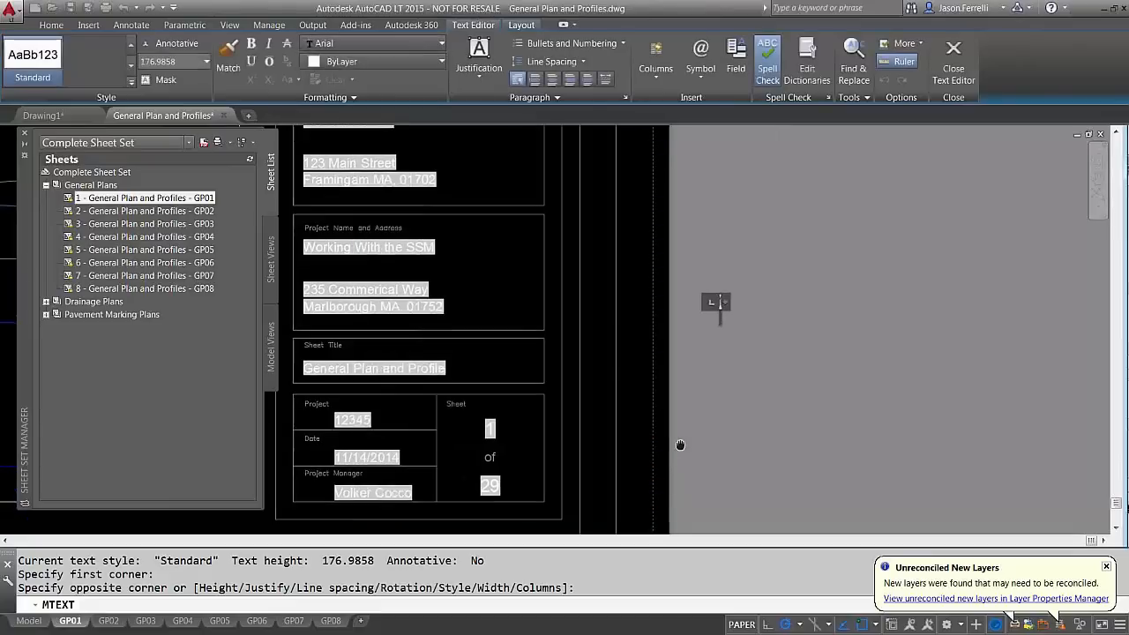
pyautogui.moveTo(680, 446); pyautogui.dragTo(709, 436, button='middle')
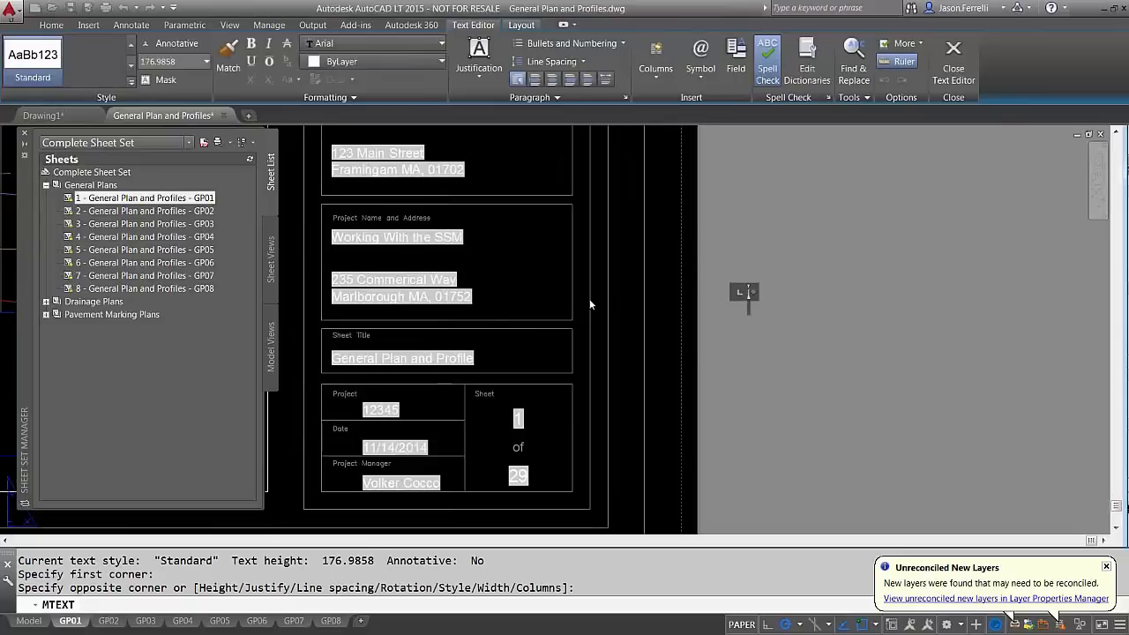
# Exit GP01's title block text editor with Esc, leaving the text unchanged
pyautogui.press('Escape')
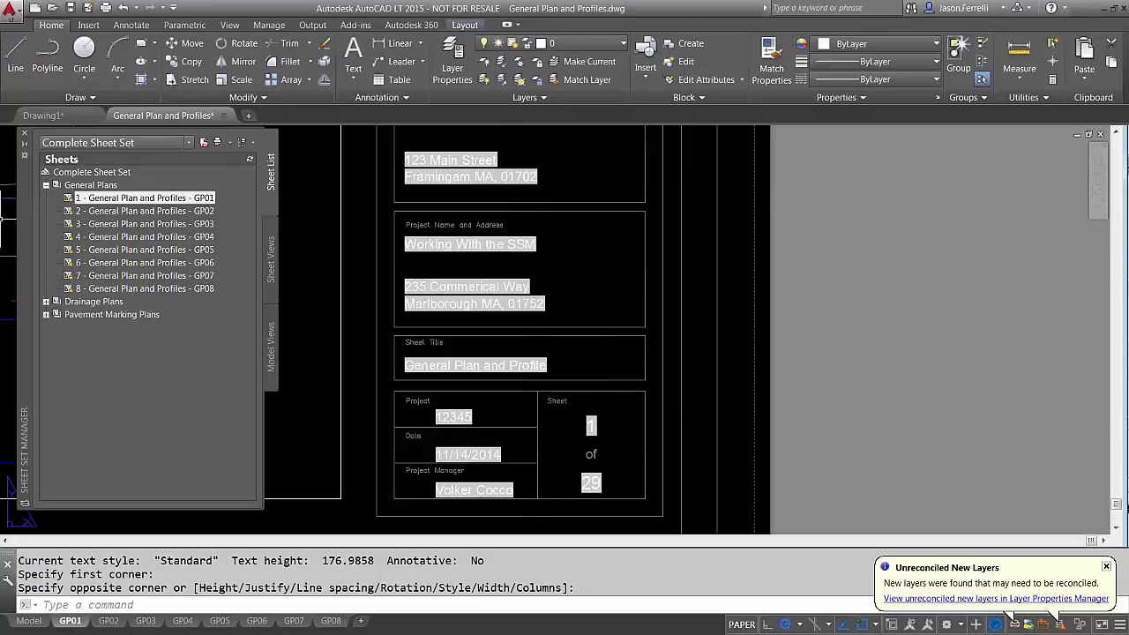
# Open sheet 9 - Drainage Plans - DP01 and pan to its title block showing sheet 9 of 29
pyautogui.click(46, 301)
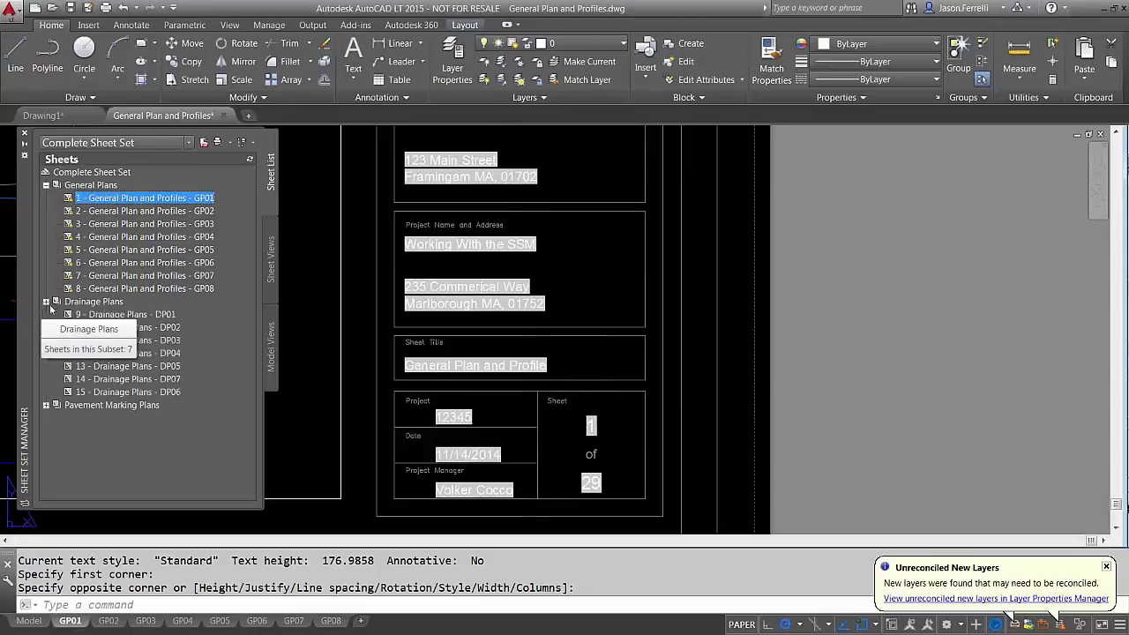
pyautogui.doubleClick(125, 314)
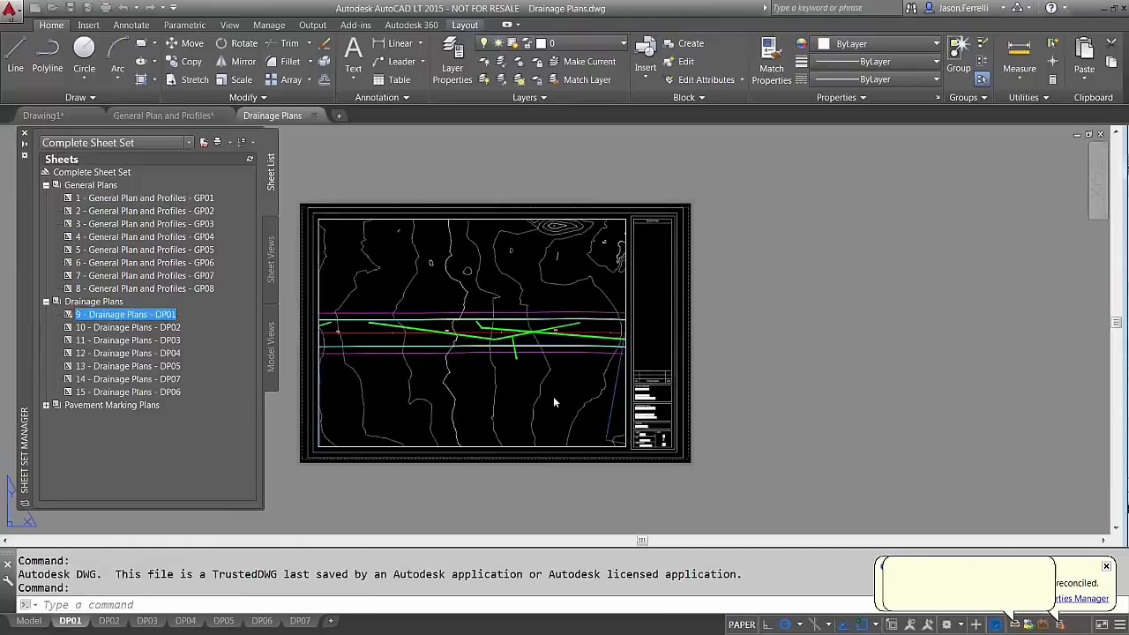
pyautogui.scroll(9, 659, 422)
pyautogui.scroll(2, 609, 431)
pyautogui.moveTo(592, 448); pyautogui.dragTo(545, 366, button='middle')
pyautogui.scroll(-2, 604, 379)
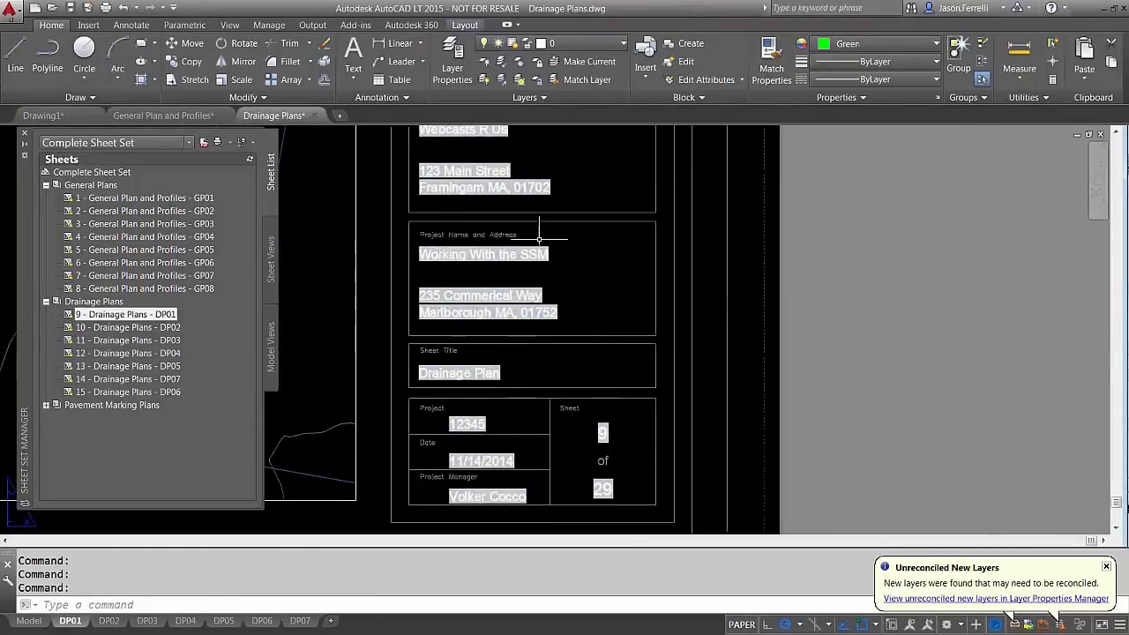
pyautogui.rightClick(78, 172)
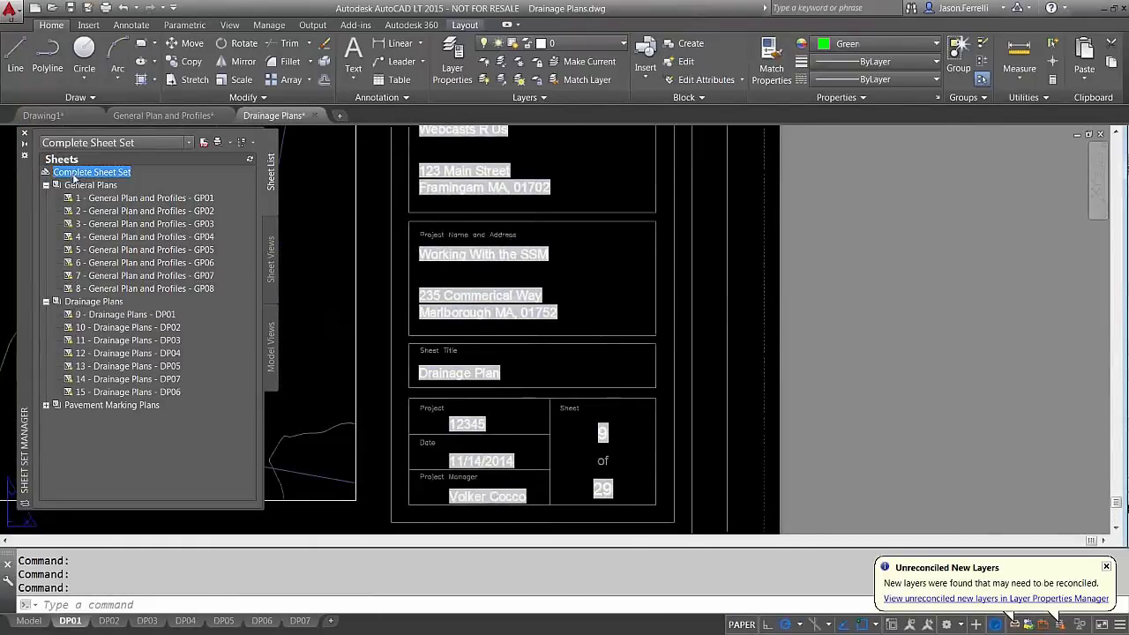
# Open the Complete Sheet Set's properties and its custom properties list
pyautogui.click(115, 348)
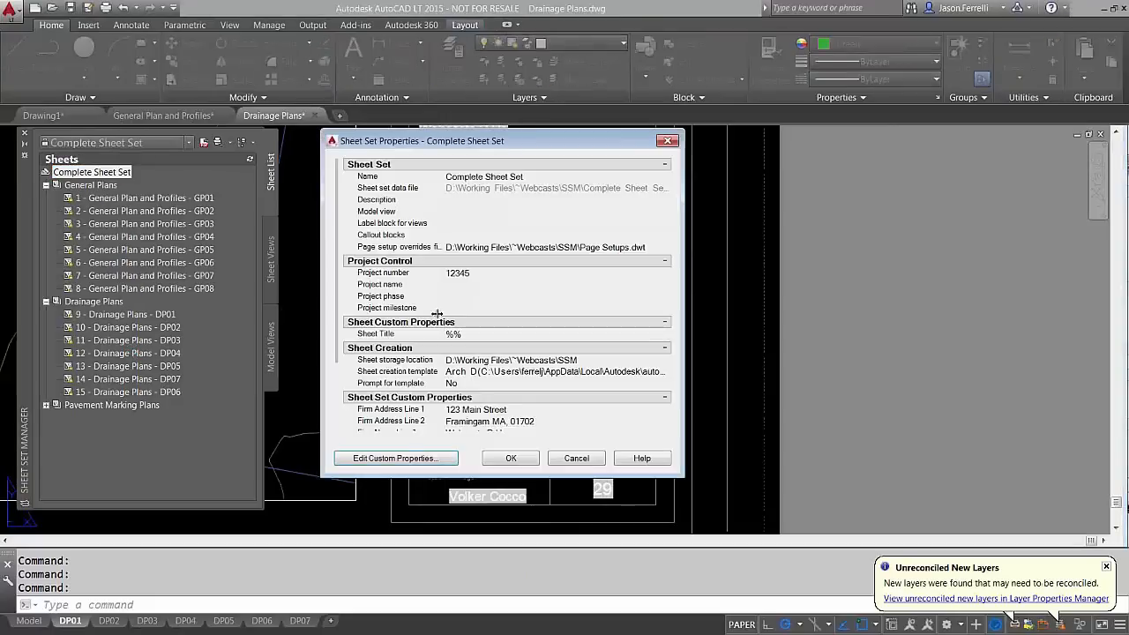
pyautogui.click(391, 461)
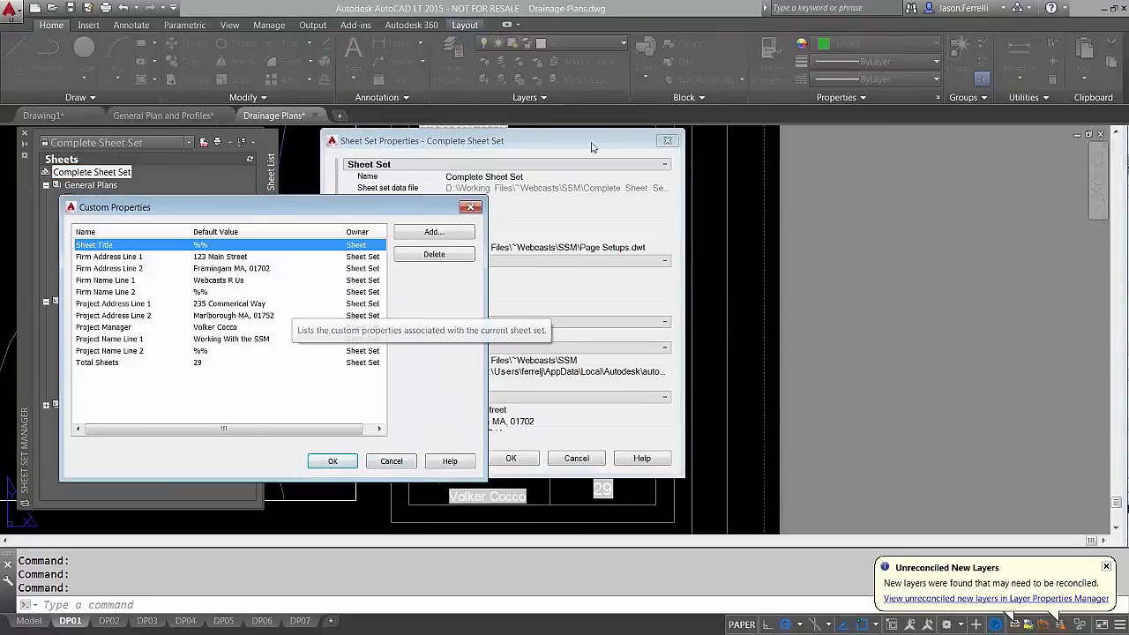
pyautogui.click(391, 460)
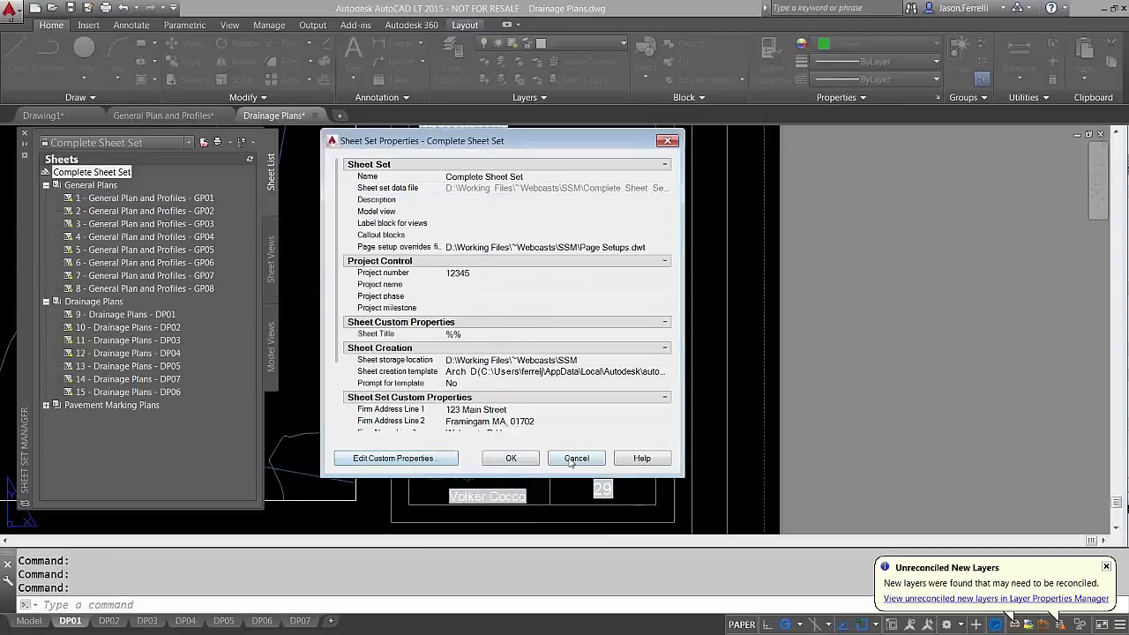
pyautogui.click(574, 458)
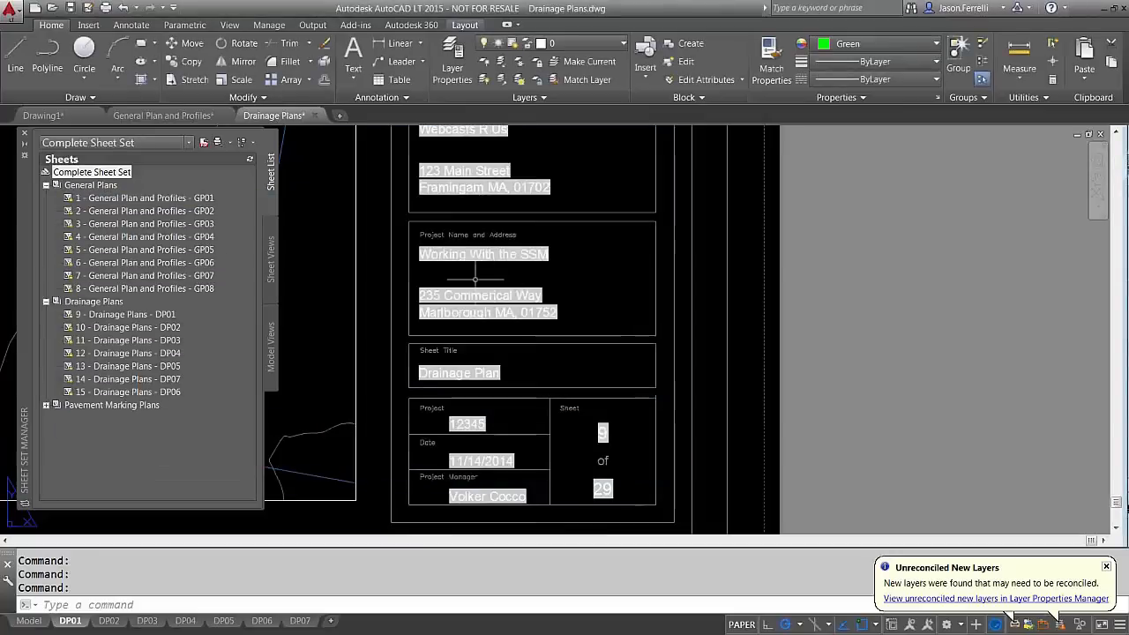
pyautogui.rightClick(128, 172)
pyautogui.click(187, 339)
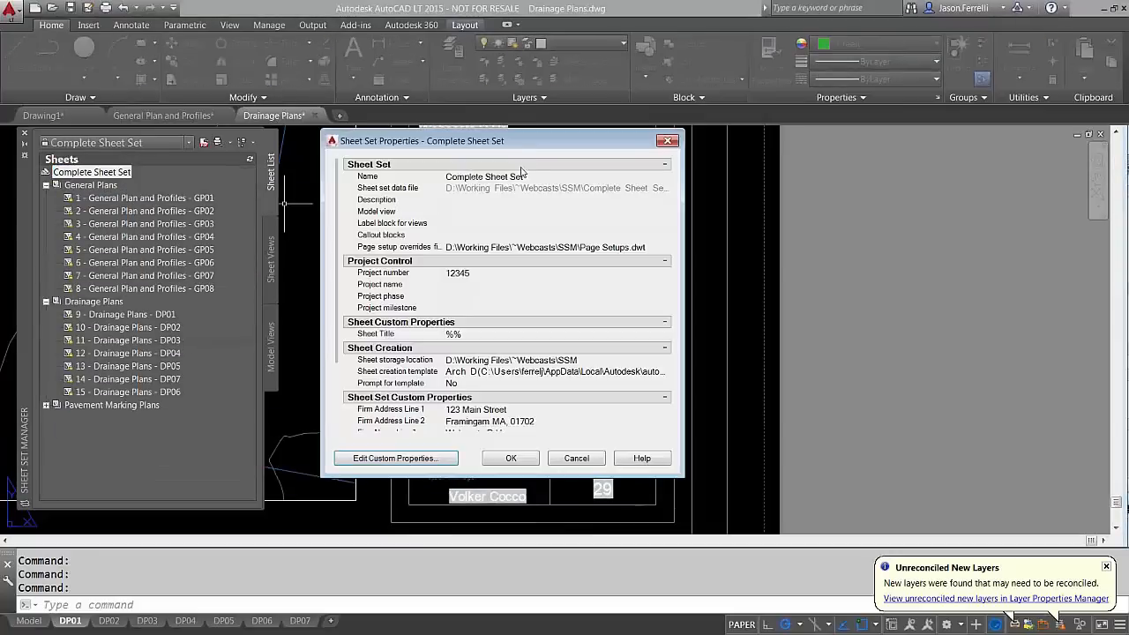
pyautogui.moveTo(517, 141); pyautogui.dragTo(959, 118)
pyautogui.click(840, 432)
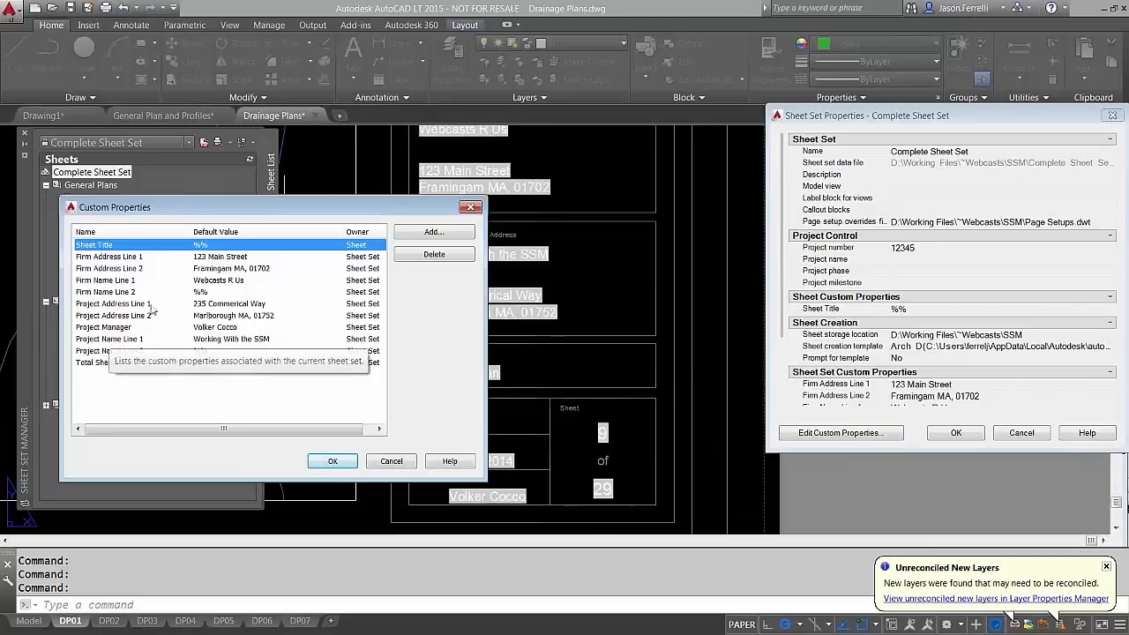
# Change Project Name Line 1 to 'Webcast Test'
pyautogui.click(122, 340)
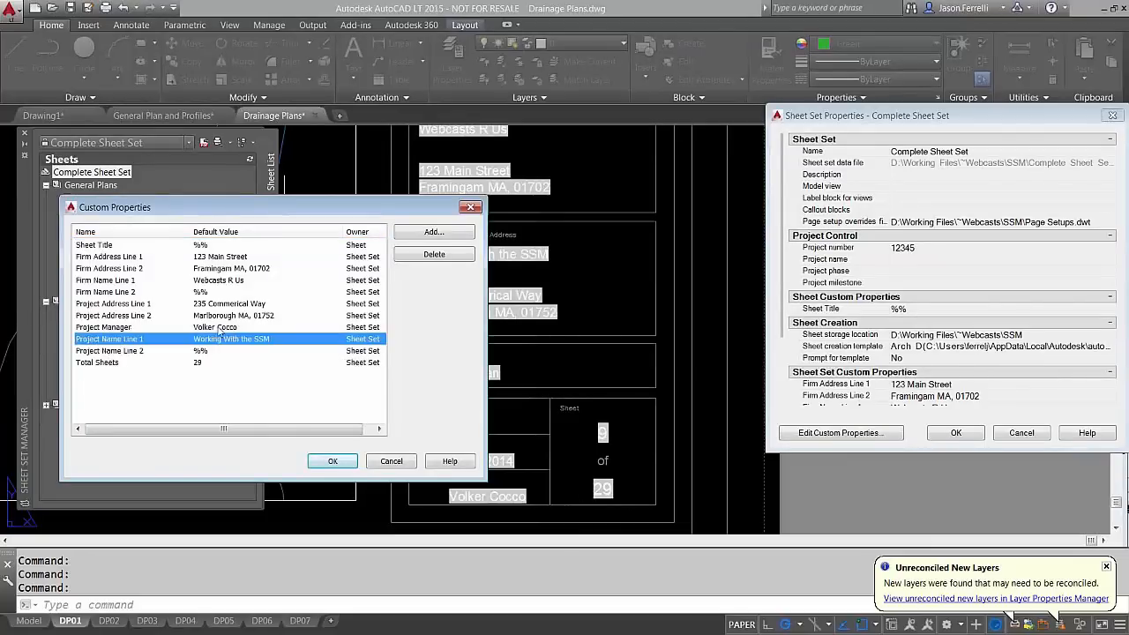
pyautogui.click(254, 340)
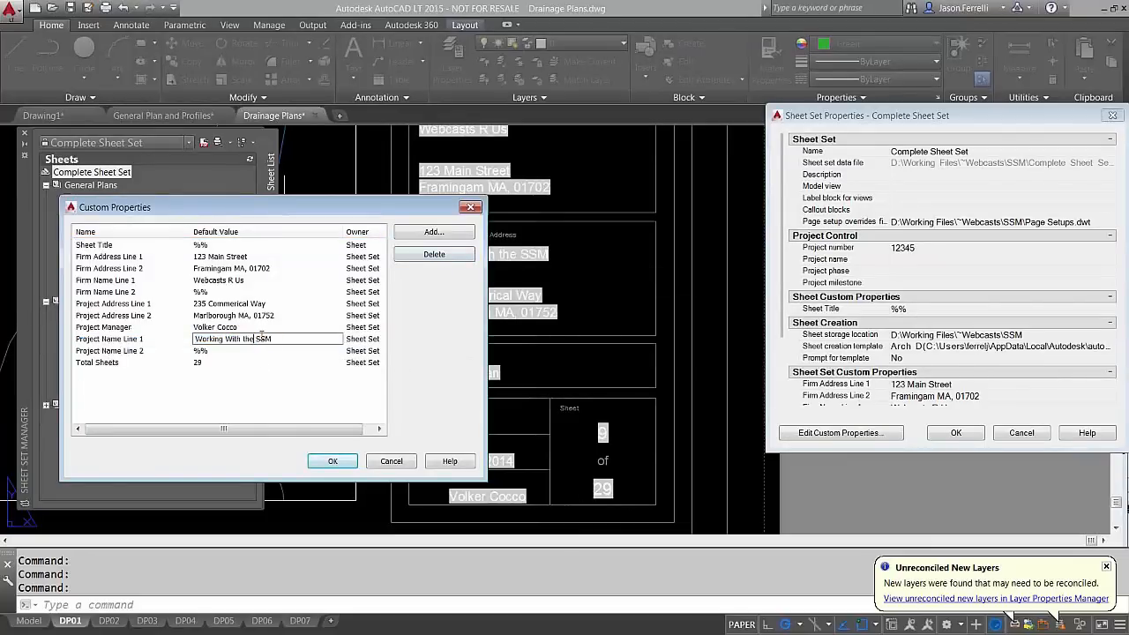
pyautogui.moveTo(286, 341); pyautogui.dragTo(207, 352)
pyautogui.moveTo(303, 340); pyautogui.dragTo(193, 355)
pyautogui.write('Nove')
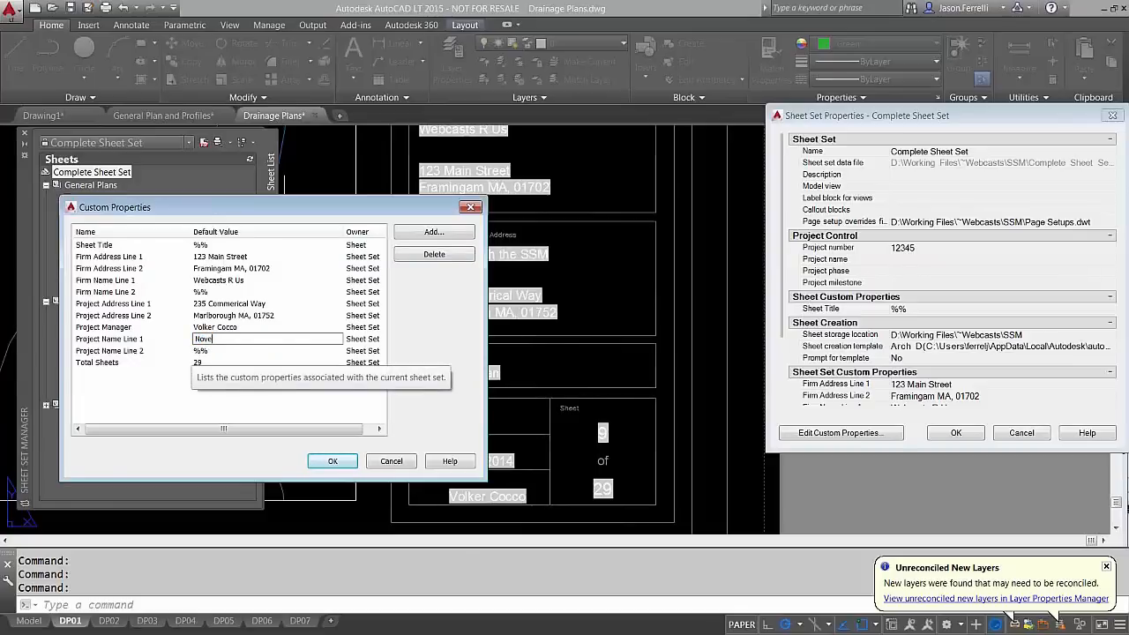
pyautogui.press('BackSpace')
pyautogui.press('BackSpace')
pyautogui.press('BackSpace')
pyautogui.press('BackSpace')
pyautogui.write('Webcast Test')
pyautogui.click(233, 304)
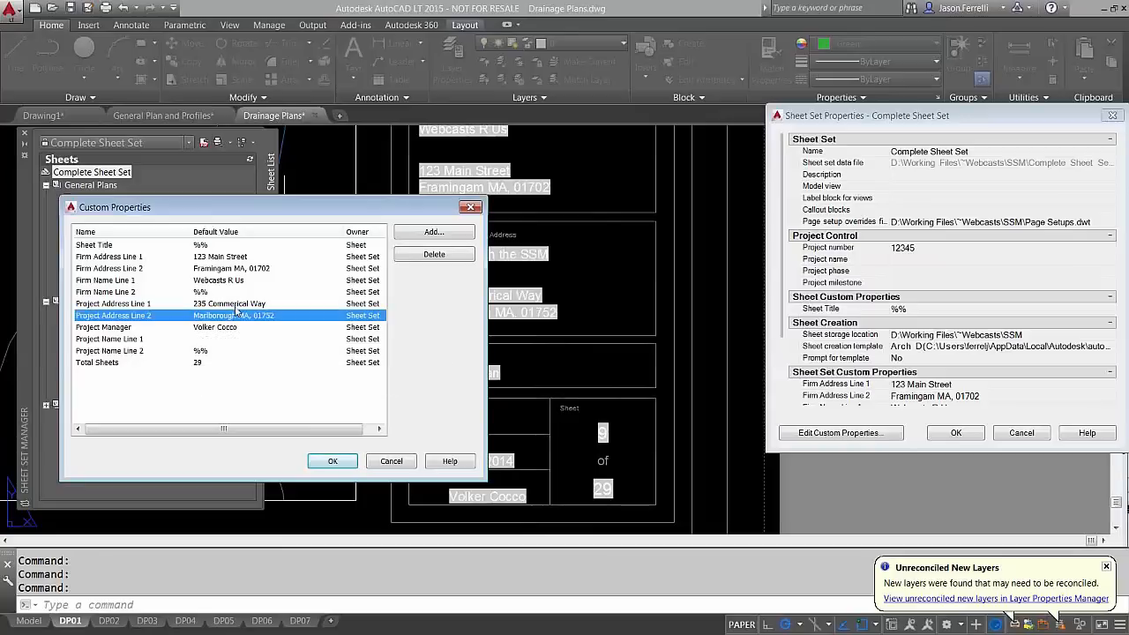
pyautogui.click(233, 303)
pyautogui.click(231, 303)
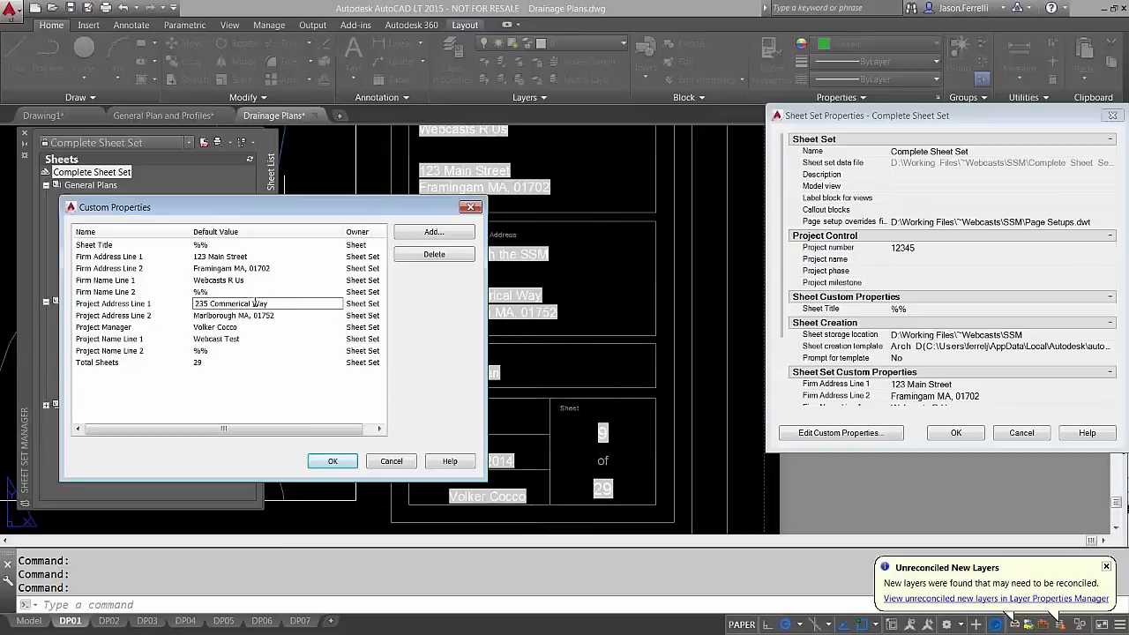
pyautogui.moveTo(253, 303); pyautogui.dragTo(333, 330)
pyautogui.write('Street')
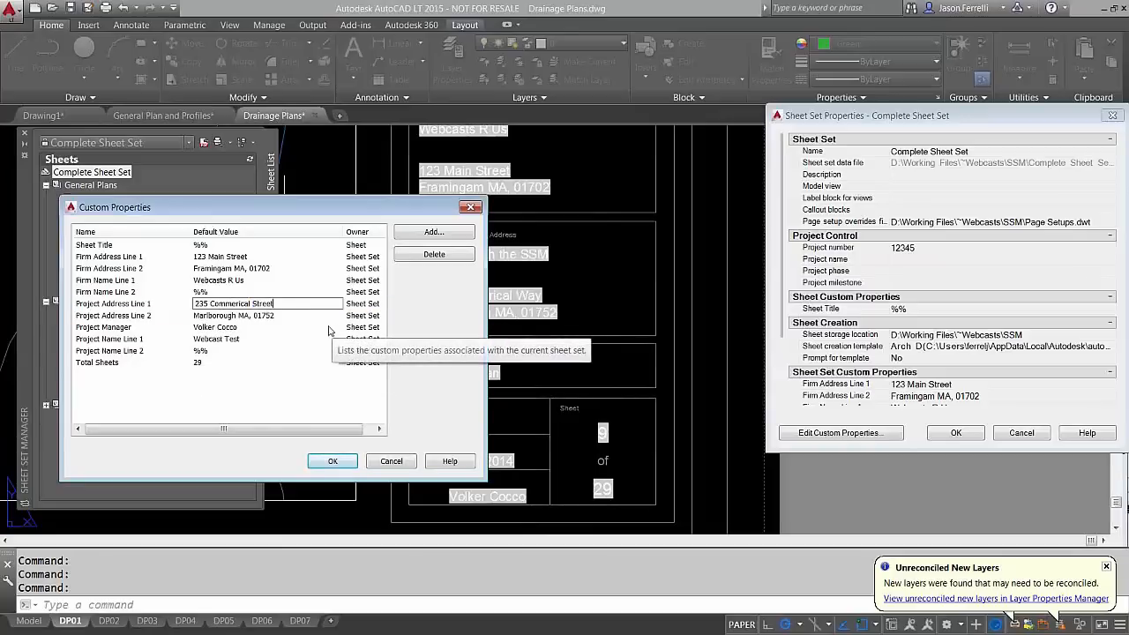
pyautogui.click(286, 313)
pyautogui.click(286, 310)
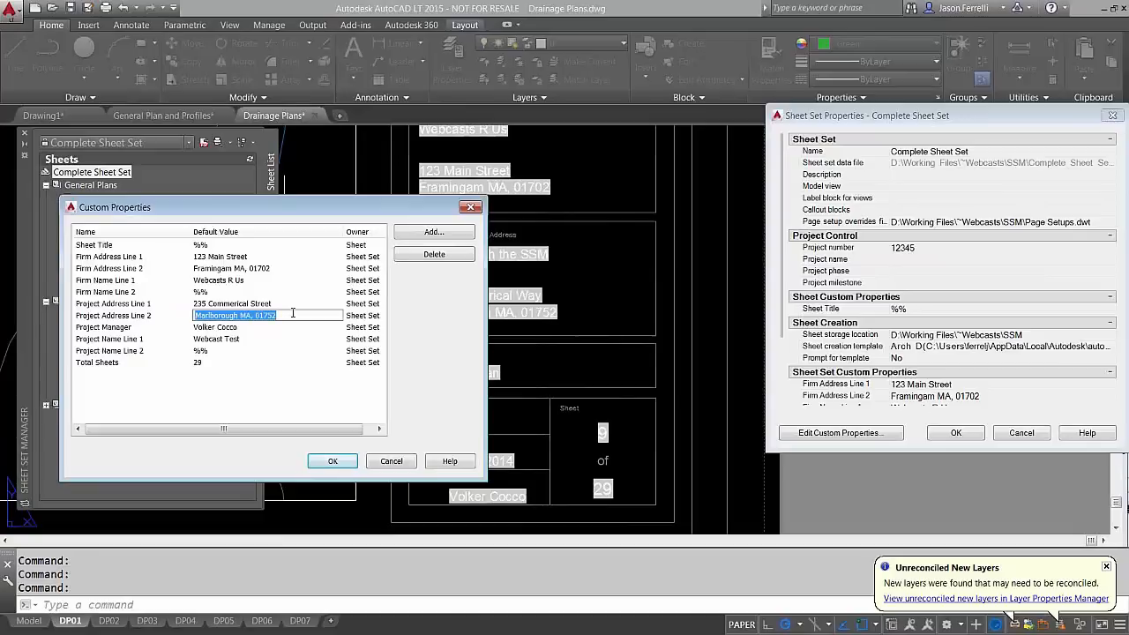
pyautogui.press('Delete')
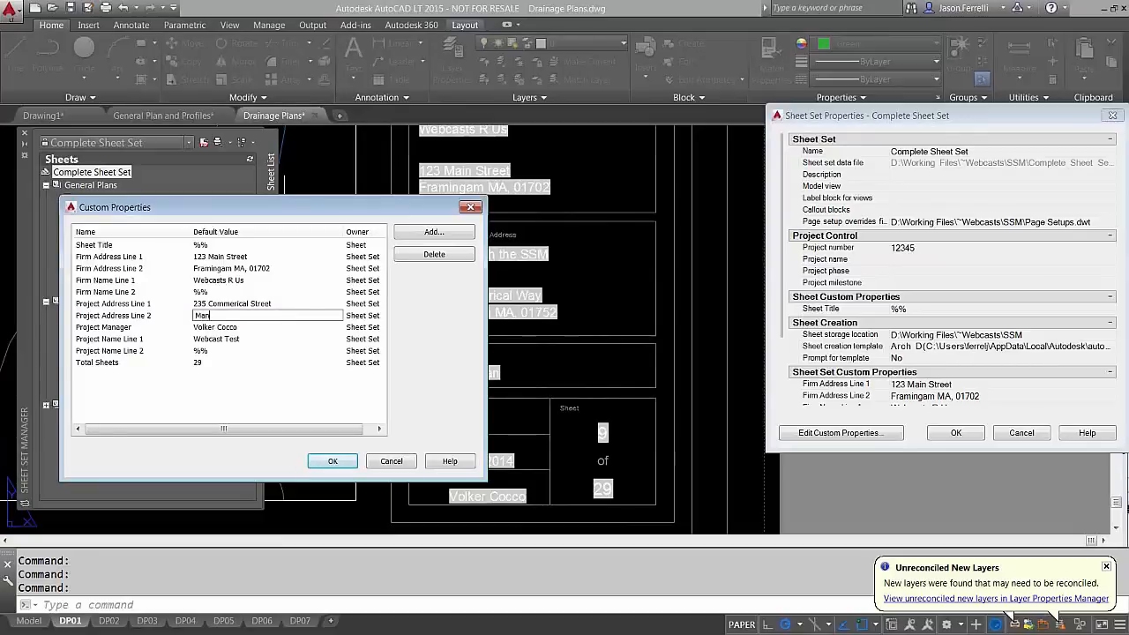
pyautogui.write('Manchester')
# Enter the new project manager's name and confirm both properties dialogs
pyautogui.doubleClick(261, 327)
pyautogui.write('Shawn')
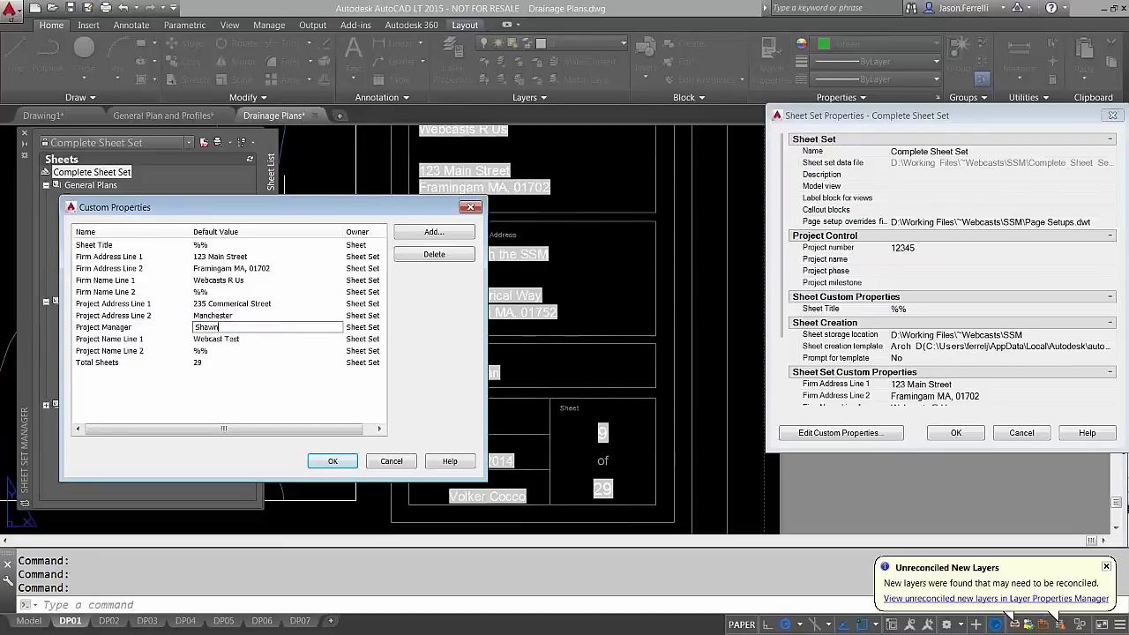
pyautogui.click(332, 460)
pyautogui.click(955, 432)
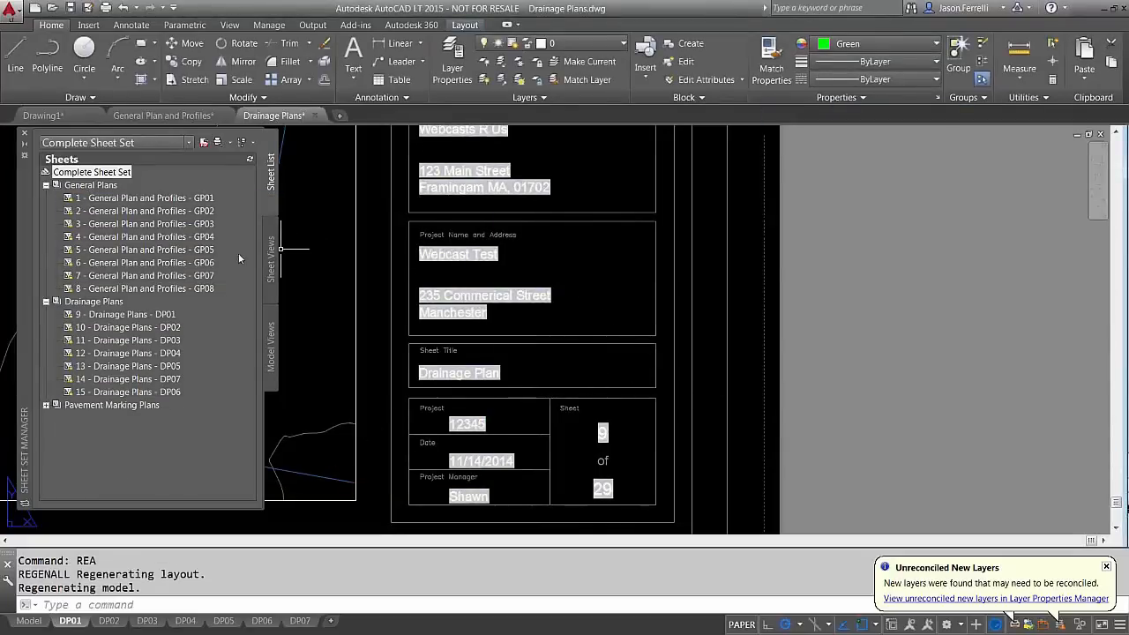
# Switch to the General Plan and Profiles drawing and regenerate all with REA to refresh its fields
pyautogui.click(194, 117)
pyautogui.press('Escape')
pyautogui.write('rea')
pyautogui.press('Return')
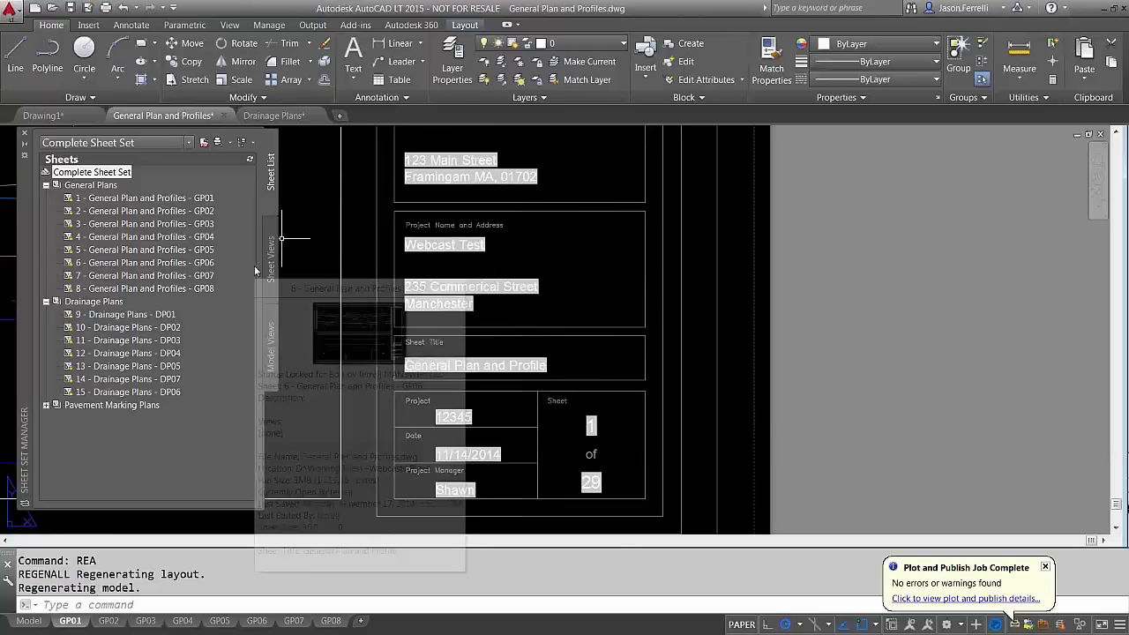
pyautogui.click(47, 405)
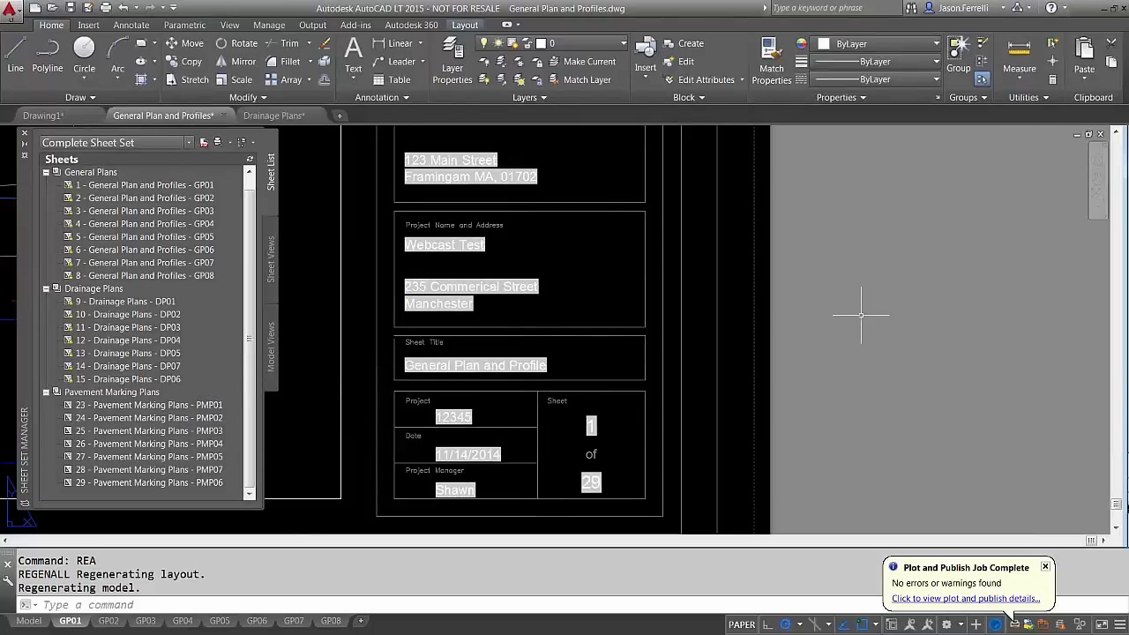
pyautogui.moveTo(860, 307); pyautogui.dragTo(820, 326, button='middle')
pyautogui.scroll(-2, 839, 330)
pyautogui.scroll(2, 824, 308)
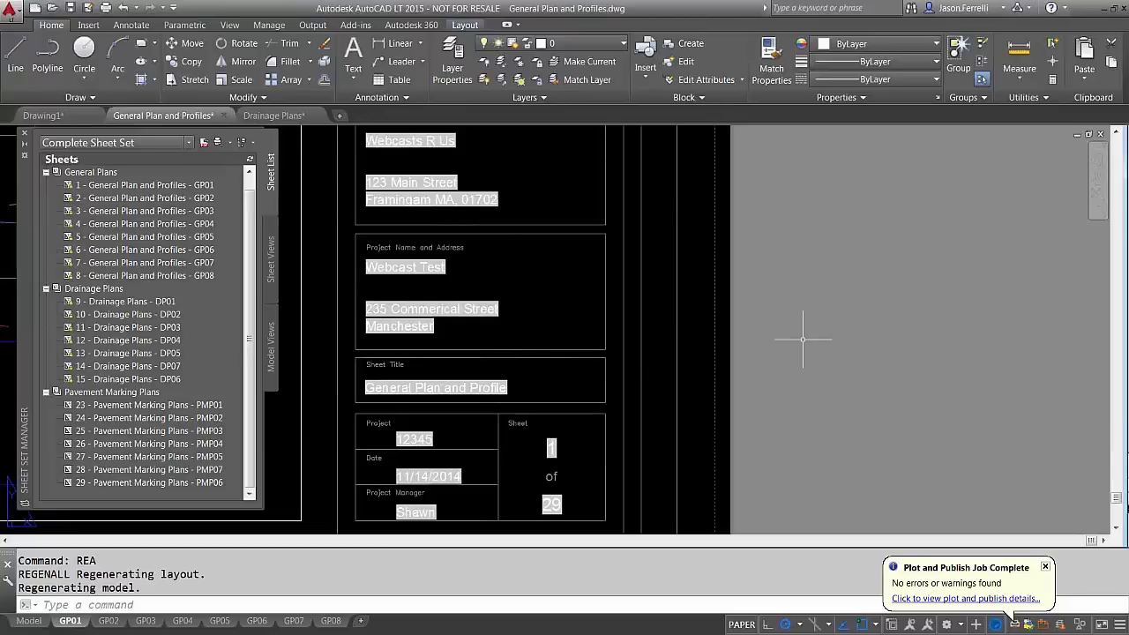
pyautogui.press('super')
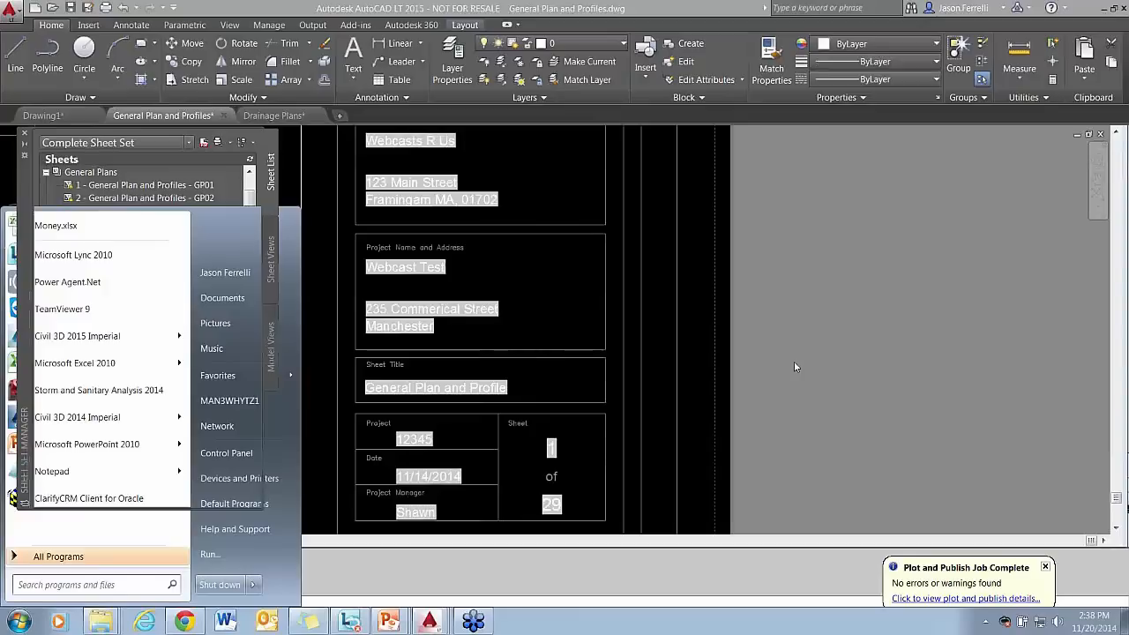
# Dismiss the Plot and Publish Job Complete notice and recenter GP01's title block
pyautogui.click(794, 360)
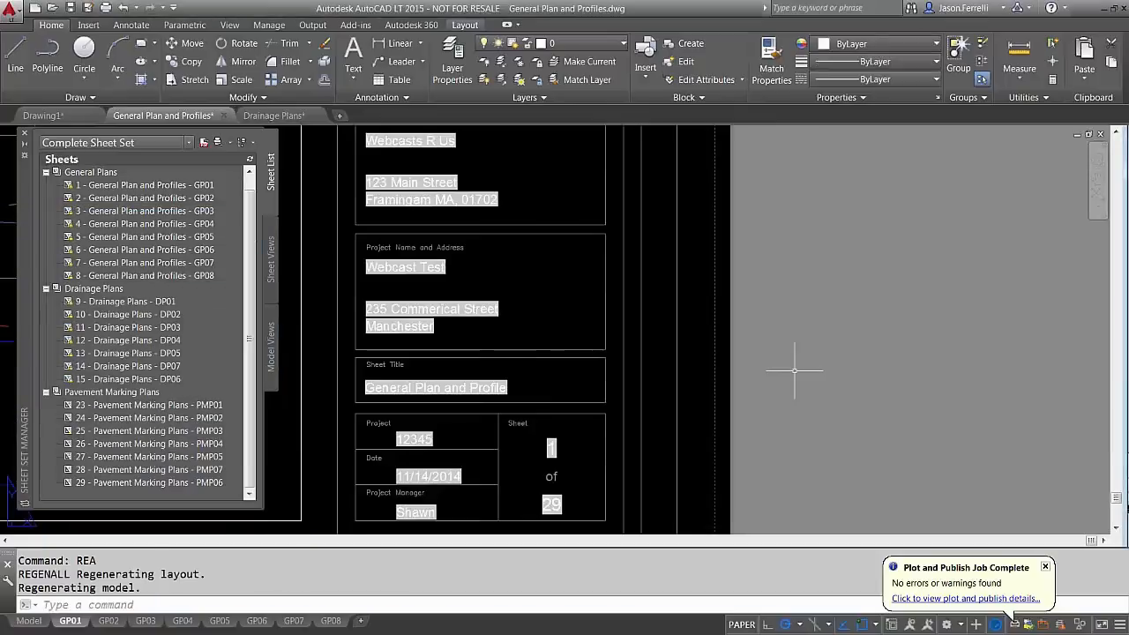
pyautogui.click(835, 343)
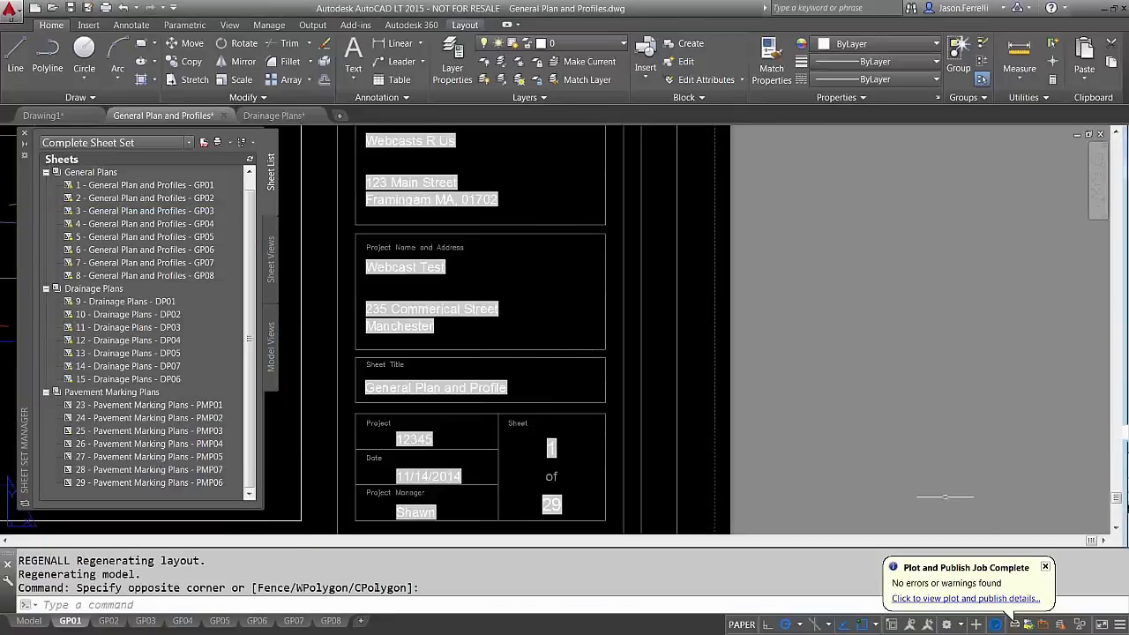
pyautogui.click(1044, 567)
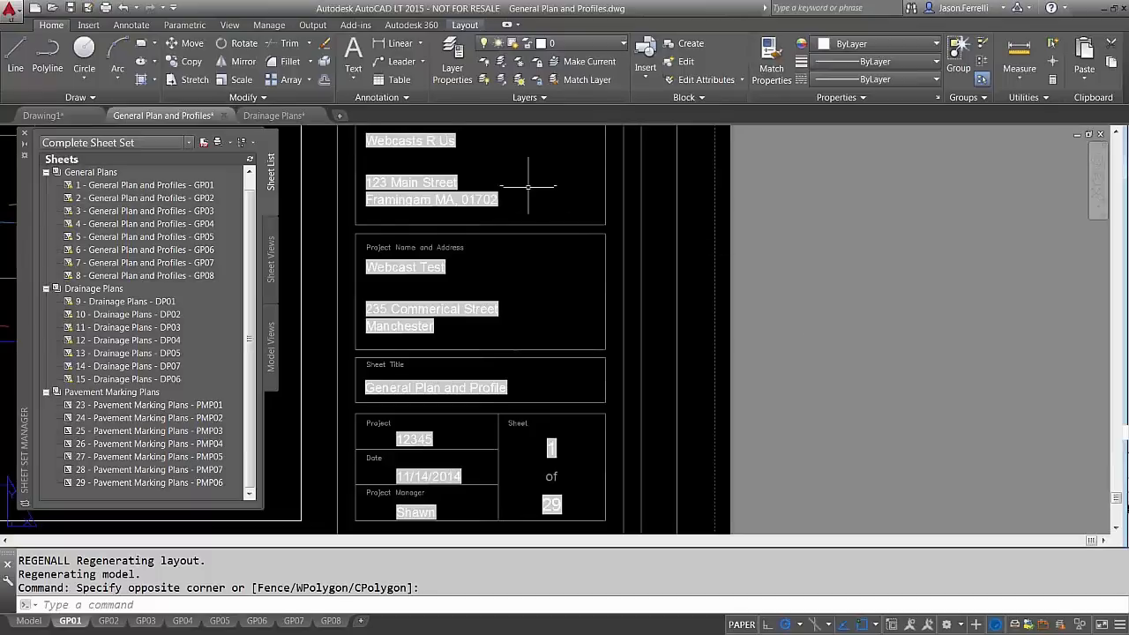
pyautogui.moveTo(528, 192); pyautogui.dragTo(534, 207, button='middle')
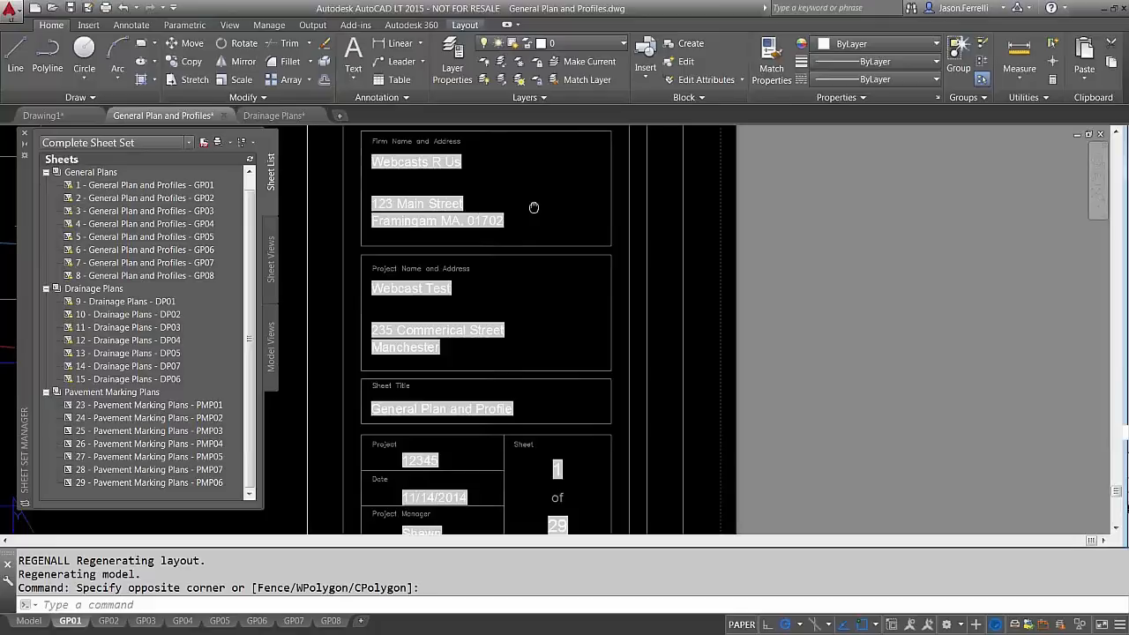
pyautogui.moveTo(534, 207); pyautogui.dragTo(544, 186, button='middle')
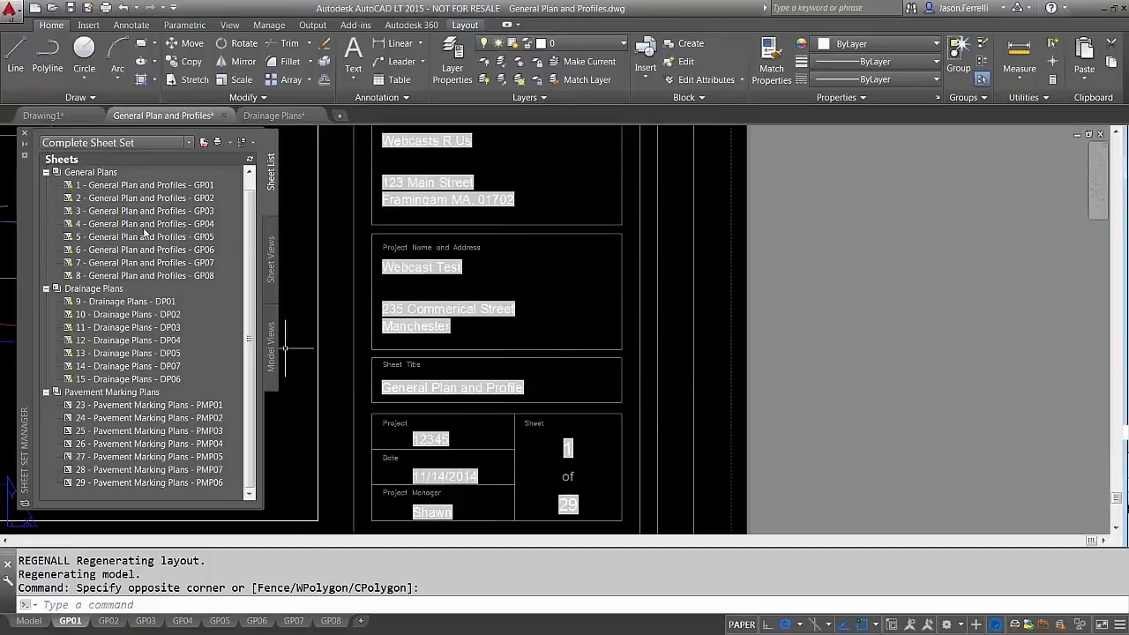
pyautogui.moveTo(148, 228)
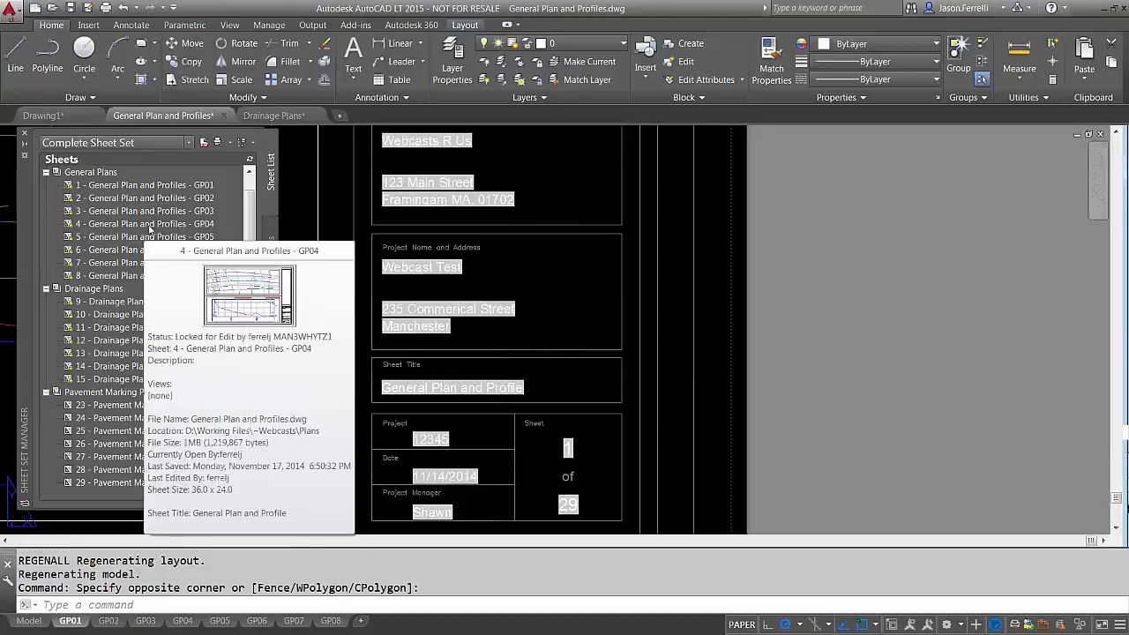
# Collapse the Drainage and Pavement Marking subsets and start Rename & Renumber on sheet GP03
pyautogui.click(46, 289)
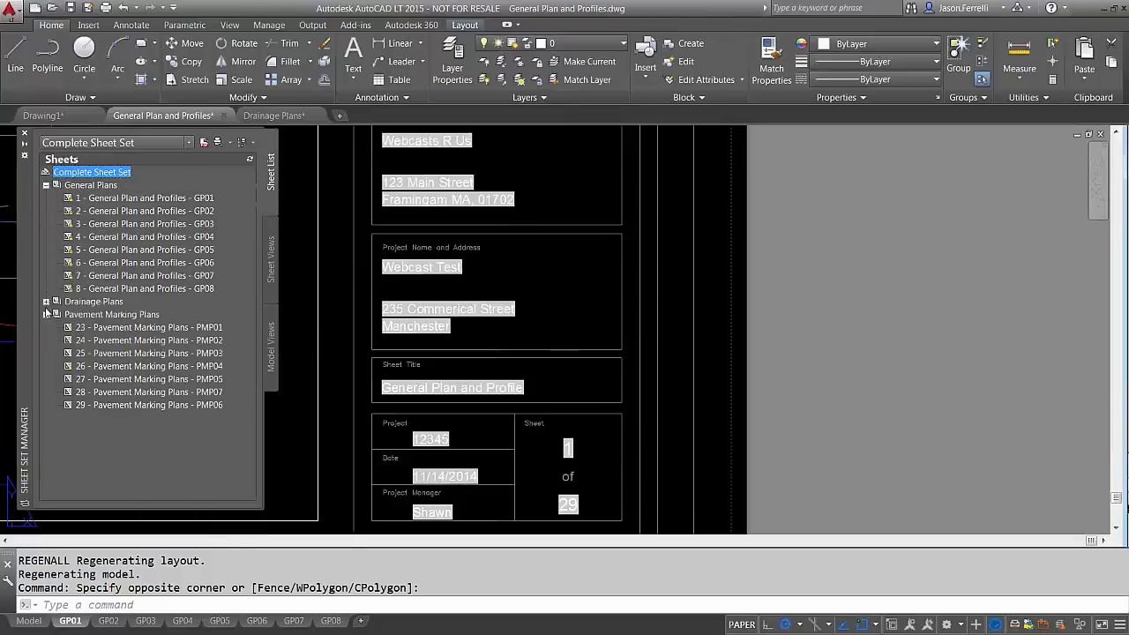
pyautogui.click(45, 314)
pyautogui.click(99, 224)
pyautogui.rightClick(99, 224)
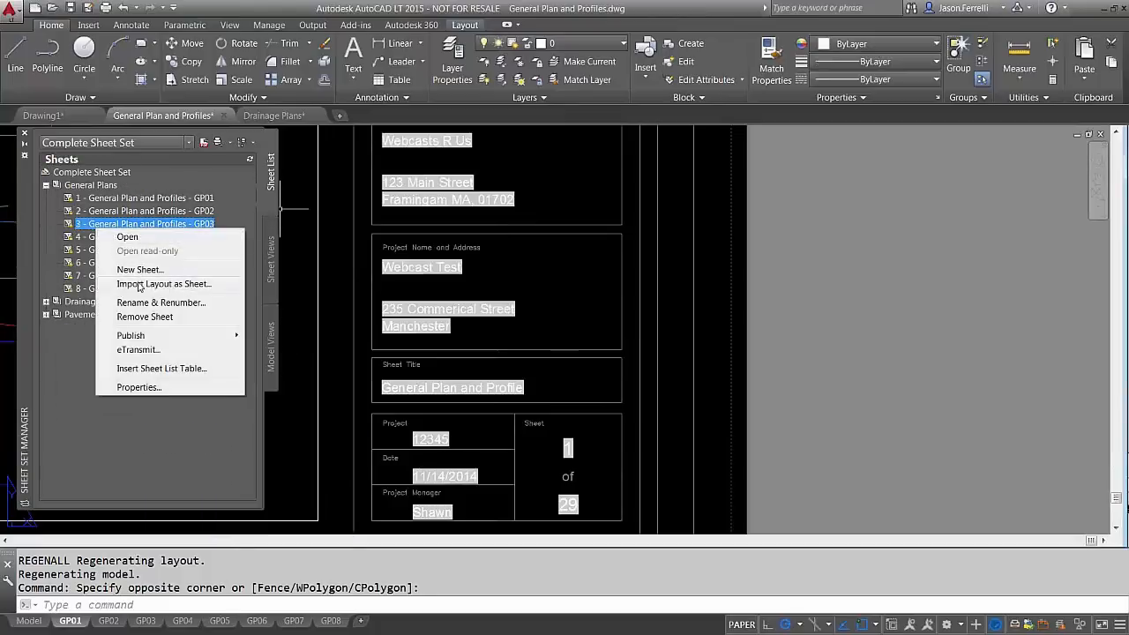
pyautogui.click(161, 303)
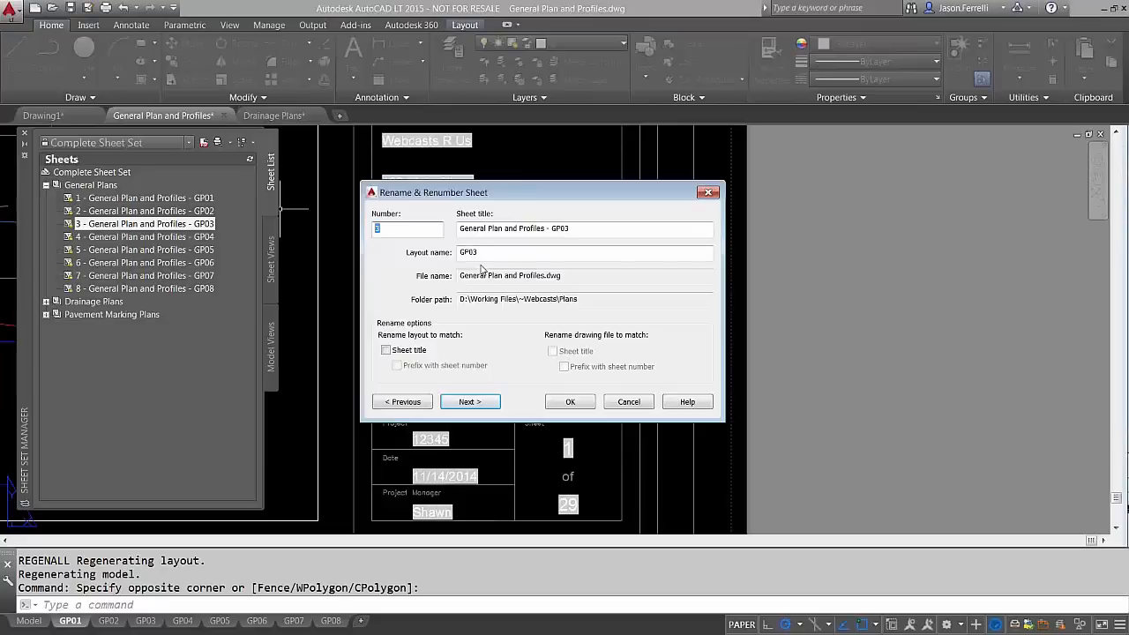
# Give sheets GP03 through GP08 the numbers 4, 5, 6, 7, 8 and 9
pyautogui.write('4')
pyautogui.press('Return')
pyautogui.write('5')
pyautogui.press('Return')
pyautogui.write('6')
pyautogui.press('Return')
pyautogui.write('7')
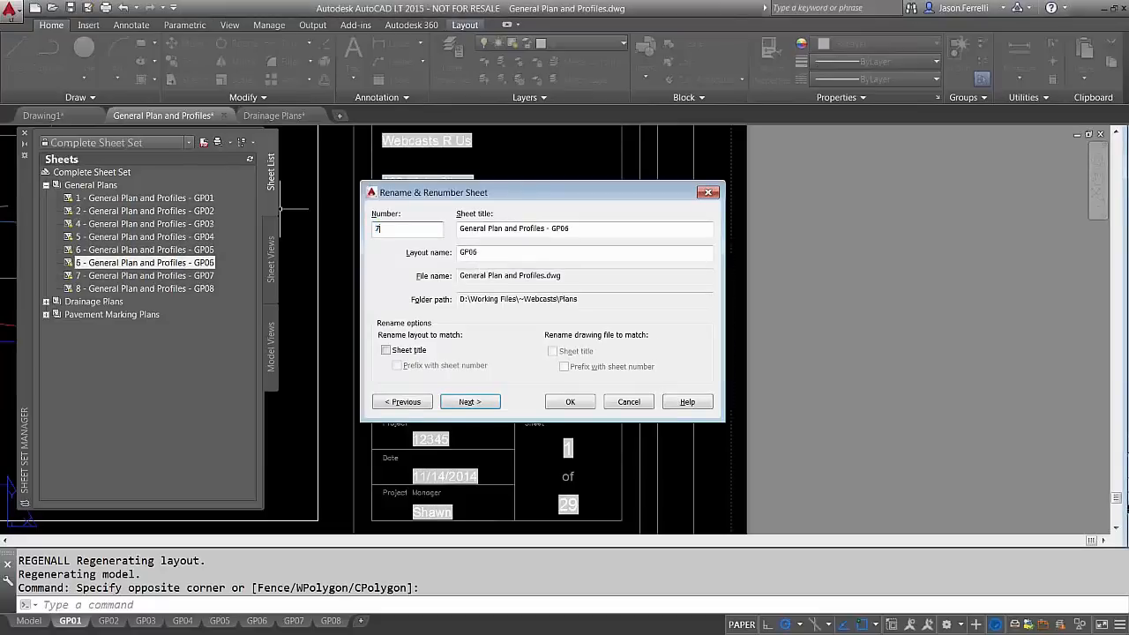
pyautogui.press('Return')
pyautogui.write('8')
pyautogui.press('Return')
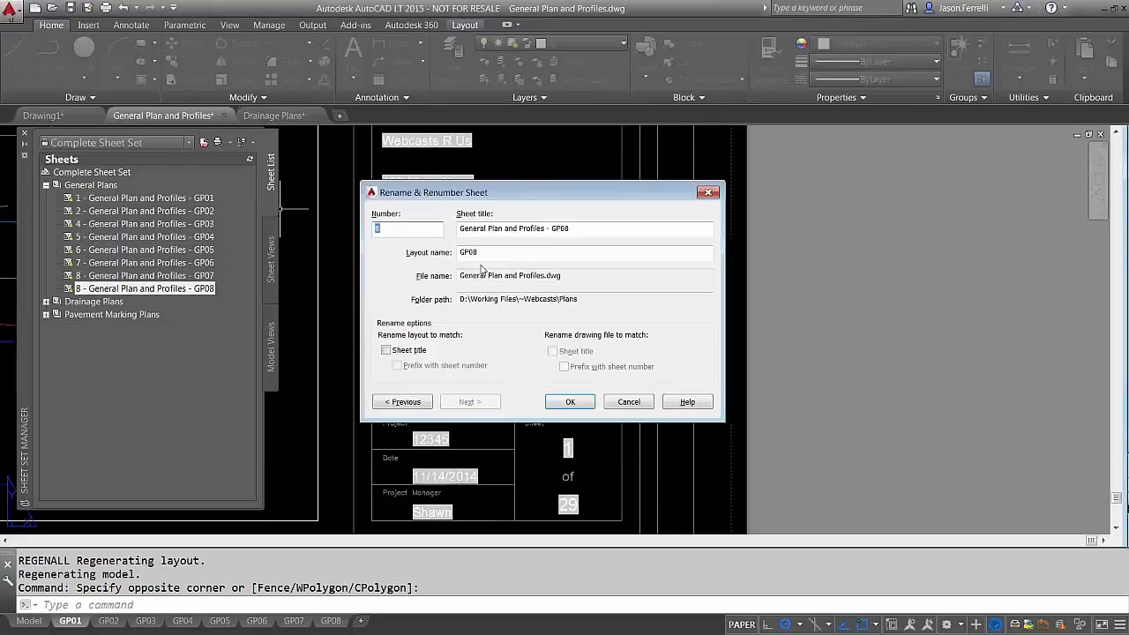
pyautogui.write('9')
pyautogui.press('Return')
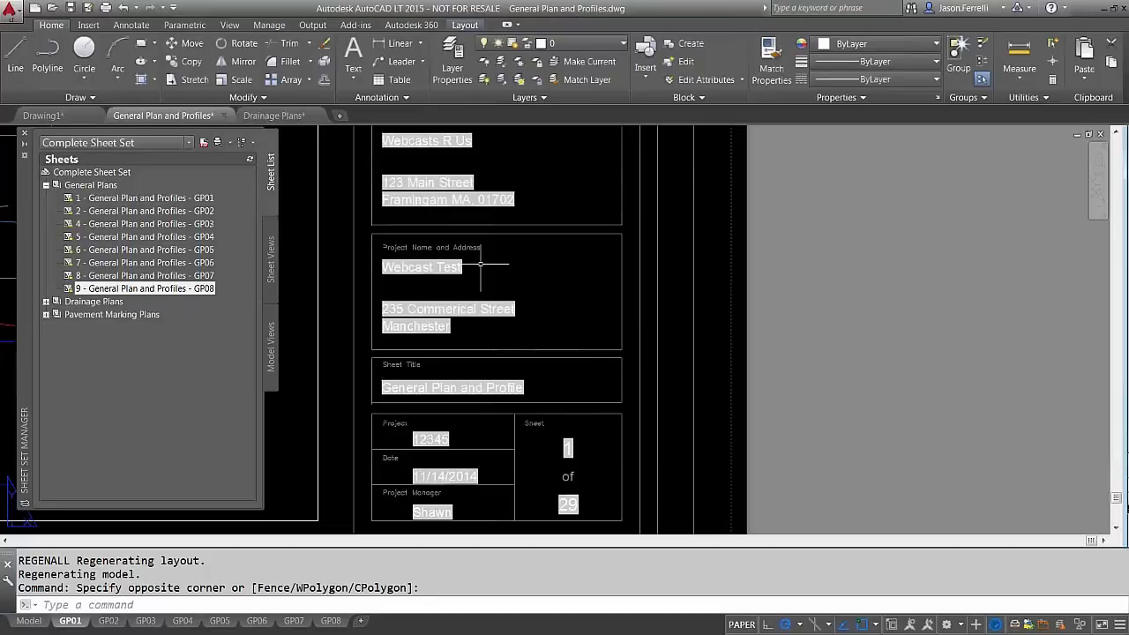
pyautogui.doubleClick(568, 448)
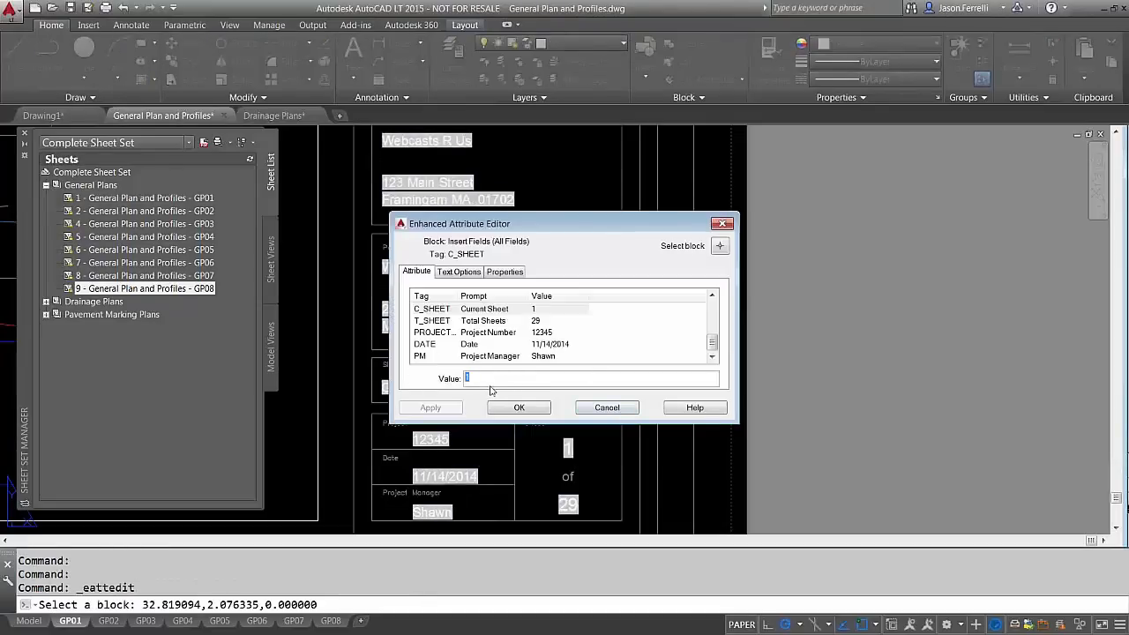
pyautogui.click(584, 406)
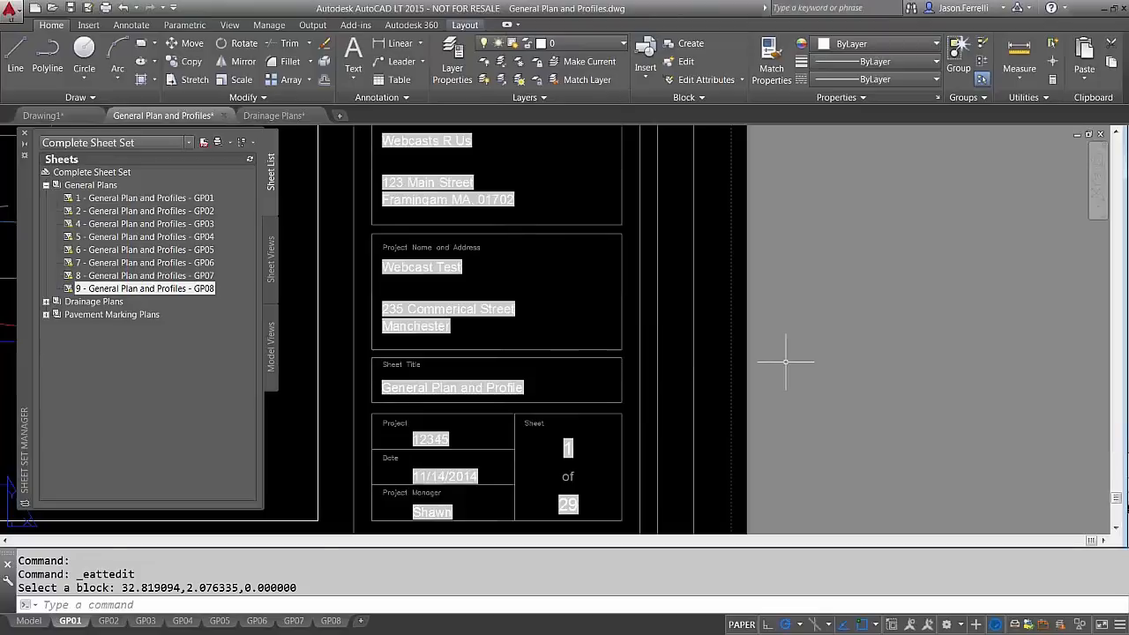
# Add a new Layout1 and erase its default viewport
pyautogui.click(363, 622)
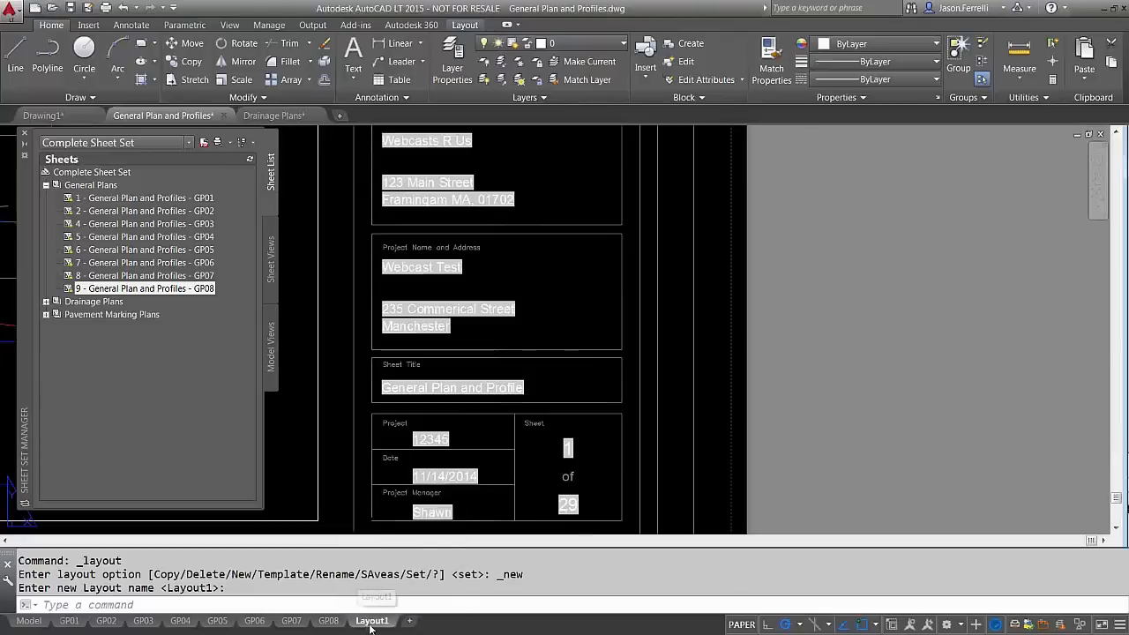
pyautogui.click(371, 622)
pyautogui.click(453, 491)
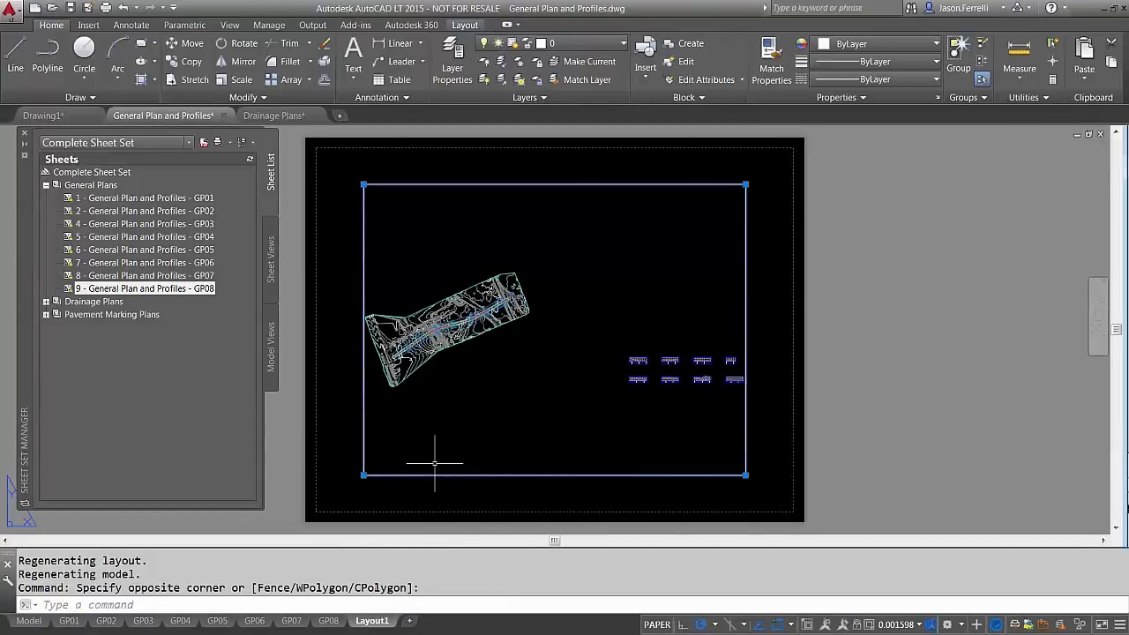
pyautogui.click(434, 462)
pyautogui.press('Delete')
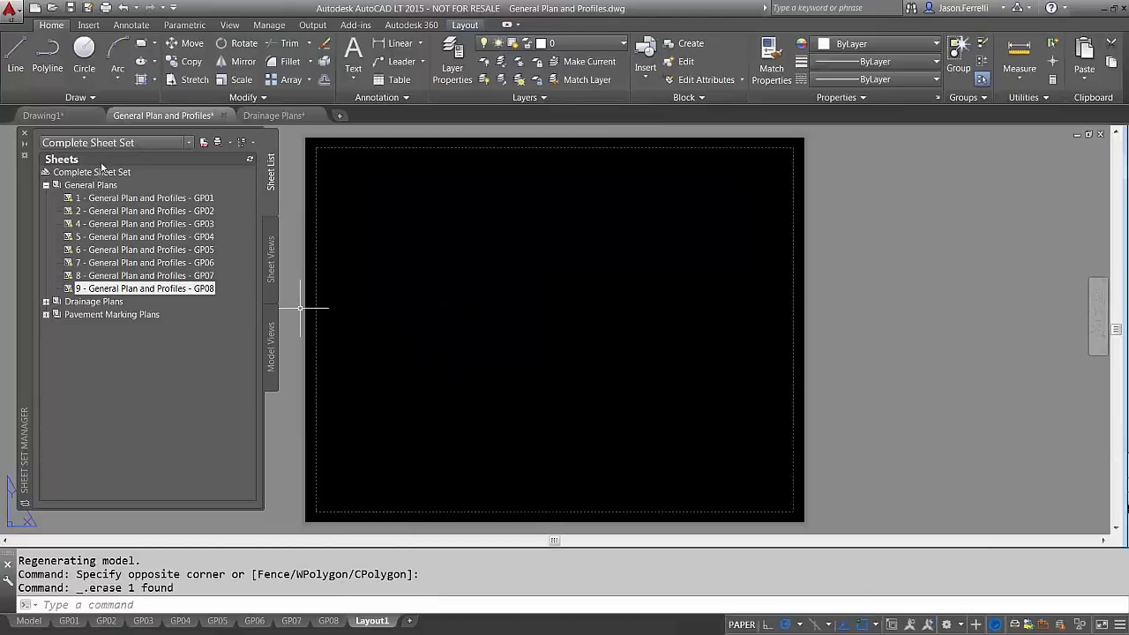
pyautogui.rightClick(97, 185)
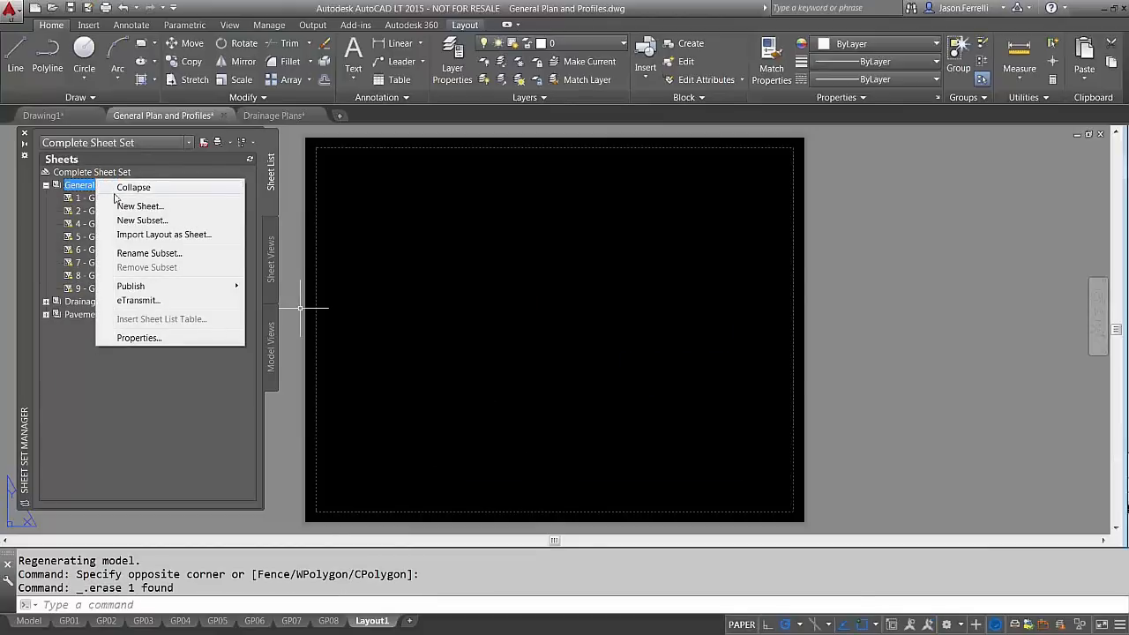
pyautogui.click(399, 288)
pyautogui.click(398, 288)
pyautogui.click(403, 290)
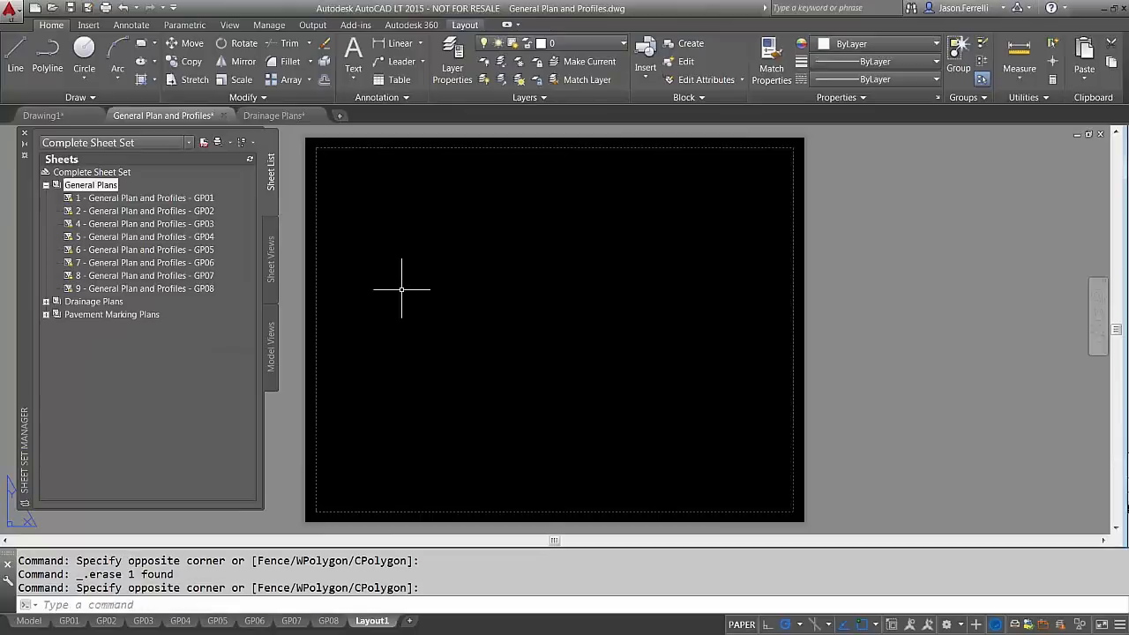
# Rename Layout1 to GP09
pyautogui.rightClick(377, 628)
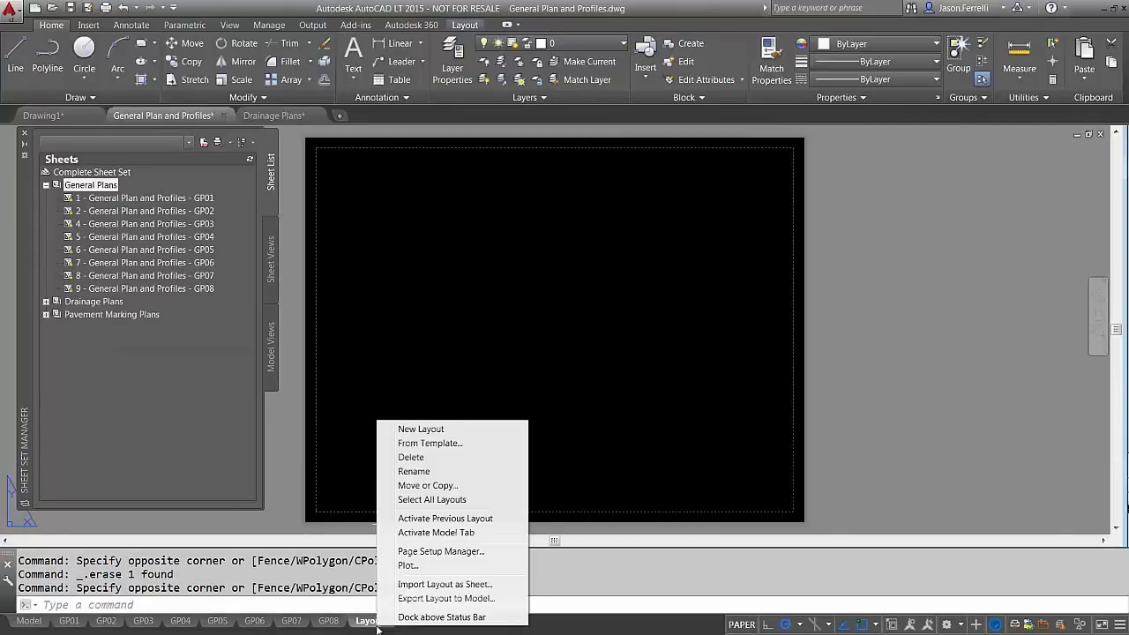
pyautogui.click(428, 479)
pyautogui.write('GP')
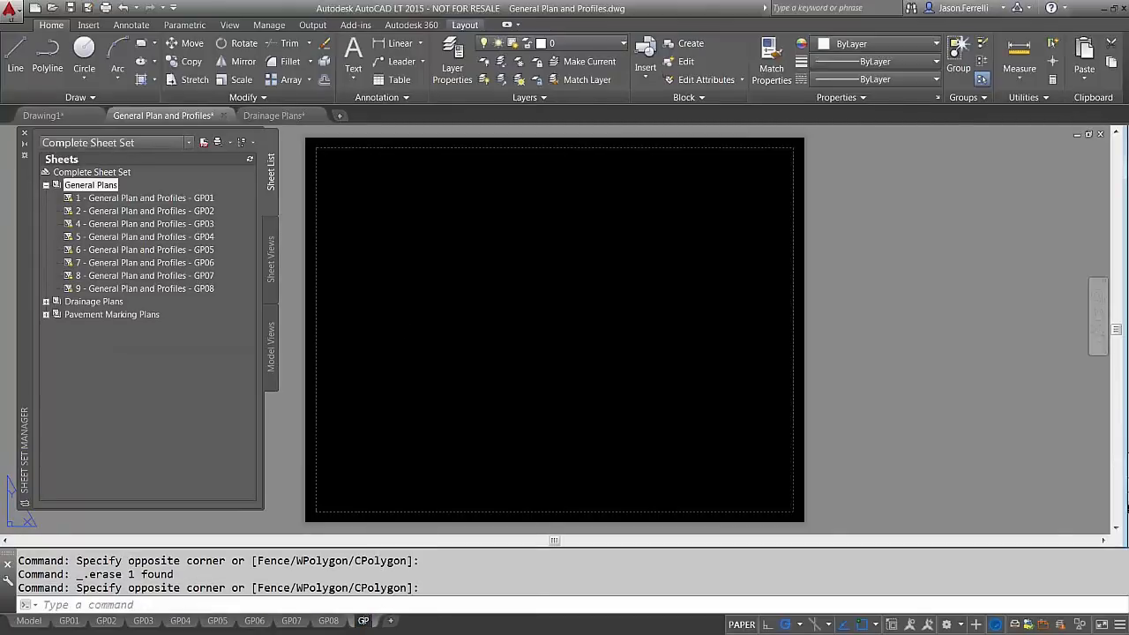
pyautogui.press('BackSpace')
pyautogui.press('BackSpace')
pyautogui.write('GP09')
pyautogui.press('Return')
pyautogui.click(423, 481)
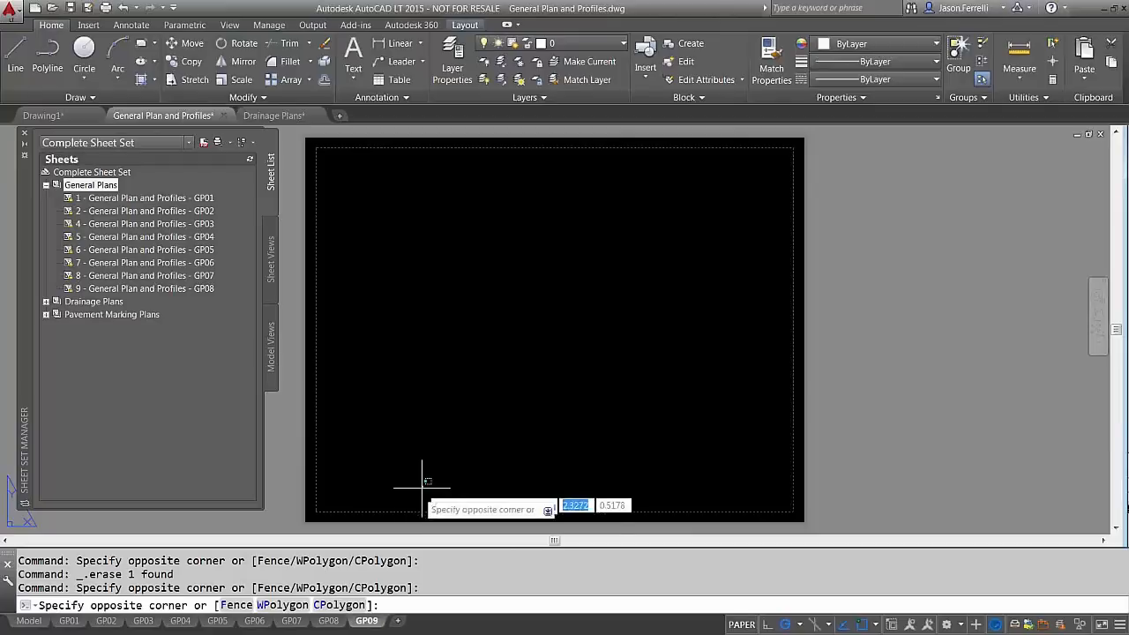
pyautogui.click(421, 488)
pyautogui.click(449, 456)
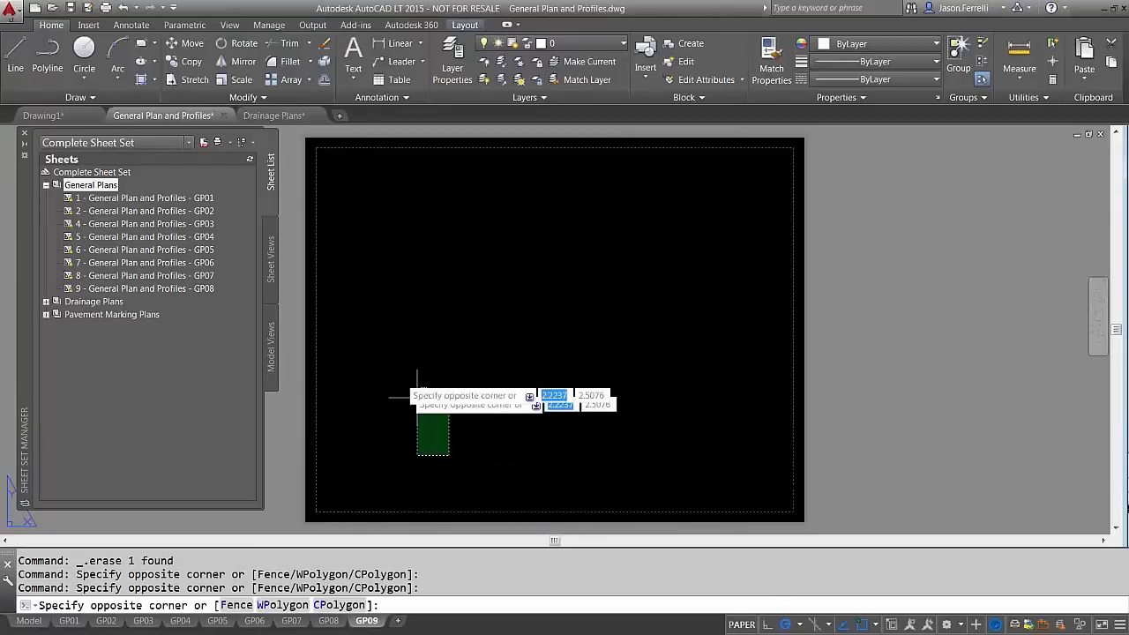
pyautogui.click(417, 397)
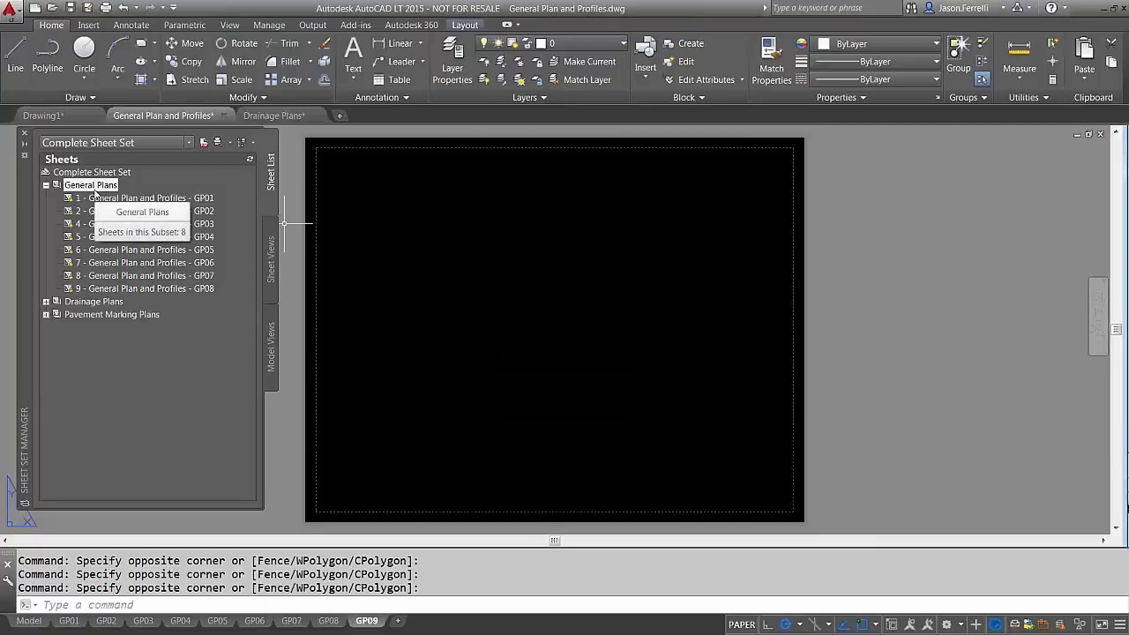
# Begin importing layouts from the General Plan and Profiles drawing into General Plans, then cancel
pyautogui.rightClick(95, 187)
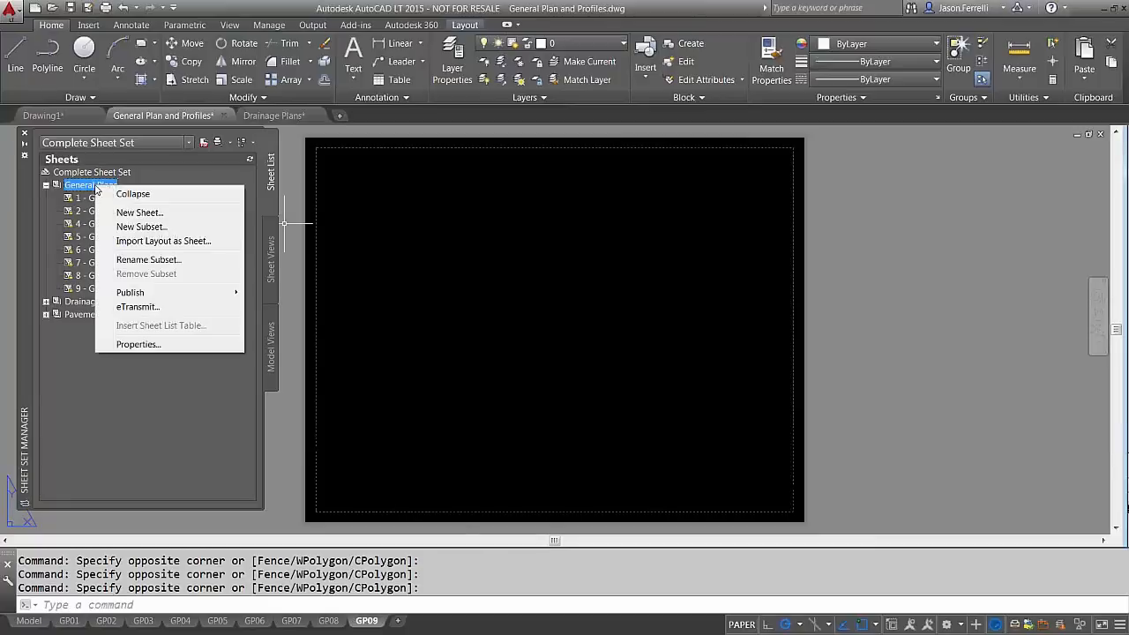
pyautogui.click(164, 241)
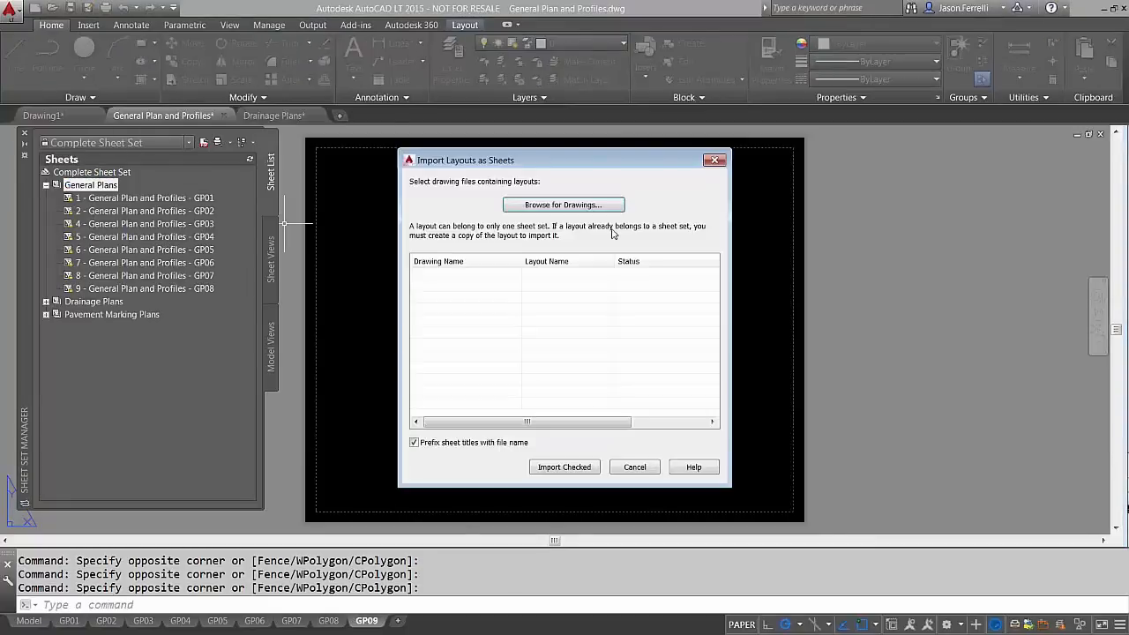
pyautogui.click(567, 204)
pyautogui.doubleClick(483, 220)
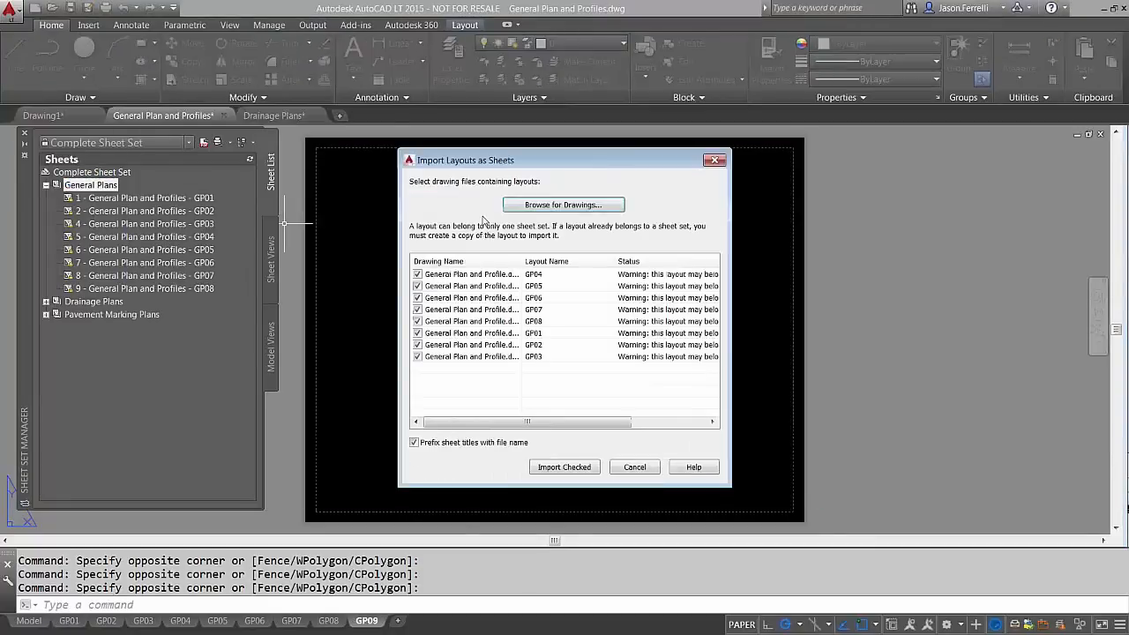
pyautogui.click(555, 206)
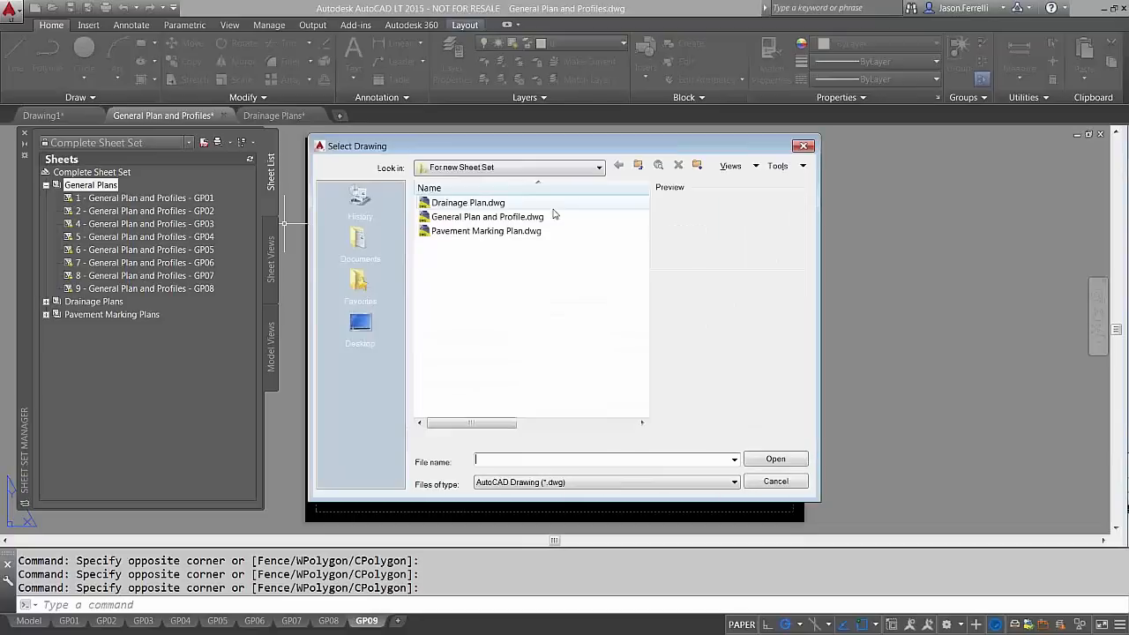
pyautogui.doubleClick(488, 217)
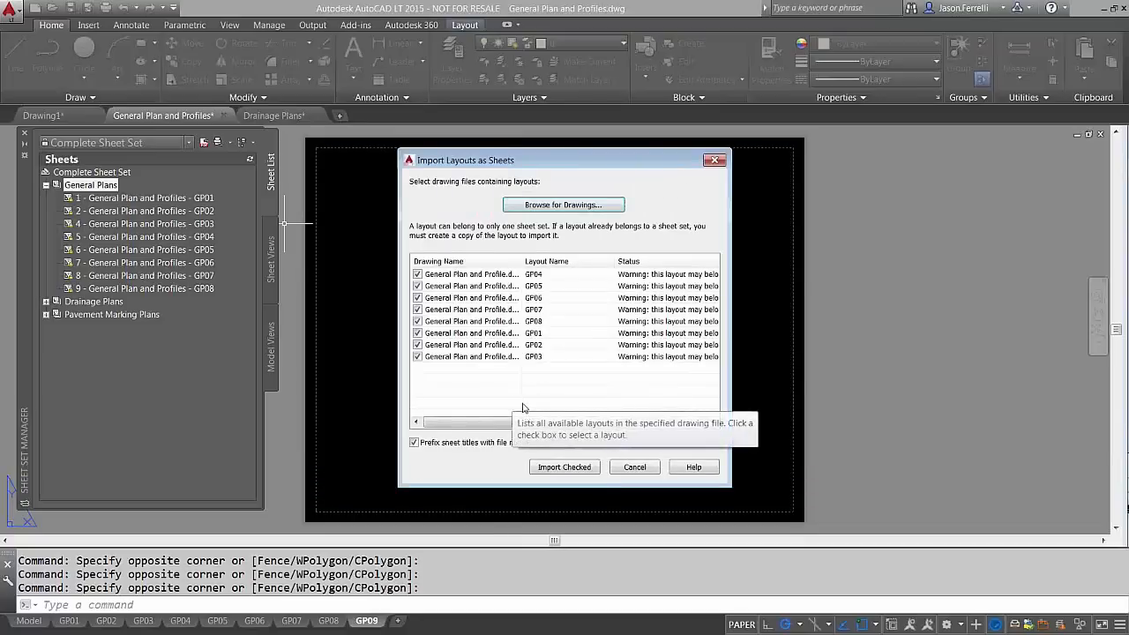
pyautogui.click(635, 466)
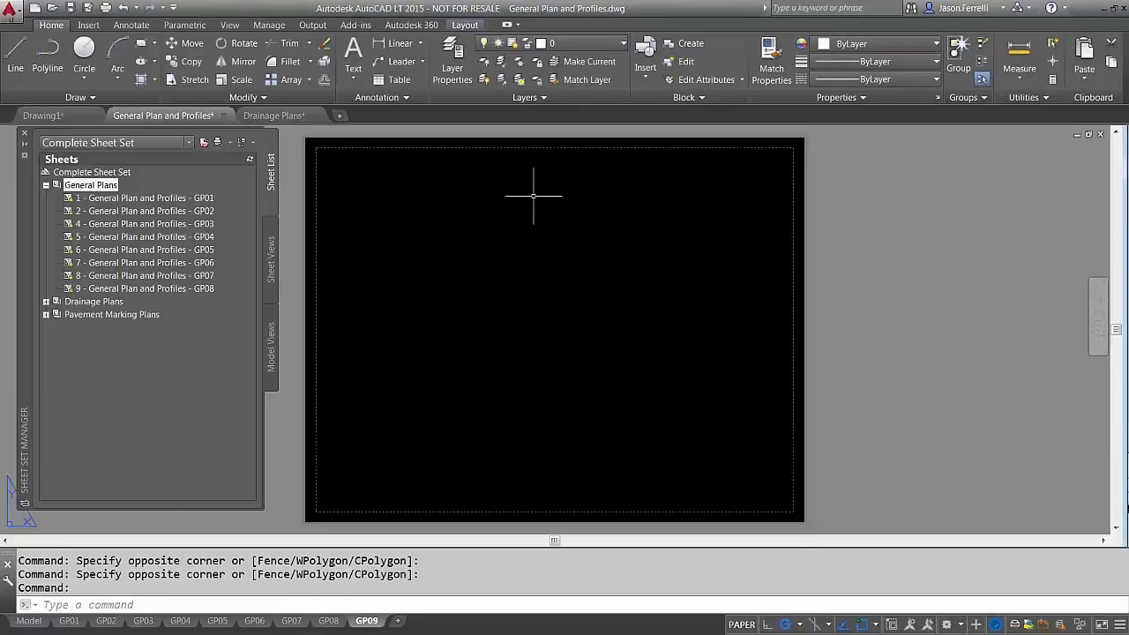
# Retry the layout import, cancel it, and quick-save the General Plan and Profiles drawing
pyautogui.rightClick(106, 182)
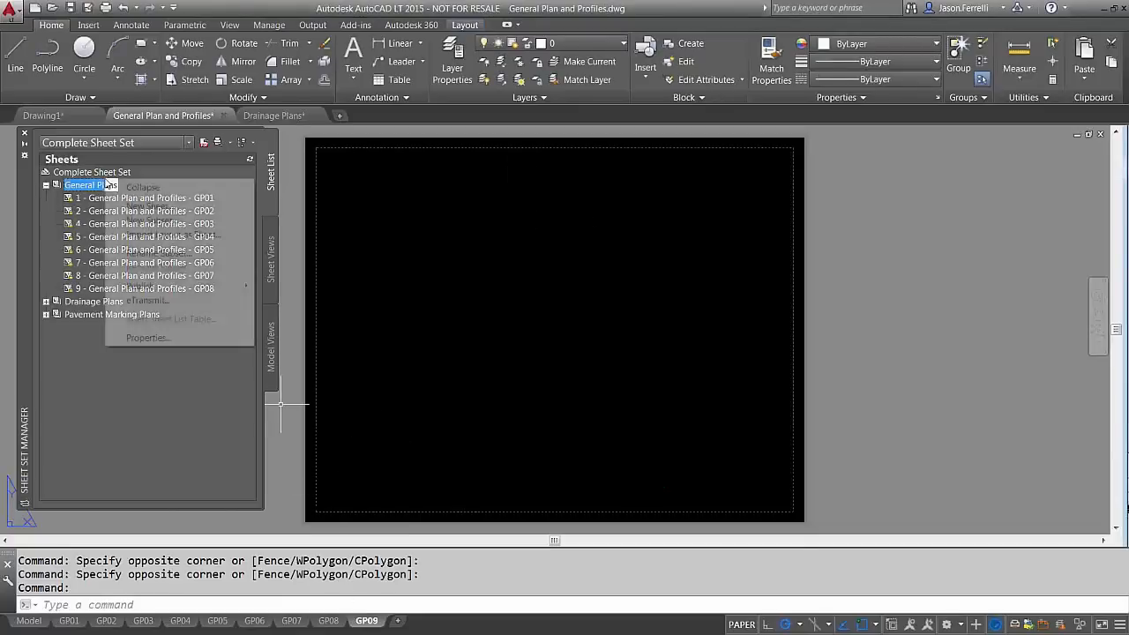
pyautogui.click(172, 234)
pyautogui.click(493, 202)
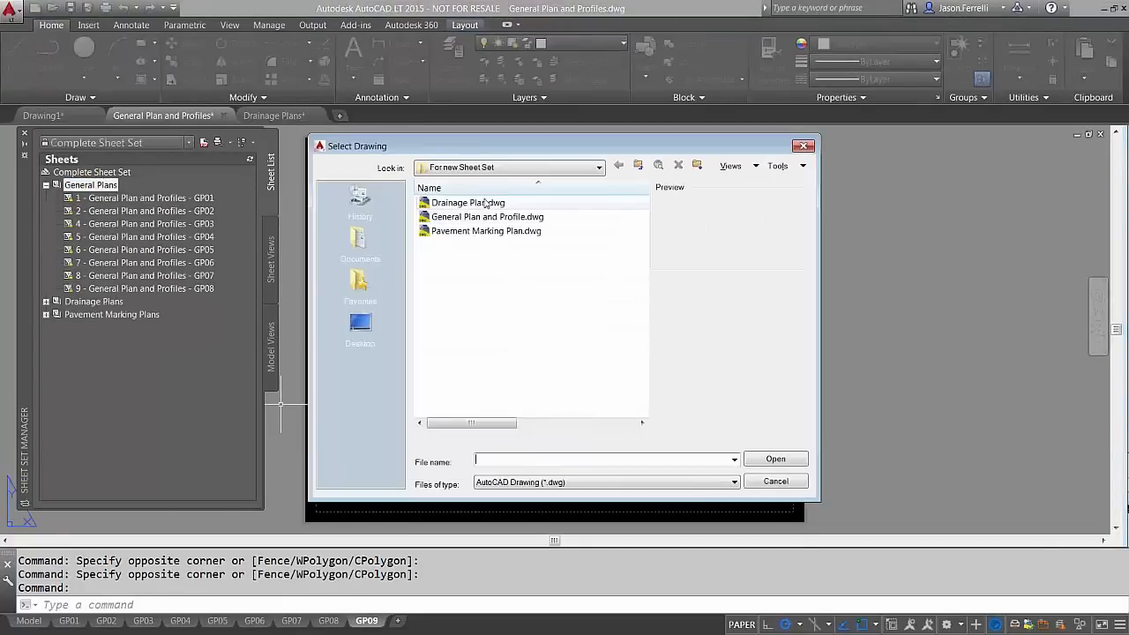
pyautogui.doubleClick(486, 217)
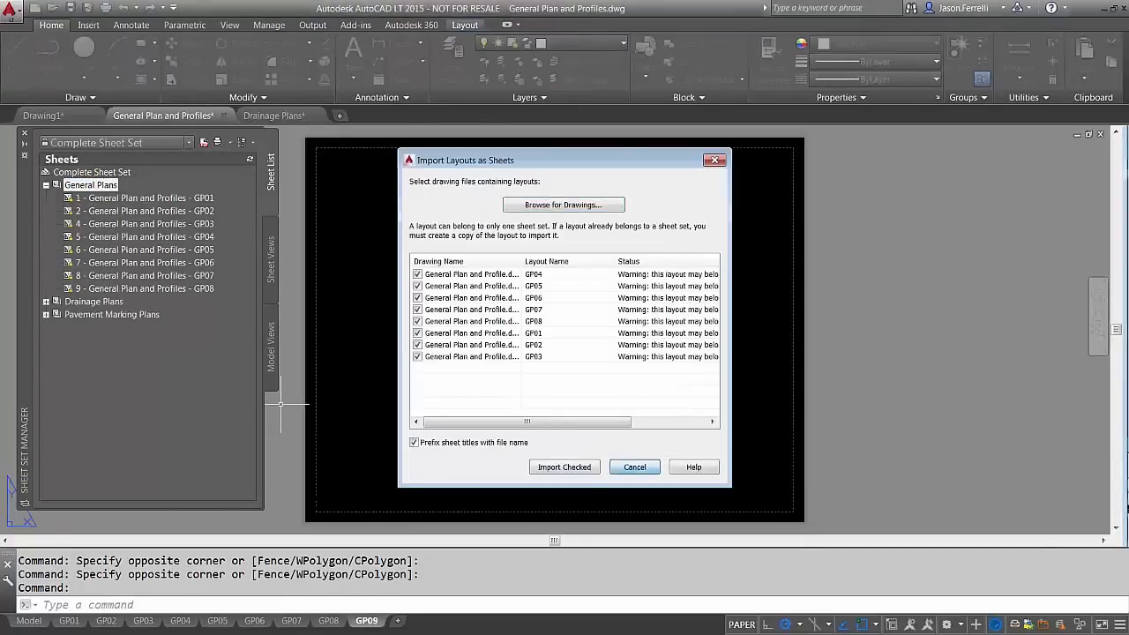
pyautogui.click(634, 466)
pyautogui.hotkey('ctrl', 's')
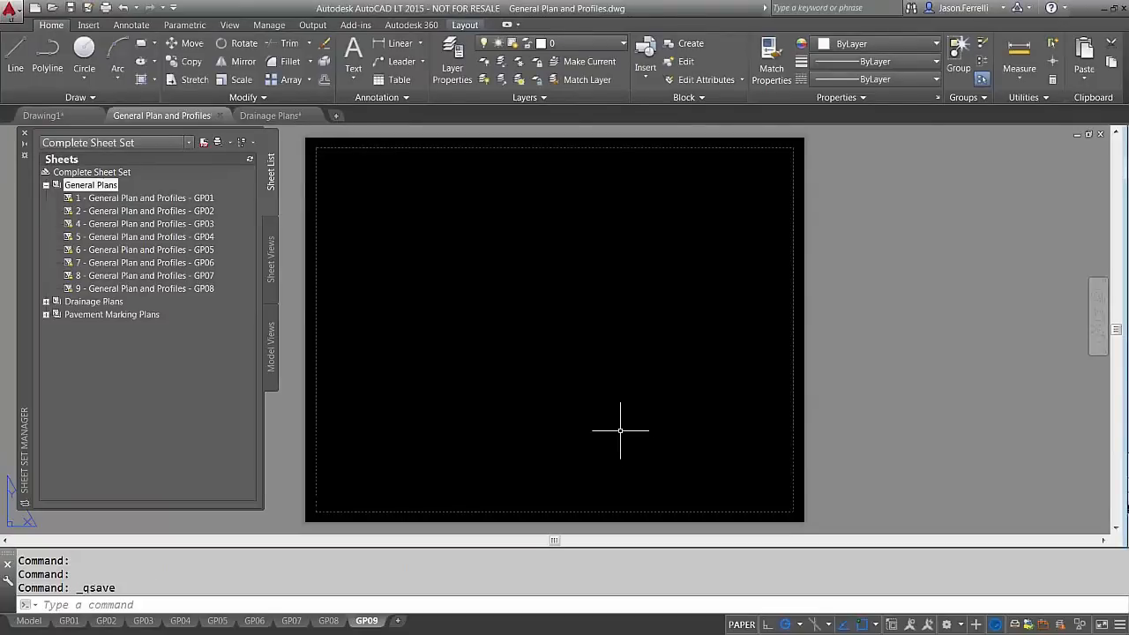
# Make one more aborted import attempt, then switch to the Drainage Plans drawing
pyautogui.rightClick(115, 186)
pyautogui.click(219, 241)
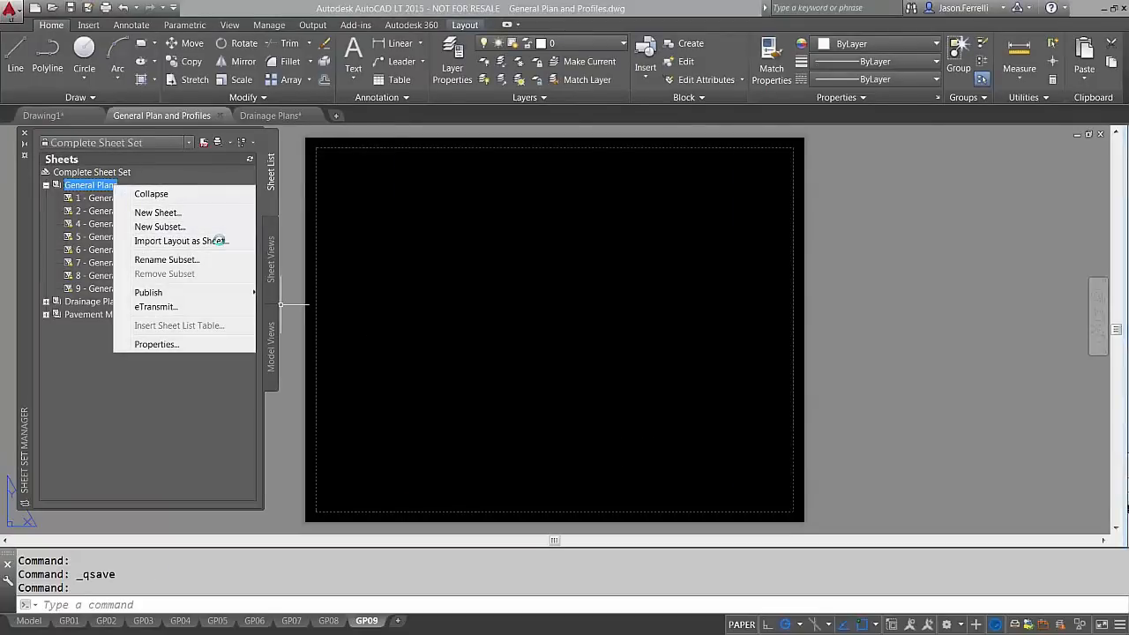
pyautogui.click(563, 205)
pyautogui.doubleClick(479, 218)
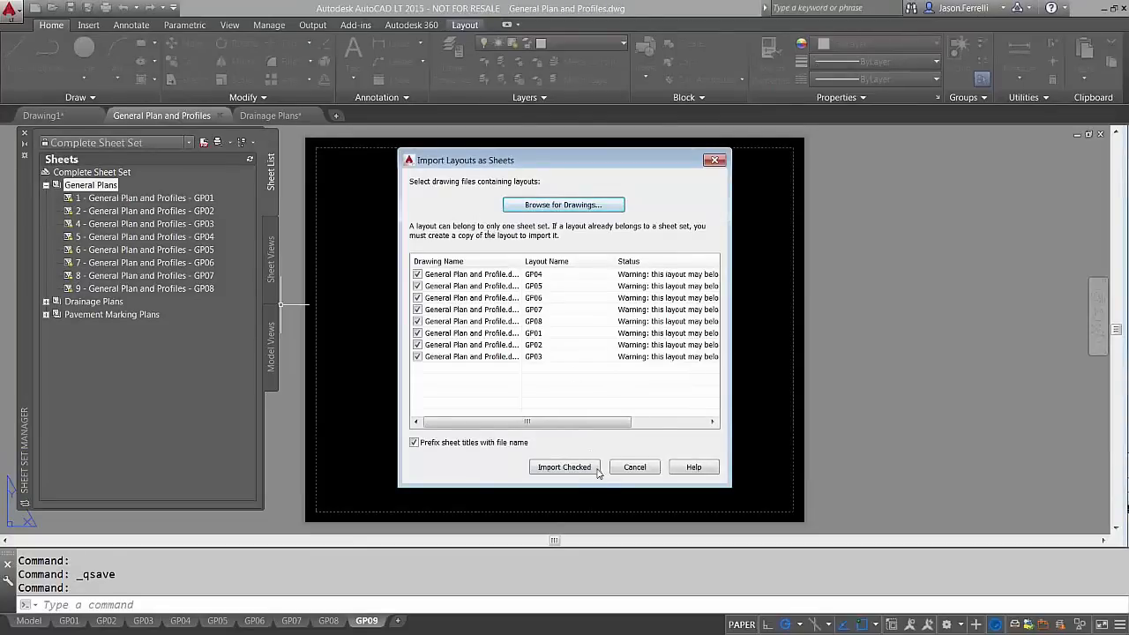
pyautogui.click(570, 210)
pyautogui.click(775, 481)
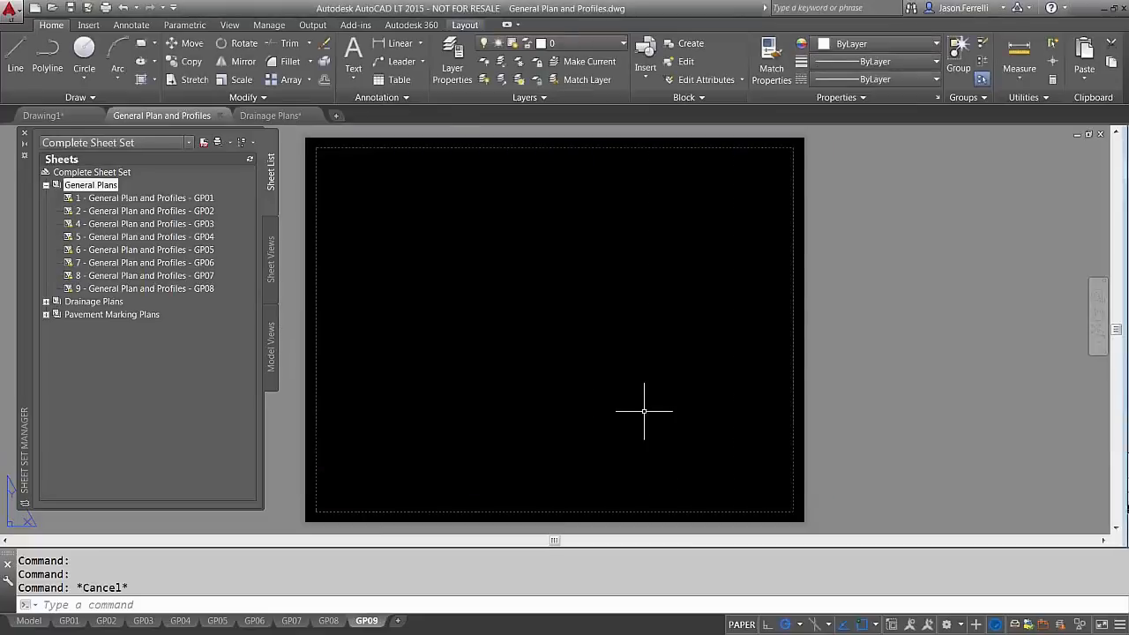
pyautogui.click(273, 115)
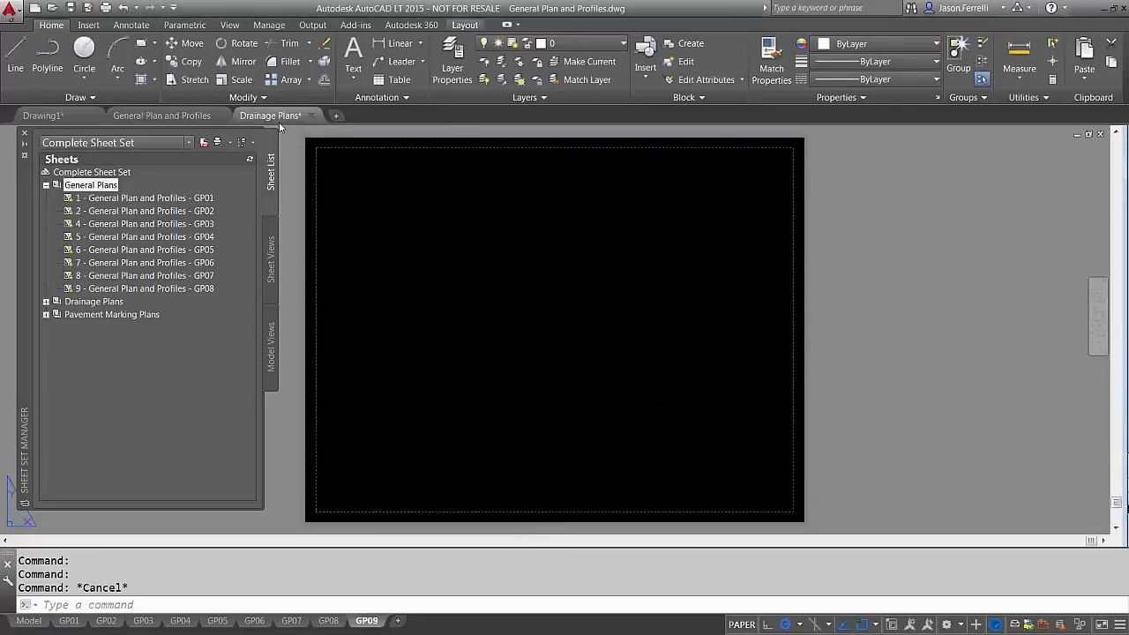
# Close the Drainage Plans drawing without saving, cancelling the save prompt for General Plan and Profiles
pyautogui.click(313, 116)
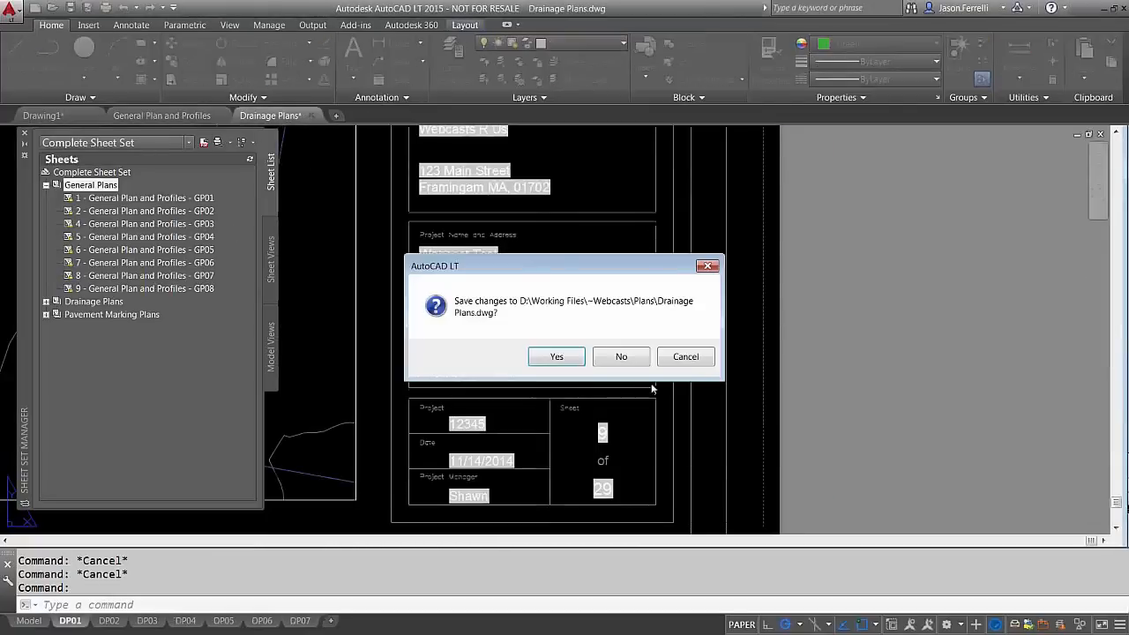
pyautogui.click(620, 357)
pyautogui.press('Escape')
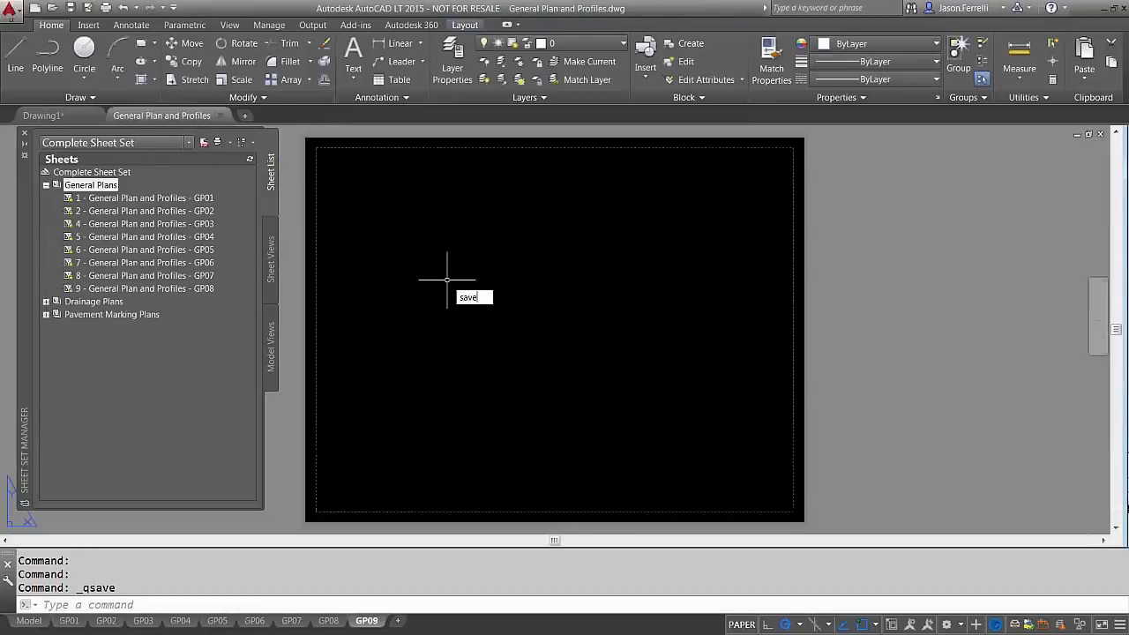
pyautogui.hotkey('ctrl', 's')
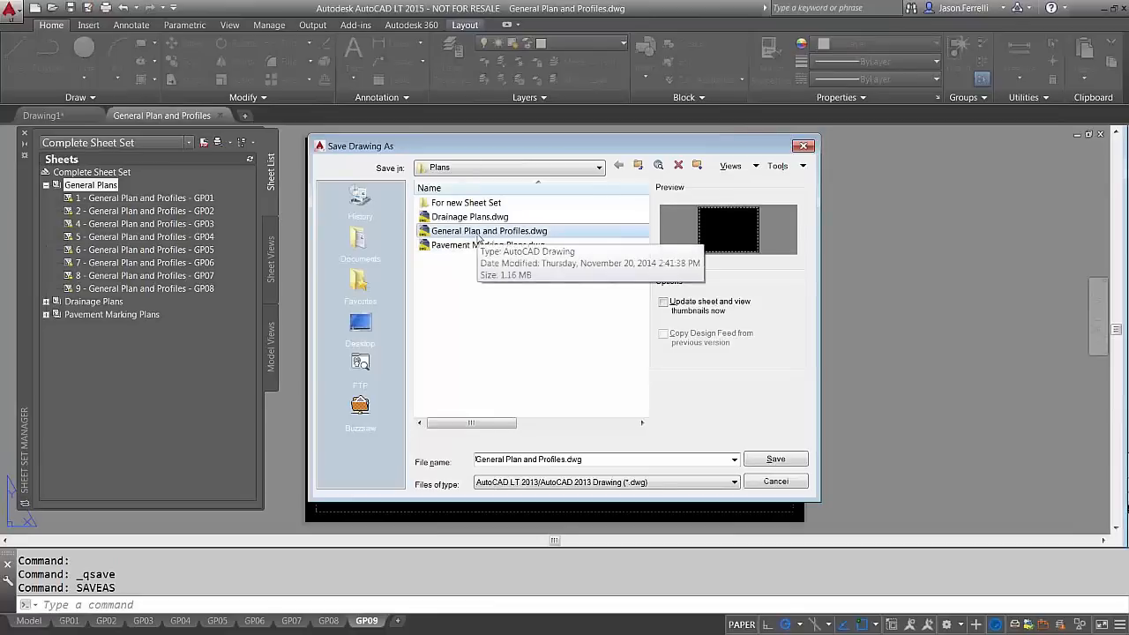
pyautogui.click(773, 482)
# Import the GP09 layout from the General Plan and Profiles drawing into the General Plans subset
pyautogui.rightClick(101, 185)
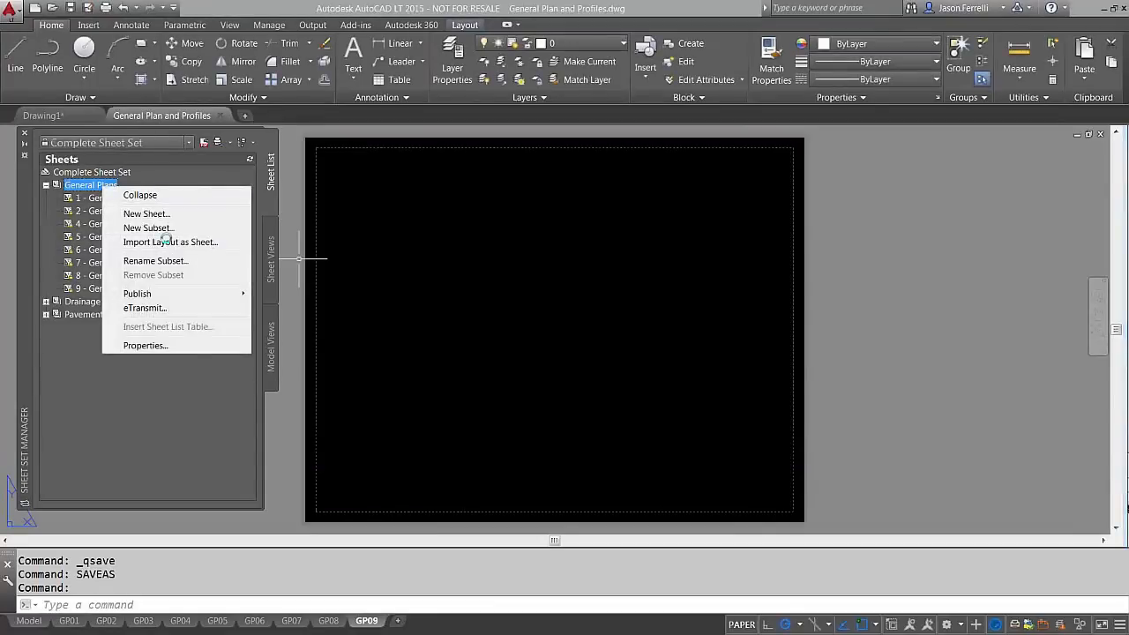
pyautogui.click(166, 241)
pyautogui.click(564, 210)
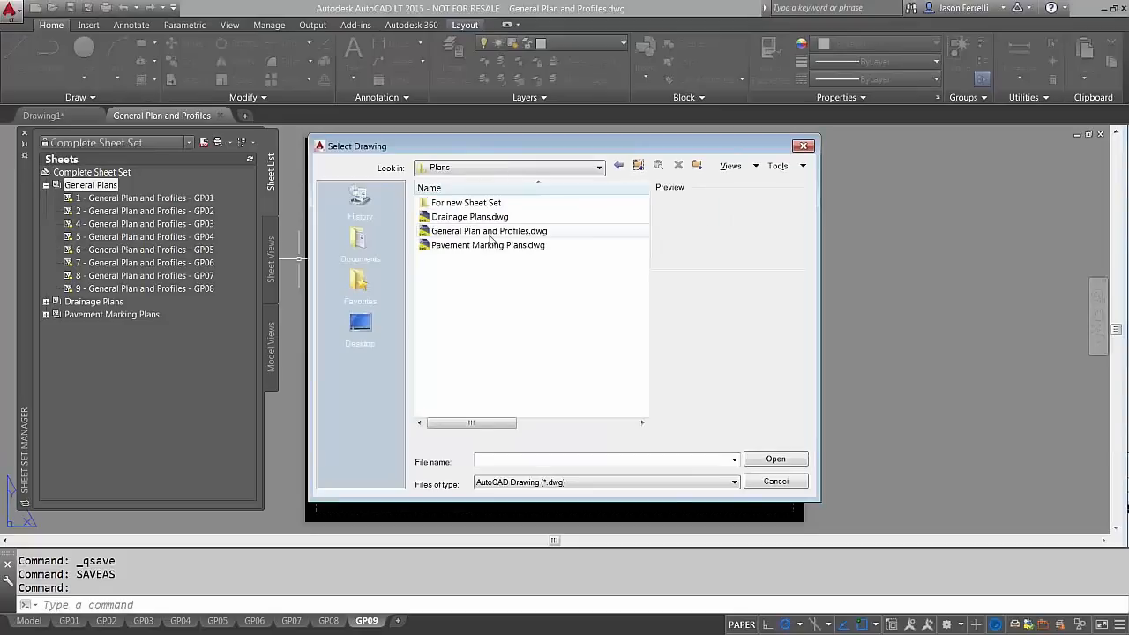
pyautogui.doubleClick(483, 232)
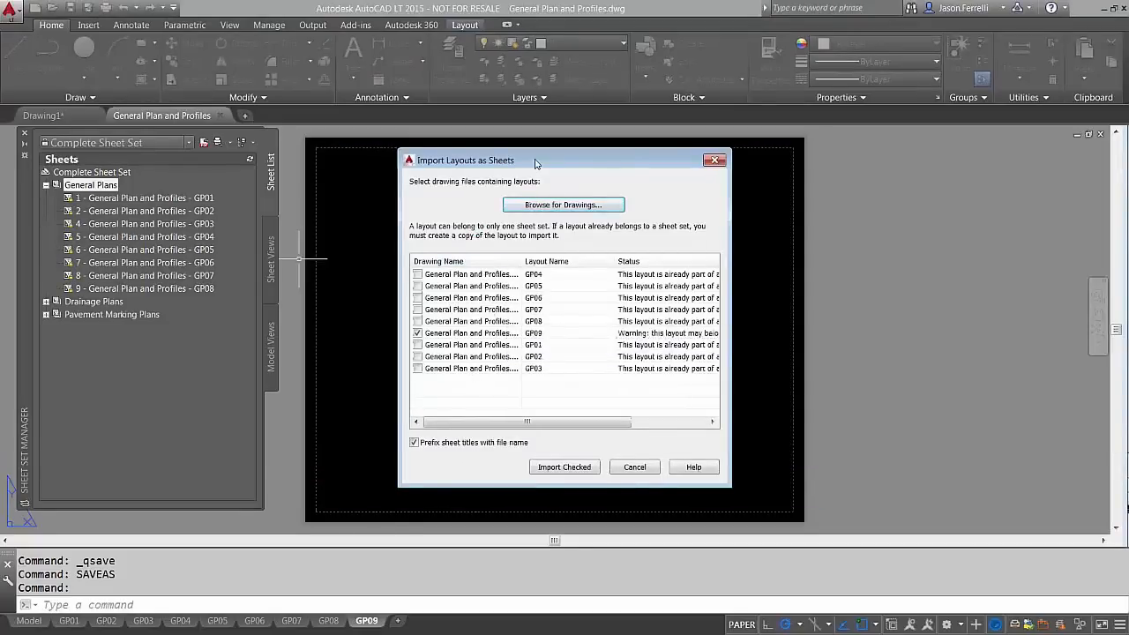
pyautogui.moveTo(534, 164); pyautogui.dragTo(468, 152)
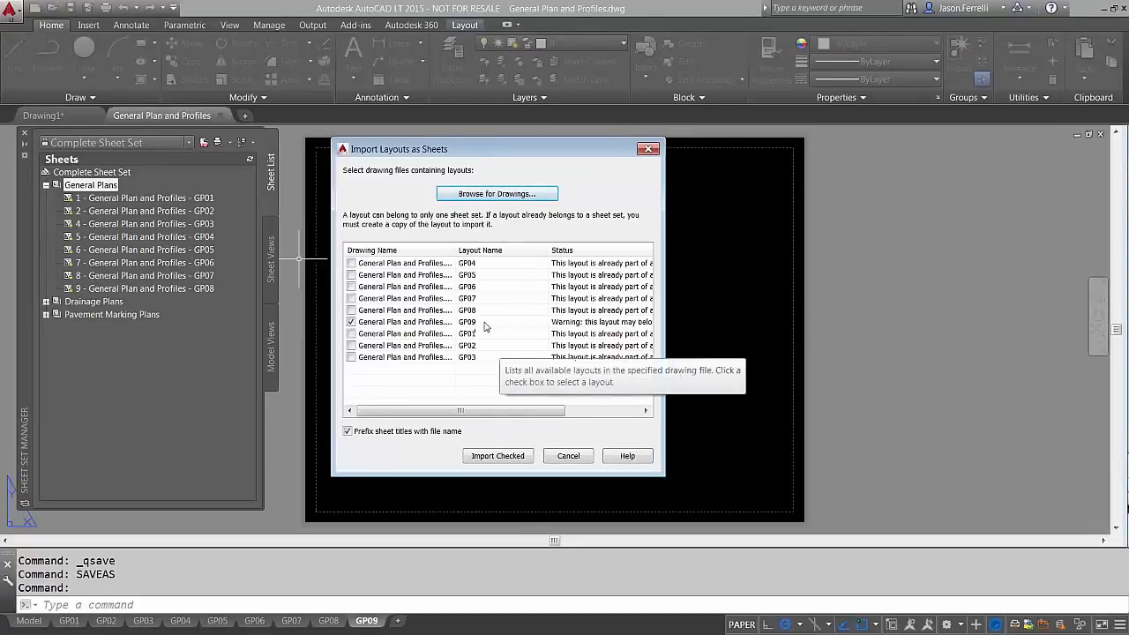
pyautogui.click(493, 455)
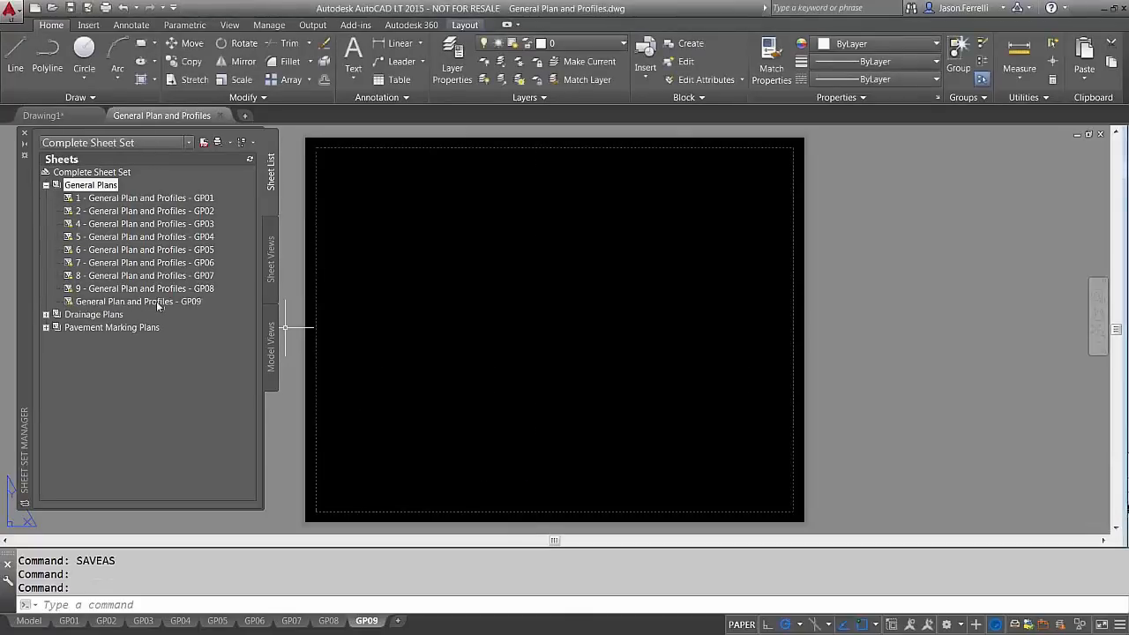
# Renumber the imported GP09 sheet to 10
pyautogui.rightClick(157, 303)
pyautogui.click(192, 377)
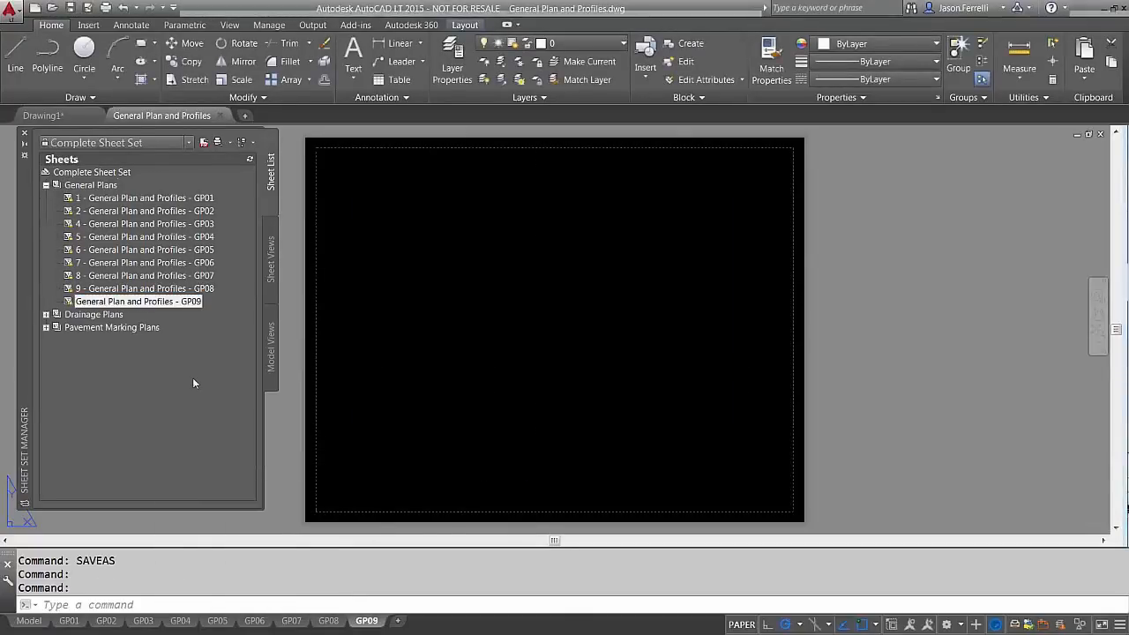
pyautogui.click(399, 229)
pyautogui.write('10')
pyautogui.press('Return')
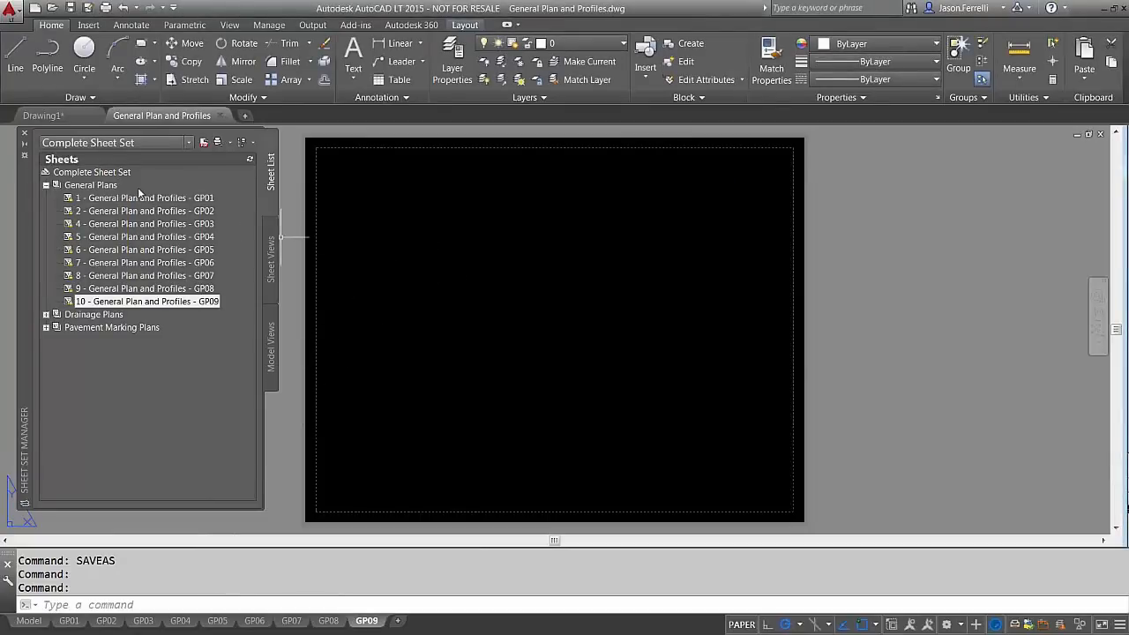
pyautogui.rightClick(86, 175)
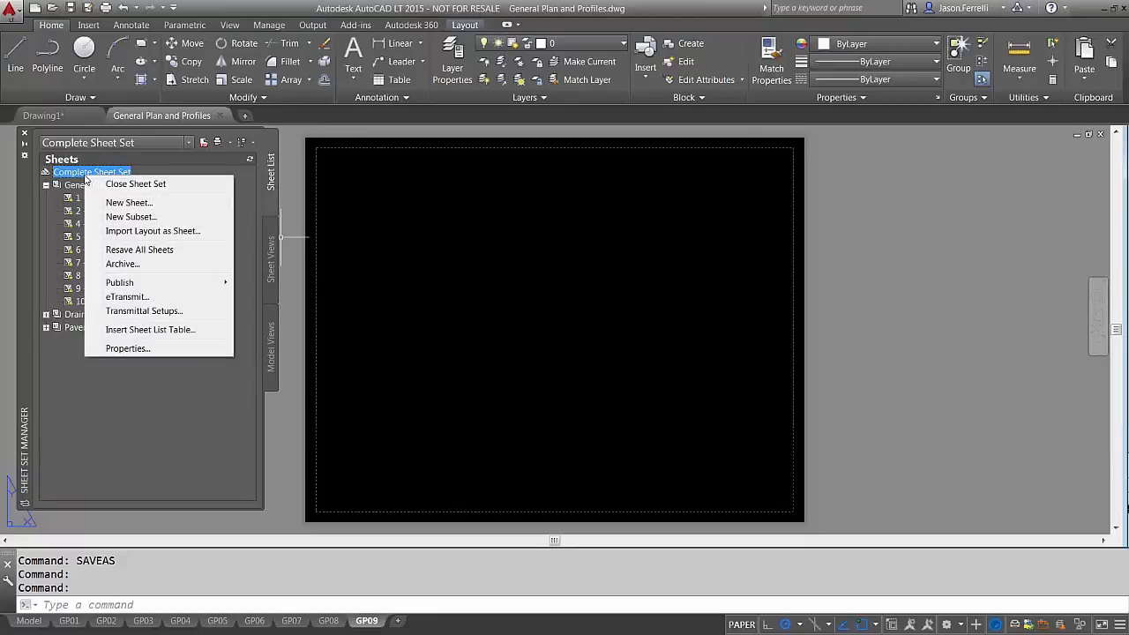
pyautogui.click(141, 205)
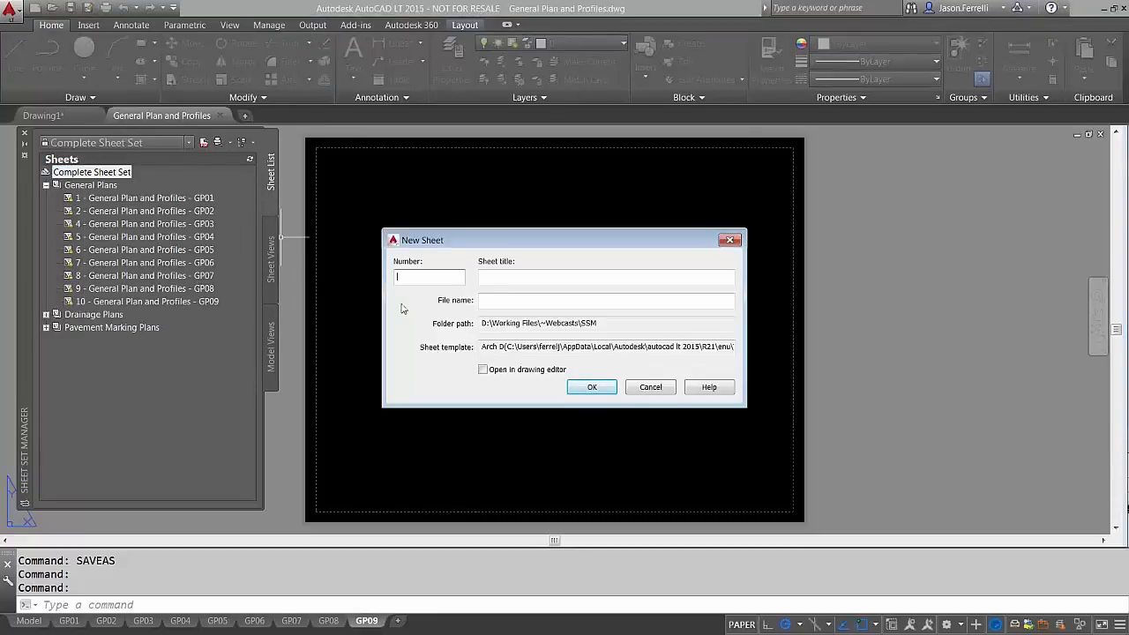
pyautogui.write('22')
pyautogui.press('Tab')
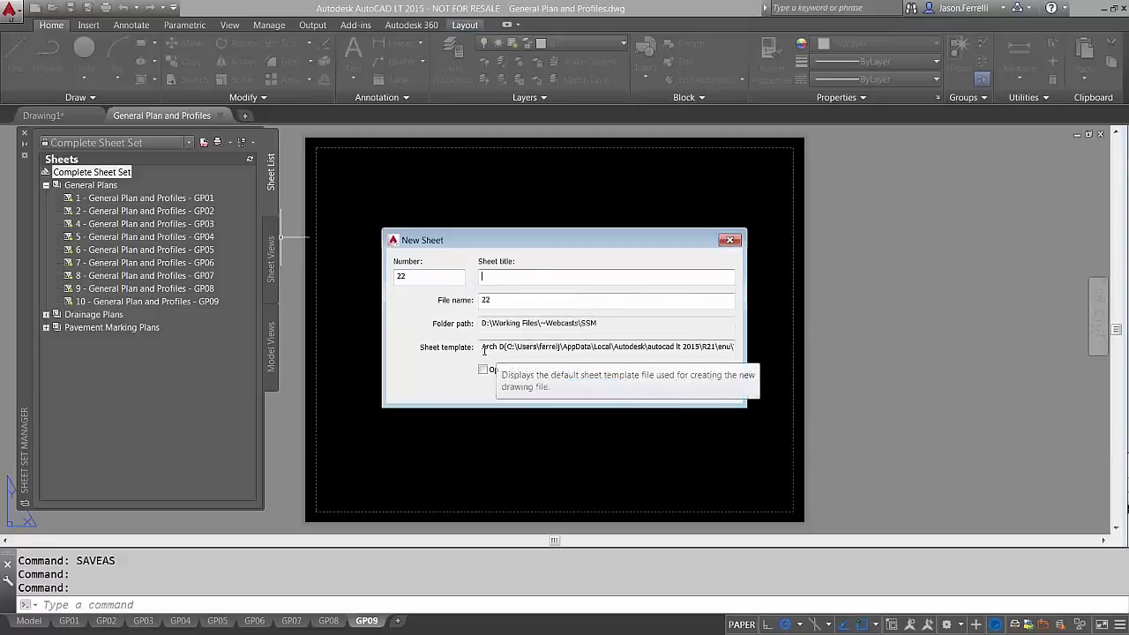
pyautogui.moveTo(482, 347); pyautogui.dragTo(711, 347)
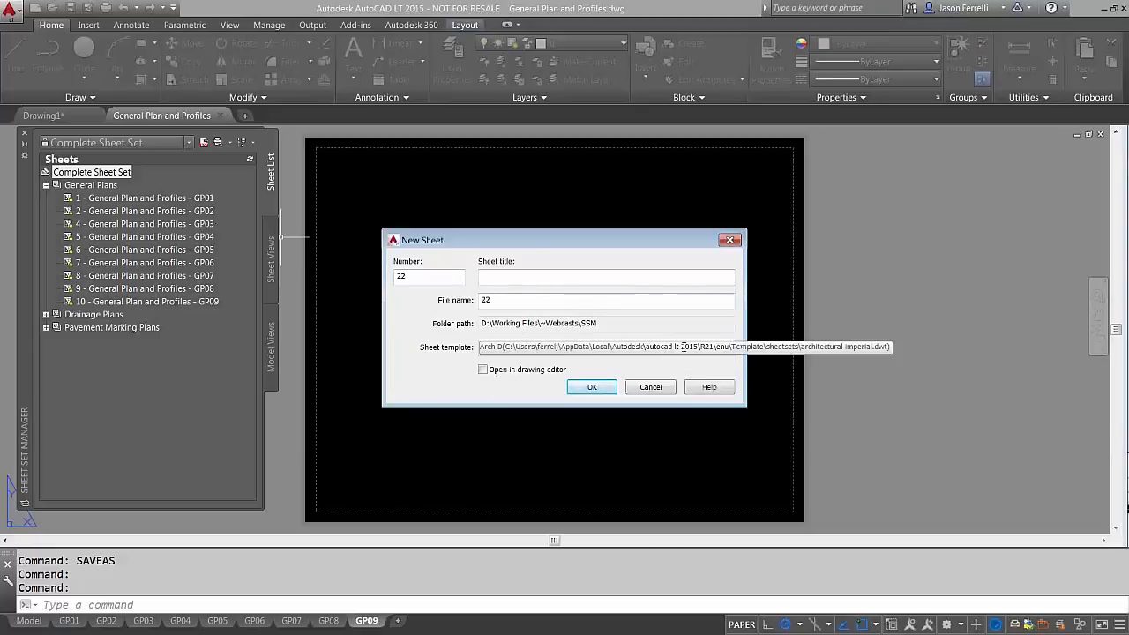
pyautogui.click(649, 388)
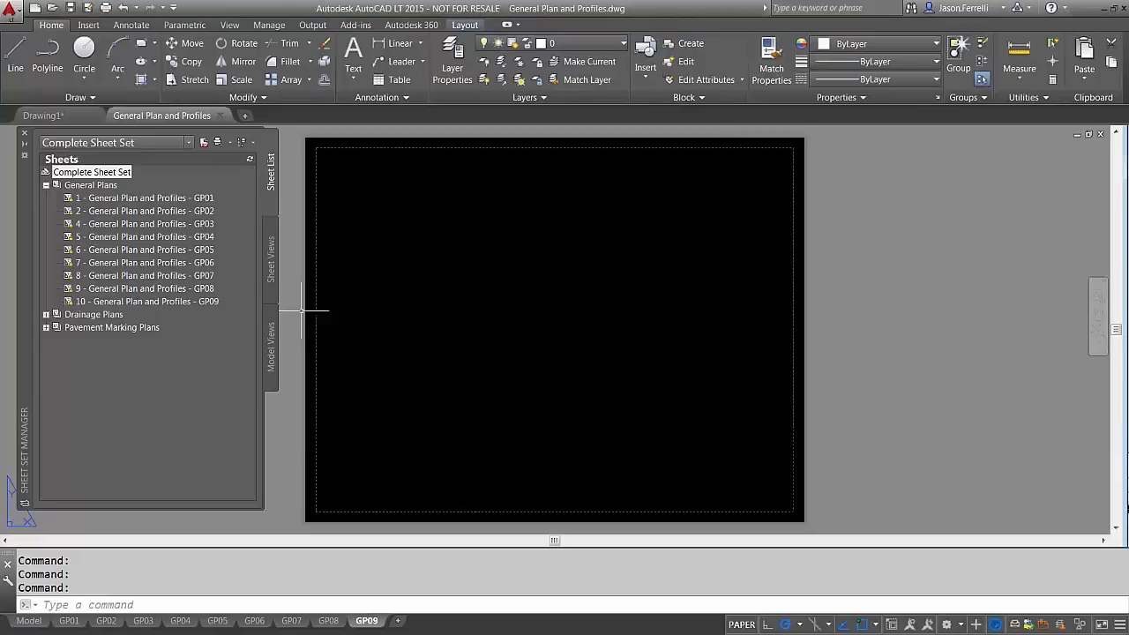
# Open sheet 4 (GP03 layout) and zoom and pan until its title block is visible
pyautogui.doubleClick(145, 224)
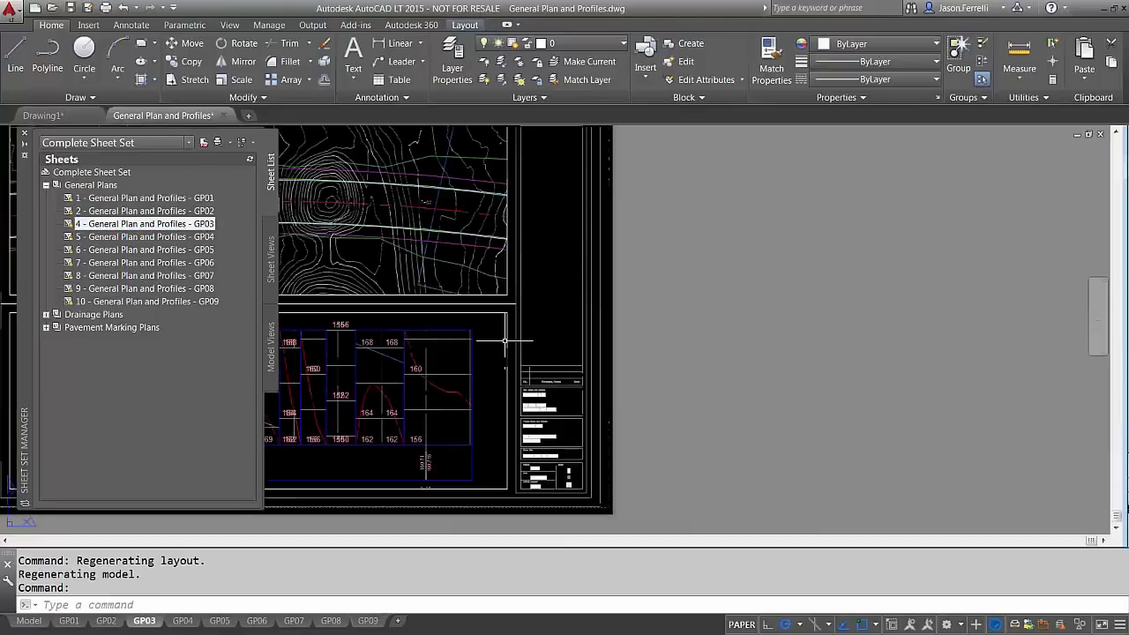
pyautogui.scroll(2, 576, 423)
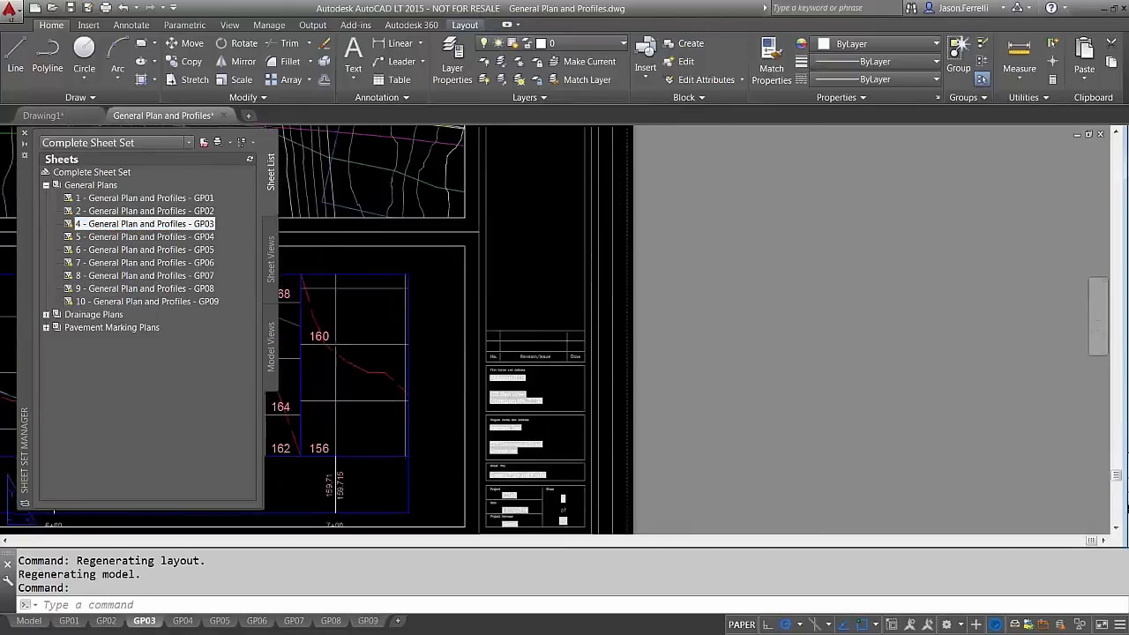
pyautogui.moveTo(563, 434); pyautogui.dragTo(575, 334, button='middle')
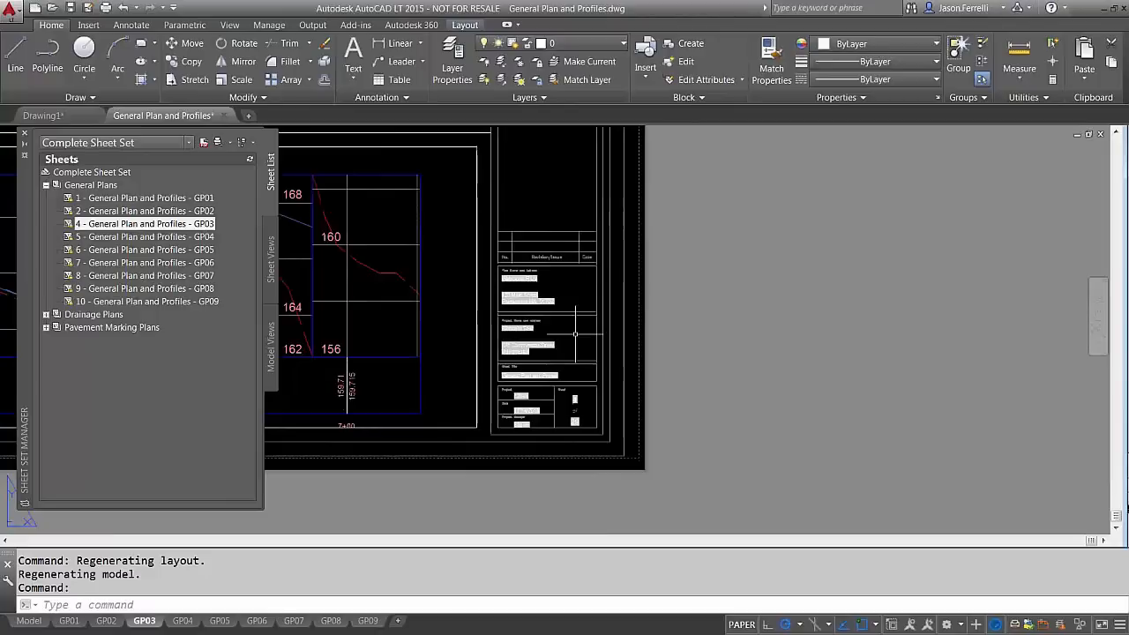
pyautogui.scroll(2, 575, 334)
pyautogui.rightClick(172, 224)
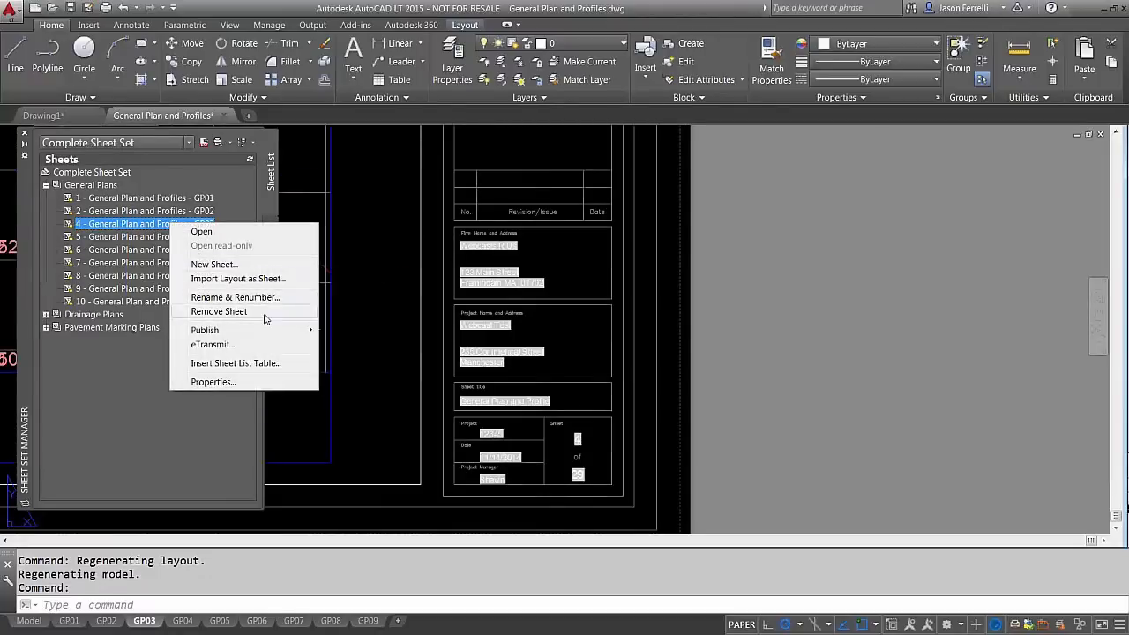
pyautogui.moveTo(268, 332)
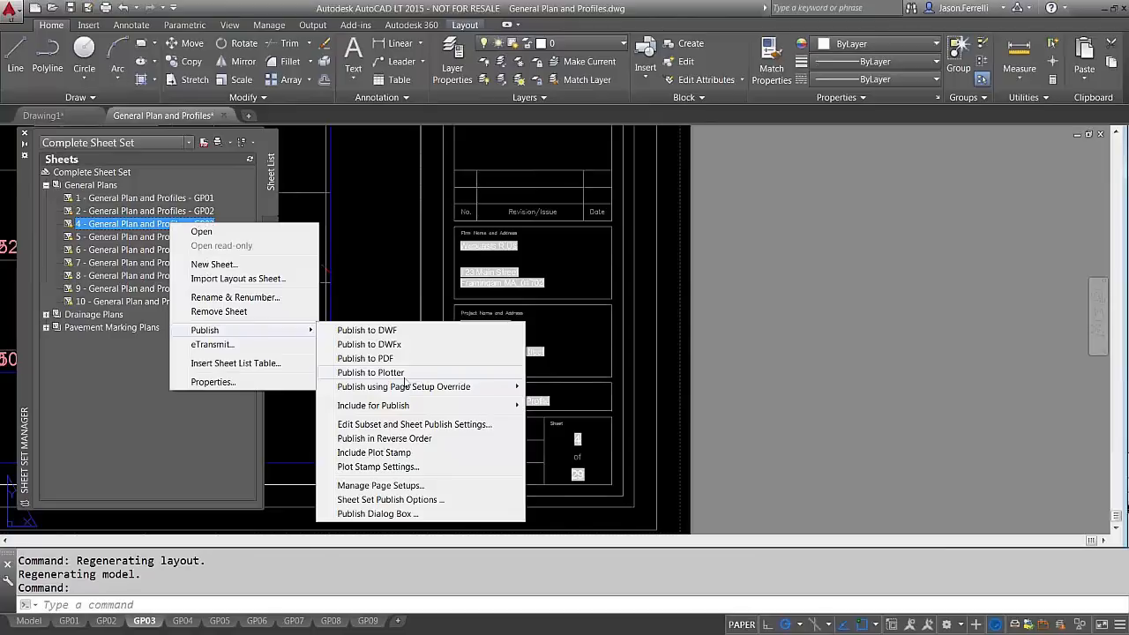
pyautogui.moveTo(407, 388)
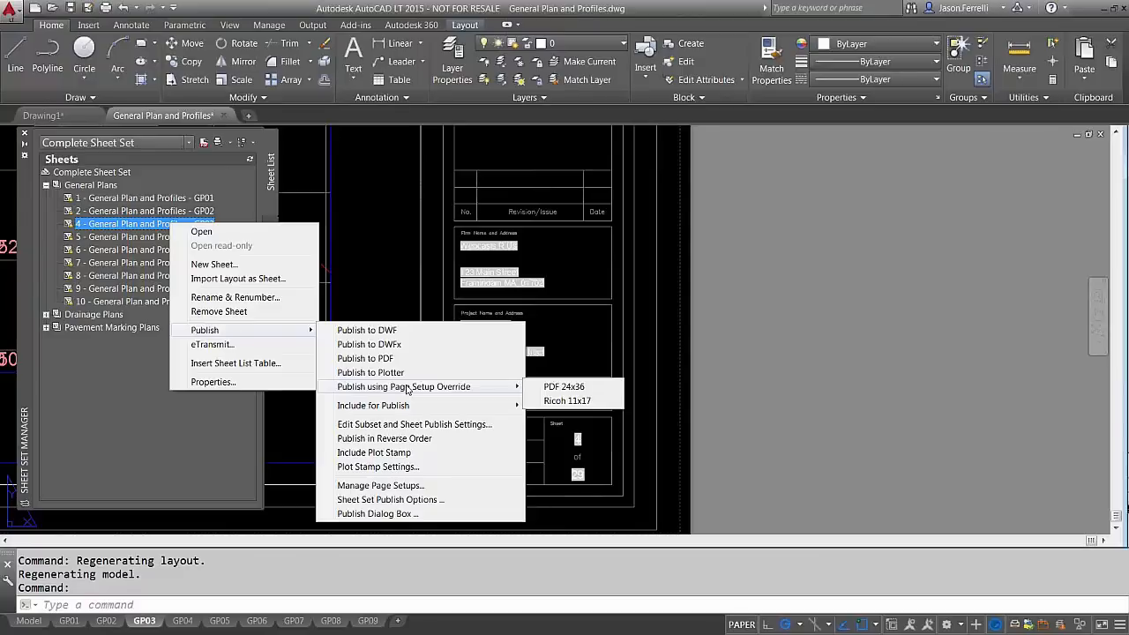
pyautogui.click(764, 325)
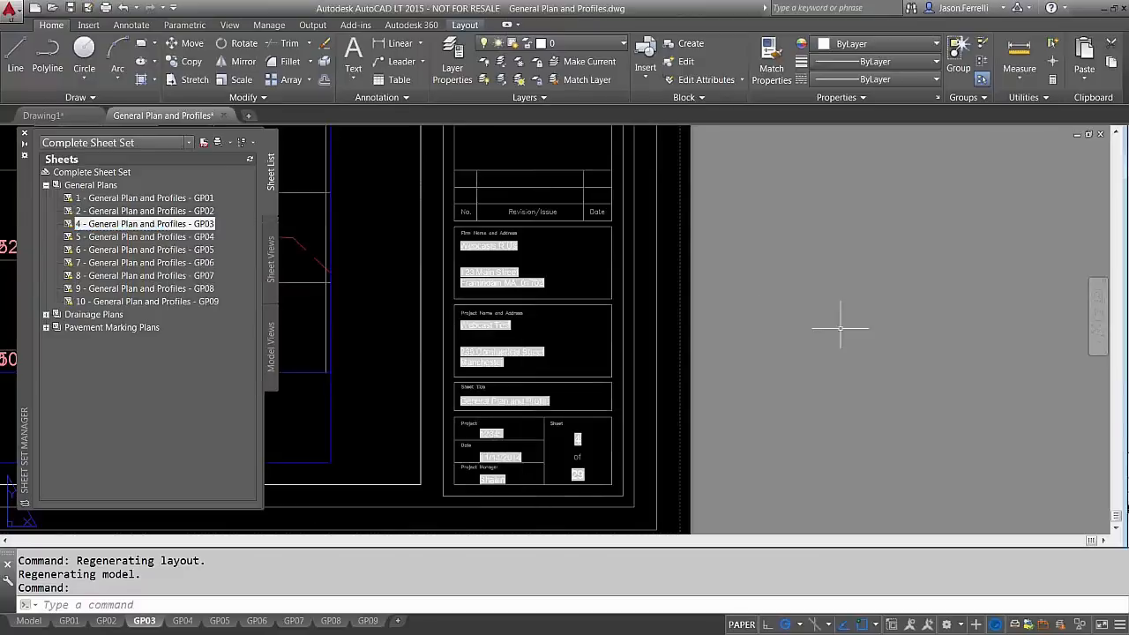
pyautogui.click(613, 588)
pyautogui.press('super')
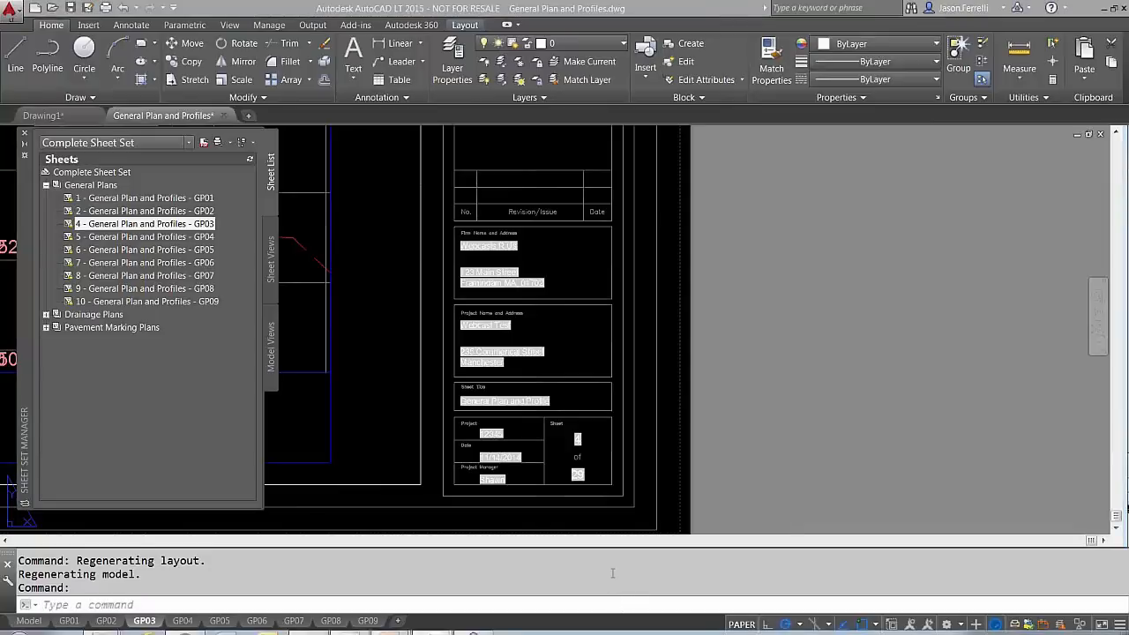
pyautogui.click(892, 354)
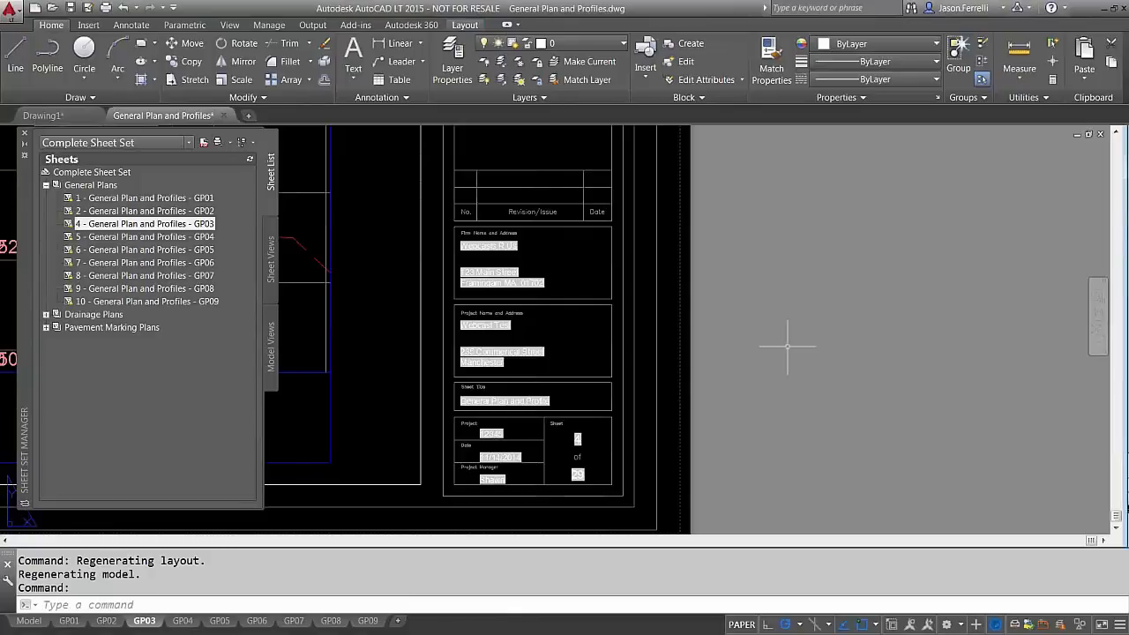
pyautogui.click(799, 349)
pyautogui.click(795, 353)
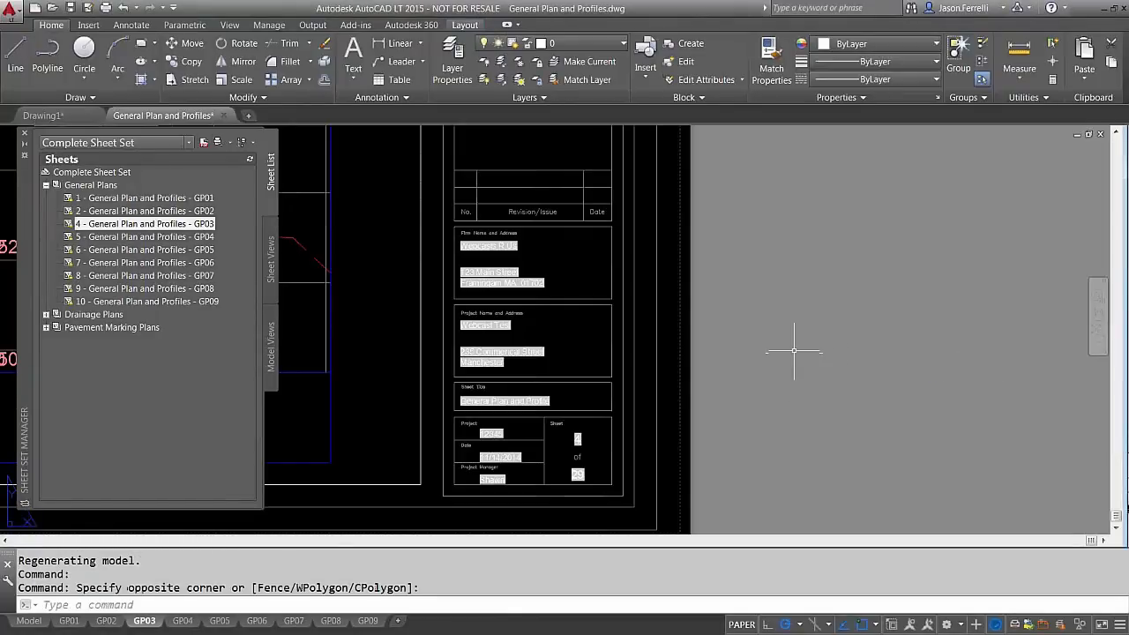
pyautogui.scroll(-4, 793, 352)
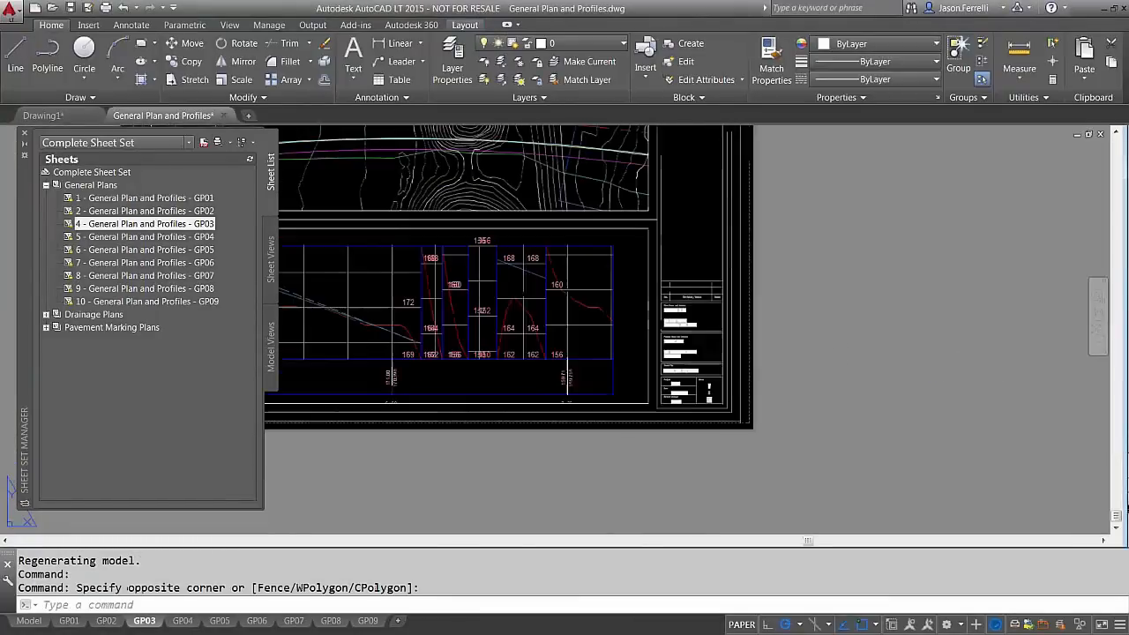
pyautogui.moveTo(793, 353); pyautogui.dragTo(890, 477, button='middle')
# Expand the Drainage Plans and Pavement Marking Plans subsets to list their DP and PMP sheets
pyautogui.click(46, 185)
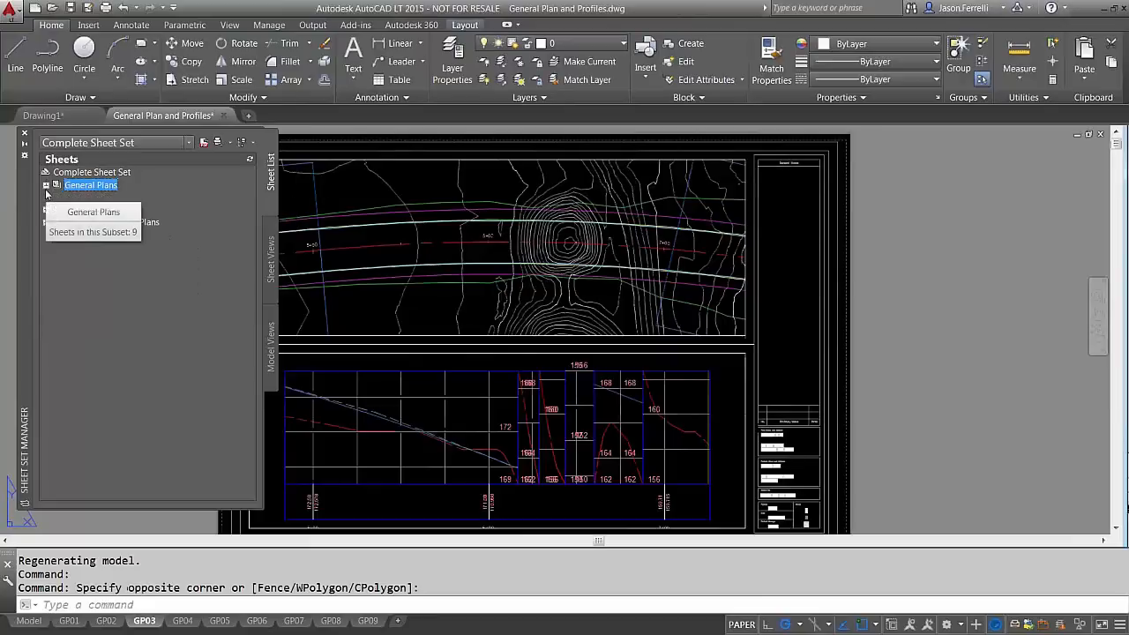
pyautogui.click(46, 186)
pyautogui.click(46, 314)
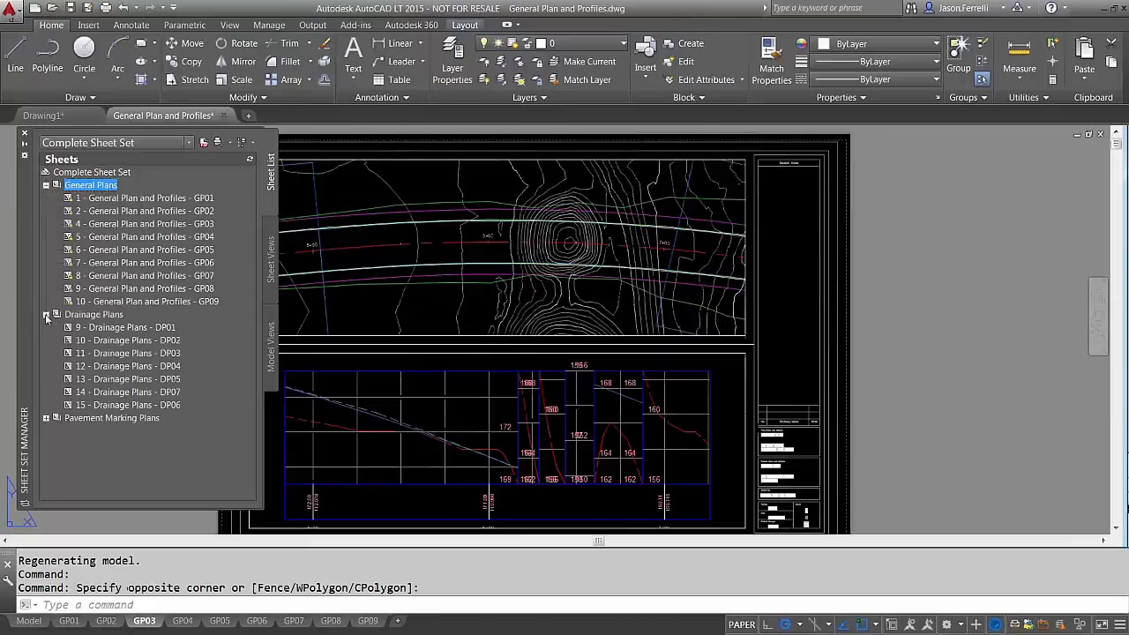
pyautogui.click(46, 418)
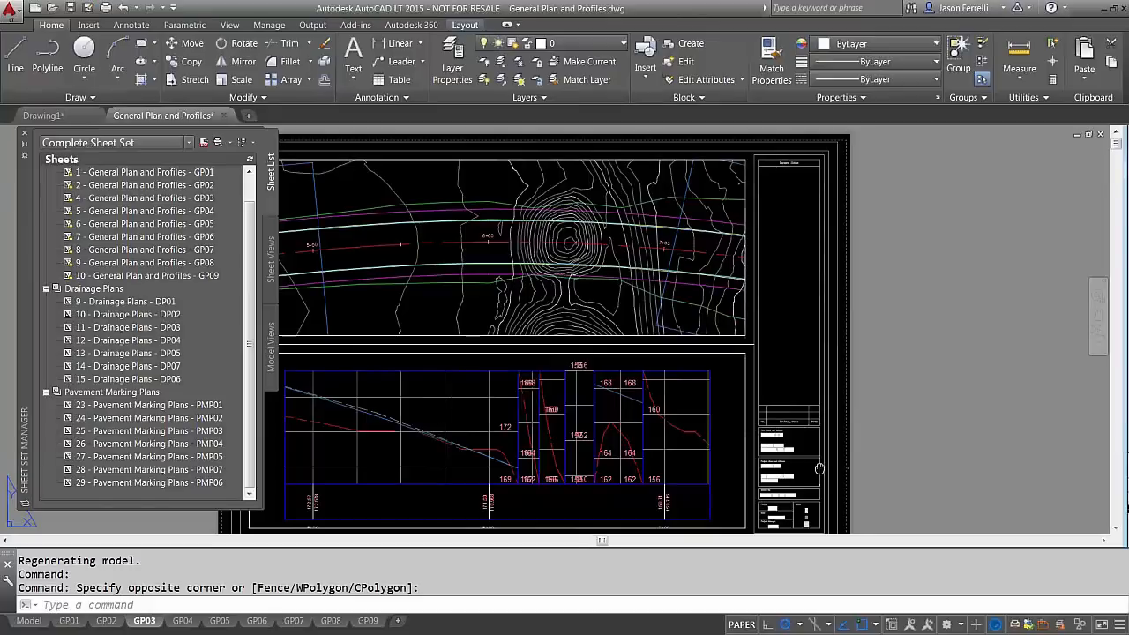
# Zoom into the GP03 title block and select its field texts
pyautogui.moveTo(802, 454); pyautogui.dragTo(694, 330, button='middle')
pyautogui.scroll(4, 694, 331)
pyautogui.moveTo(677, 449); pyautogui.dragTo(632, 359, button='middle')
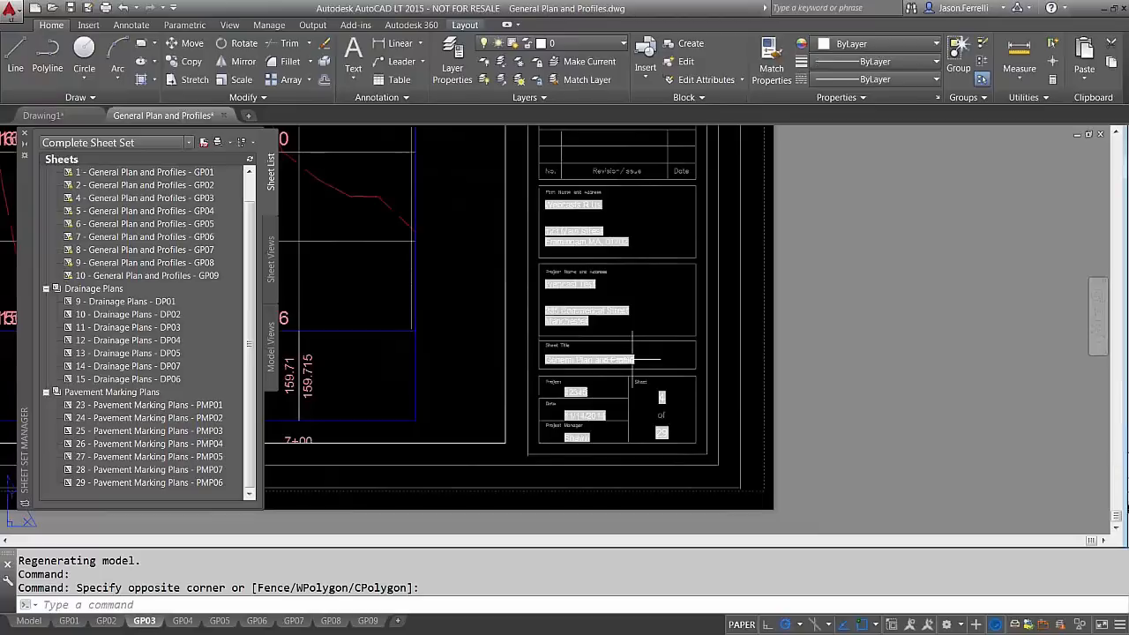
pyautogui.click(621, 357)
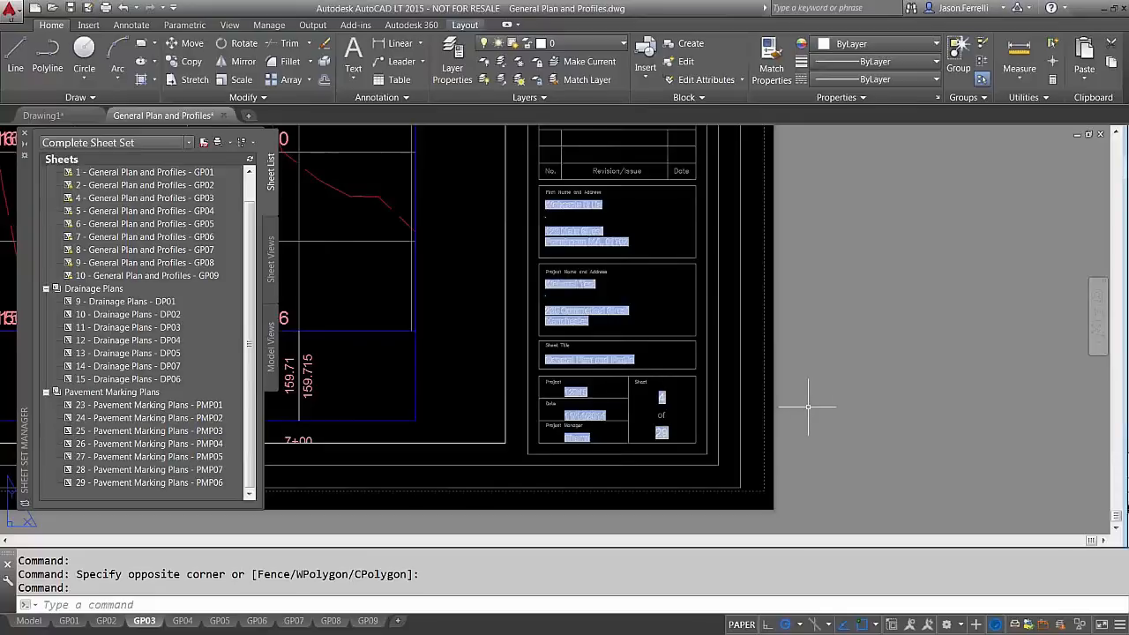
# Clear the field selection and zoom out to show the full GP03 sheet
pyautogui.click(813, 318)
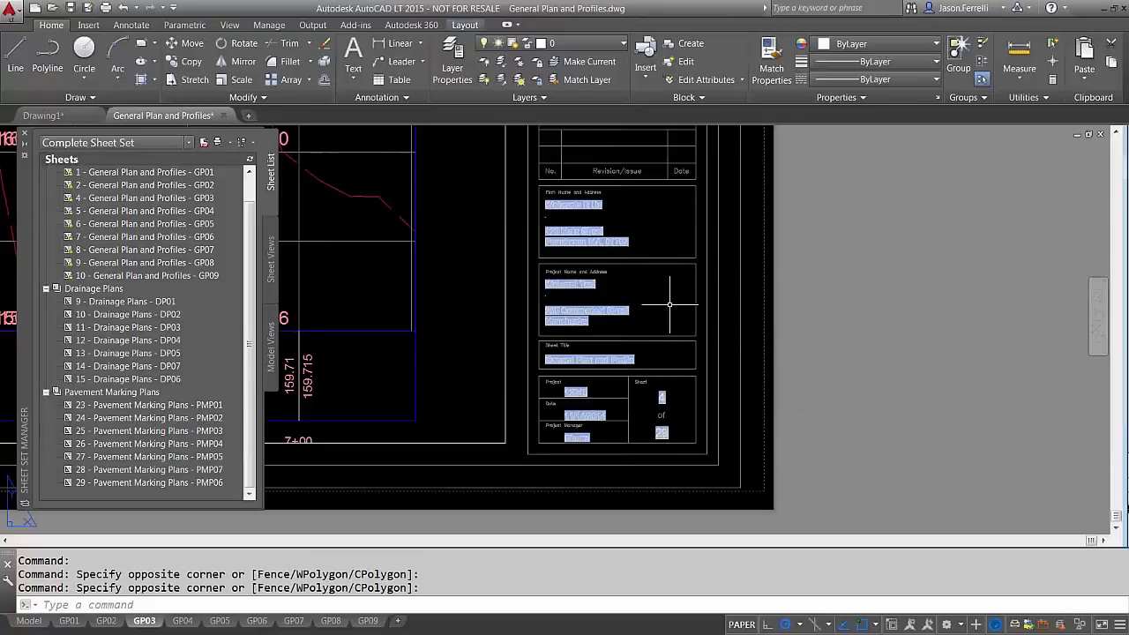
pyautogui.press('Escape')
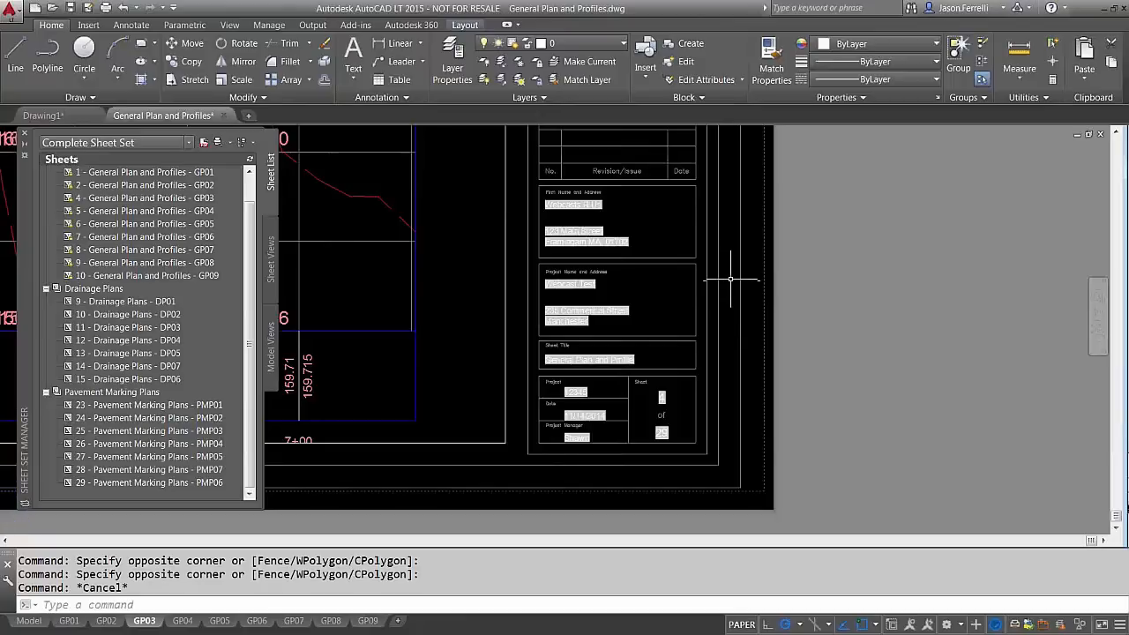
pyautogui.scroll(-3, 649, 367)
pyautogui.scroll(4, 650, 367)
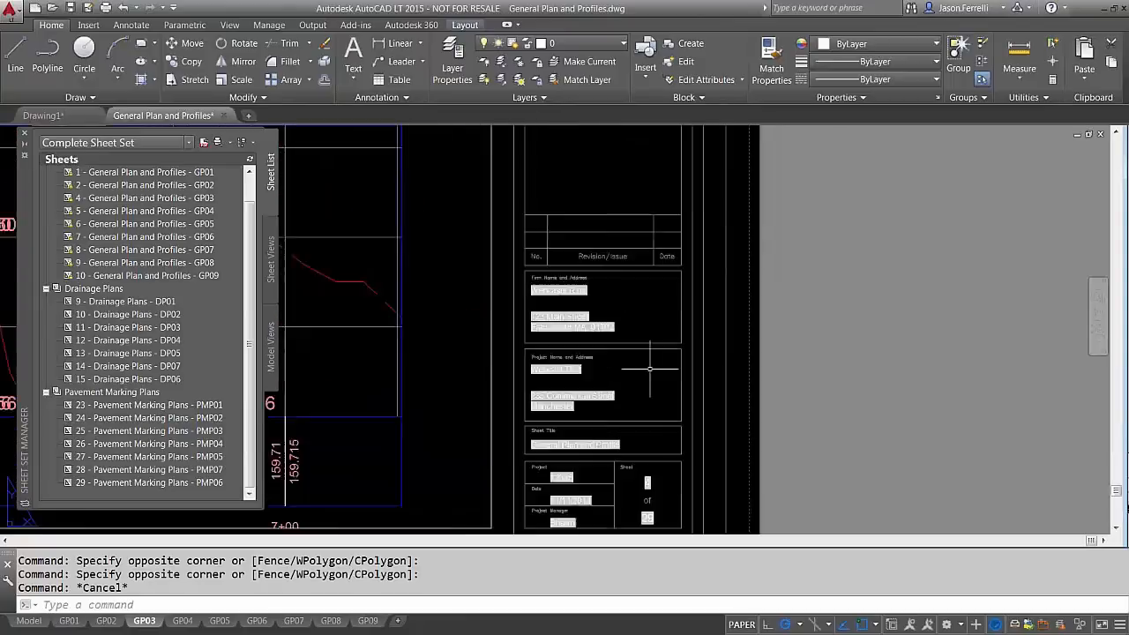
pyautogui.moveTo(555, 362); pyautogui.dragTo(564, 212, button='middle')
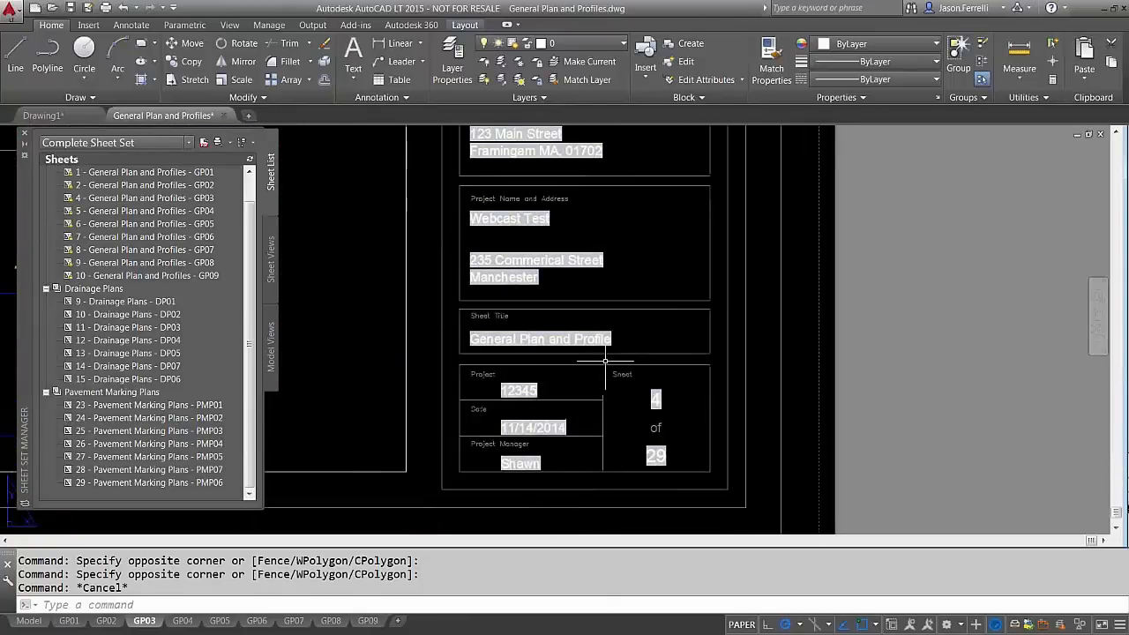
pyautogui.scroll(-3, 607, 368)
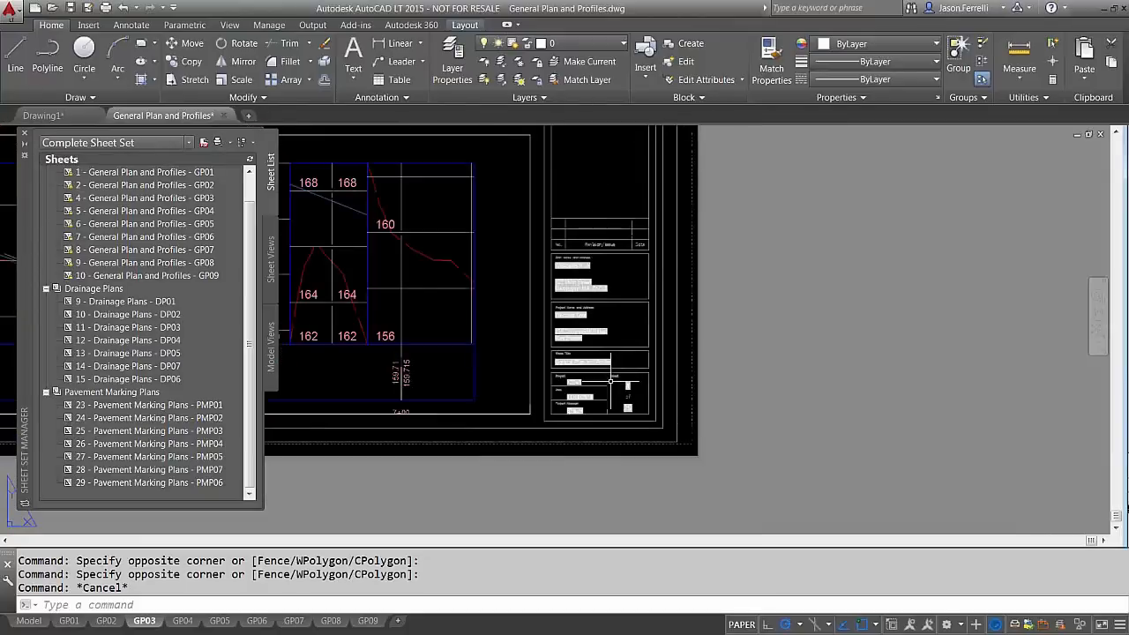
pyautogui.scroll(1, 600, 379)
pyautogui.moveTo(620, 380); pyautogui.dragTo(640, 389, button='middle')
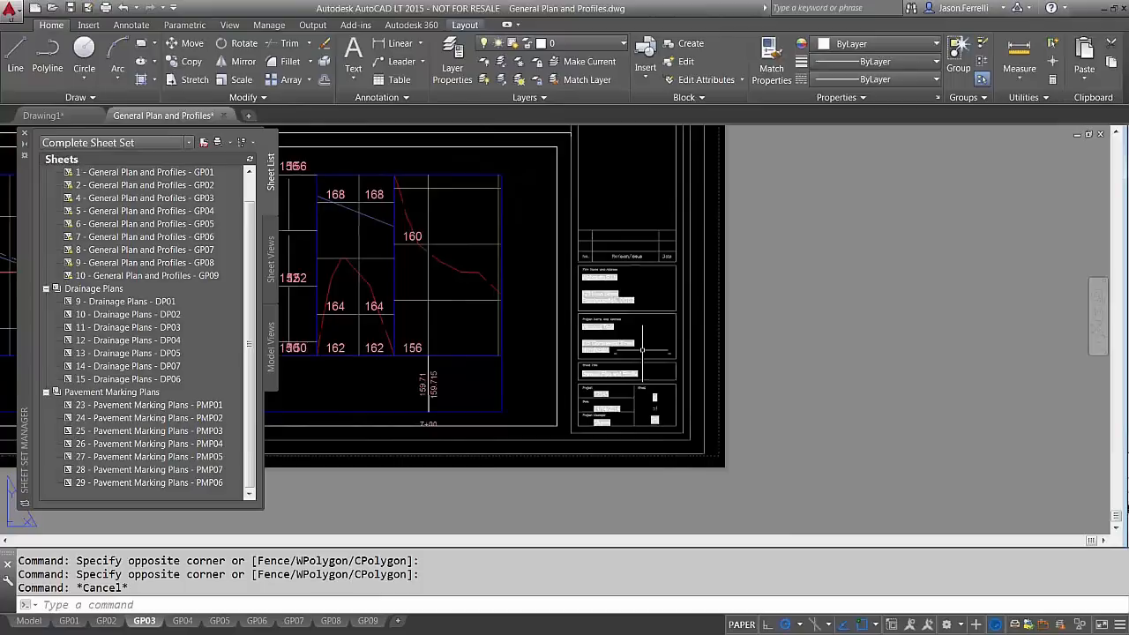
pyautogui.scroll(2, 642, 350)
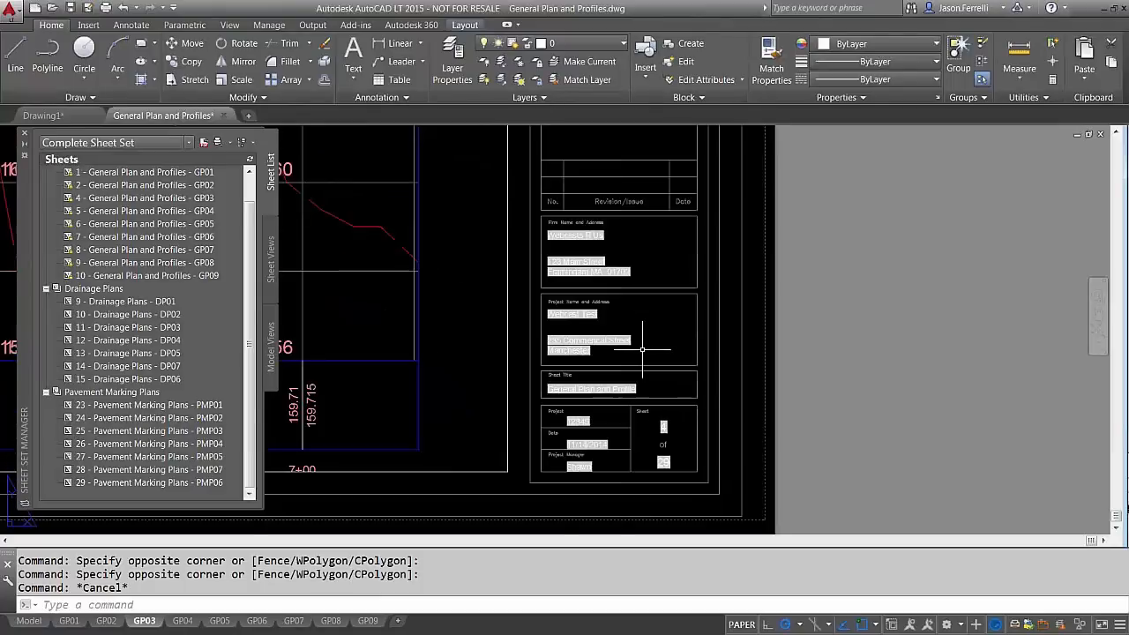
pyautogui.click(869, 432)
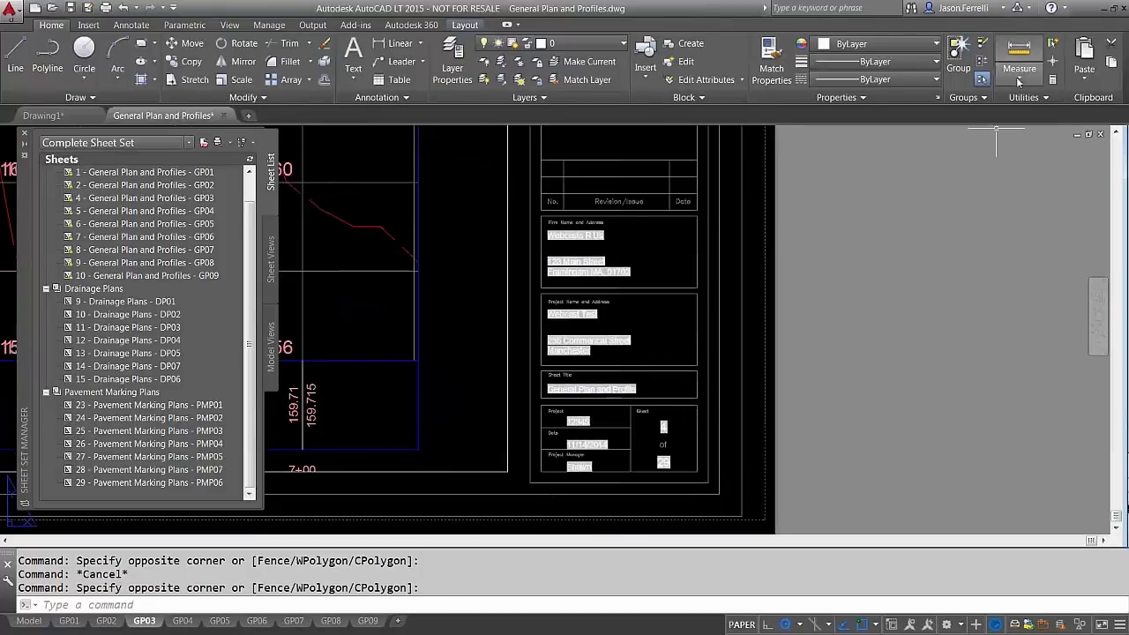
pyautogui.scroll(-2, 729, 261)
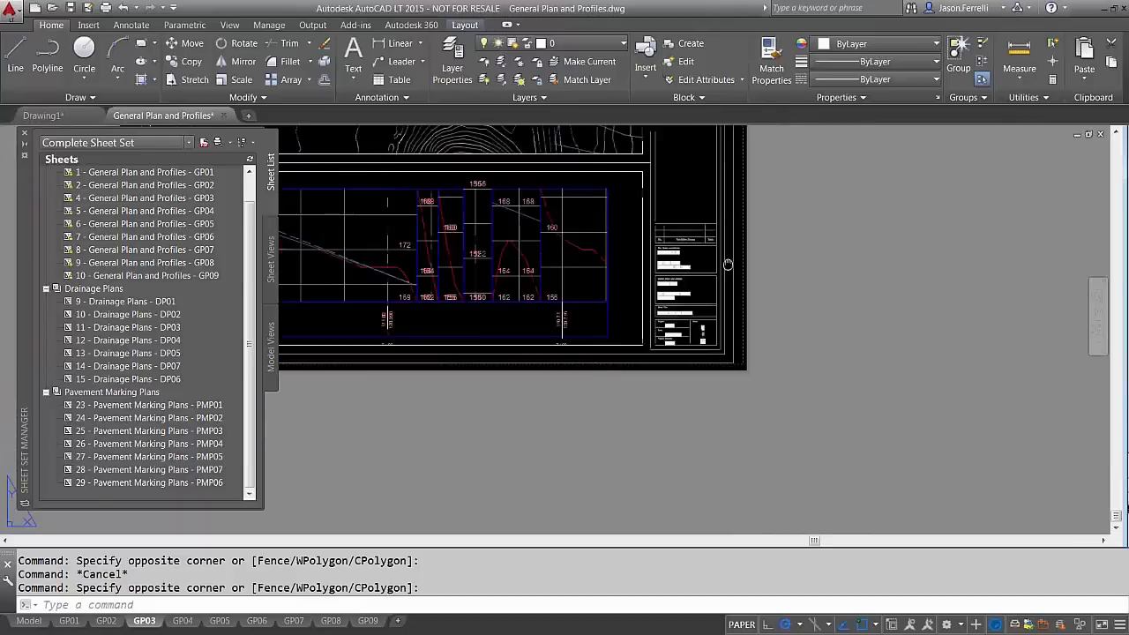
pyautogui.moveTo(728, 265); pyautogui.dragTo(790, 345, button='middle')
pyautogui.scroll(1, 788, 344)
pyautogui.scroll(-1, 450, 251)
pyautogui.moveTo(449, 250); pyautogui.dragTo(715, 368, button='middle')
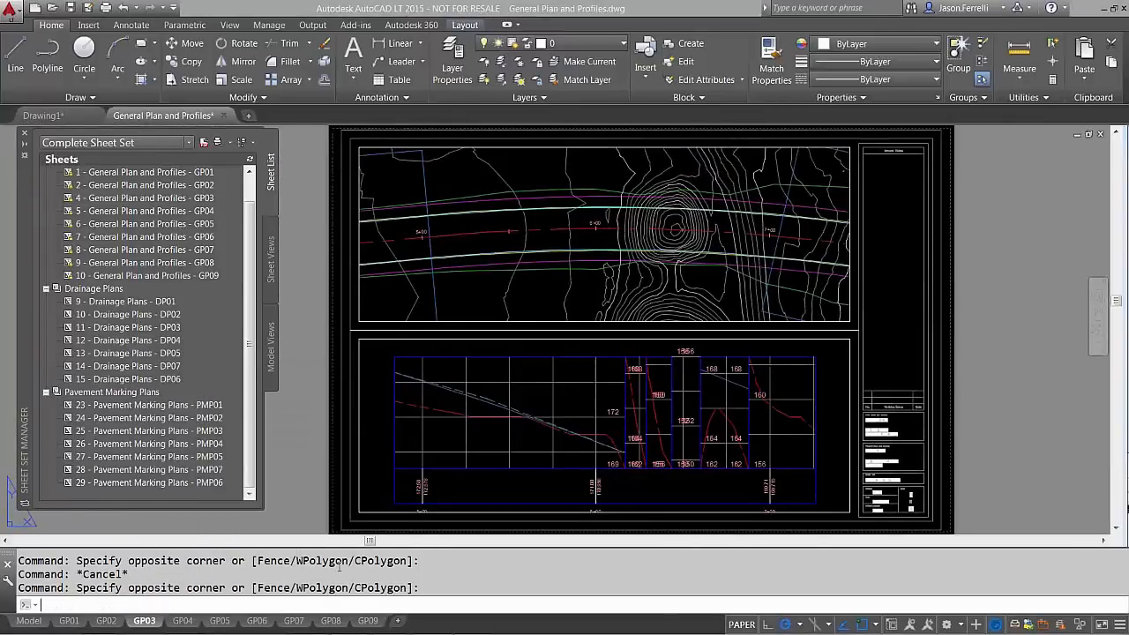
# Switch to the PowerPoint slide show displaying the Questions? slide
pyautogui.press('super')
pyautogui.click(394, 624)
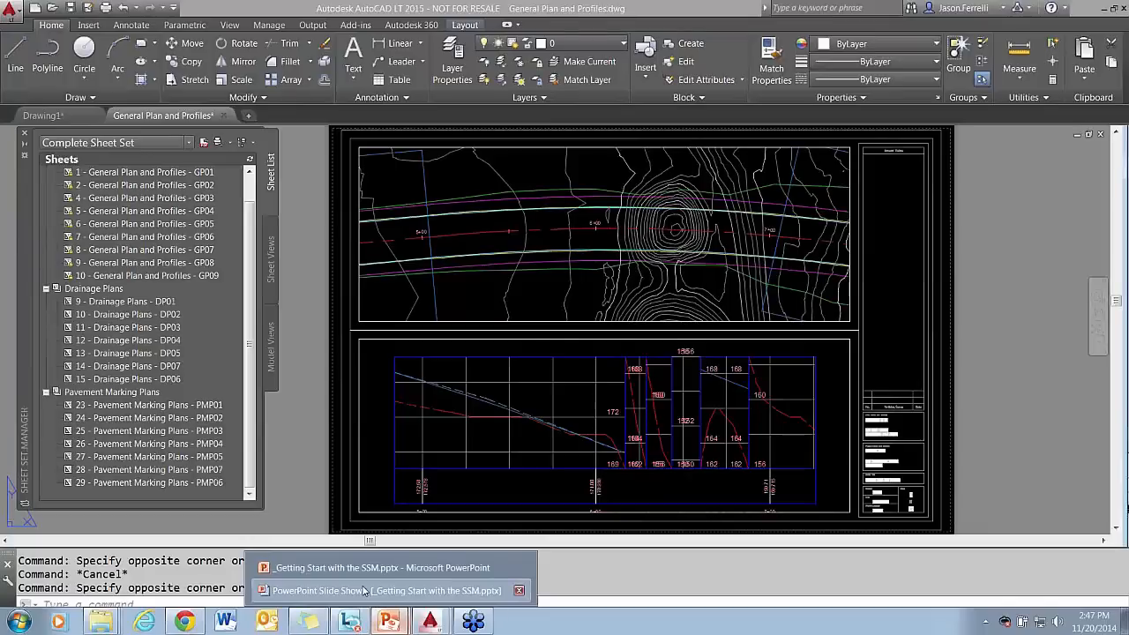
pyautogui.click(364, 590)
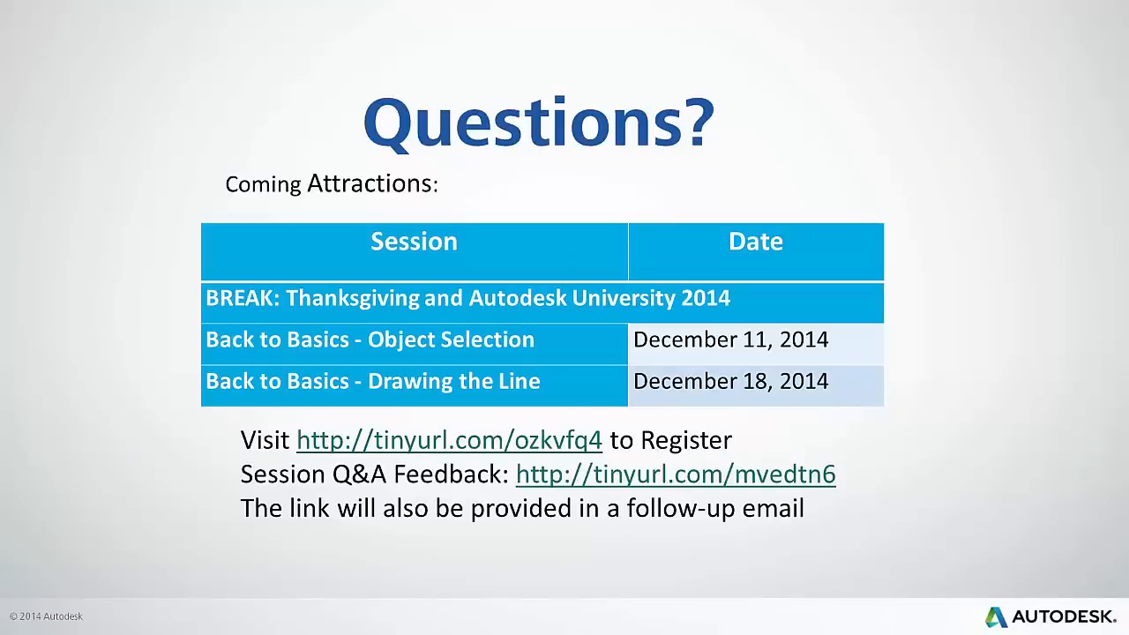